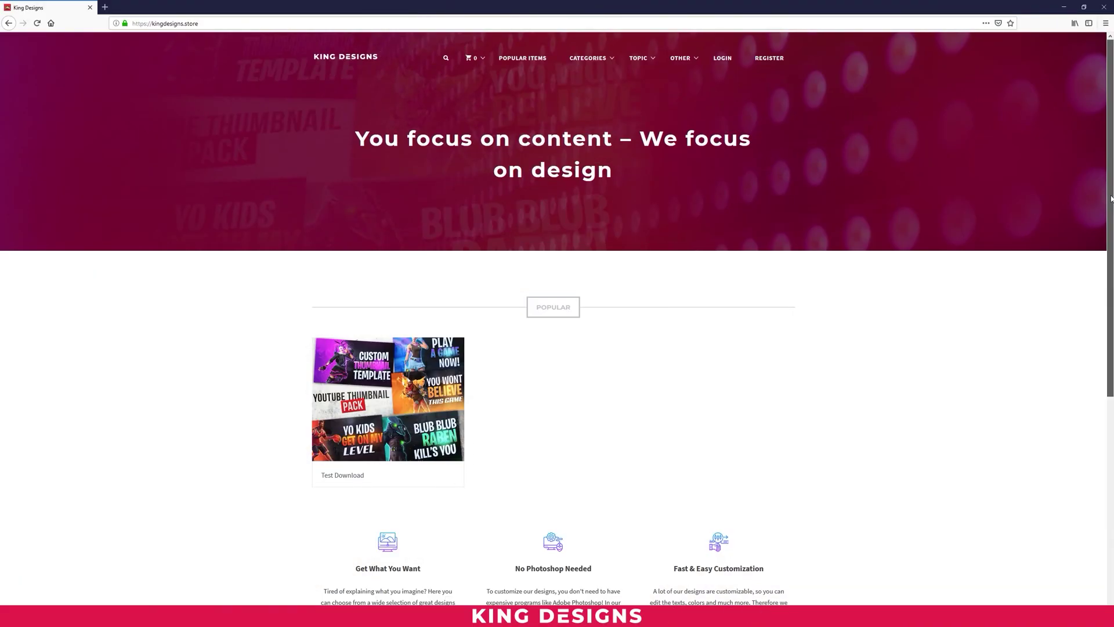
Step: Look over the King Designs store's home page and its Categories, Topic and Other entries
drag(1110, 199, 1112, 402)
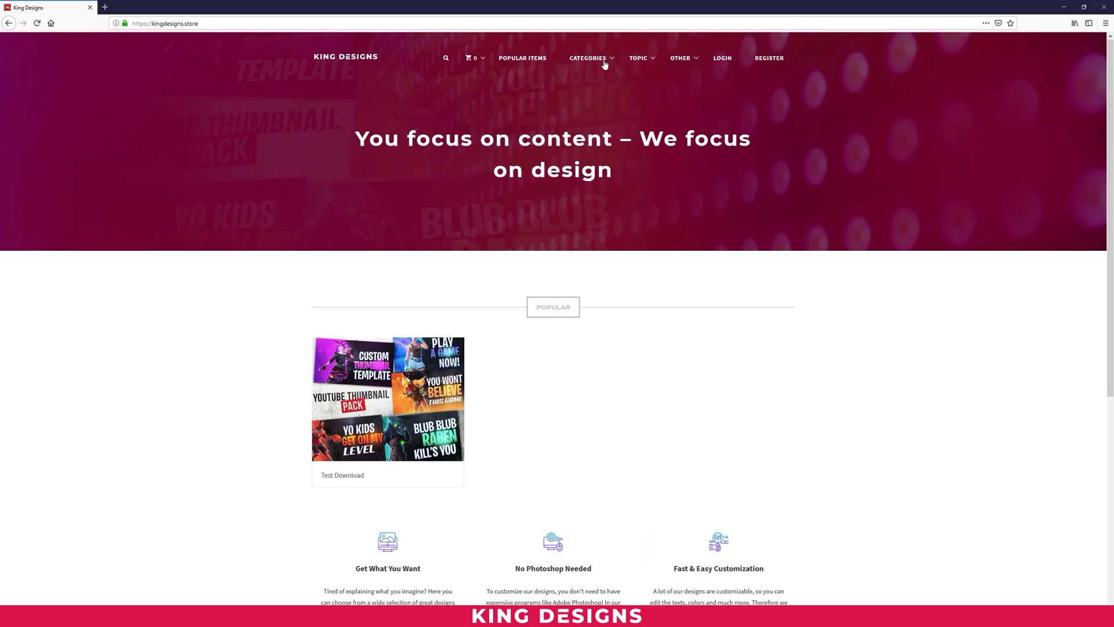
mouse_move(603, 64)
mouse_move(566, 108)
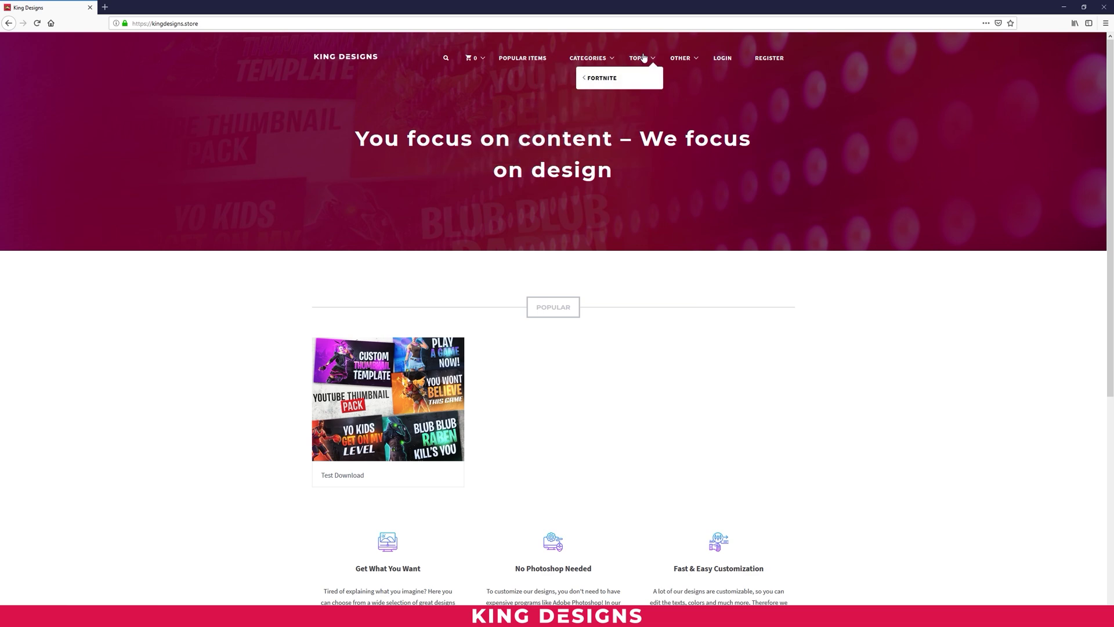
mouse_move(612, 82)
mouse_move(692, 64)
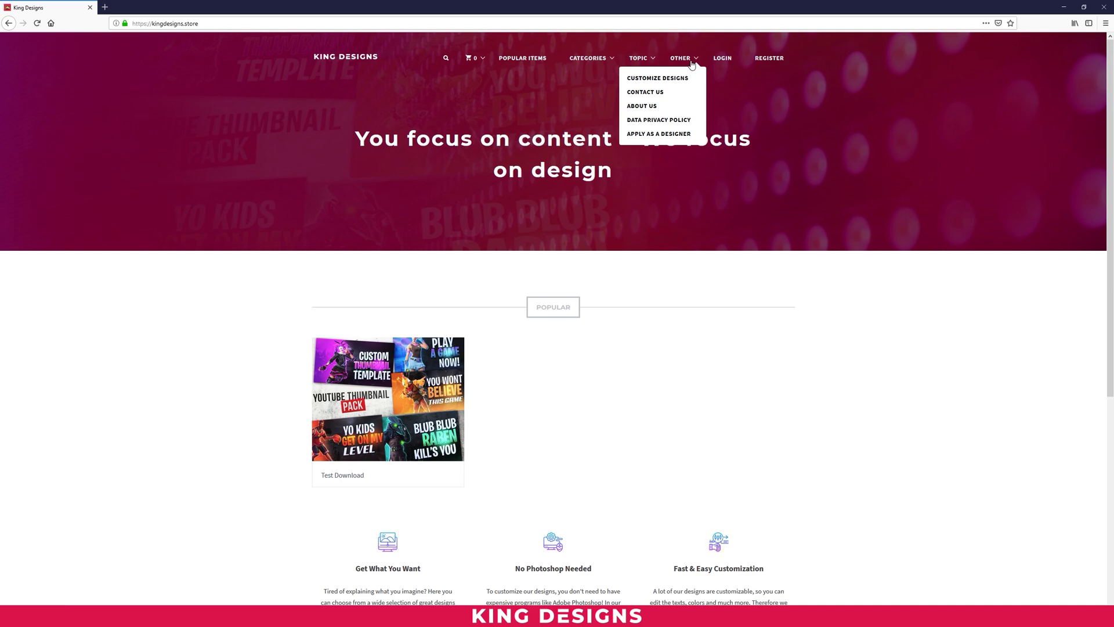
mouse_move(480, 64)
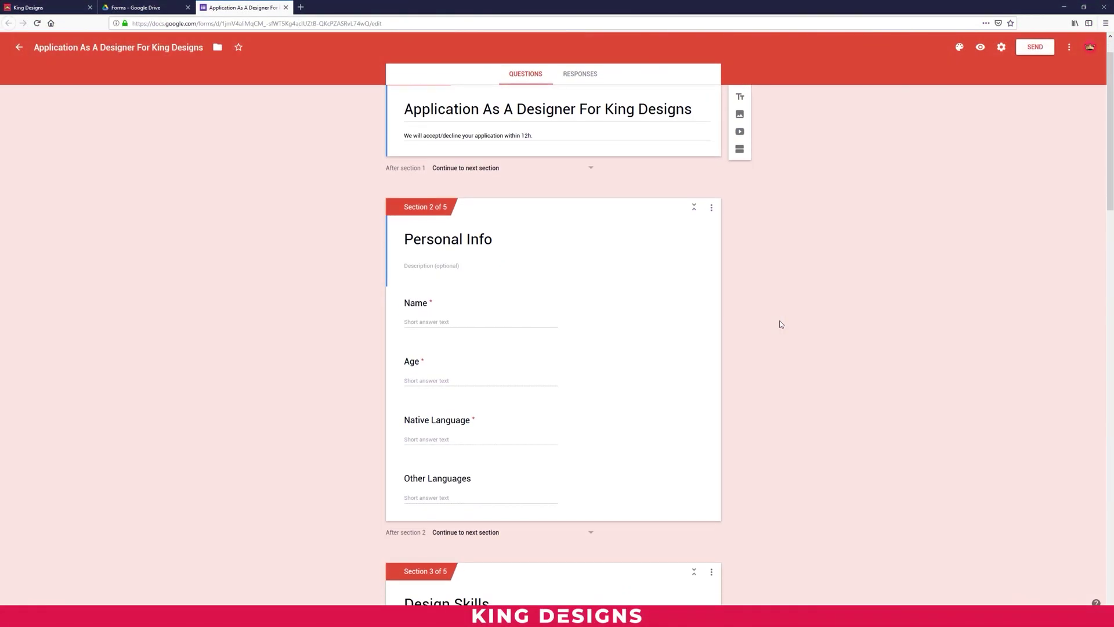
Step: Review the designer application form in Google Forms, from the Personal Info section through to the Contact section
scroll(781, 324, down, 4)
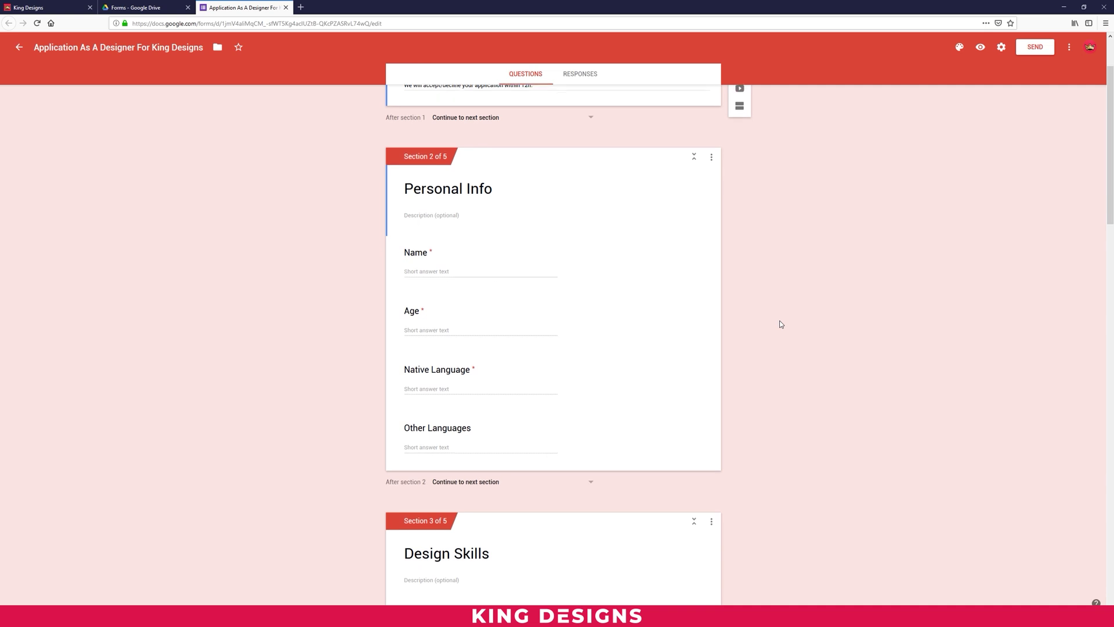
scroll(781, 323, down, 4)
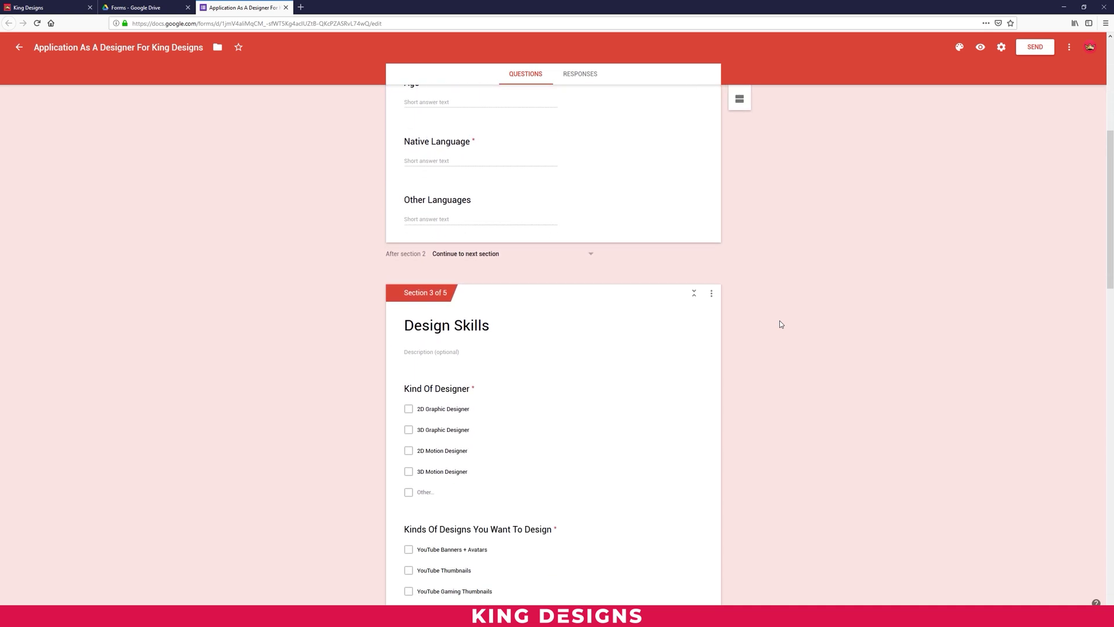
scroll(781, 324, down, 5)
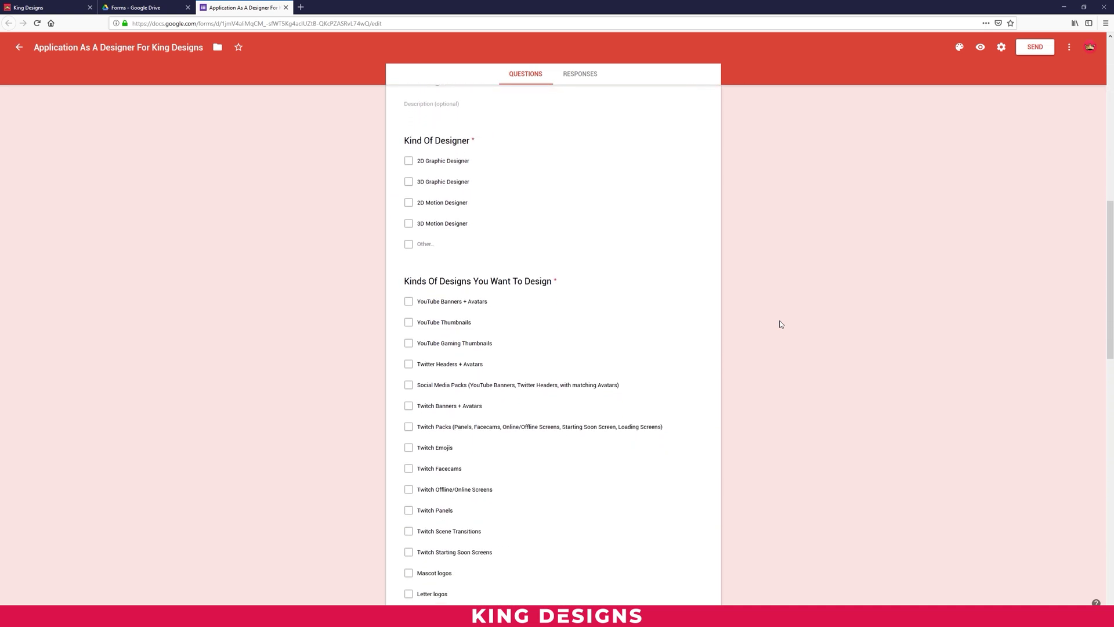
scroll(780, 324, down, 4)
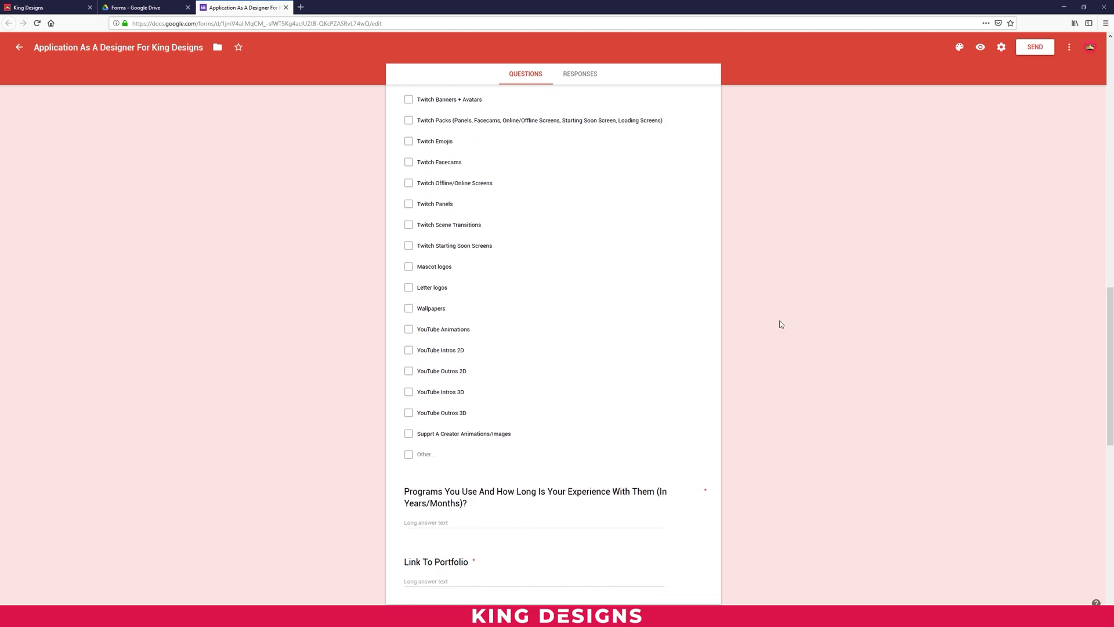
scroll(781, 324, down, 3)
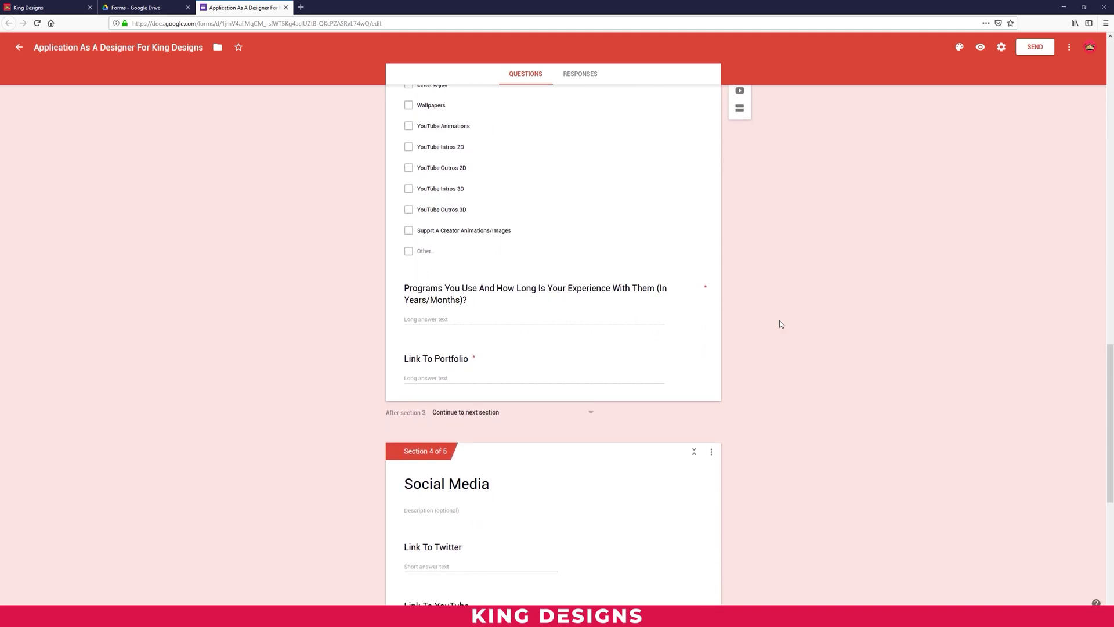
scroll(781, 324, down, 4)
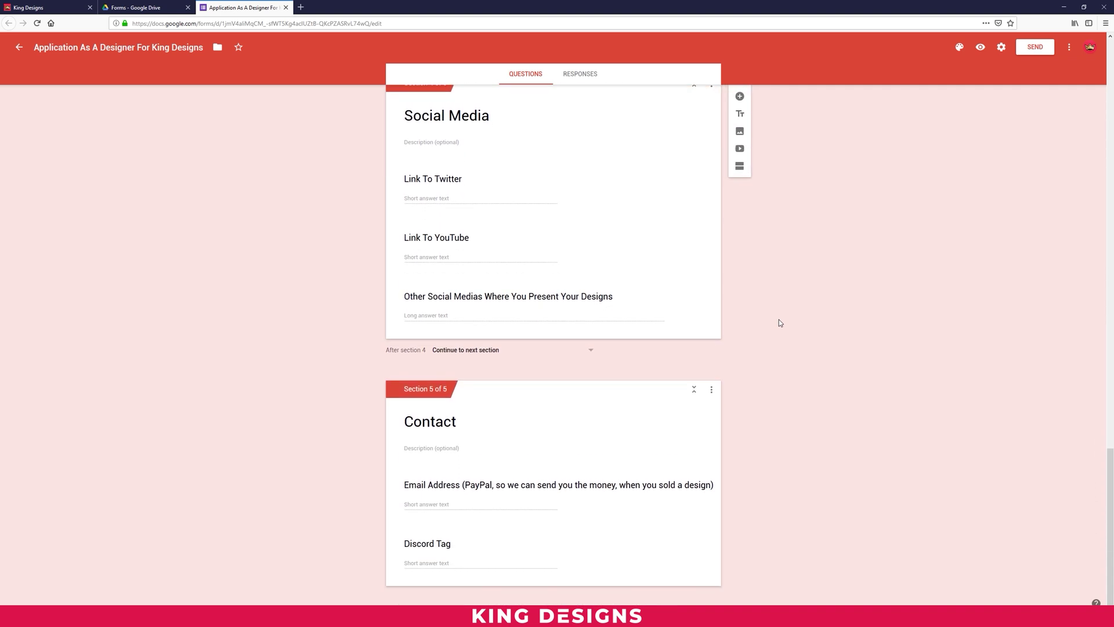
scroll(779, 322, up, 10)
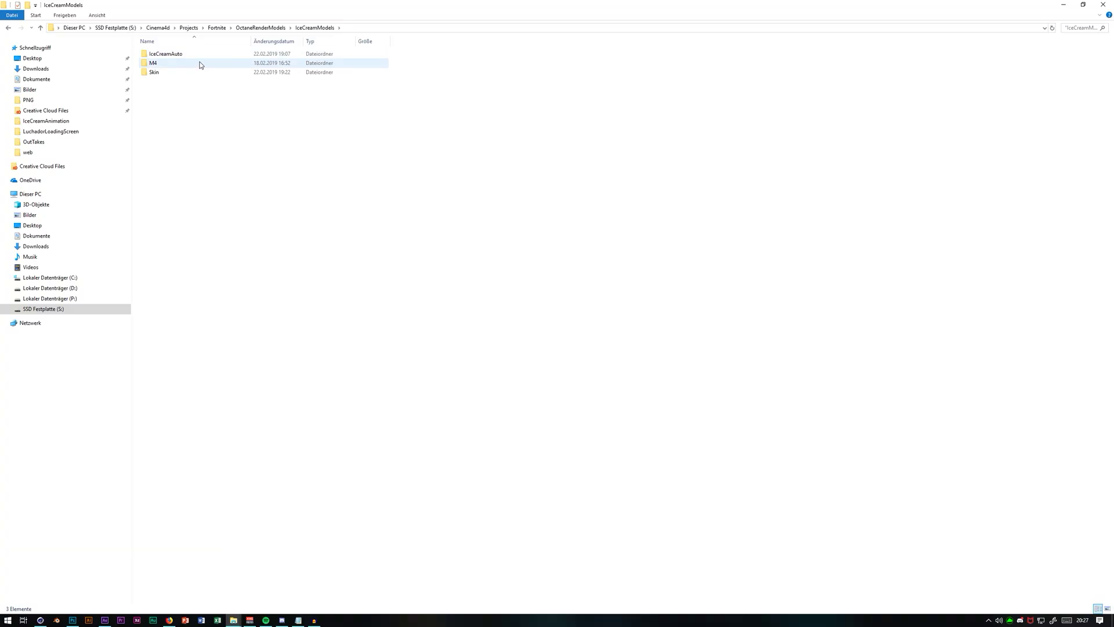
Step: Open the Skin folder in IceCreamModels, switch to Blender and start a Skeleton Mesh (.psk) import
double_click(192, 73)
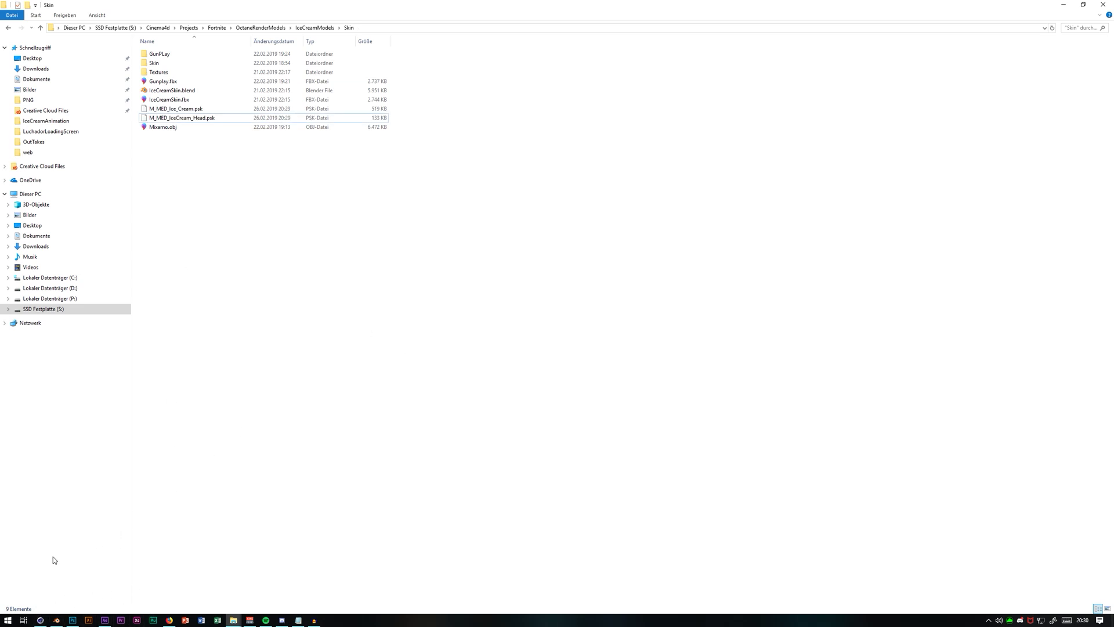
click(56, 620)
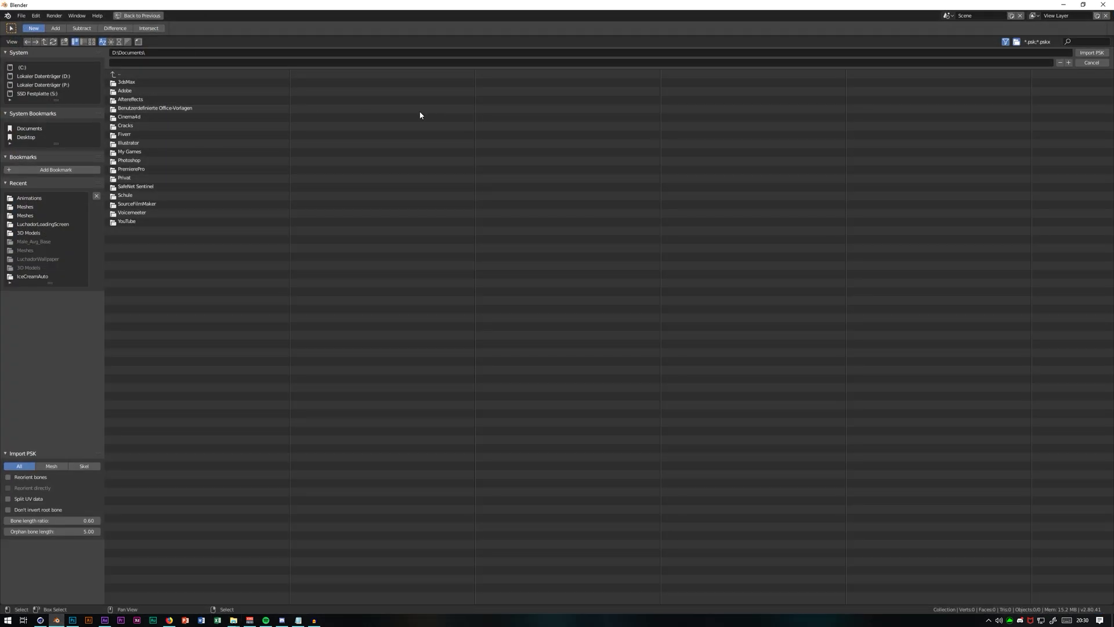
key(Escape)
click(21, 16)
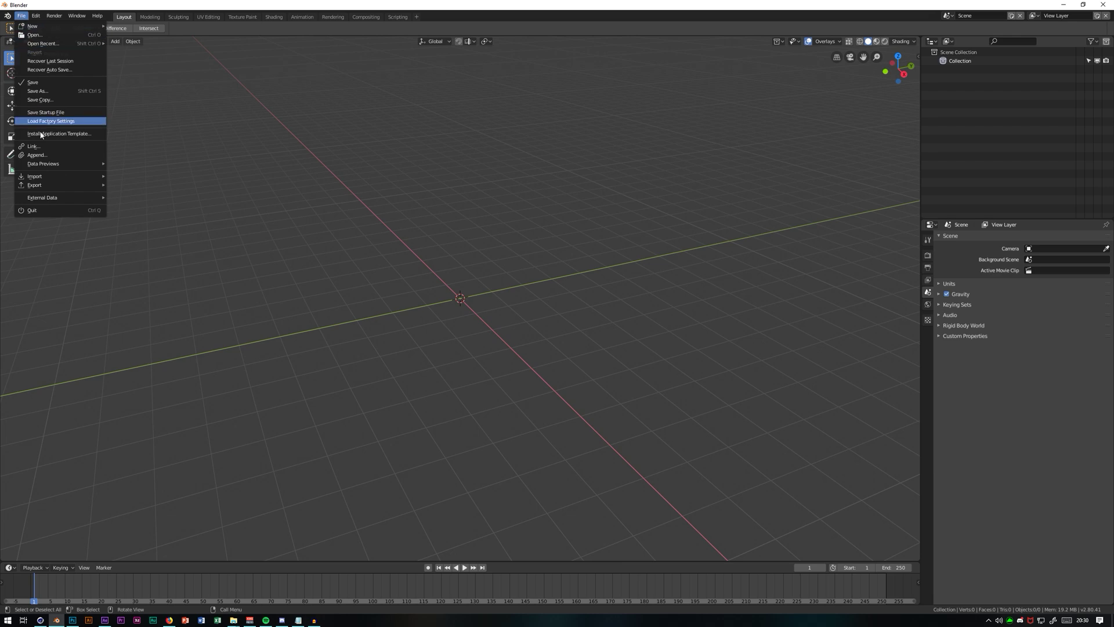
mouse_move(34, 175)
click(172, 254)
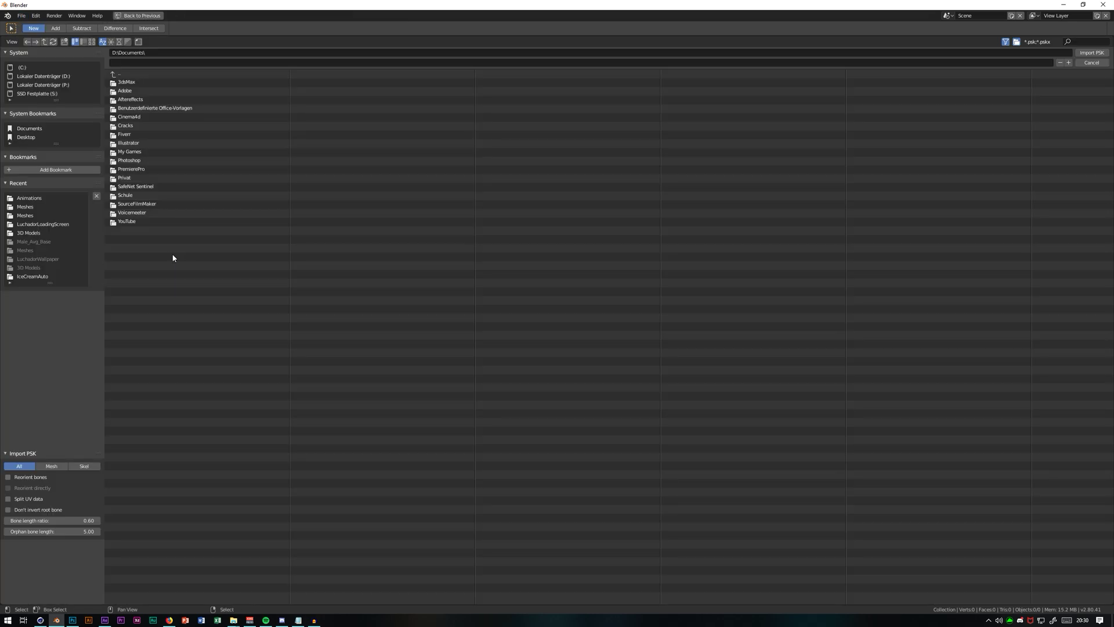
Step: Switch to File Explorer and copy the full path of the Skin folder that holds the .psk files
mouse_move(233, 618)
click(214, 594)
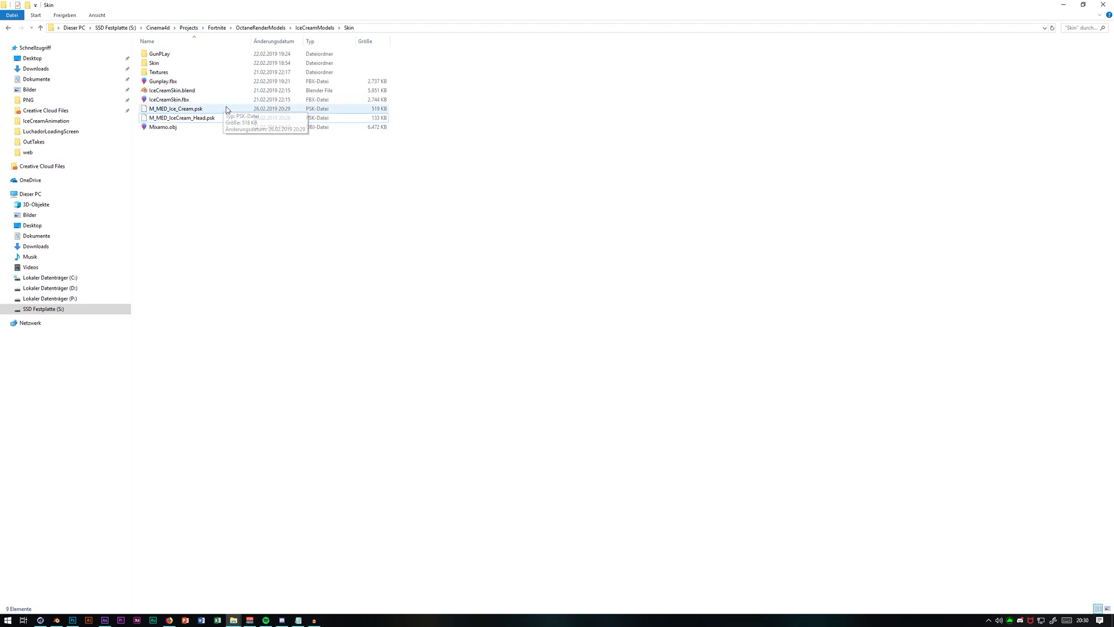
click(318, 28)
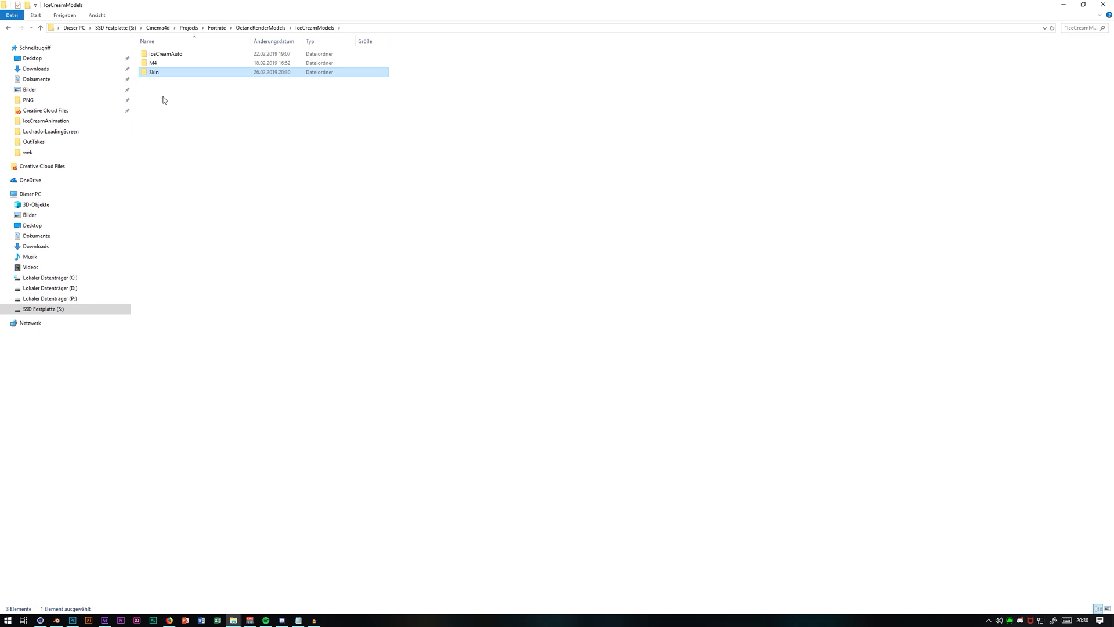
double_click(174, 77)
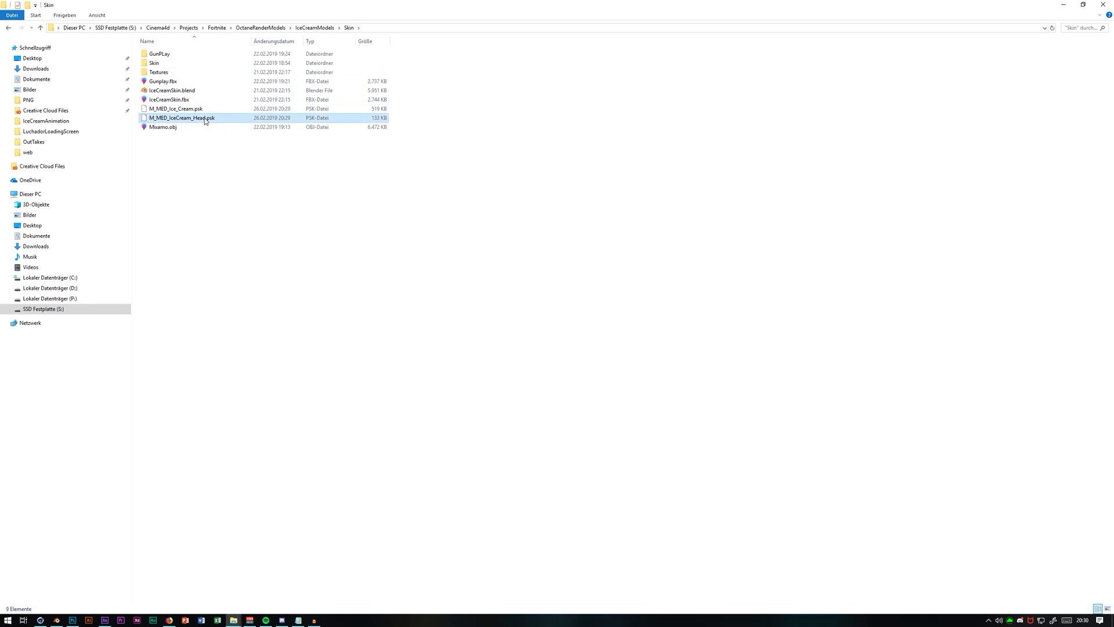
double_click(182, 74)
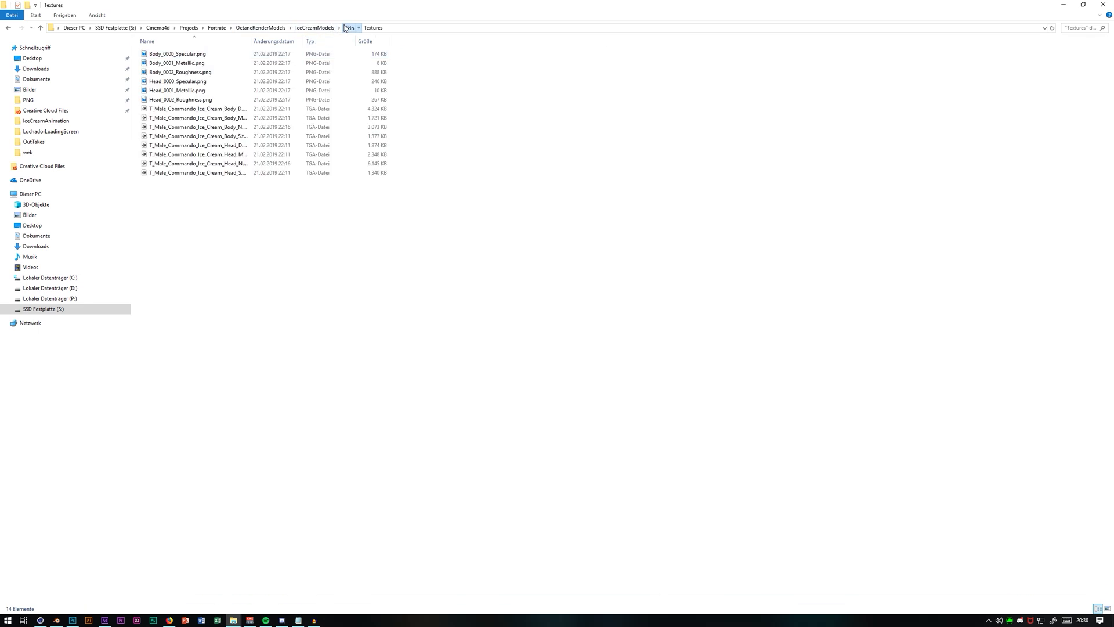
click(348, 27)
click(390, 27)
key(ctrl+c)
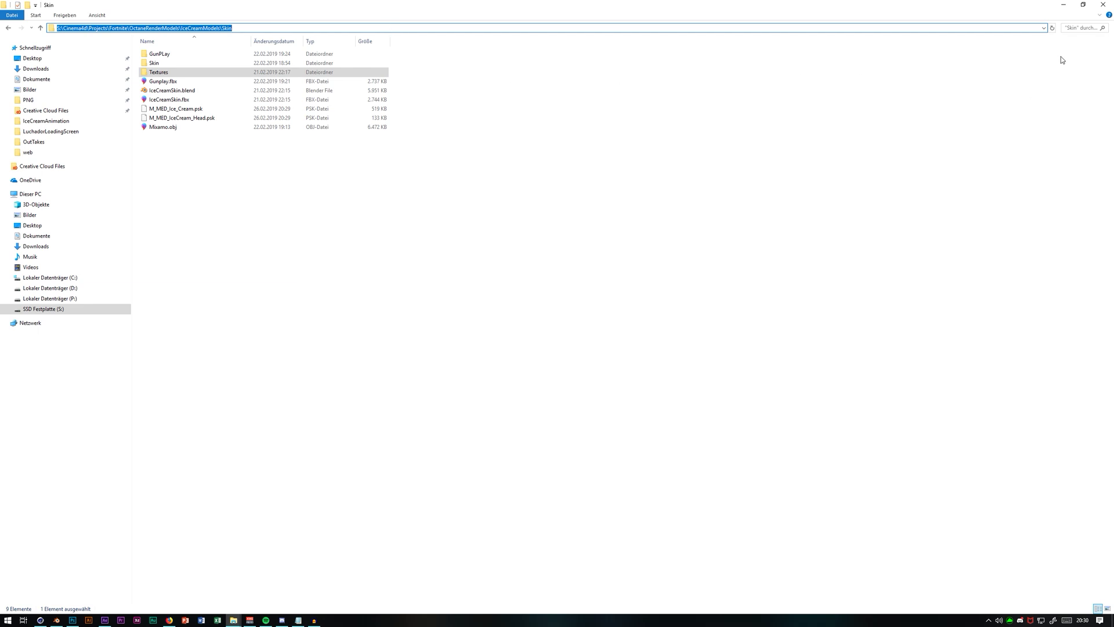
Step: Return to Blender, go to the copied Skin folder path and import M_MED_Ice_Cream.psk
click(1064, 4)
click(185, 54)
key(ctrl+v)
key(Return)
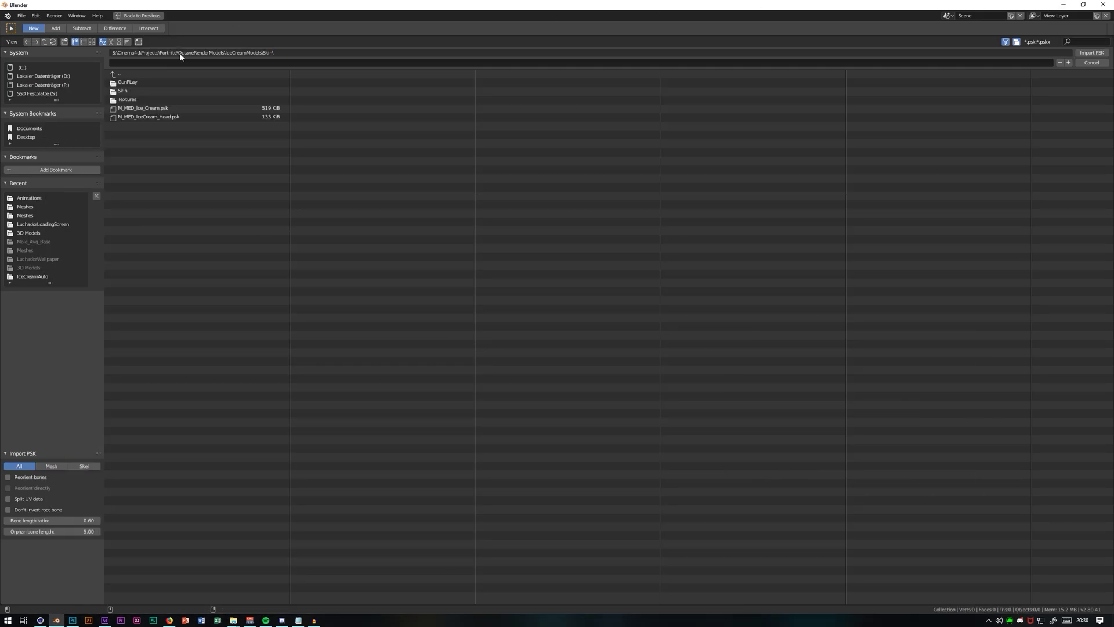
click(198, 109)
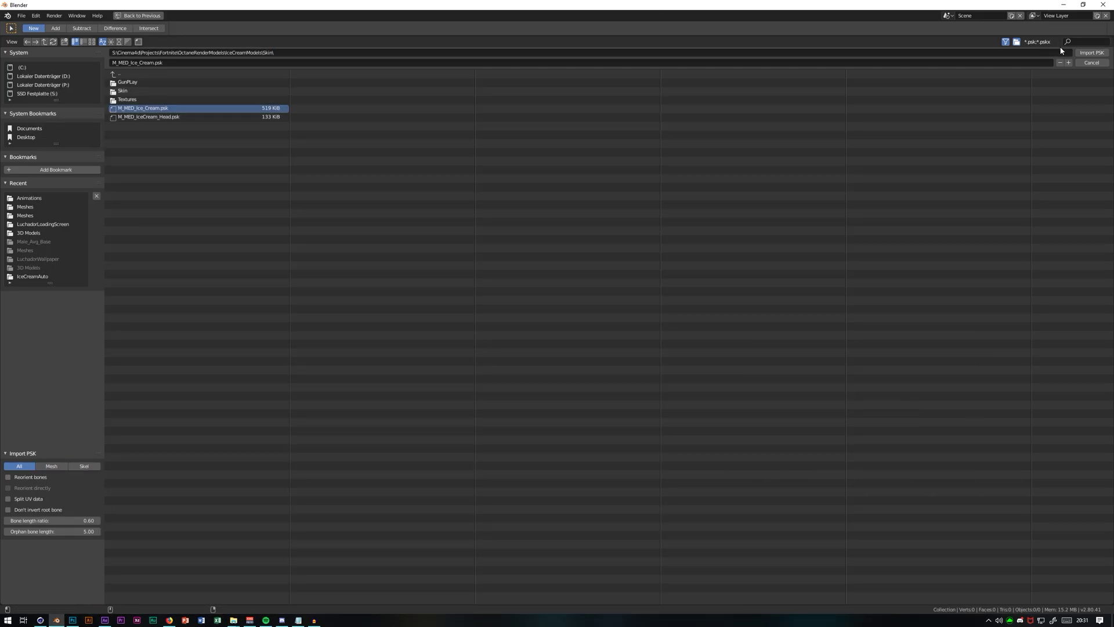
click(1092, 52)
scroll(552, 267, down, 10)
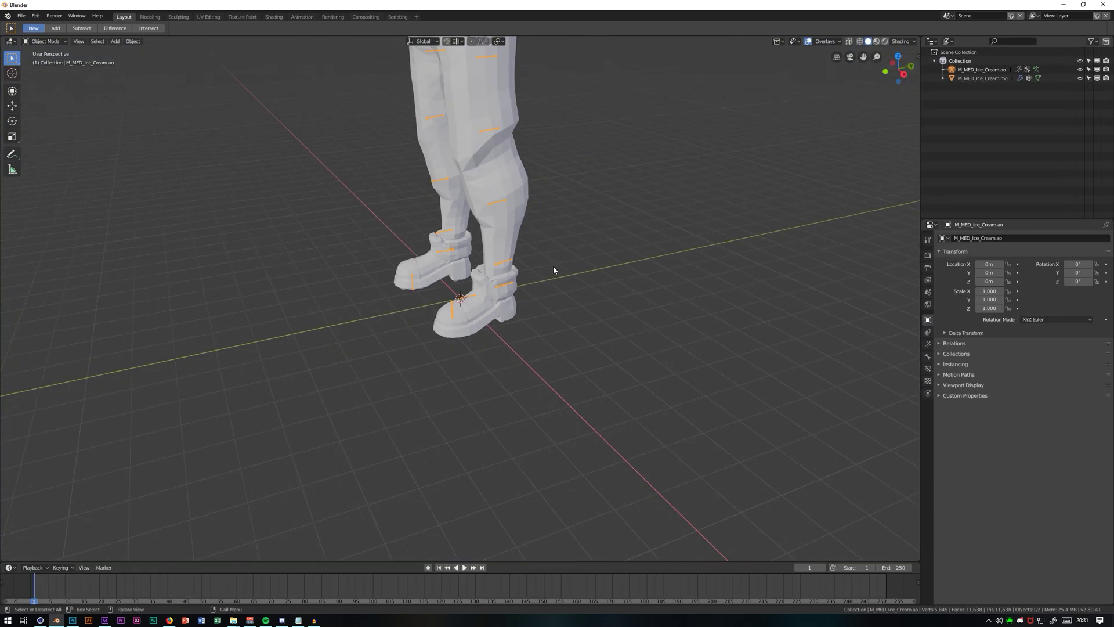
Step: Import the skeleton mesh M_MED_IceCream_Head.psk from the same Skin folder
click(21, 15)
mouse_move(59, 178)
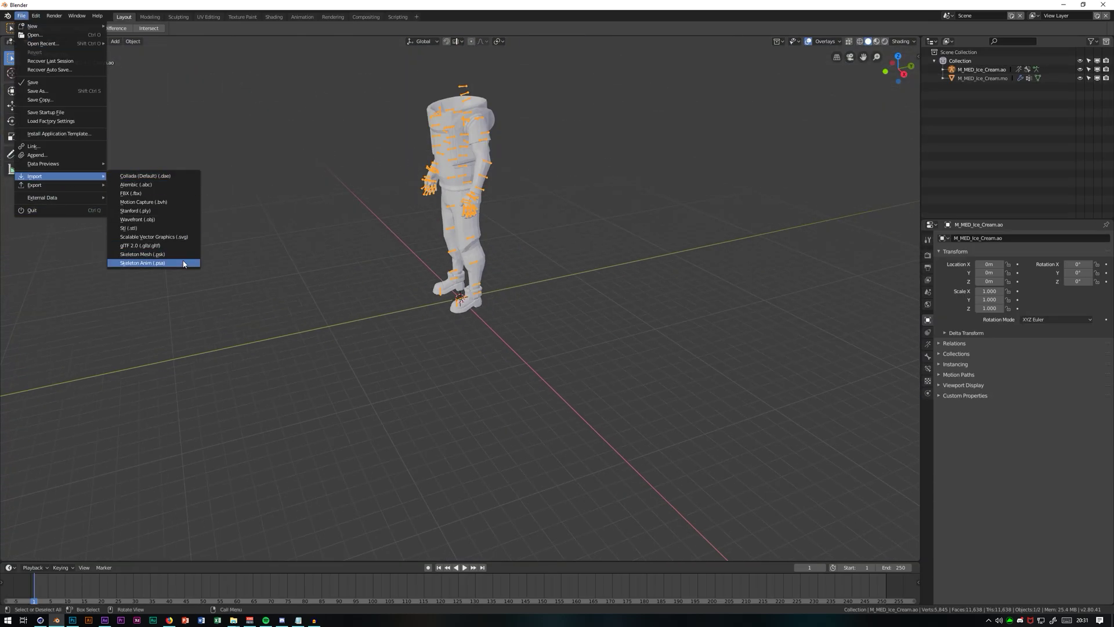
click(143, 254)
click(174, 117)
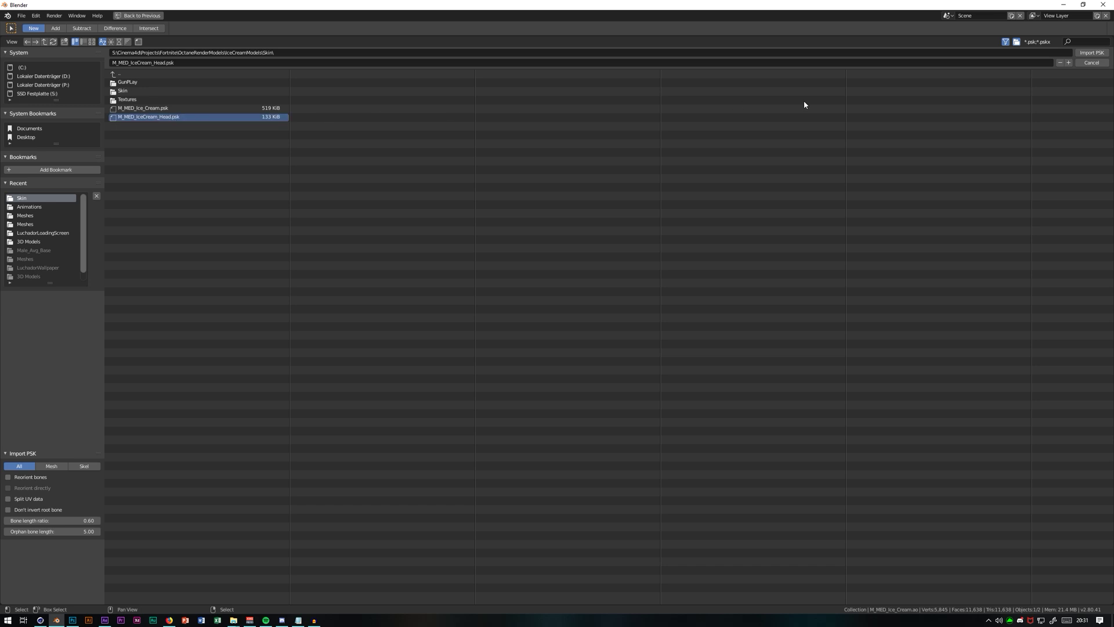
click(1098, 55)
scroll(552, 171, up, 3)
shift+middle_drag(525, 78, 528, 198)
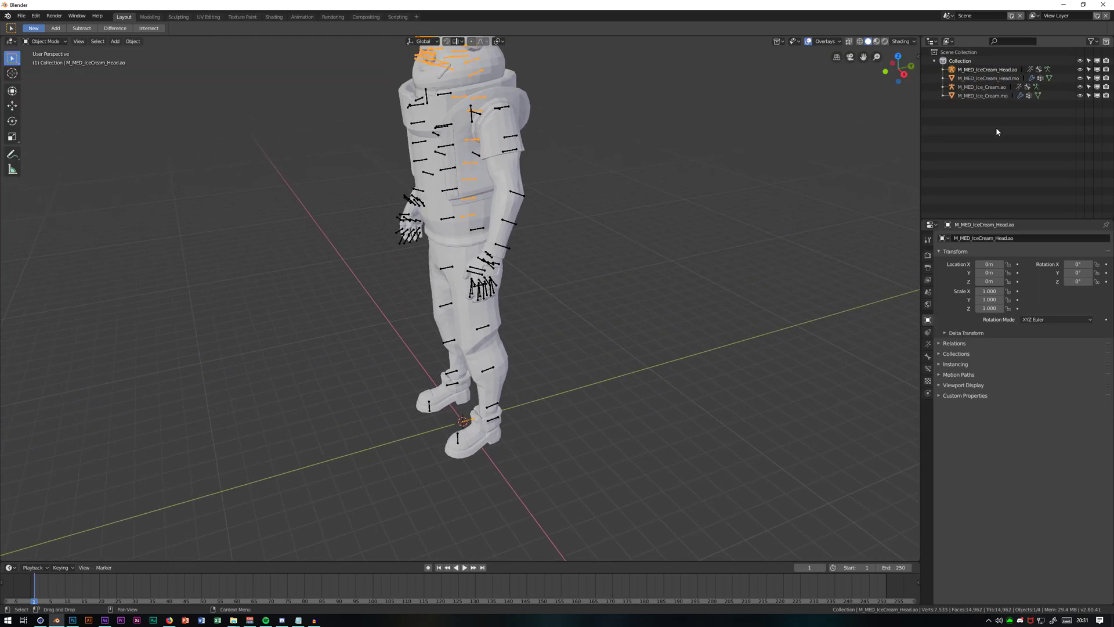
Step: Try to apply flat shading to the head and body meshes together
click(986, 78)
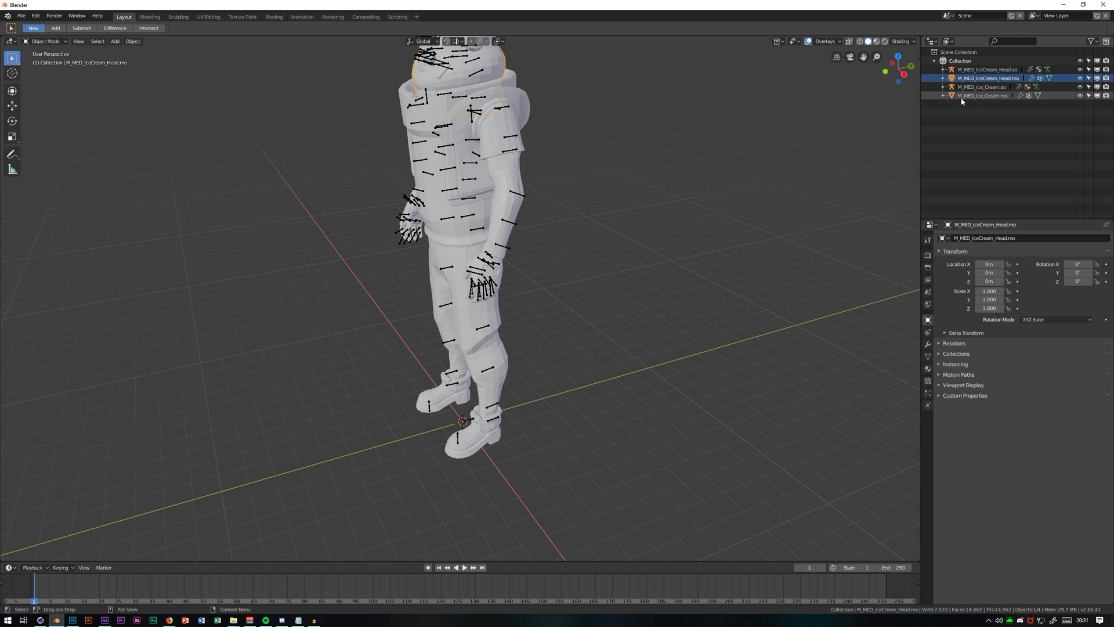
ctrl+click(973, 97)
mouse_move(649, 127)
middle_down()
mouse_move(639, 152)
mouse_move(652, 136)
middle_up()
key(KP_Decimal)
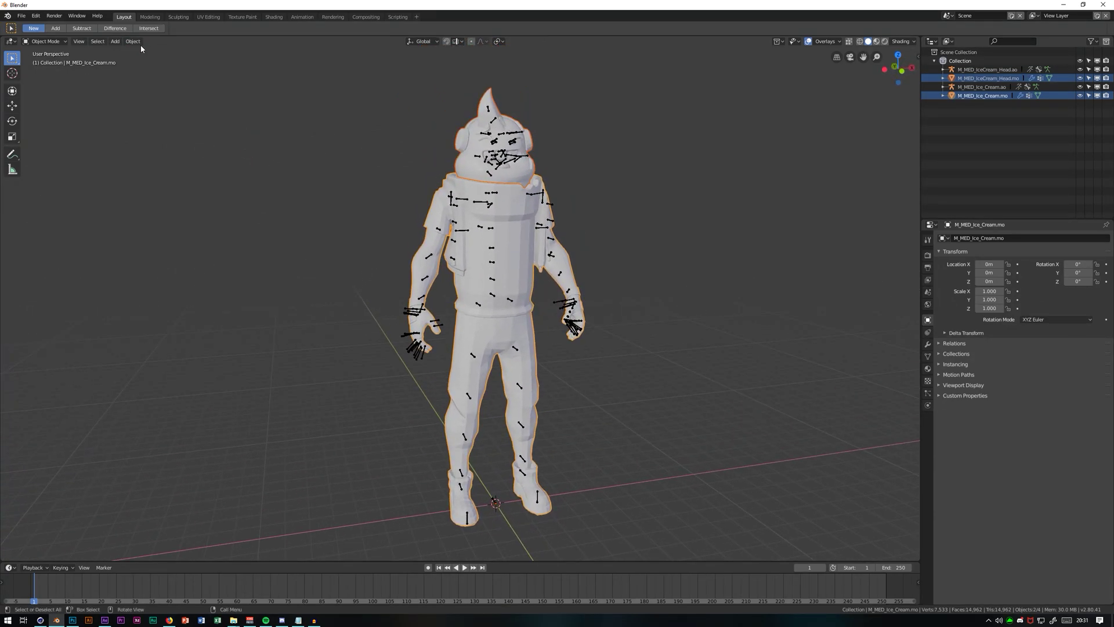
click(132, 42)
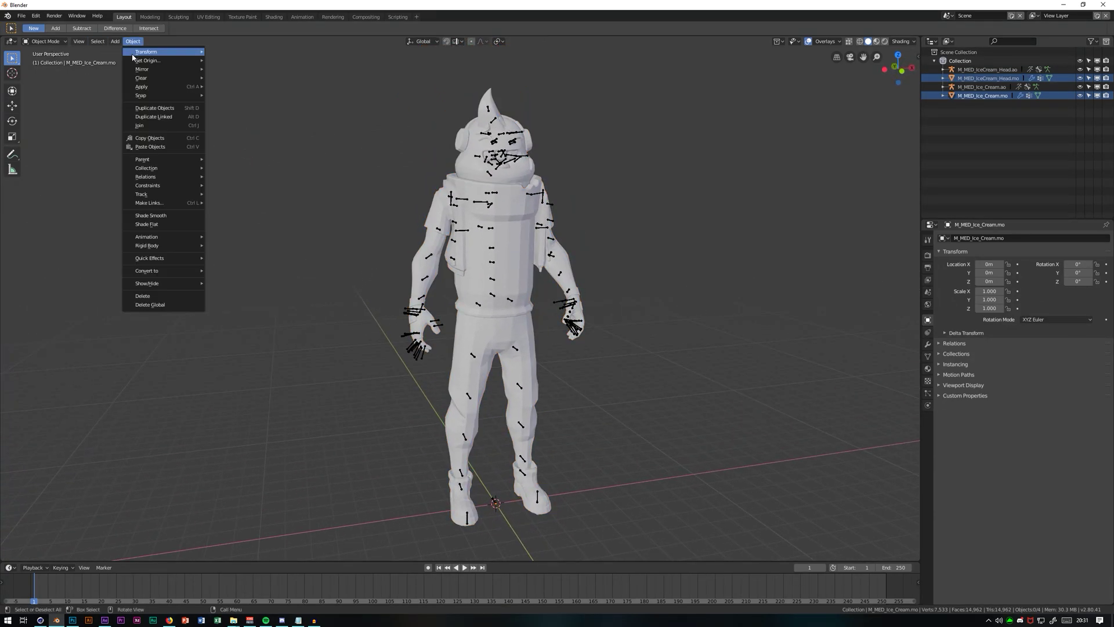
click(170, 224)
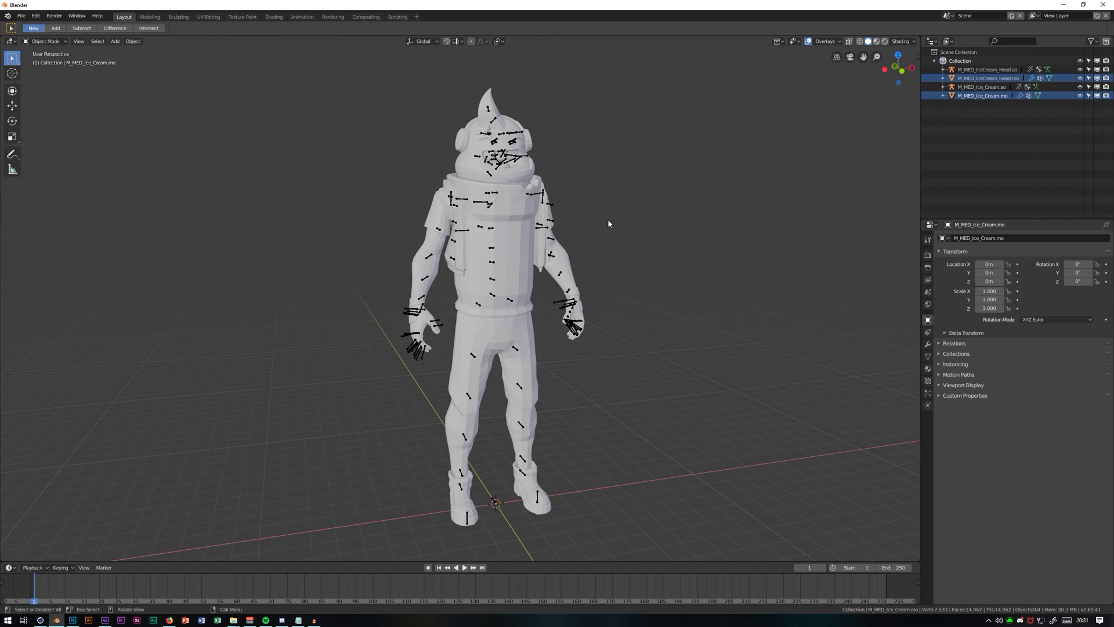
Step: Select both the body mesh and the head mesh and shade them smooth
click(973, 97)
shift+click(975, 79)
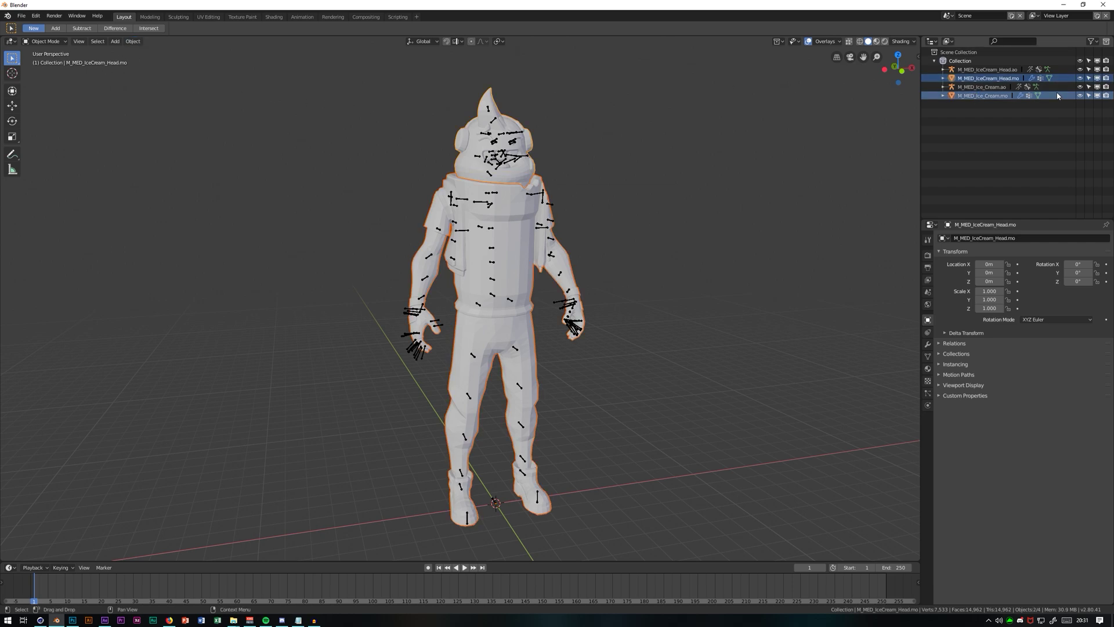
click(133, 41)
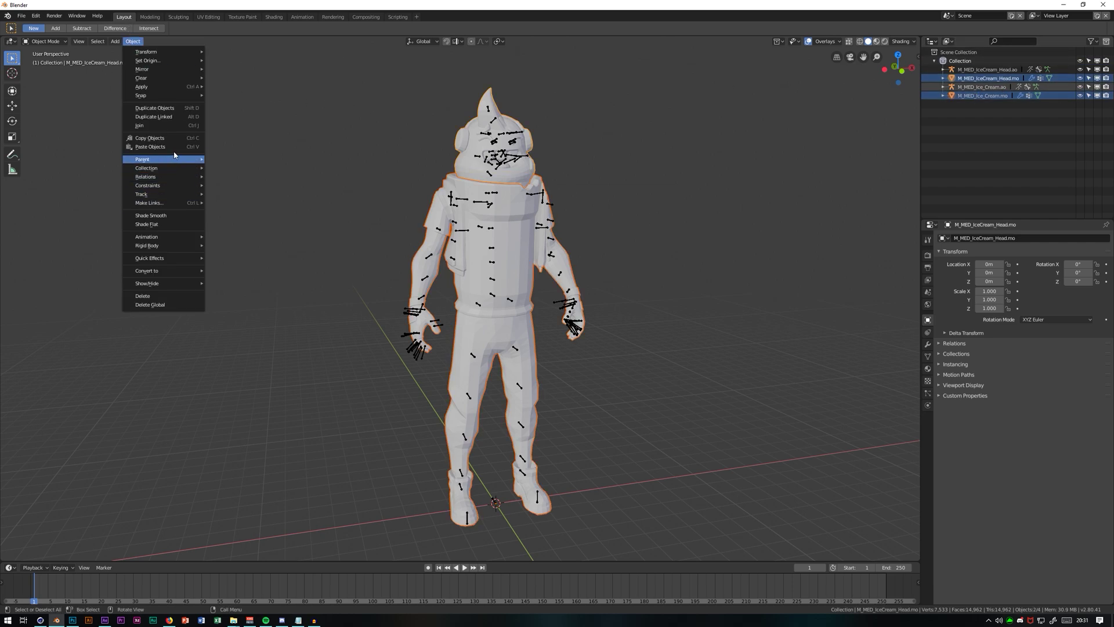
click(166, 215)
scroll(496, 221, down, 2)
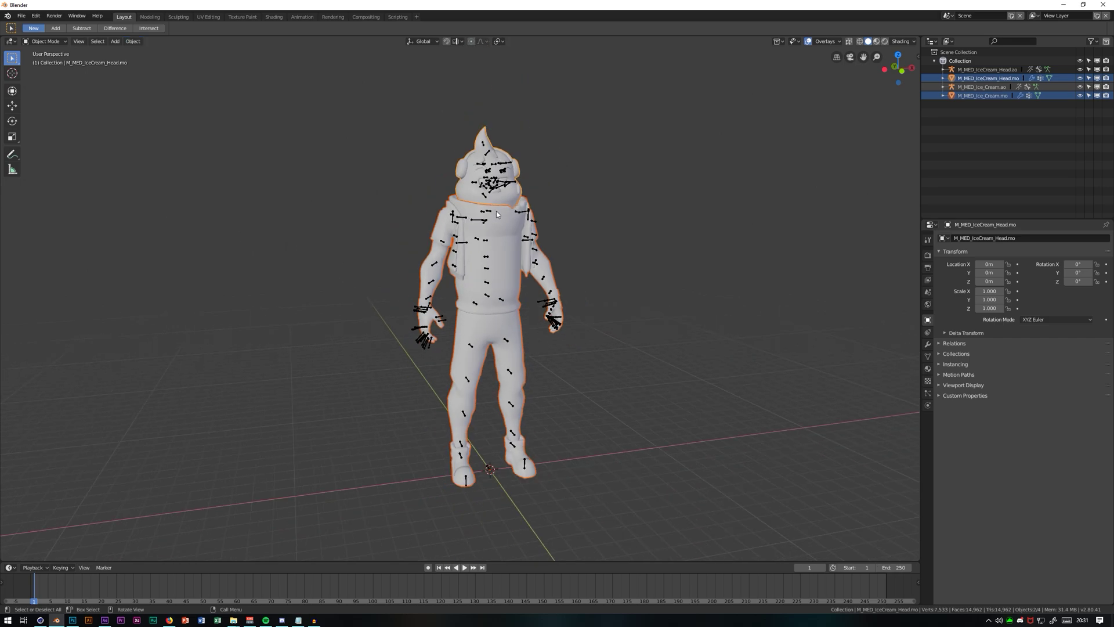
Step: Enter Edit Mode on both selected meshes and convert all their triangles to quads
click(44, 41)
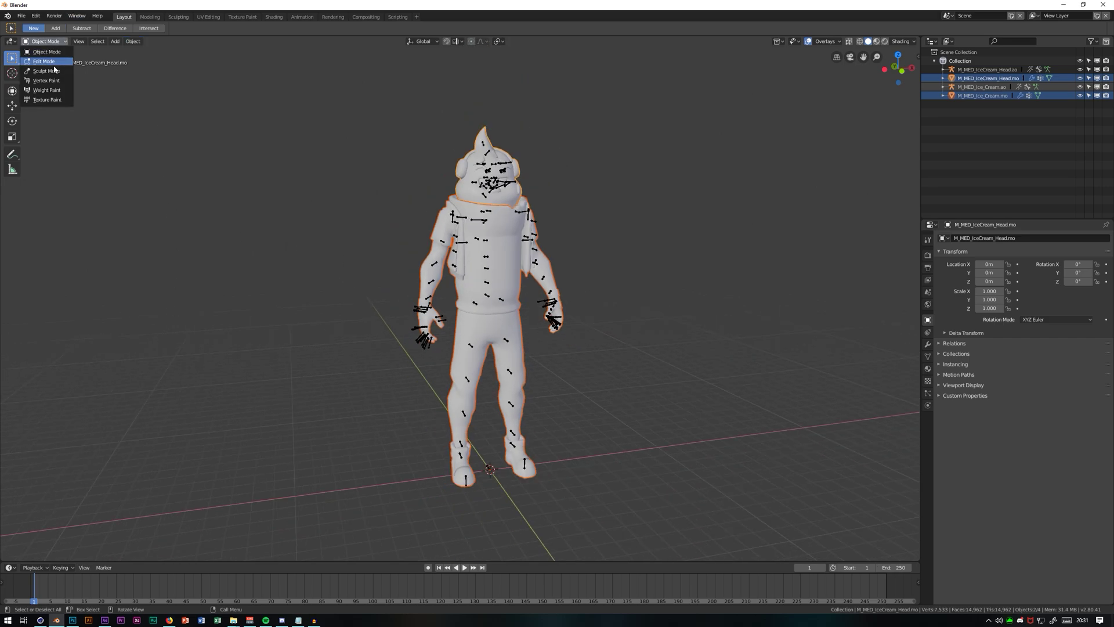
click(54, 61)
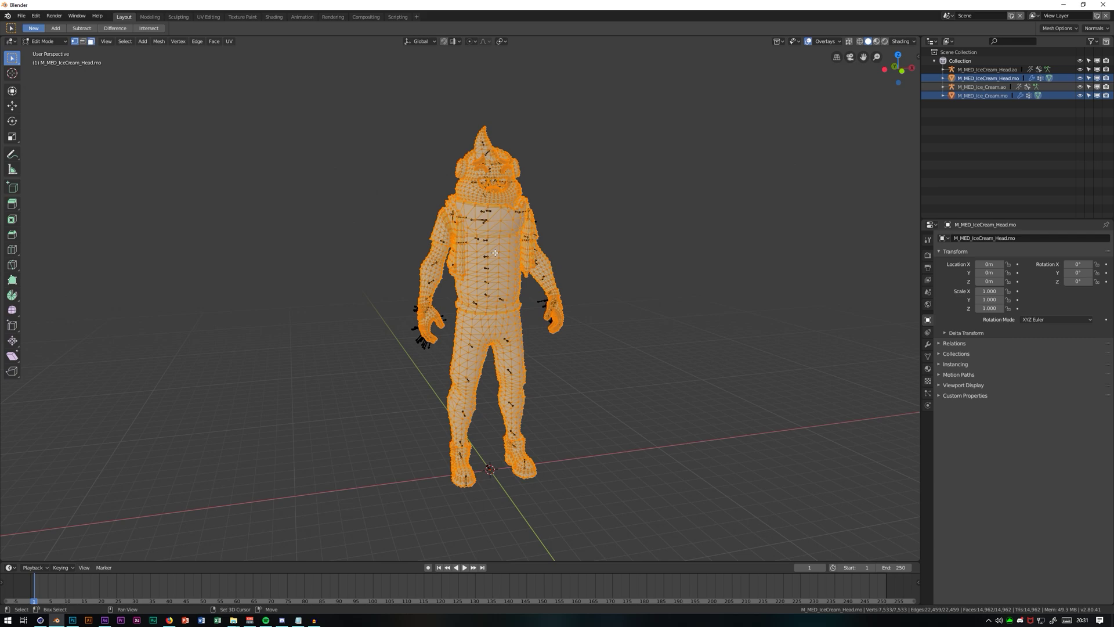
right_click(495, 253)
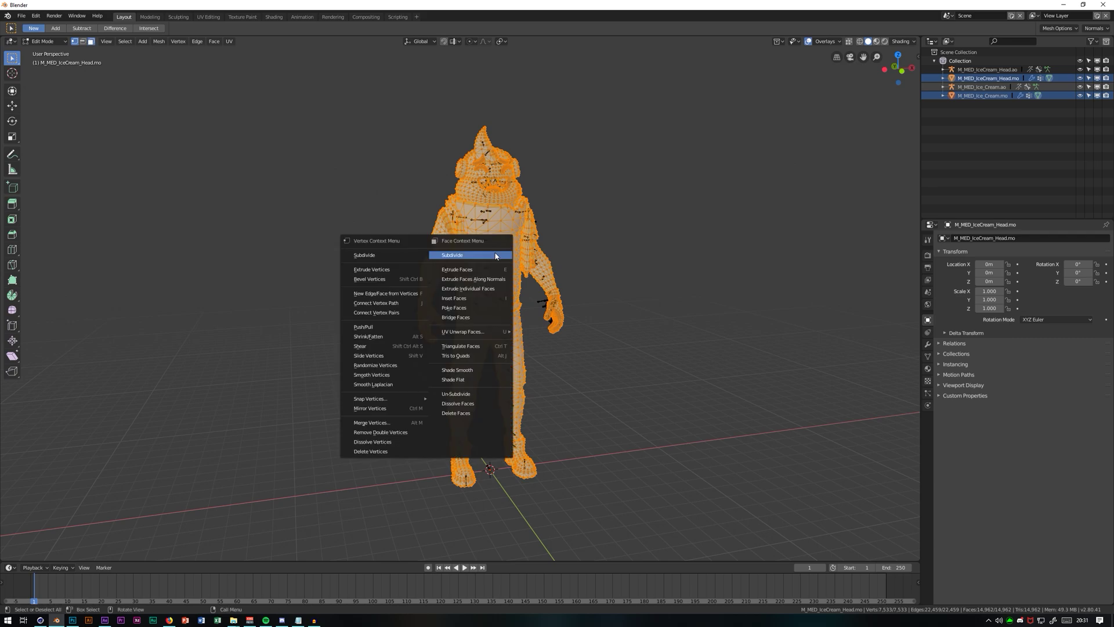
click(483, 357)
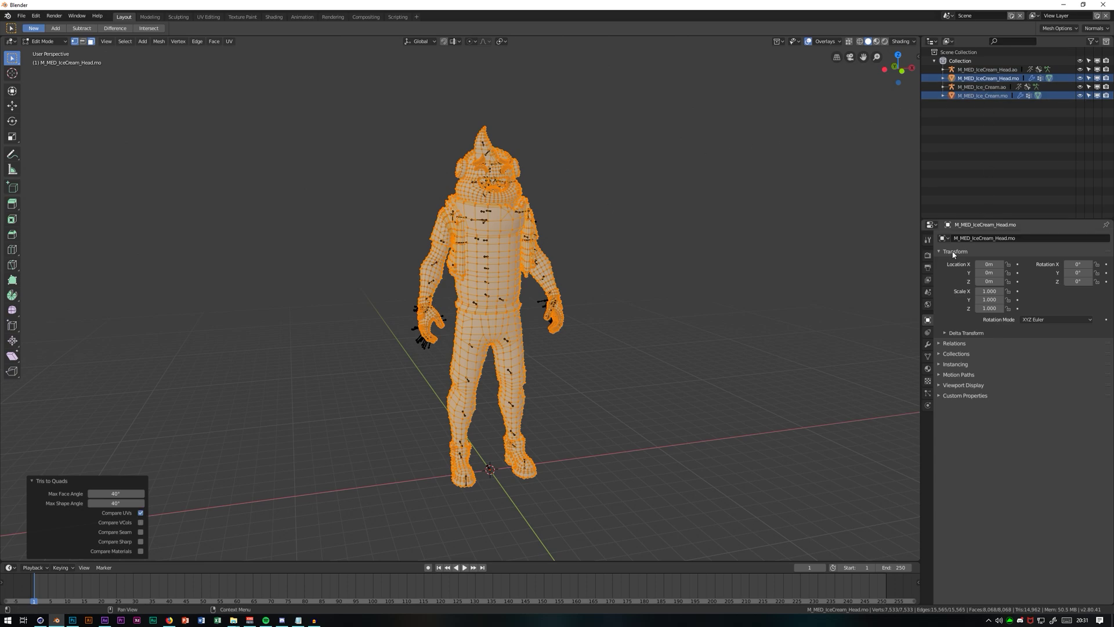
Step: Add a Bevel modifier and a Subdivision Surface modifier to the head mesh
click(928, 345)
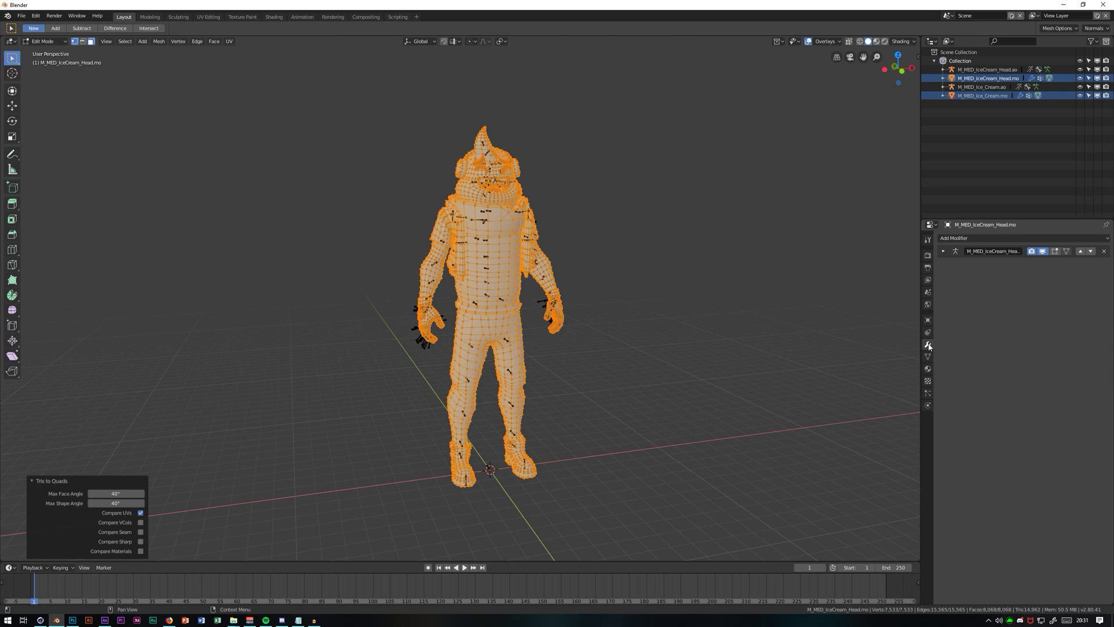
click(968, 239)
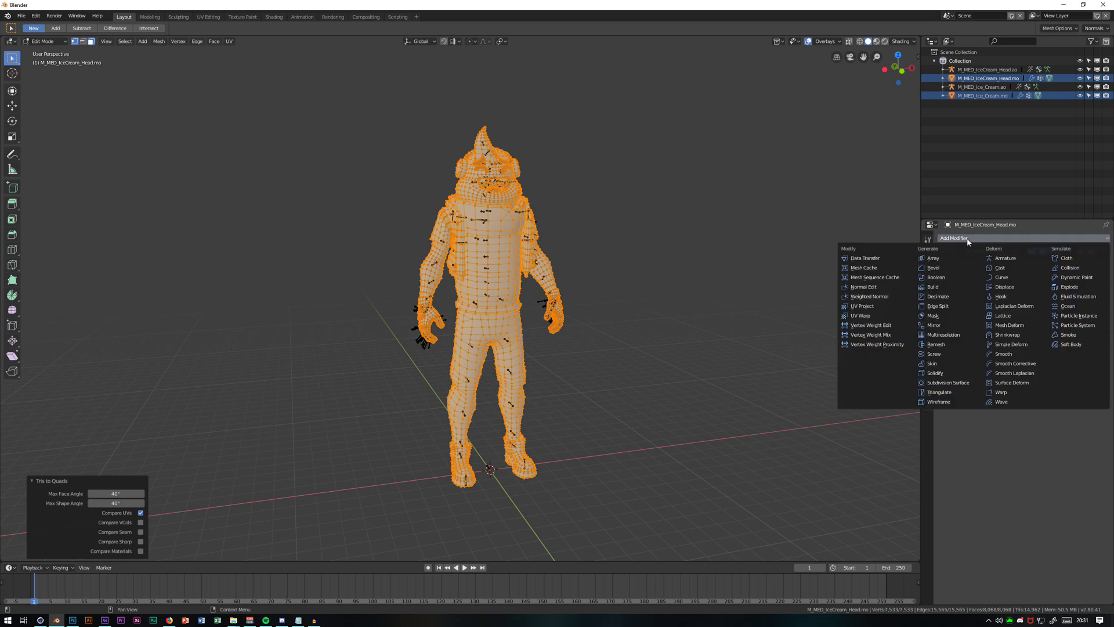
click(941, 268)
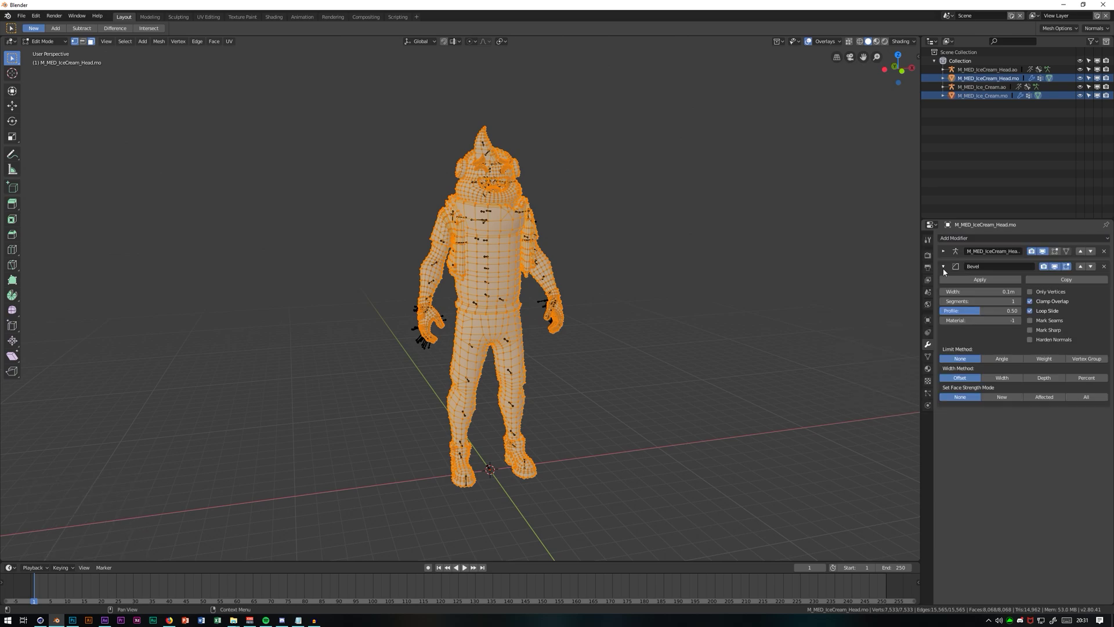
click(973, 236)
click(952, 386)
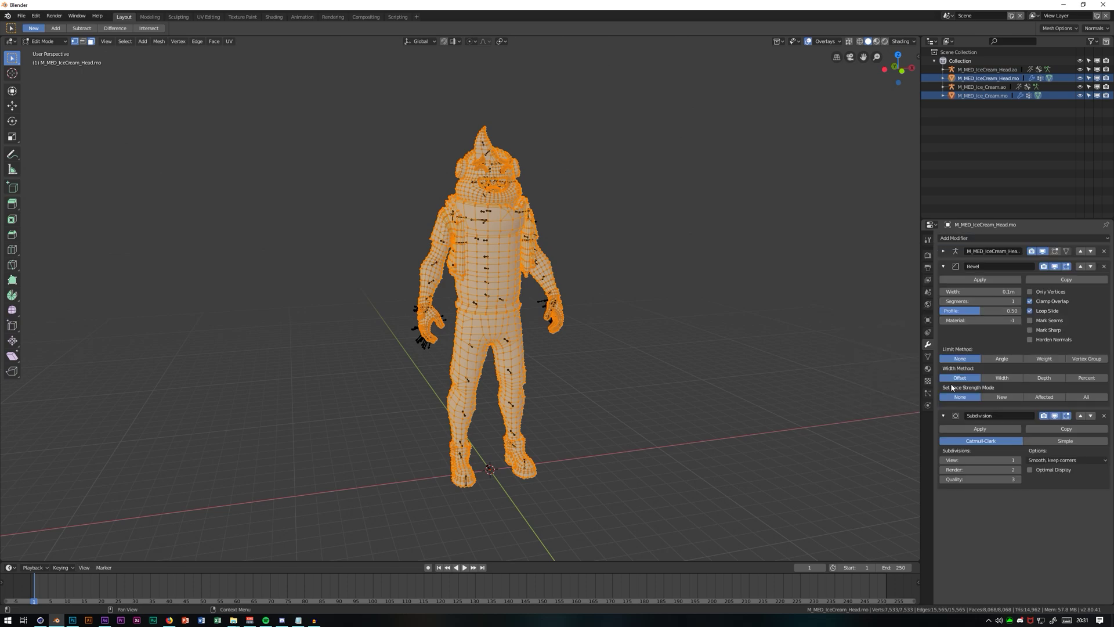
Step: Limit the head mesh's Bevel modifier by angle and set that angle to 40°
click(1002, 359)
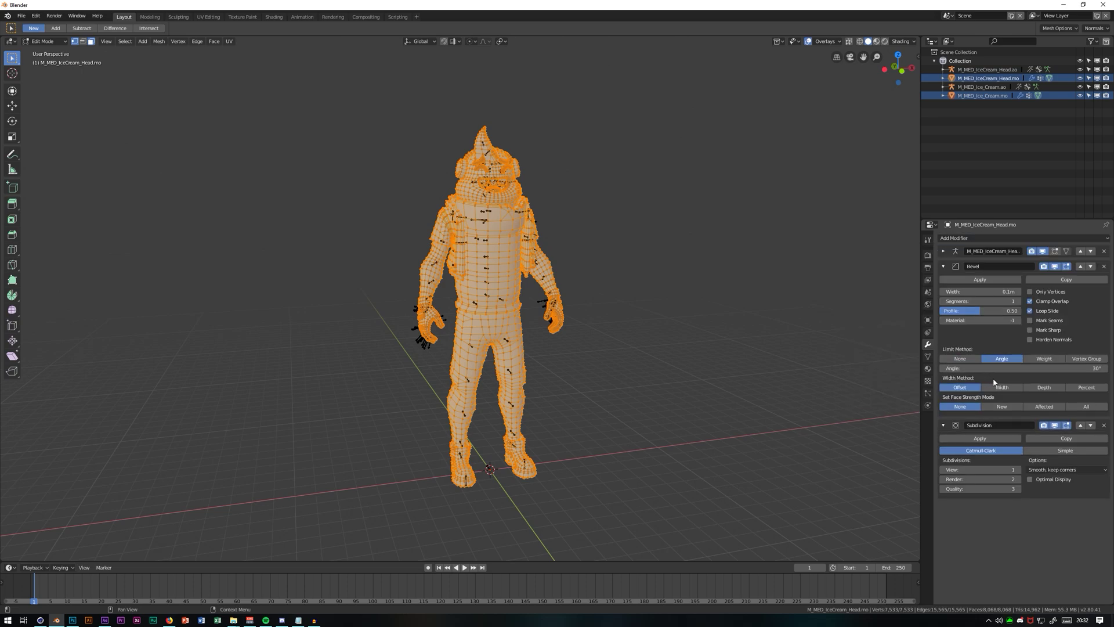
click(992, 367)
text(40)
key(Return)
Step: Return to Object Mode and apply the Subdivision modifier on the head mesh
click(991, 439)
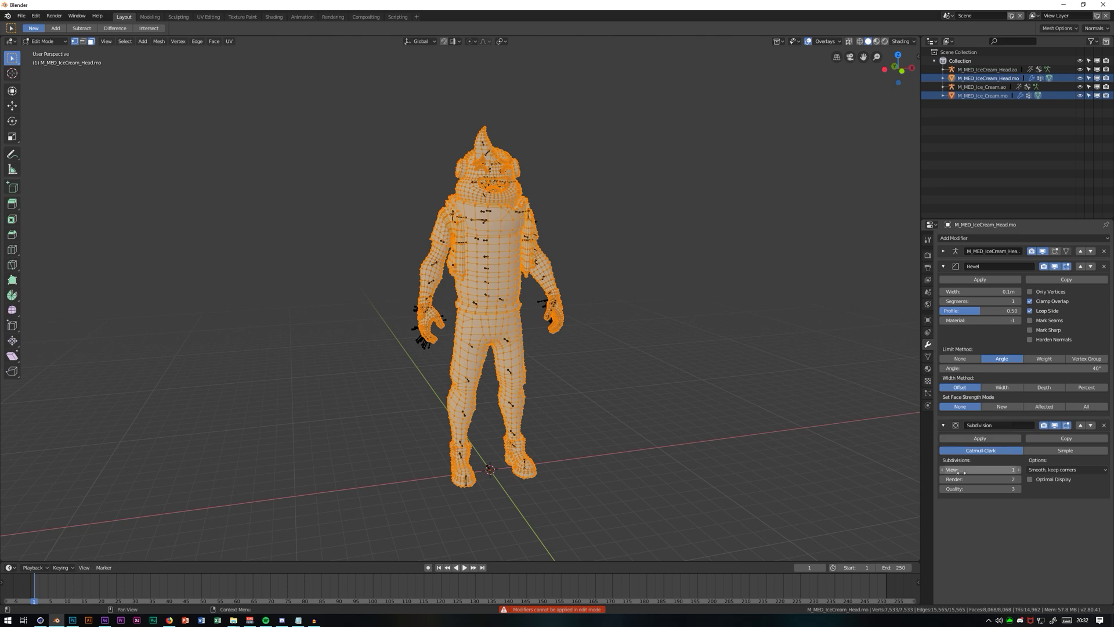
click(51, 41)
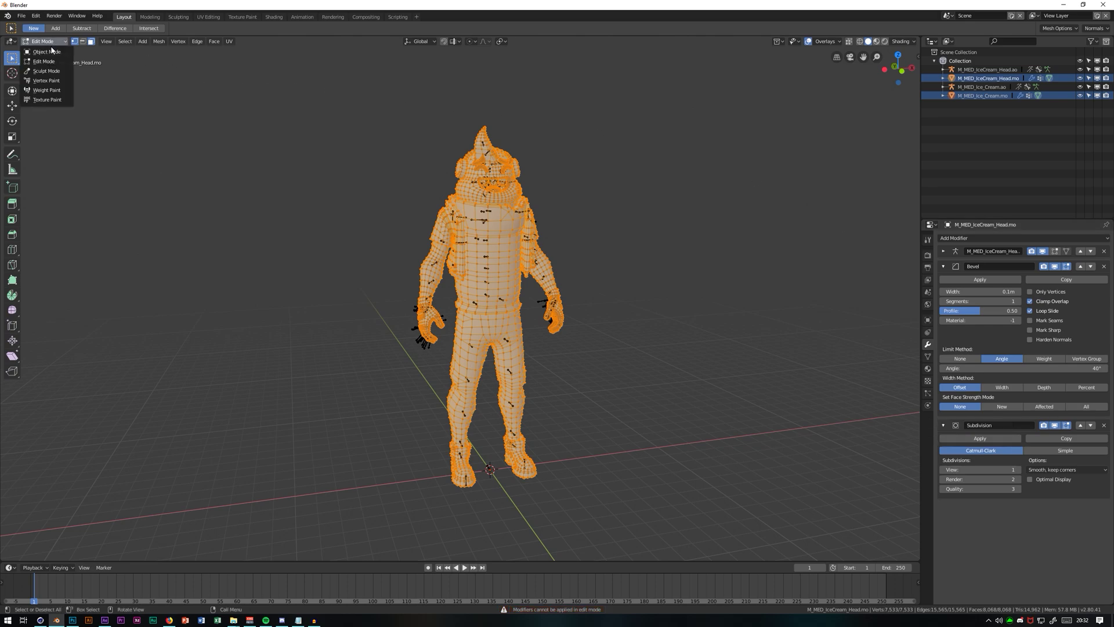
click(47, 51)
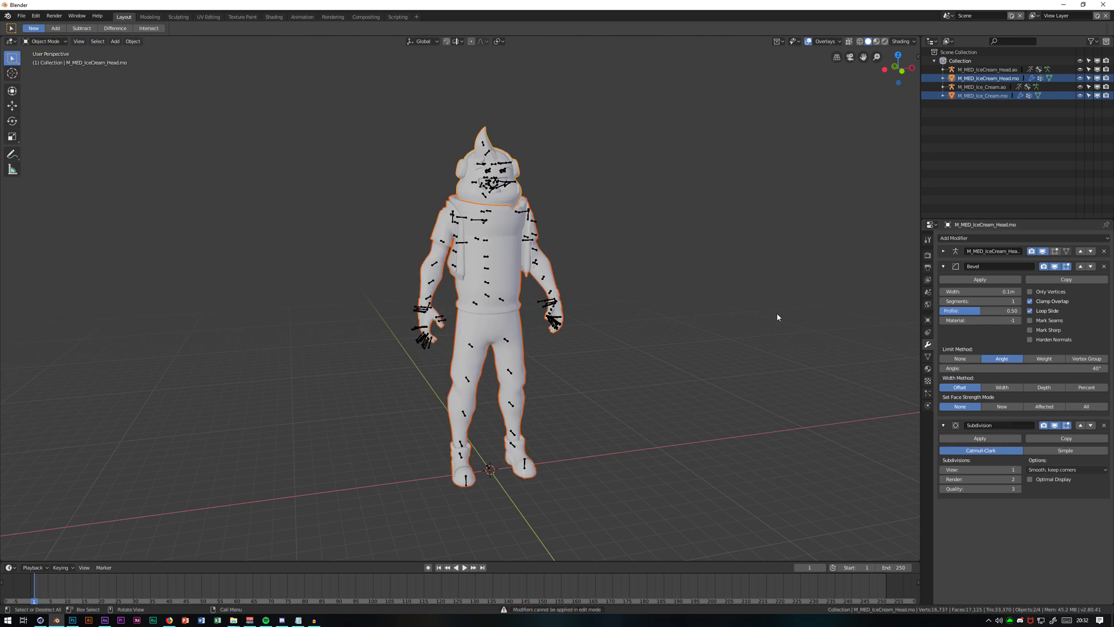
click(981, 438)
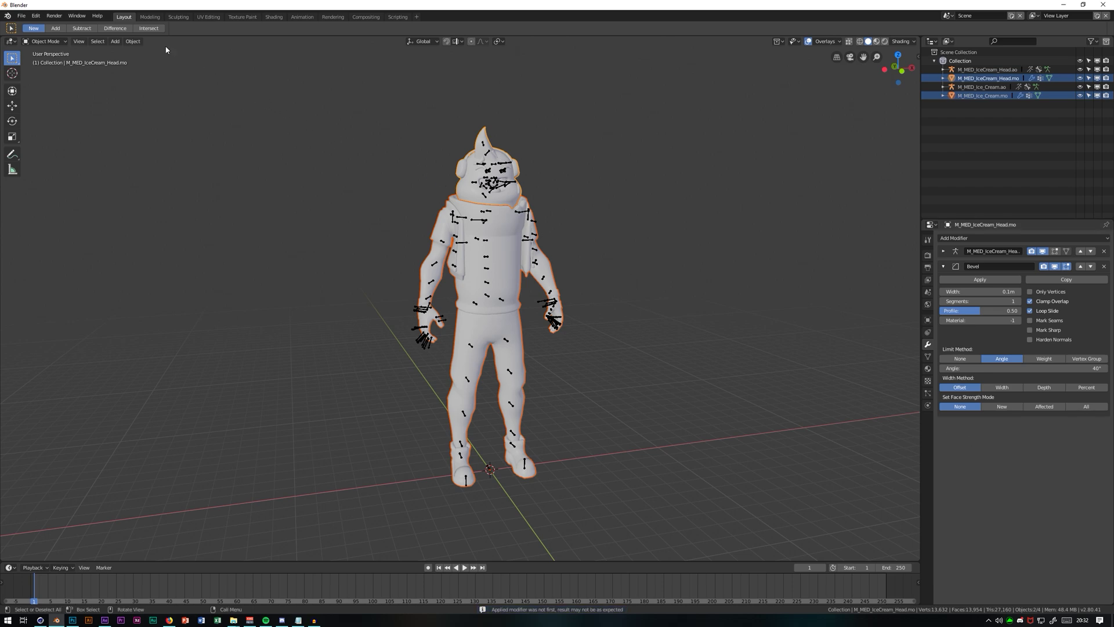
Step: Close Blender without saving the scene and switch to Cinema 4D
click(21, 16)
mouse_move(60, 185)
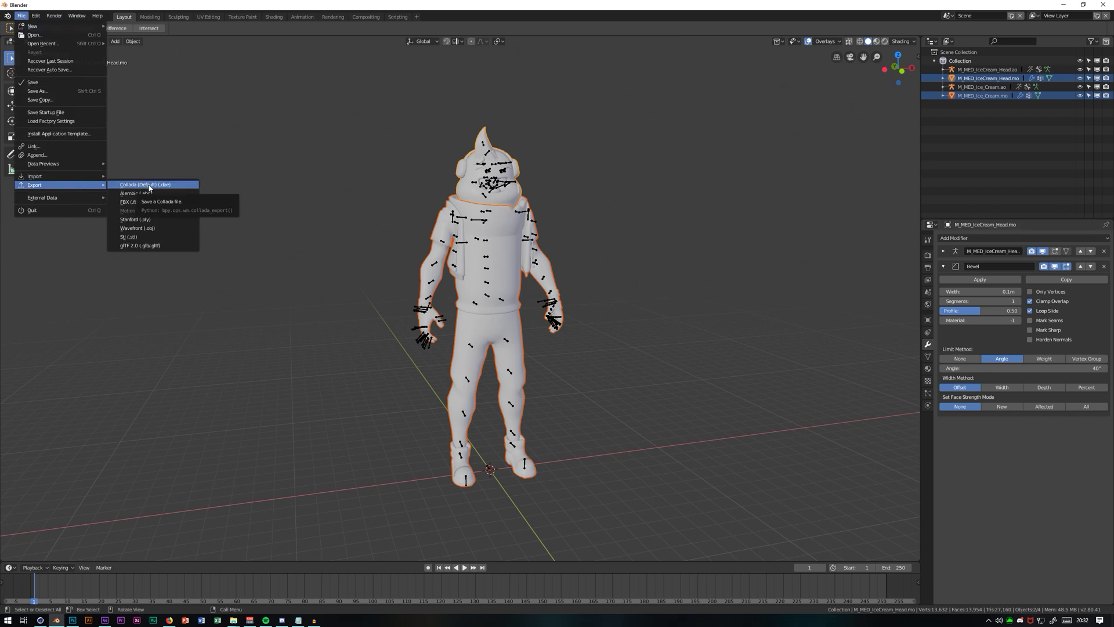
click(1103, 4)
click(573, 343)
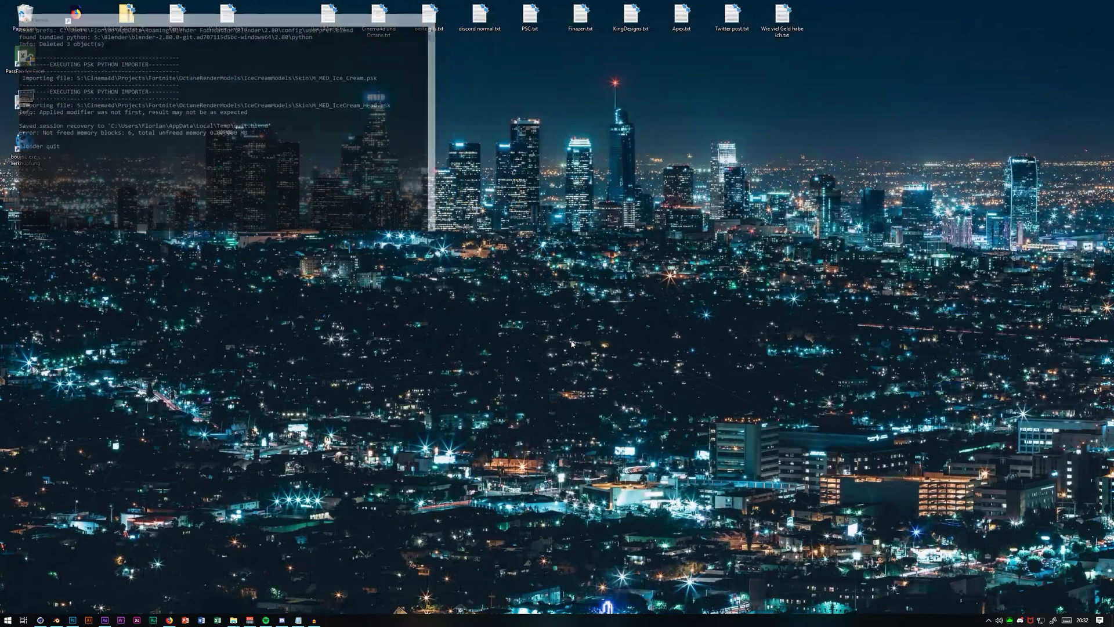
click(40, 620)
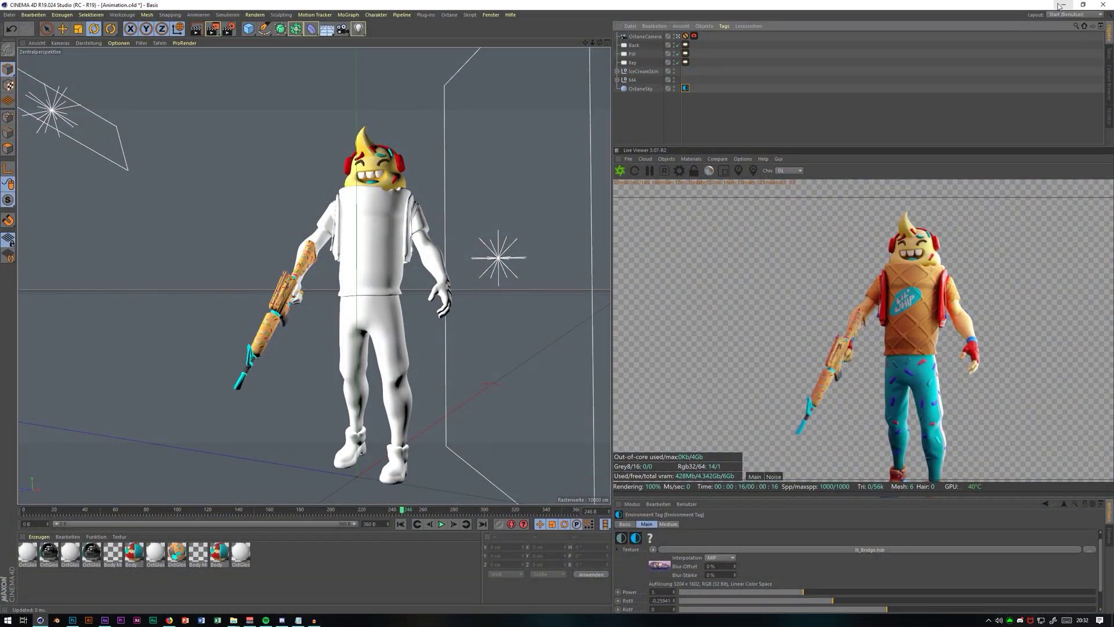
Step: Create a new empty Cinema 4D project
click(630, 27)
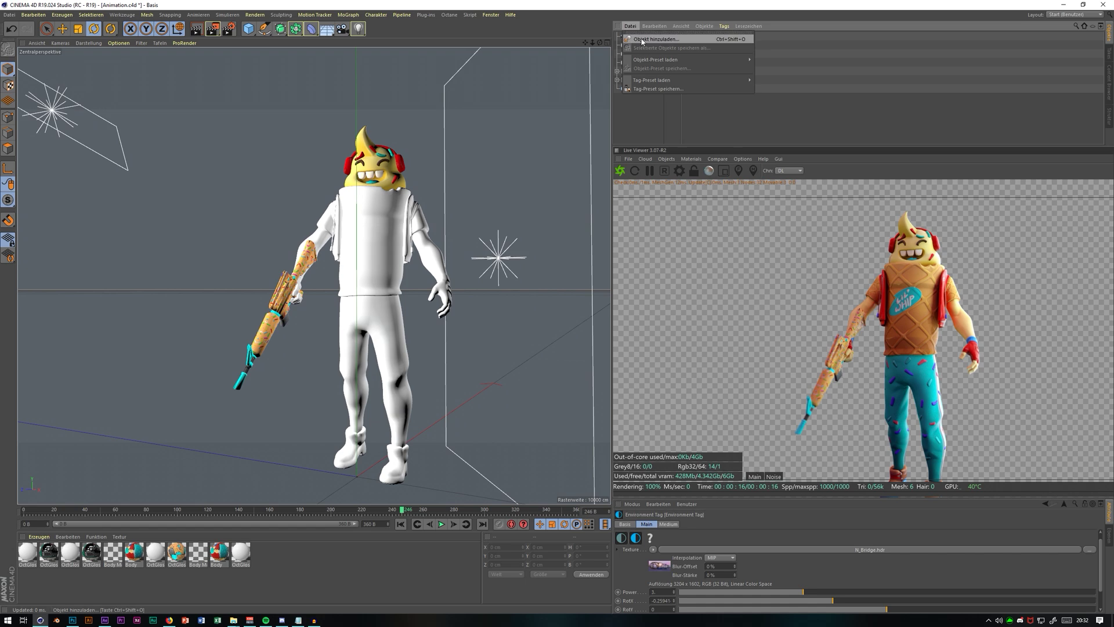
click(507, 36)
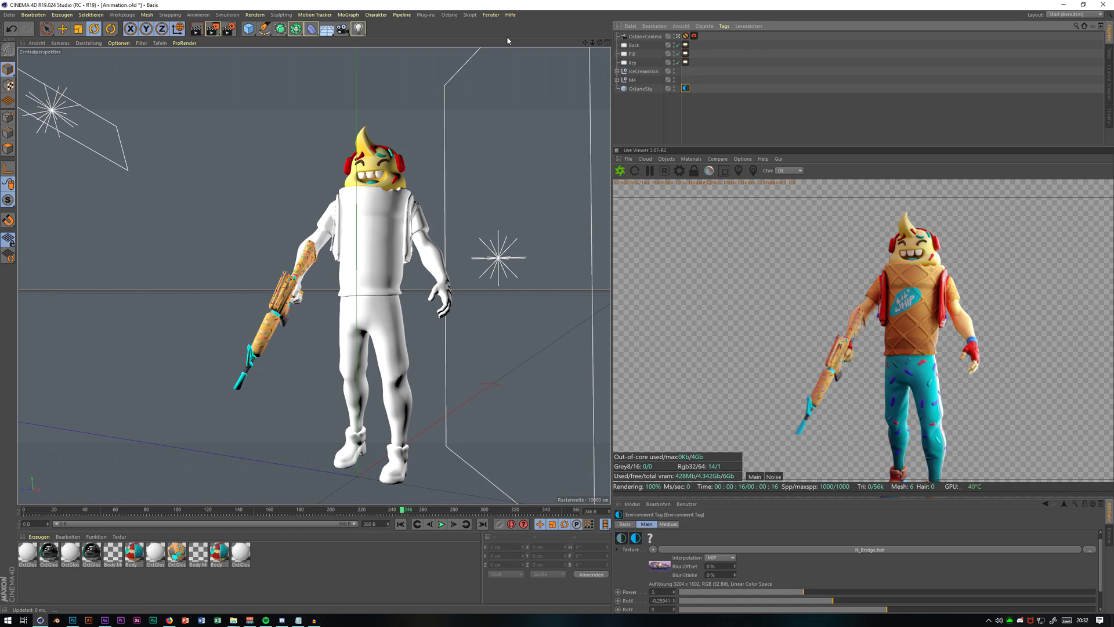
key(ctrl+n)
Step: Start adding an object from file and go to the IceCreamModels\Skin folder using the path copied from File Explorer
click(630, 26)
click(642, 40)
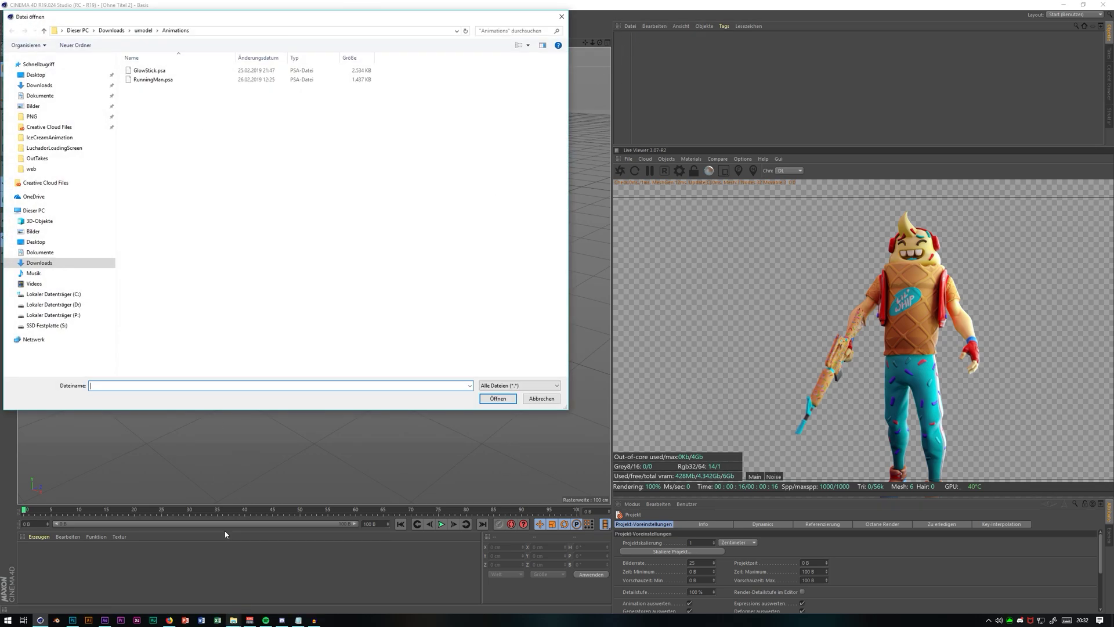
mouse_move(233, 620)
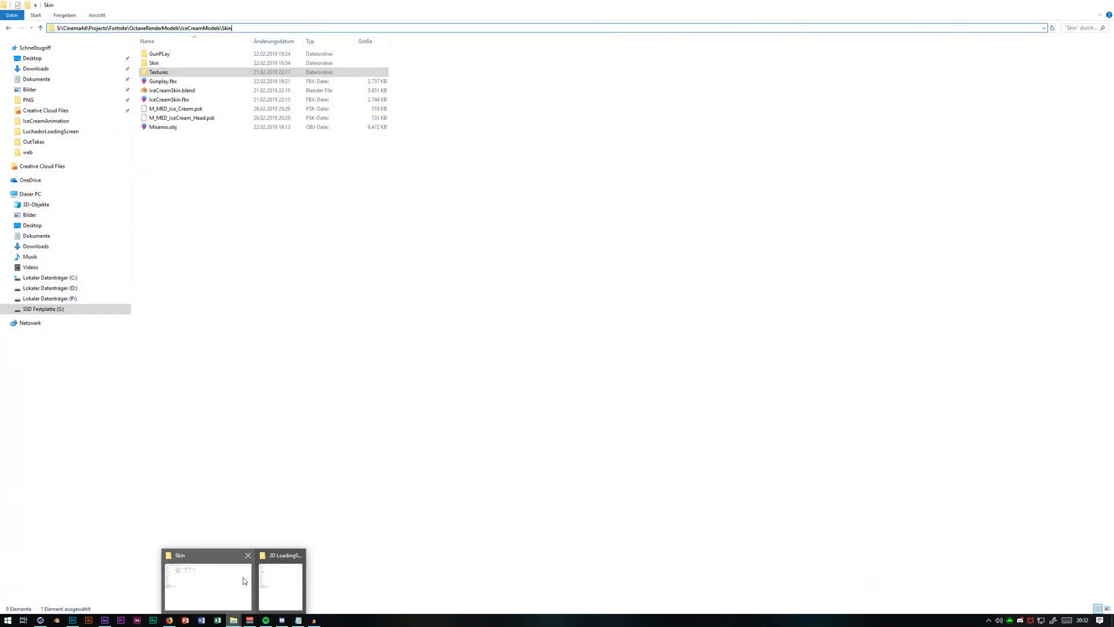
click(244, 580)
click(388, 25)
key(ctrl+c)
click(1064, 4)
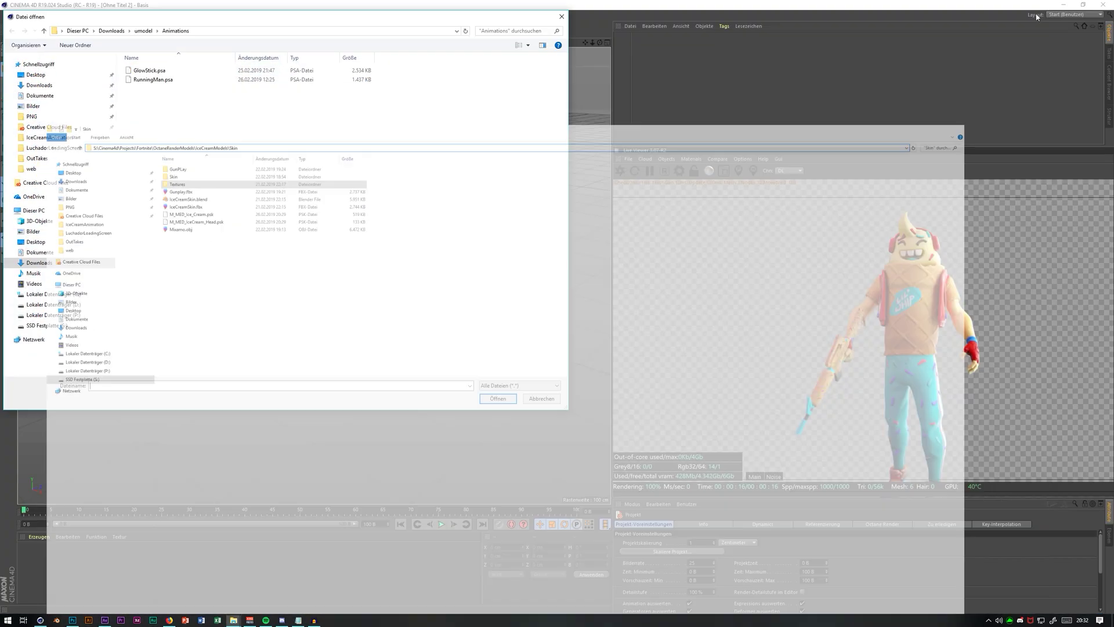
click(206, 32)
key(ctrl+v)
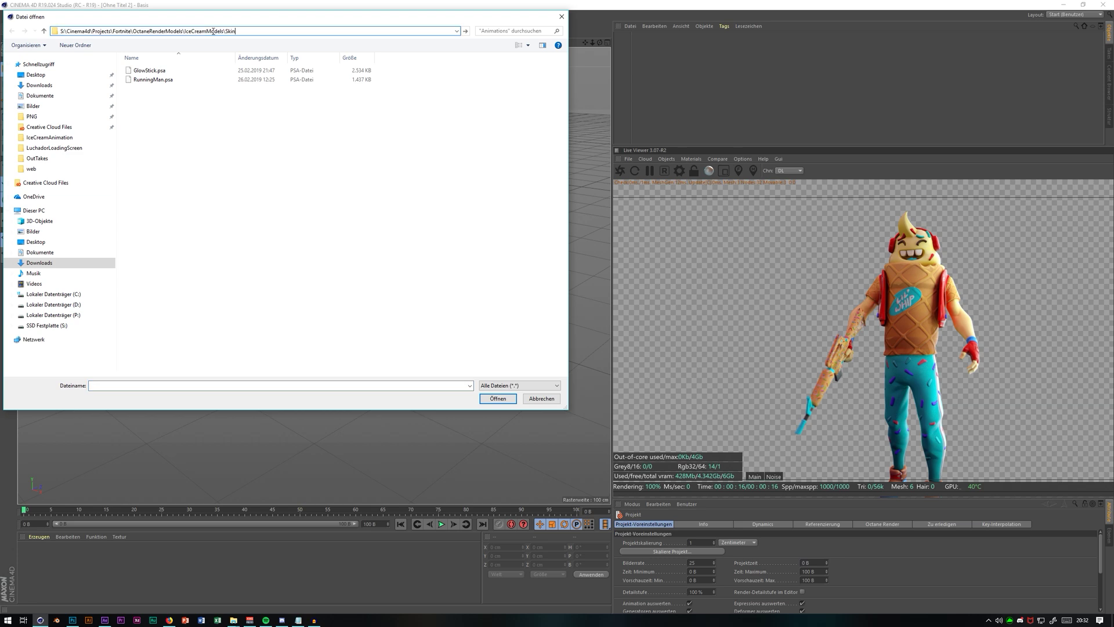
key(Return)
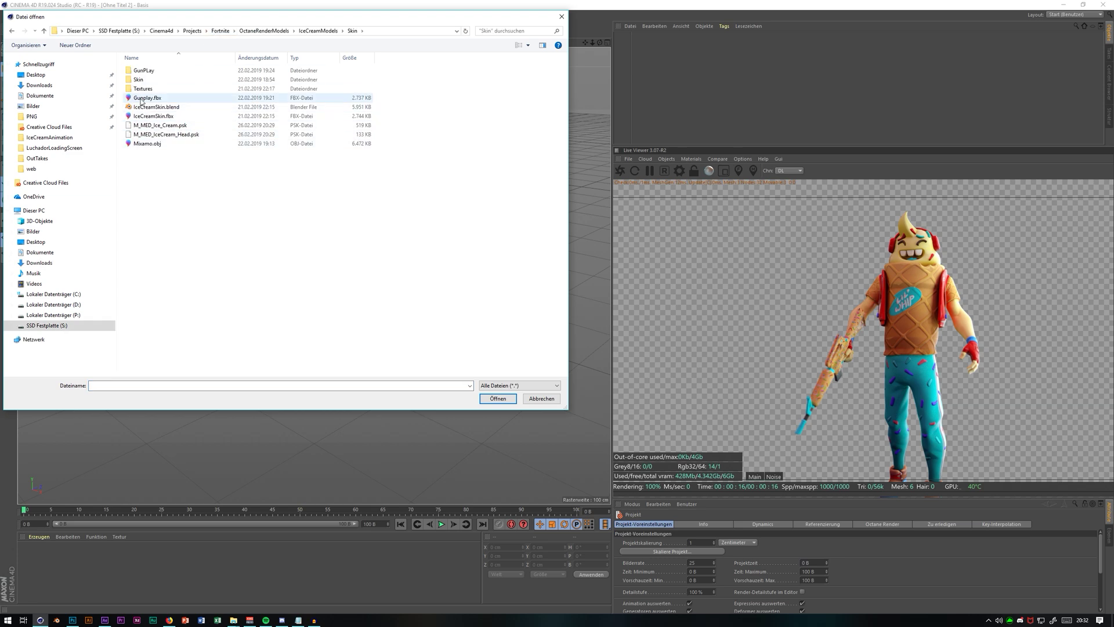
Step: Import IceCreamSkin.fbx with the default FBX import settings
click(199, 116)
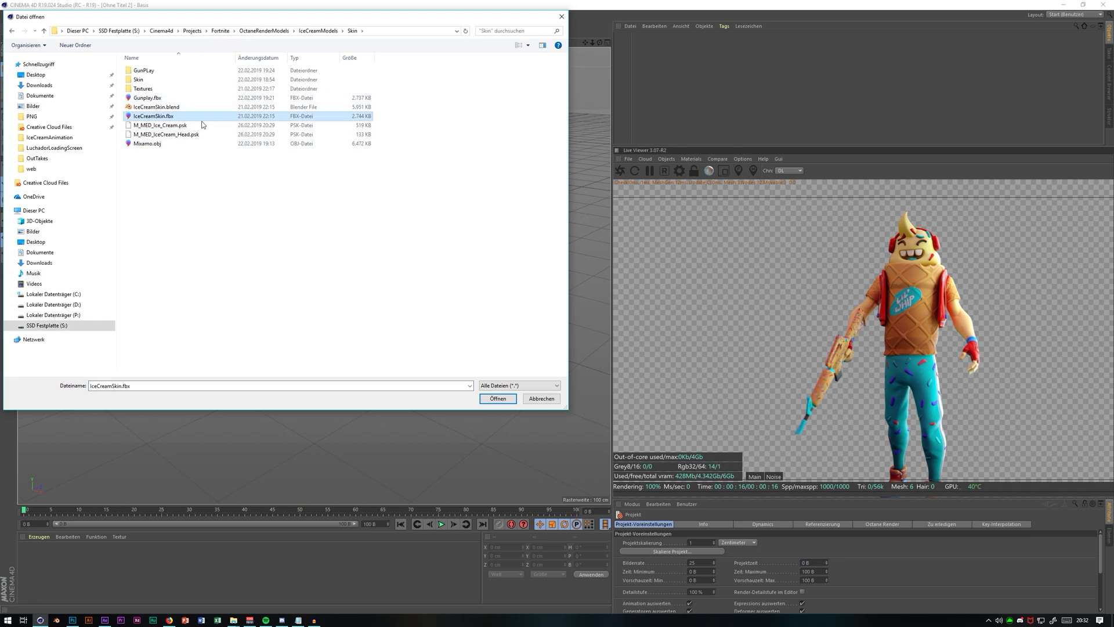
click(497, 398)
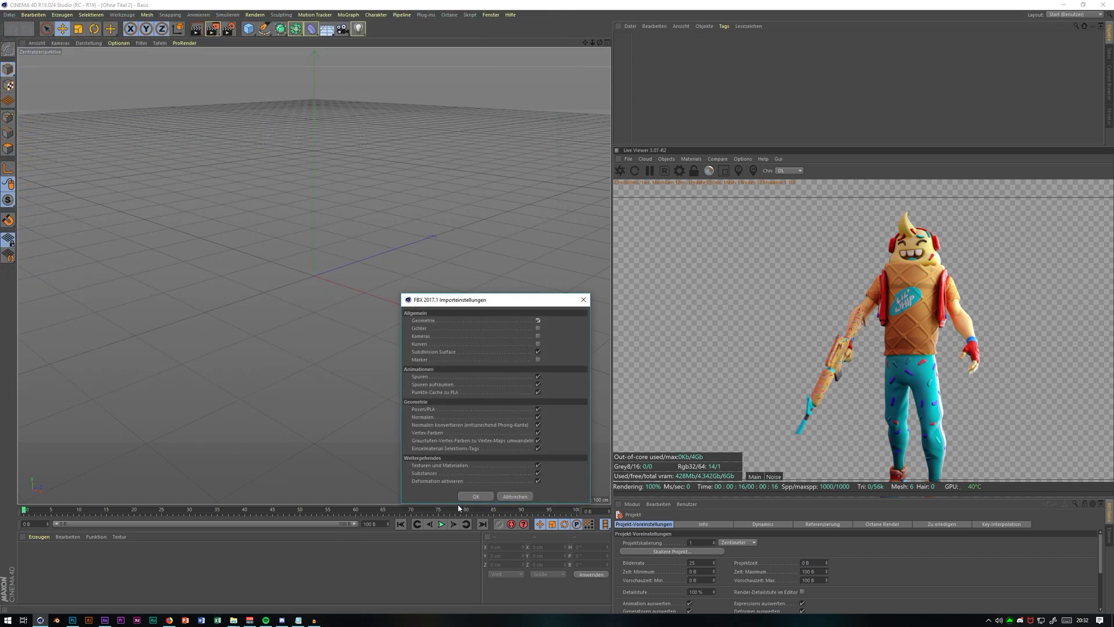
click(475, 493)
Step: Group the head and body mesh objects into one null and their two skeleton objects into another null
drag(591, 42, 551, 72)
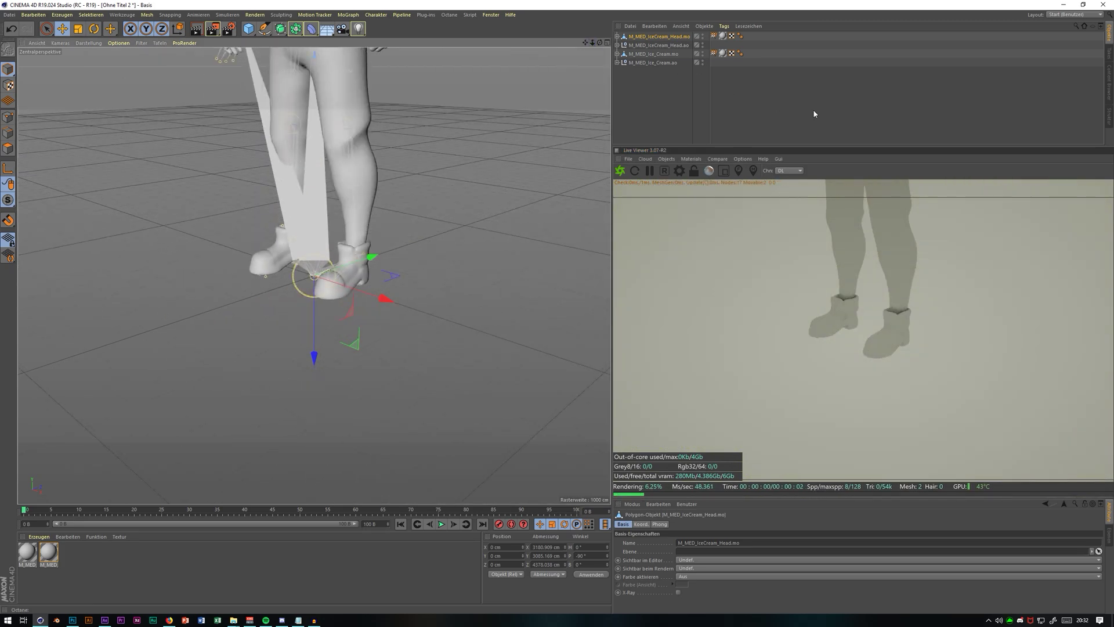
drag(592, 43, 614, 139)
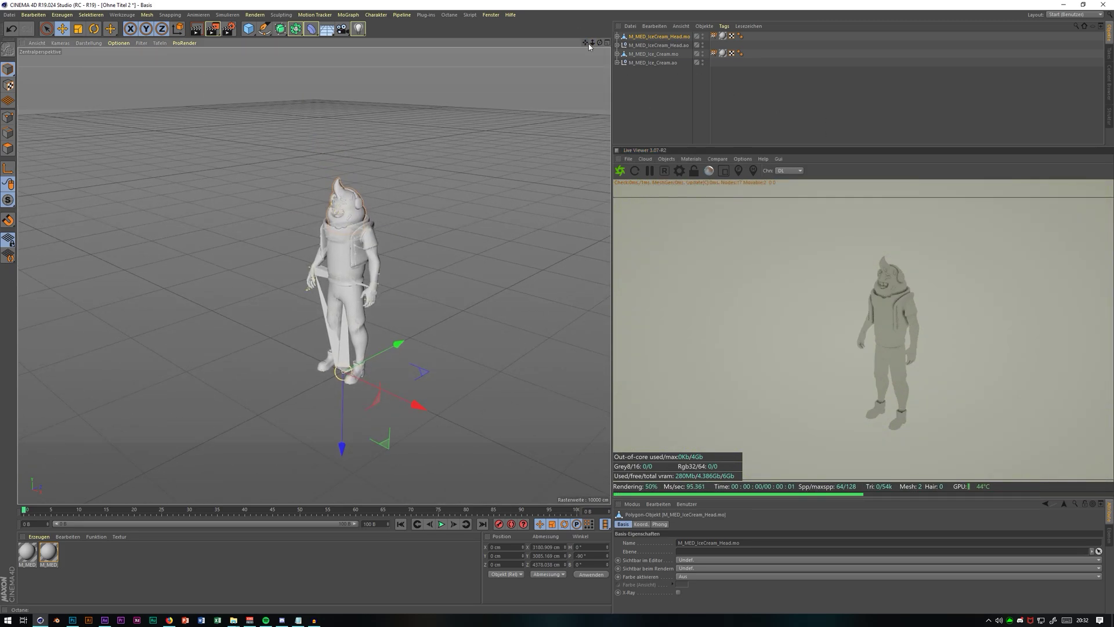
drag(592, 42, 612, 41)
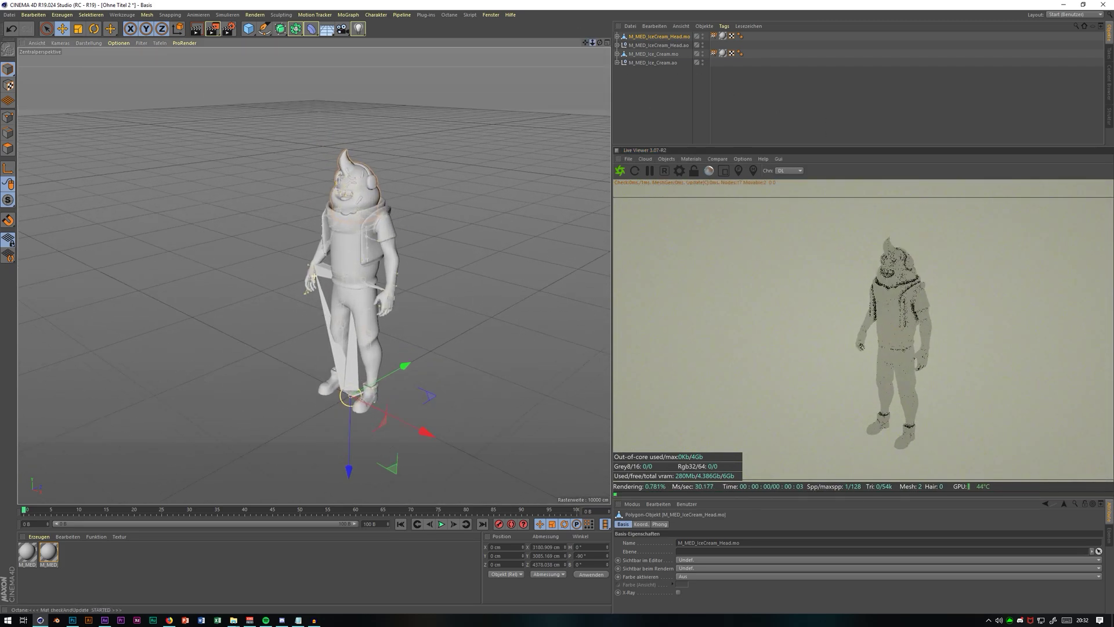
ctrl+click(653, 54)
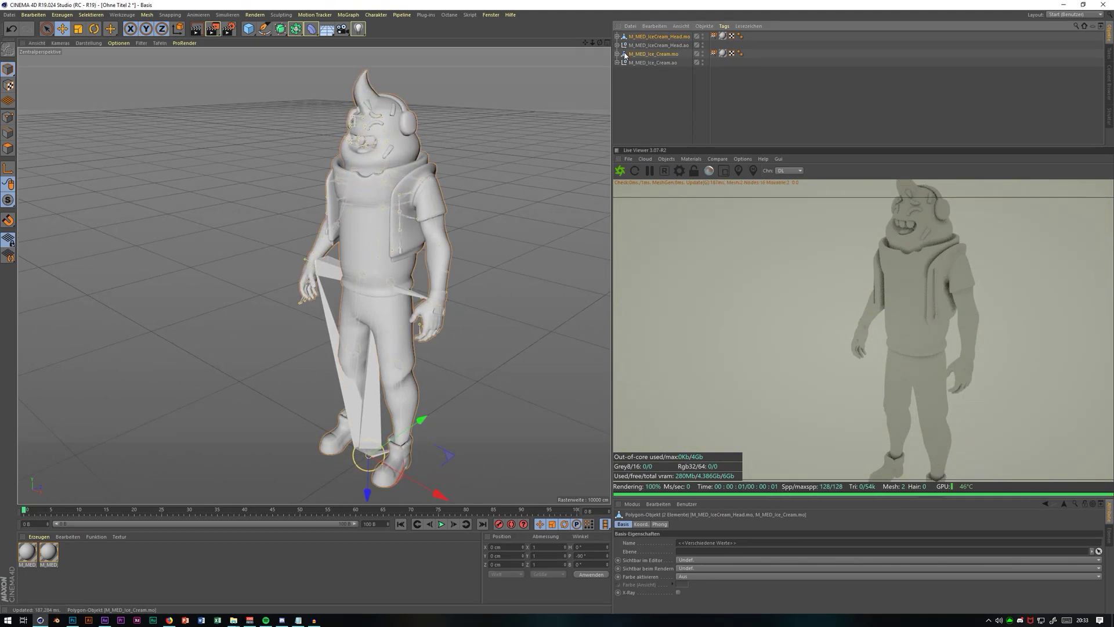
key(alt+g)
click(645, 46)
ctrl+click(646, 54)
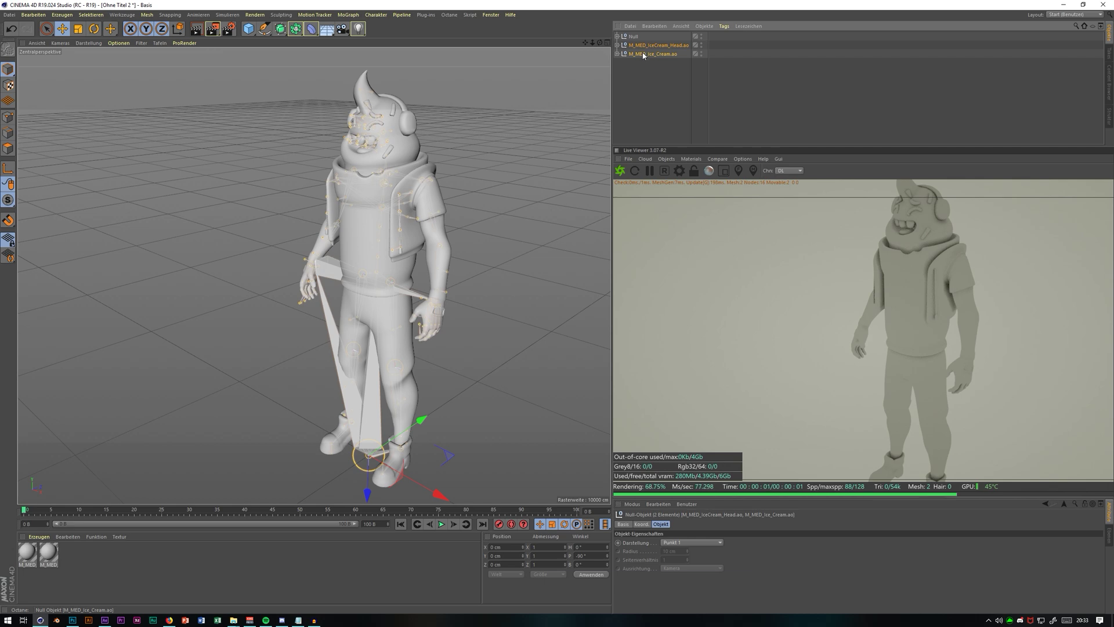
key(alt+g)
Step: Rename the skeleton group as Bones and the mesh group as Meshes
double_click(636, 46)
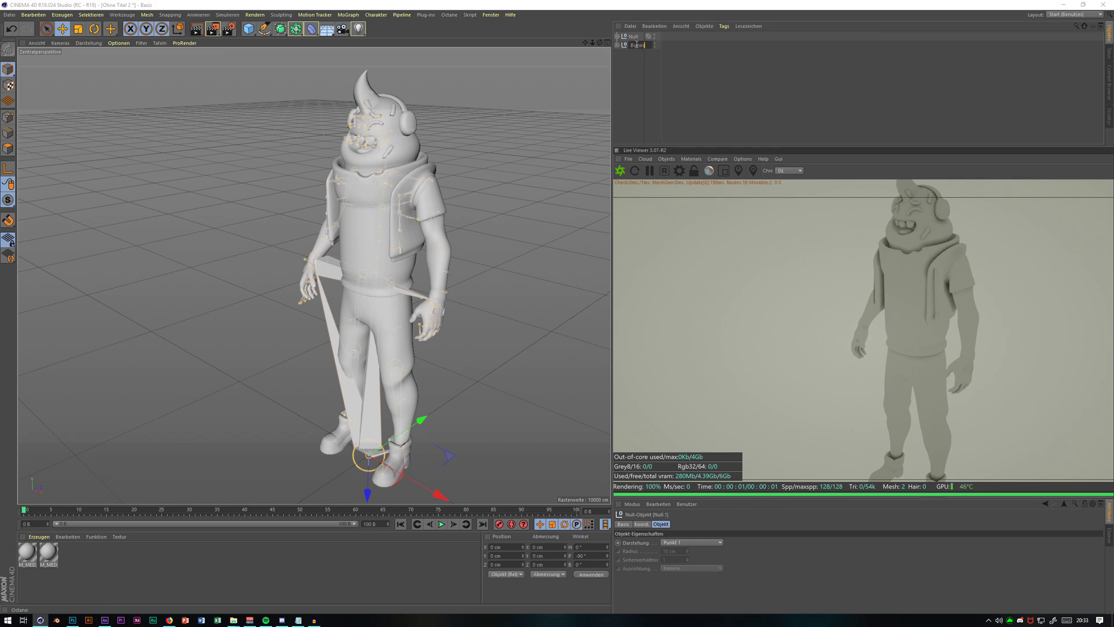
text(Bones)
key(Return)
double_click(633, 36)
text(Meshes)
key(Return)
Step: Group Meshes and Bones under a parent null named IceCream and expand it to show both child groups
key(ctrl+a)
key(alt+g)
double_click(634, 36)
text(IceCream)
key(Return)
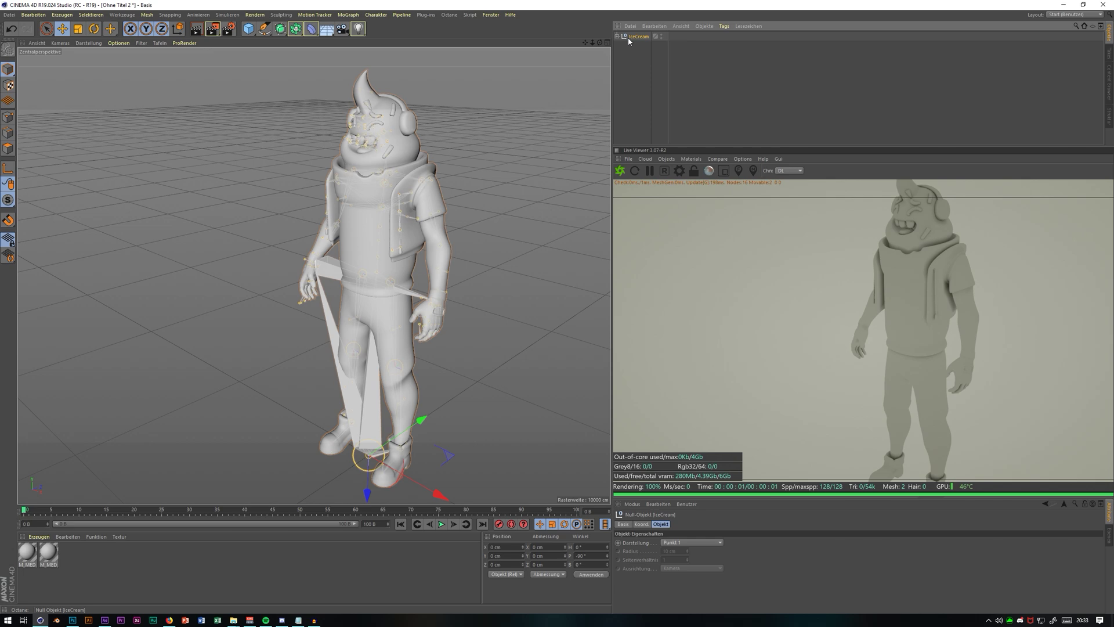
click(617, 37)
click(647, 70)
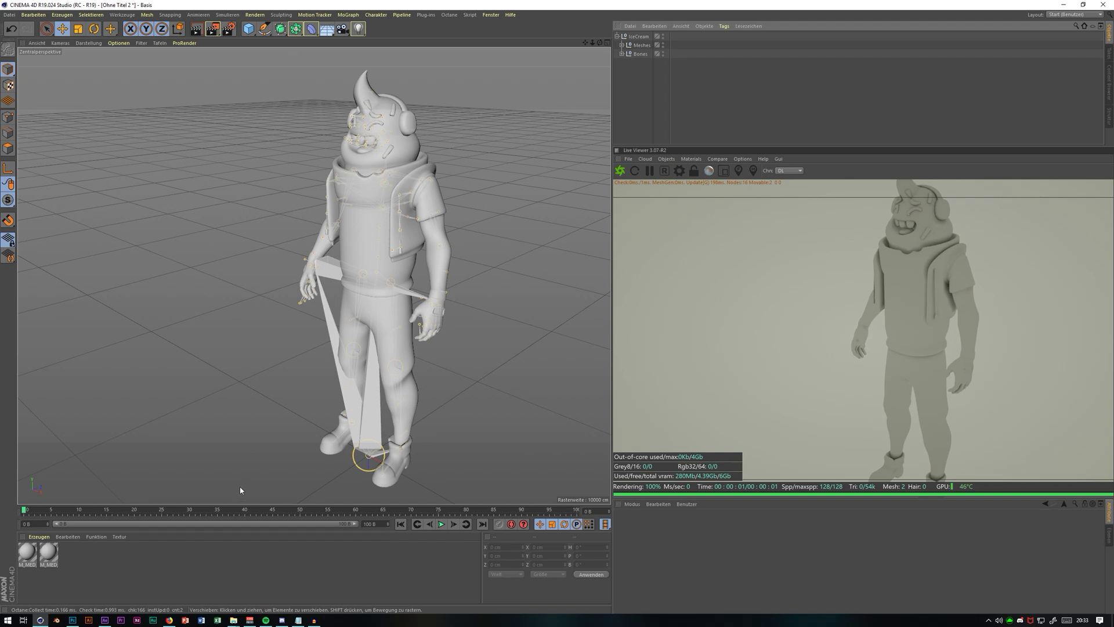
Step: Look over the uploaded videos on the YouTube channel in Firefox and the section list in TutorialSkript.txt
click(168, 620)
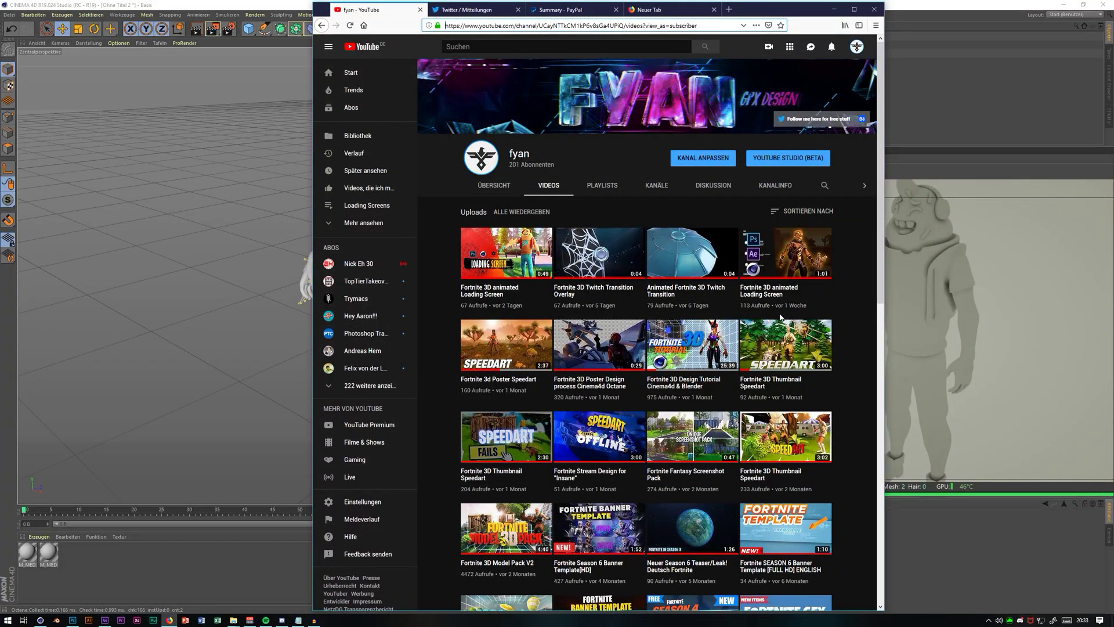
scroll(694, 339, down, 1)
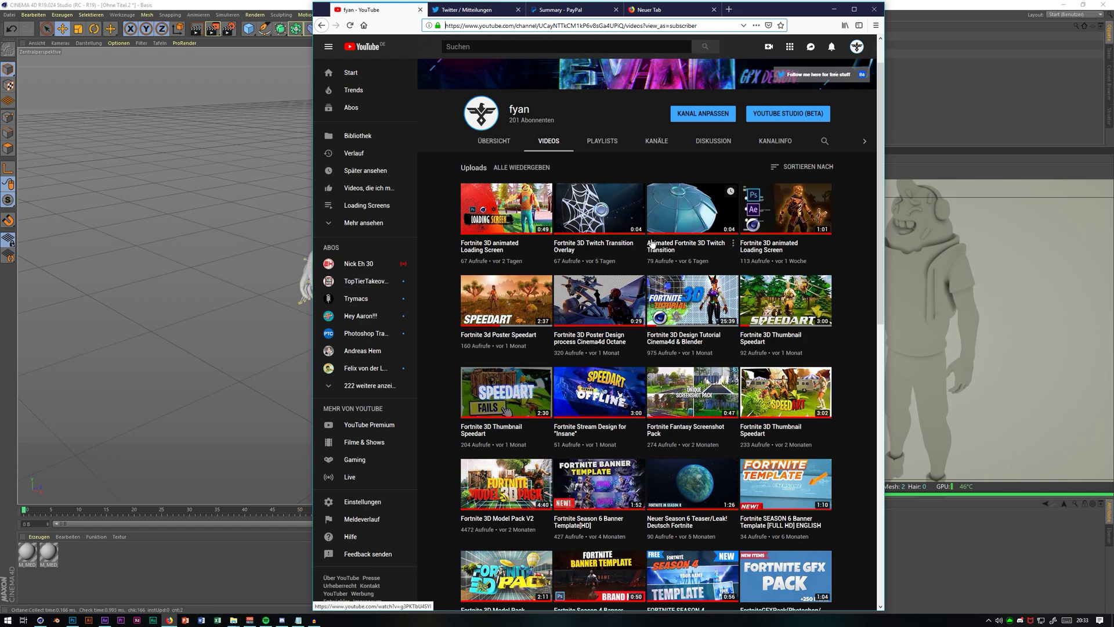
click(831, 8)
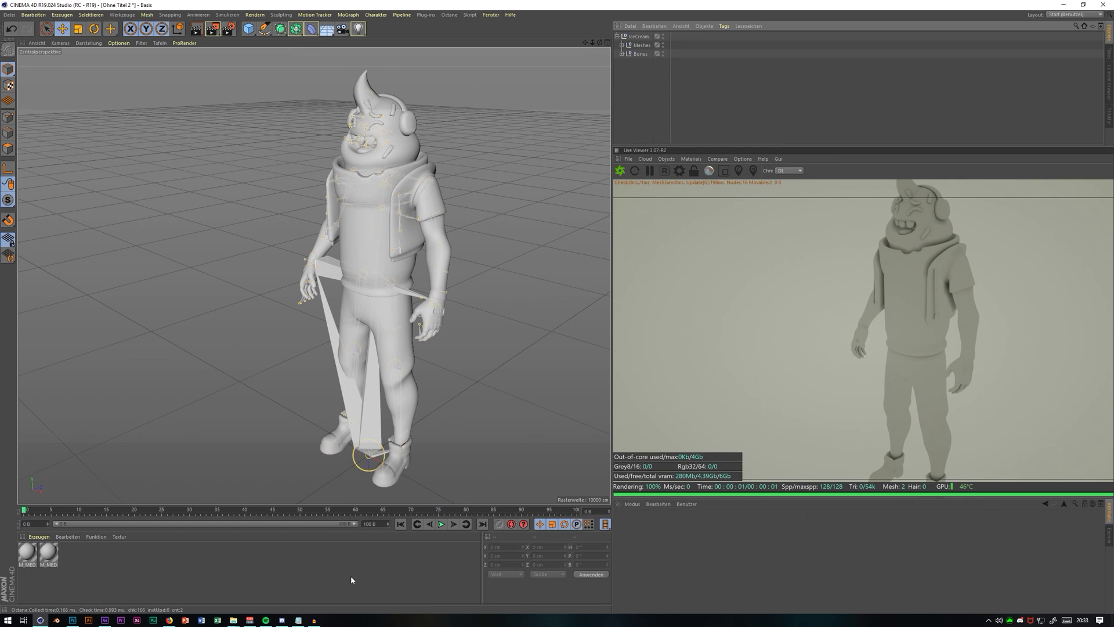
click(298, 620)
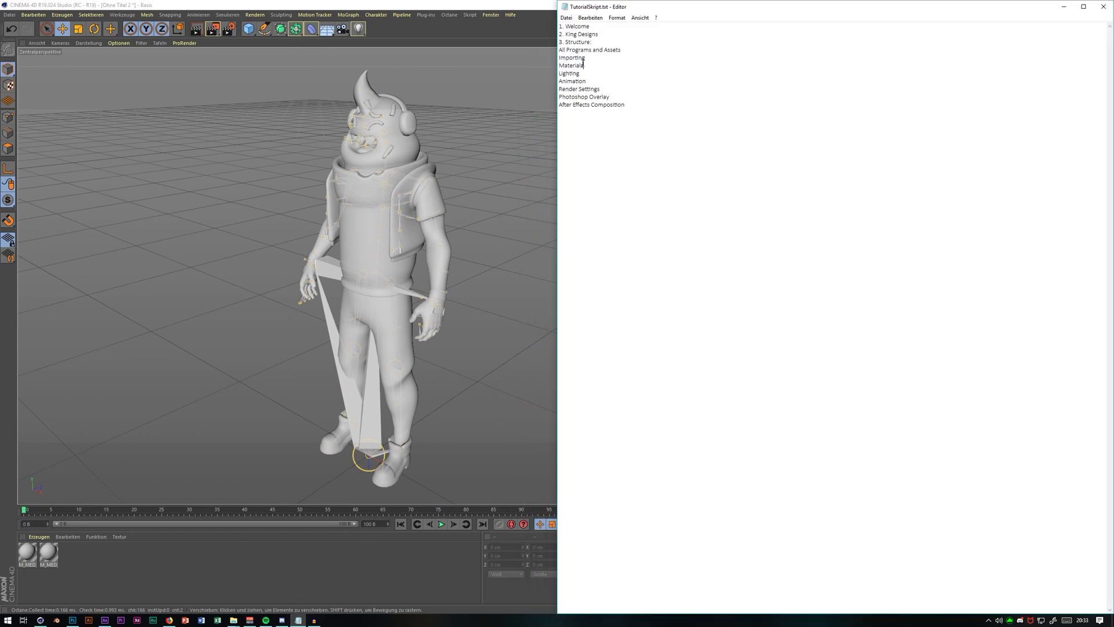
click(1064, 7)
Step: Switch to the open Animation.c4d scene in Cinema 4D and start its Octane live render
click(491, 15)
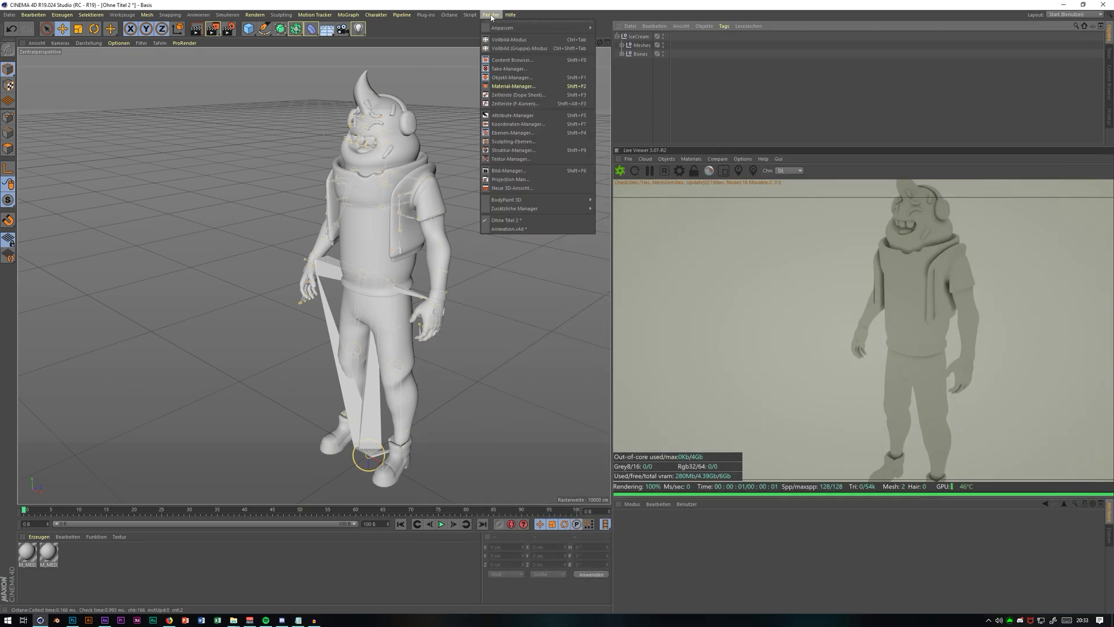
click(509, 230)
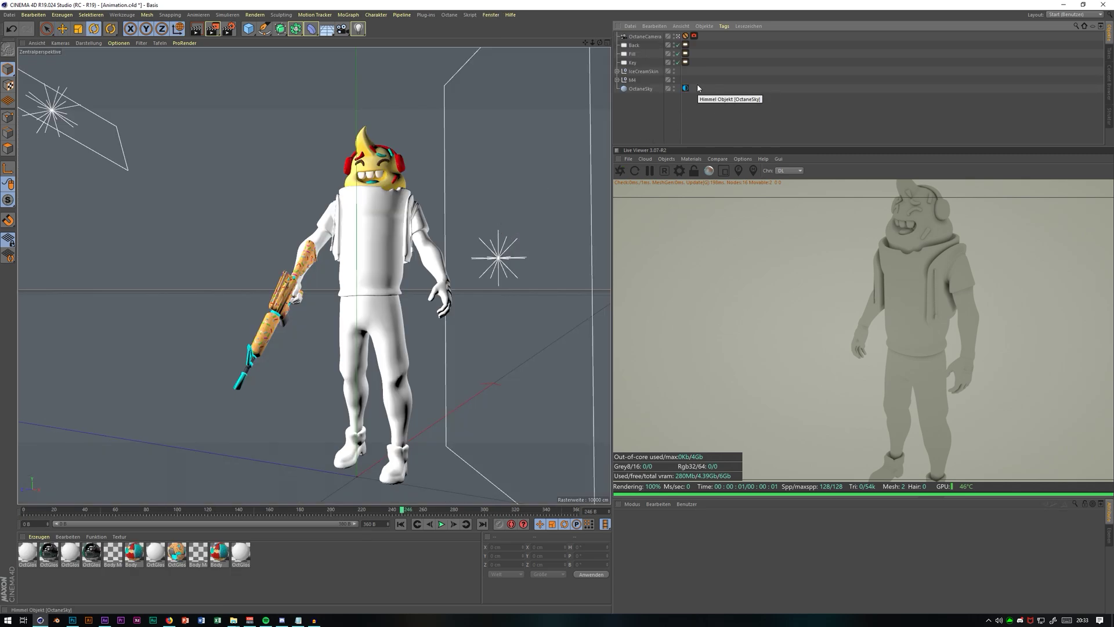
click(622, 171)
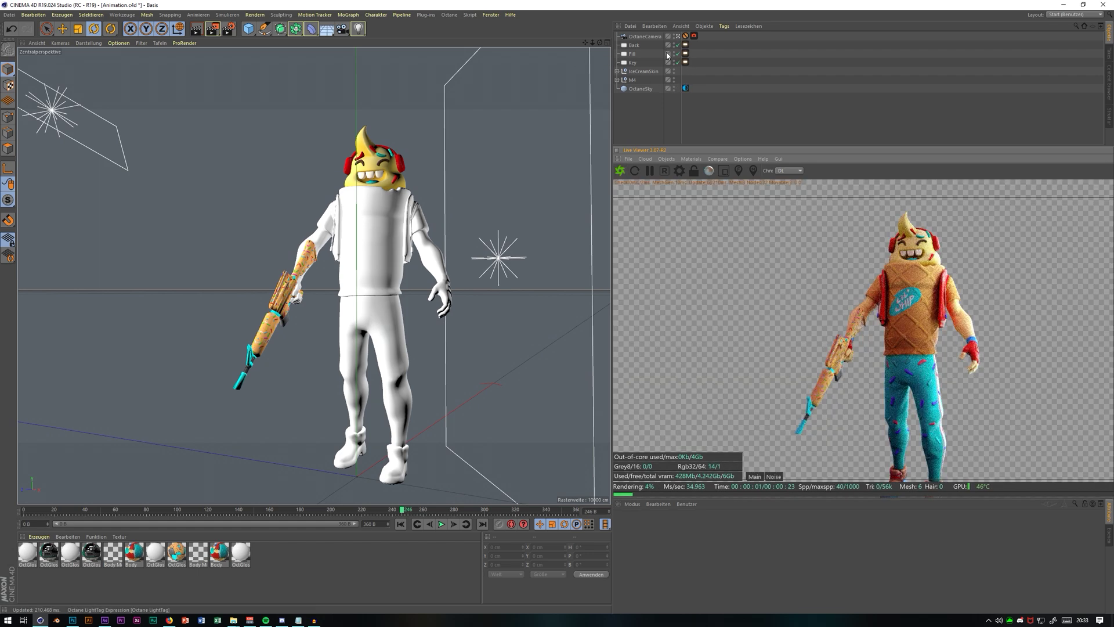
Step: Leave the OctaneCamera view to examine the character and surrounding lights from other angles, and return to the camera view
click(677, 37)
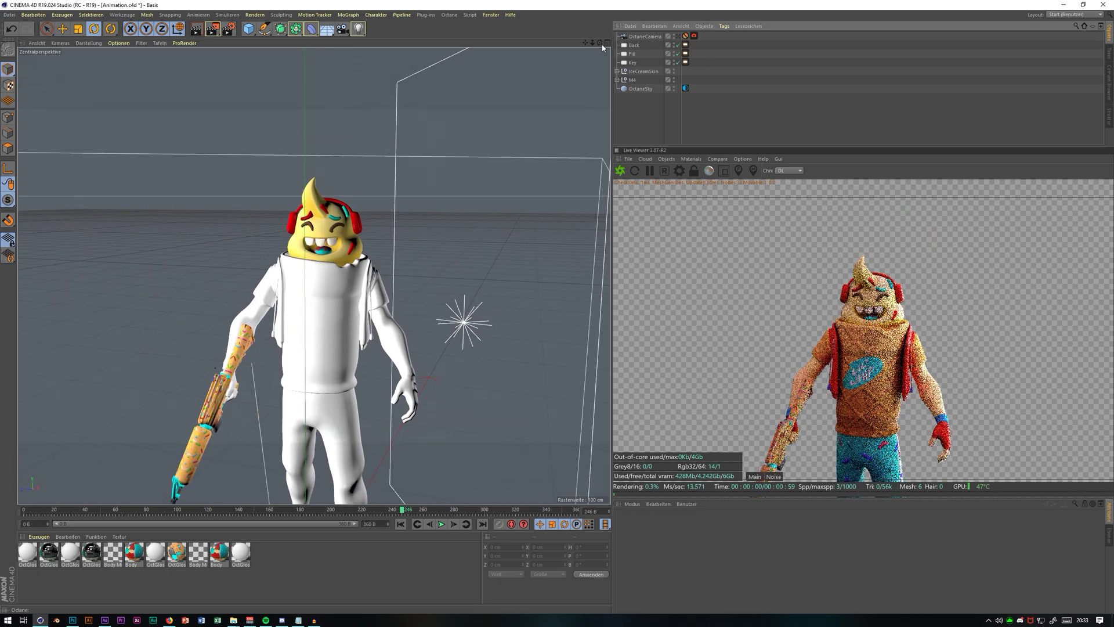
drag(593, 43, 464, 45)
drag(599, 42, 1039, 58)
drag(593, 42, 642, 45)
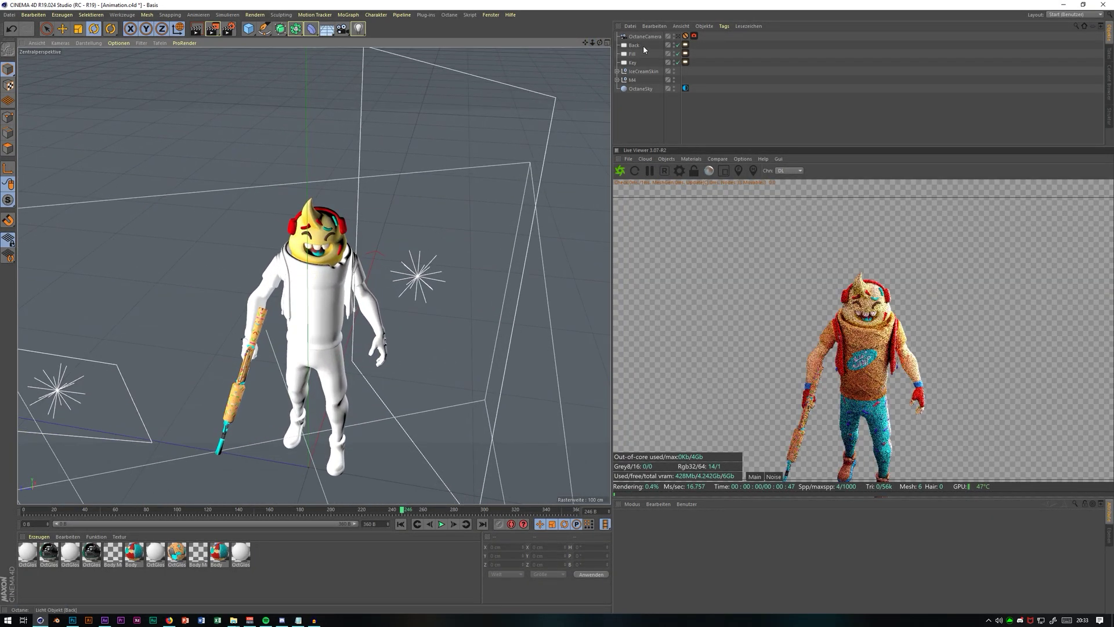
click(678, 37)
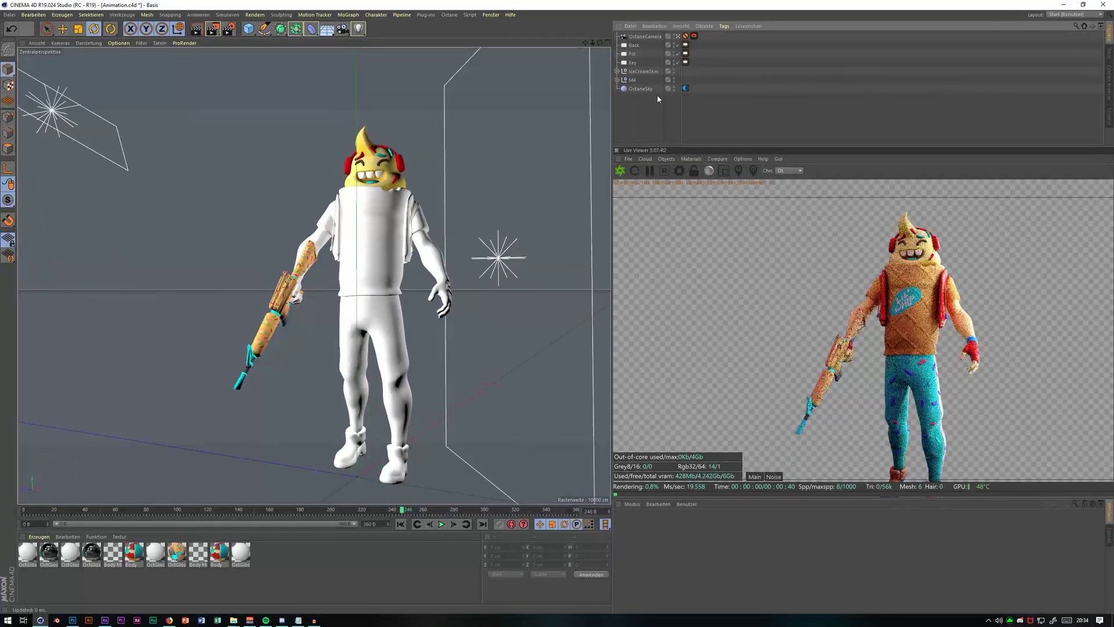
Step: Browse the Fortnite HDRIs folder for OctaneSky's environment texture and cancel the file selection
click(641, 89)
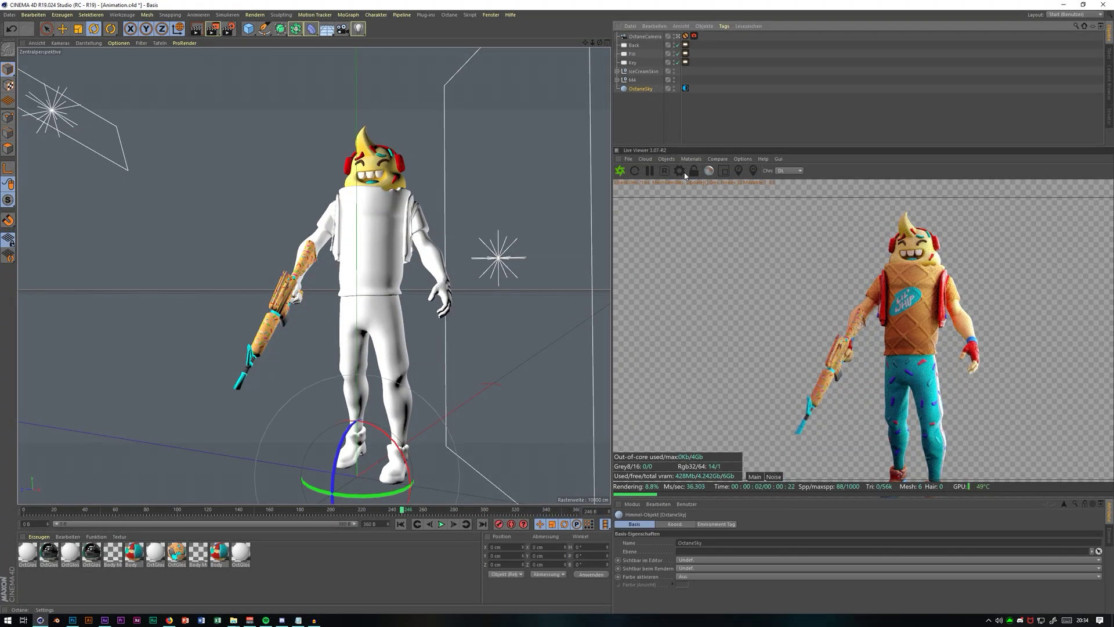
click(667, 159)
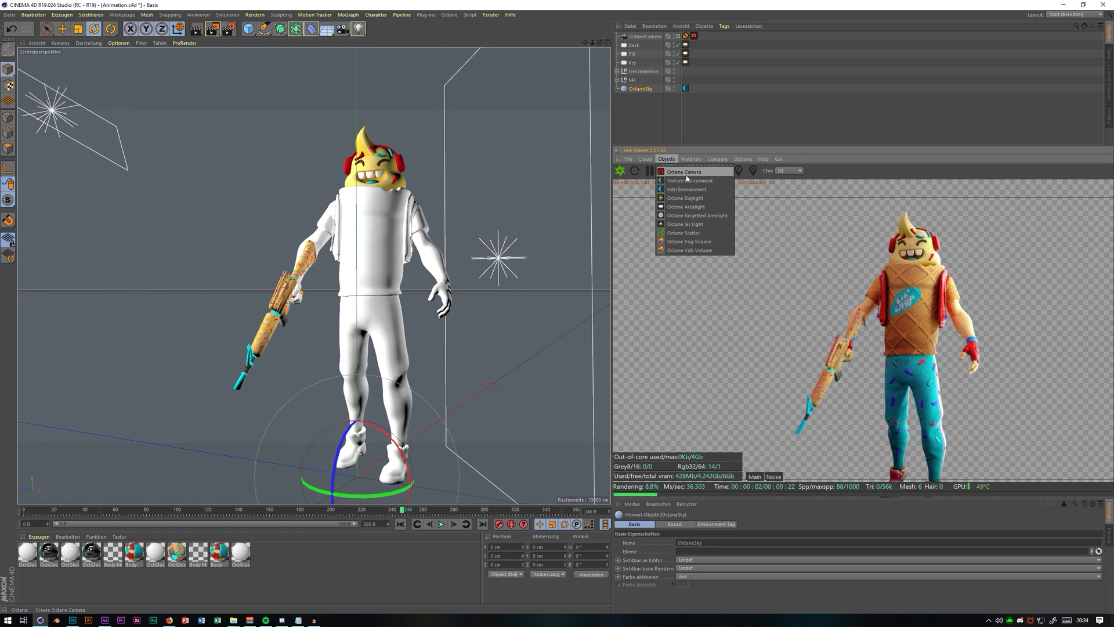
click(685, 88)
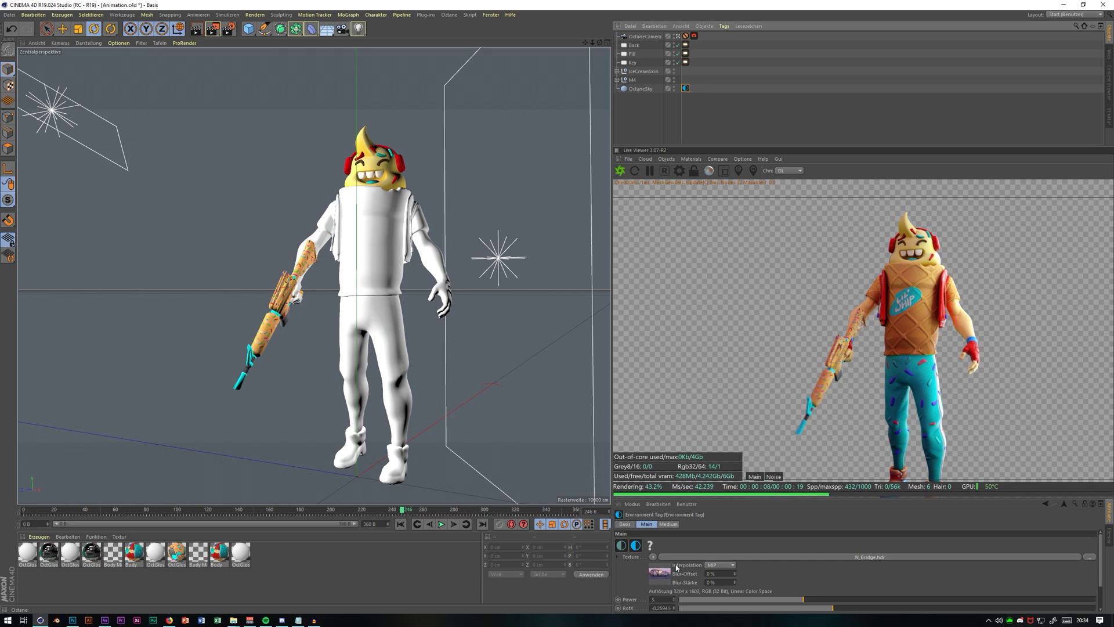
click(1089, 557)
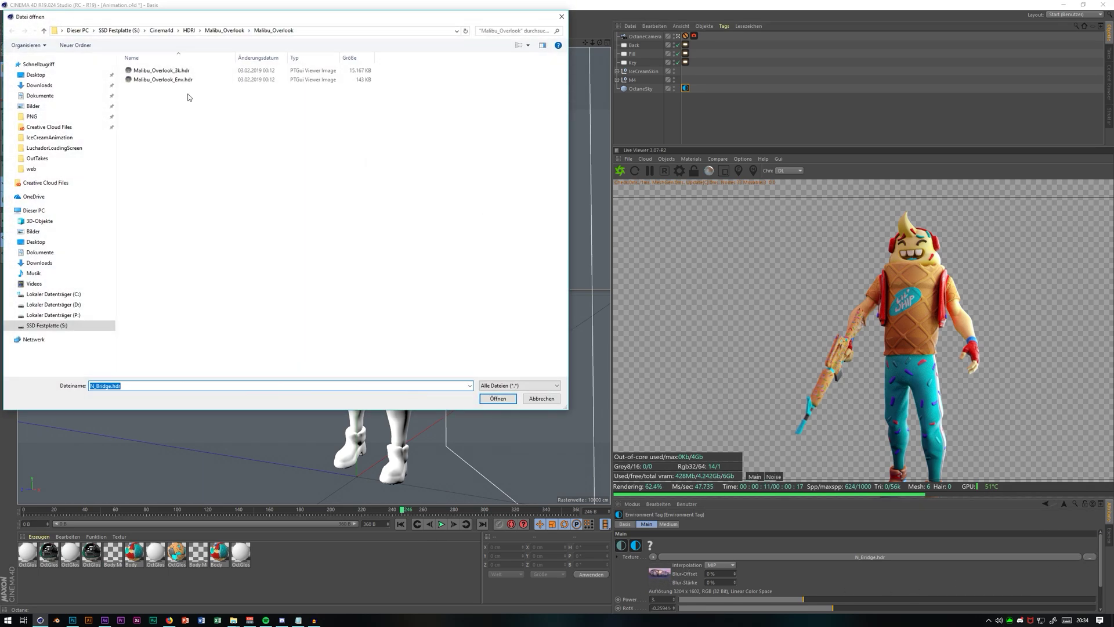
click(218, 31)
click(189, 30)
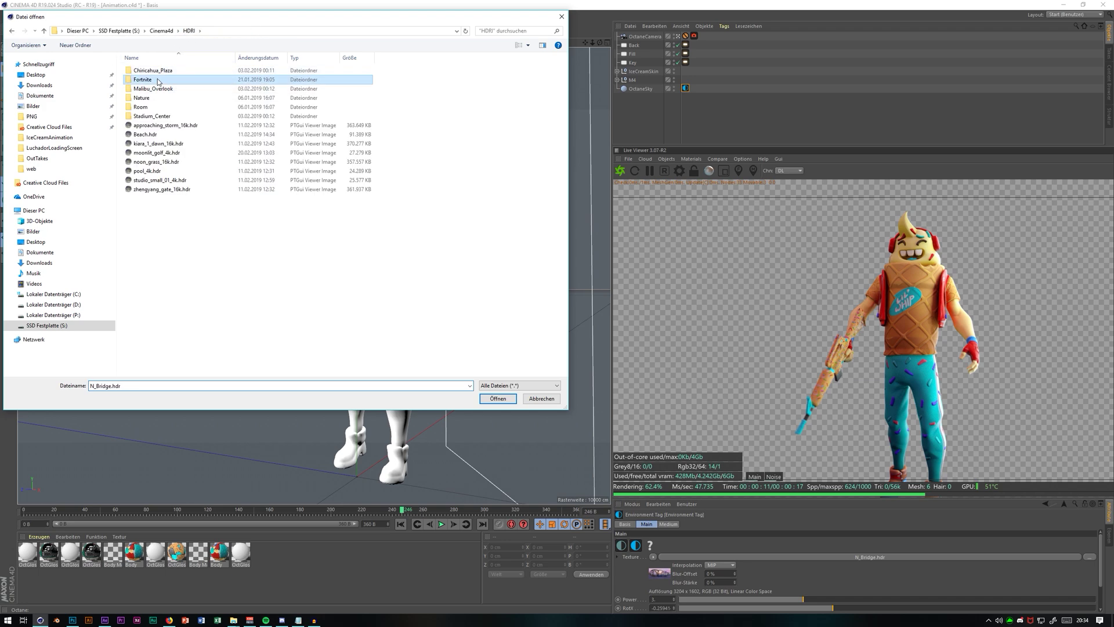
double_click(168, 79)
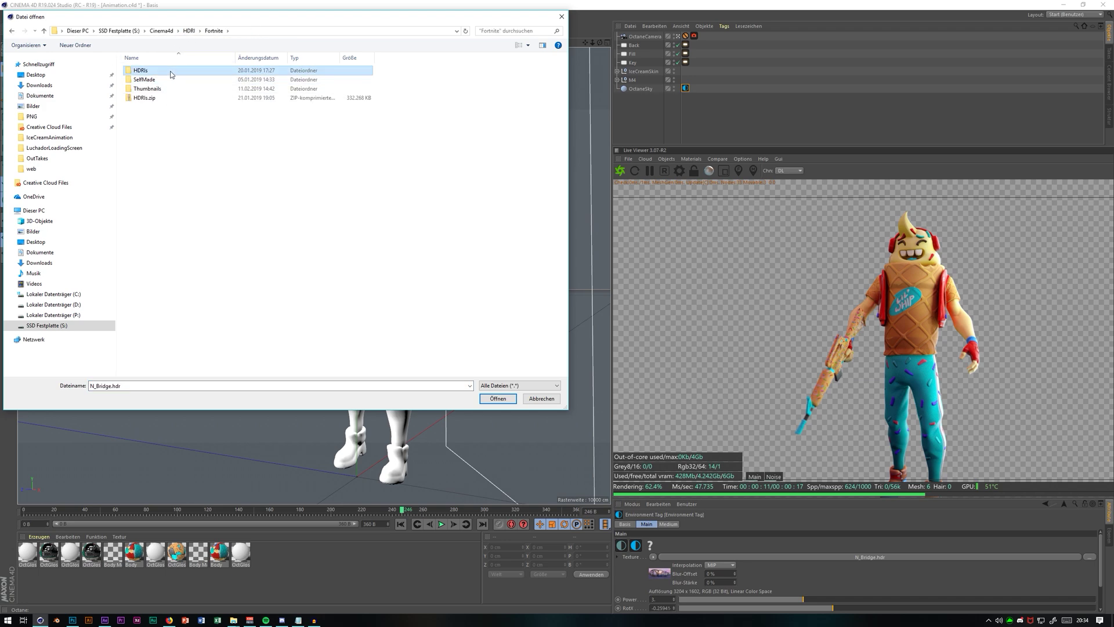
double_click(142, 70)
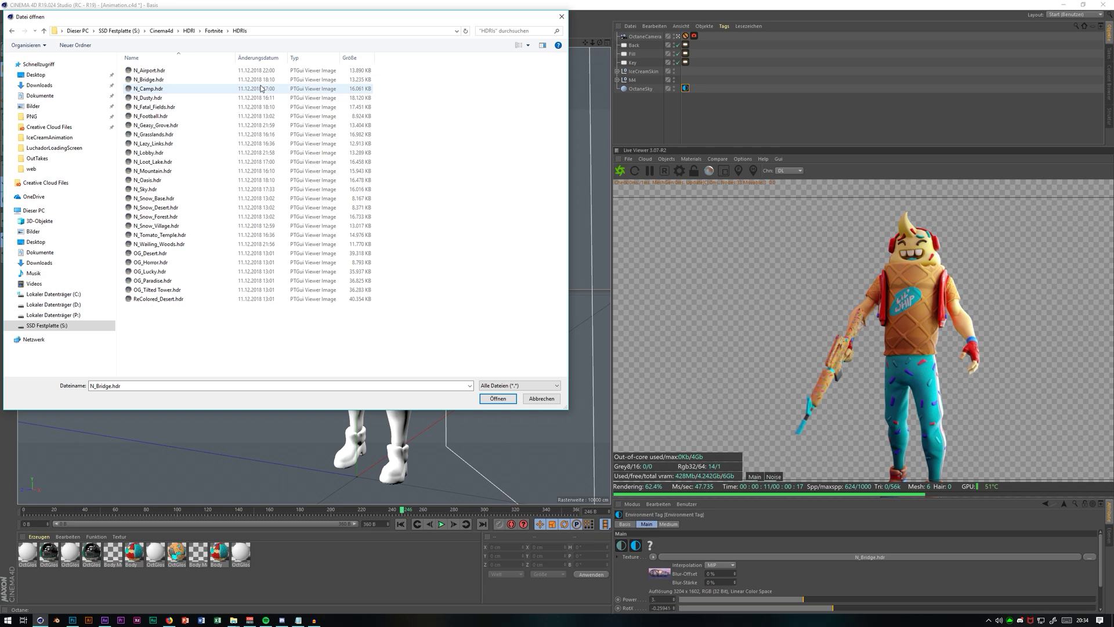
click(543, 400)
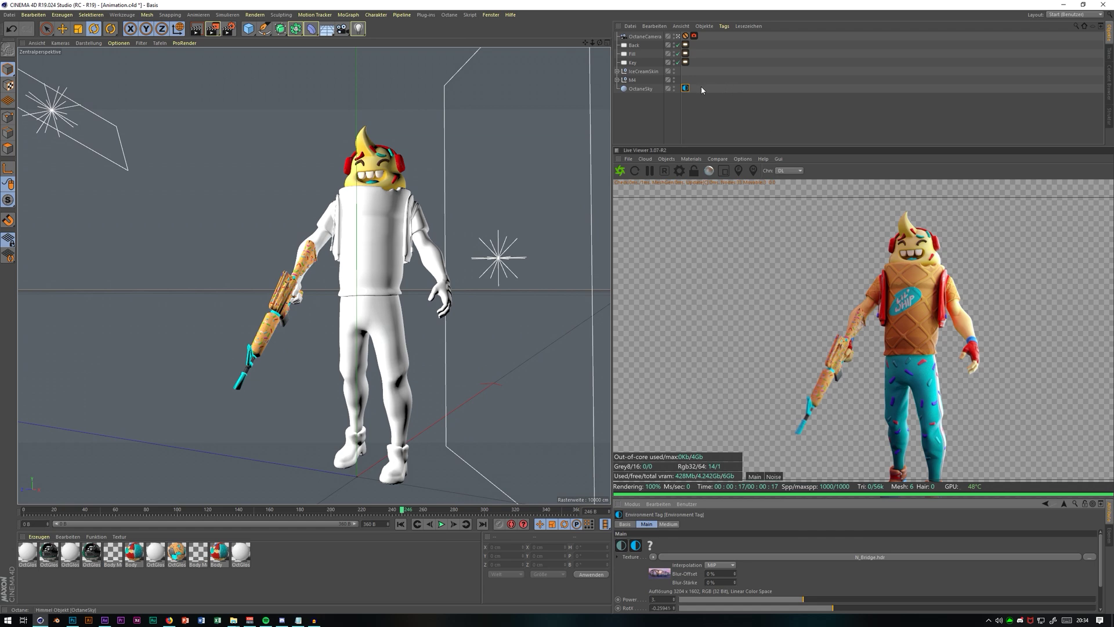
Step: Switch OctaneSky off and back on to compare the live render with and without the HDRI environment
double_click(674, 92)
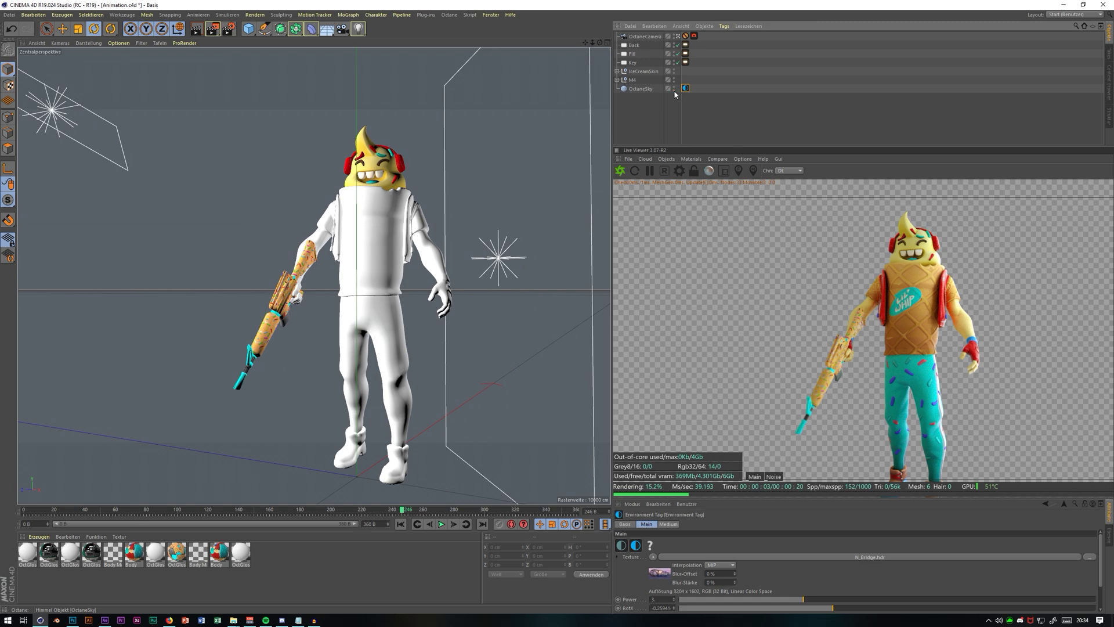
click(674, 91)
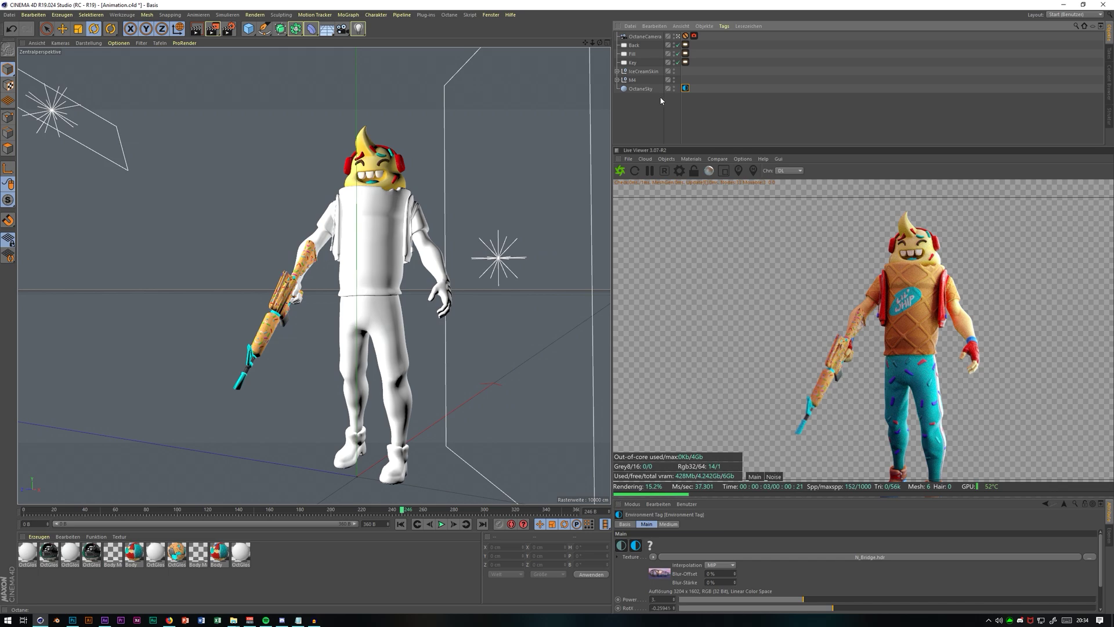
click(643, 71)
click(634, 45)
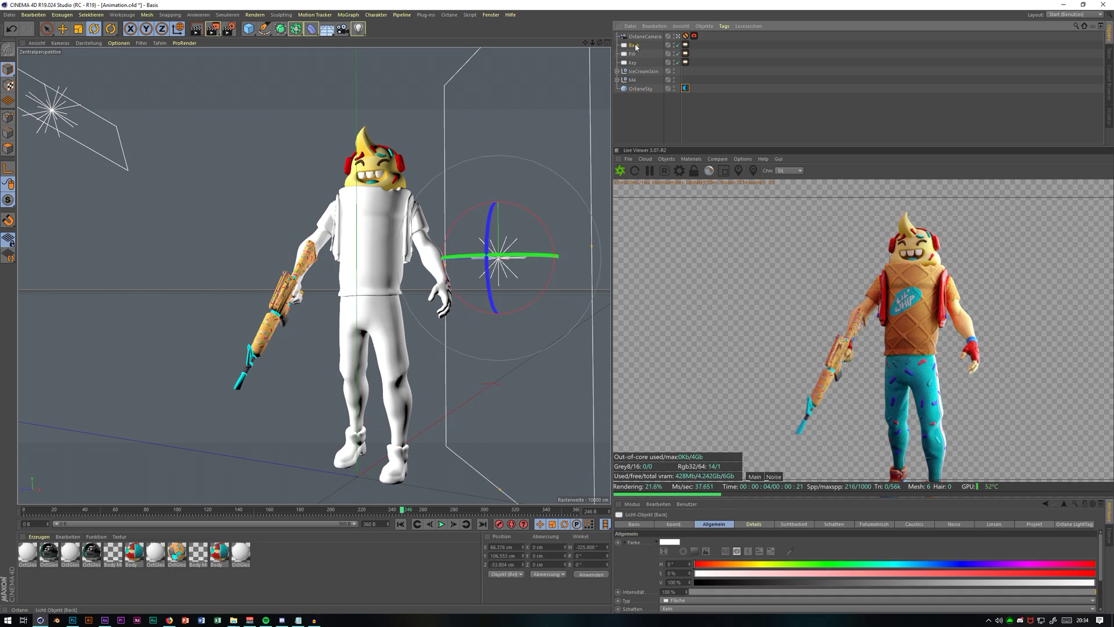
click(641, 88)
click(674, 90)
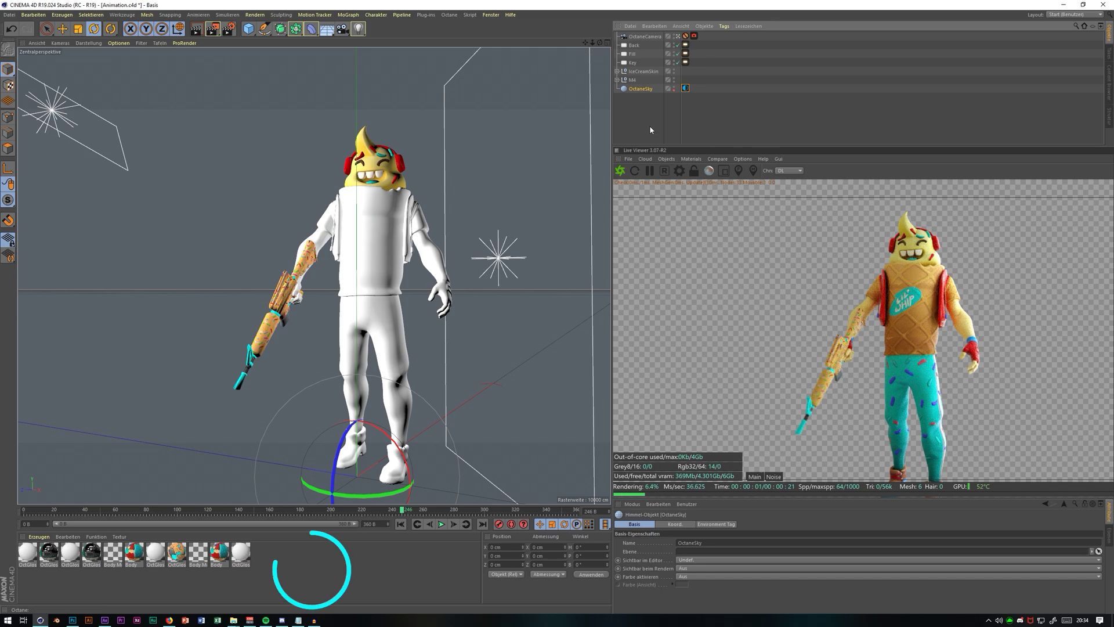
click(674, 91)
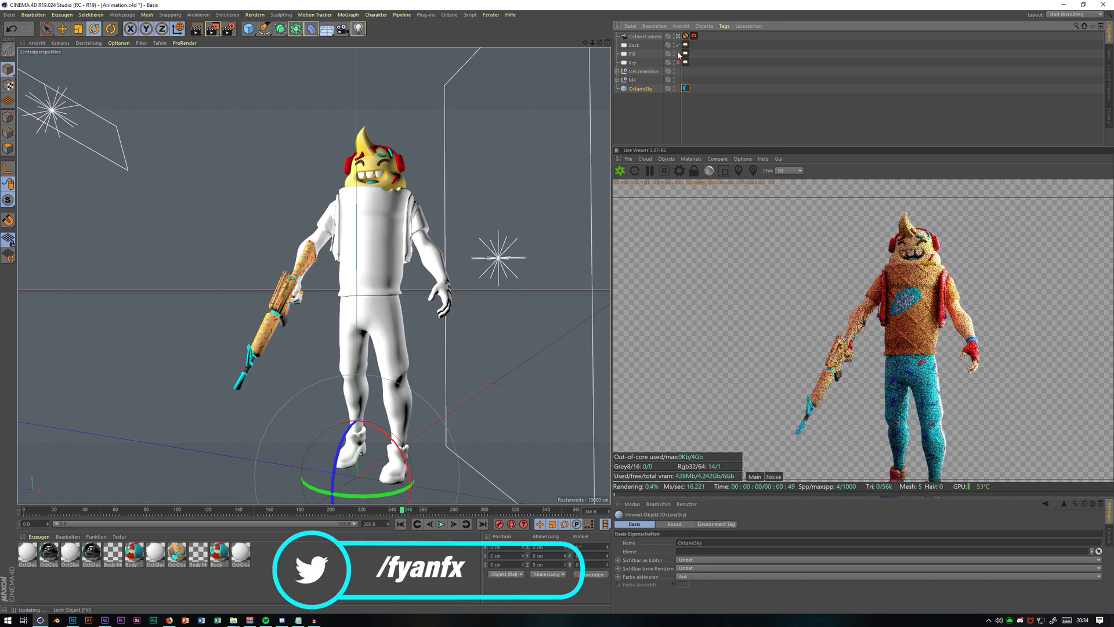
Step: Disable the Key, Fill and Back lights and re-enable them to compare each light's contribution in the live render
click(678, 54)
click(678, 45)
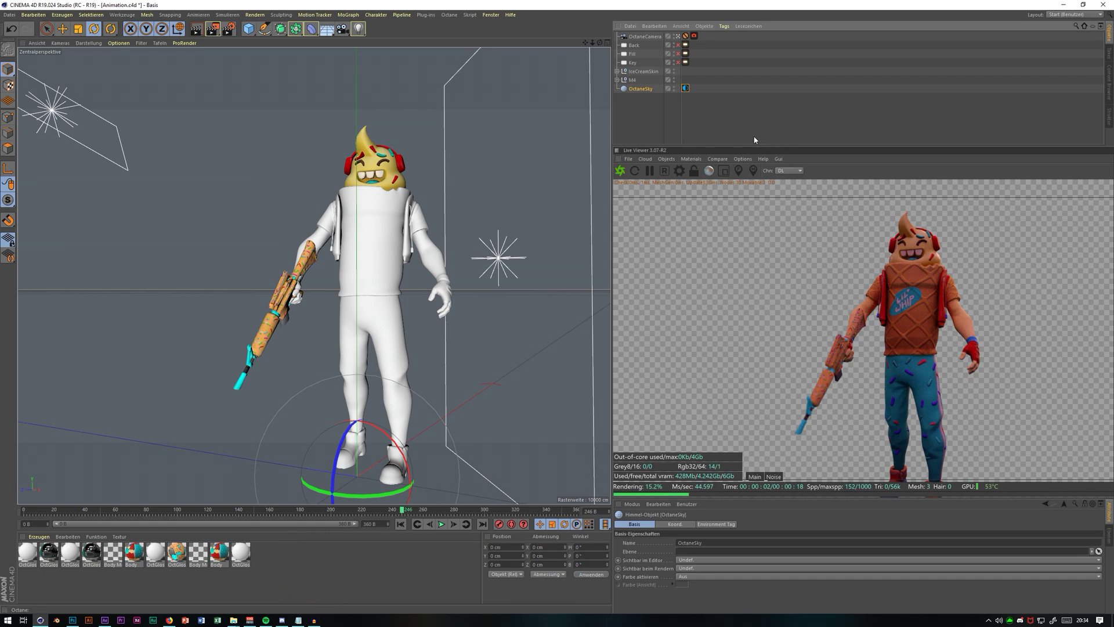
click(678, 62)
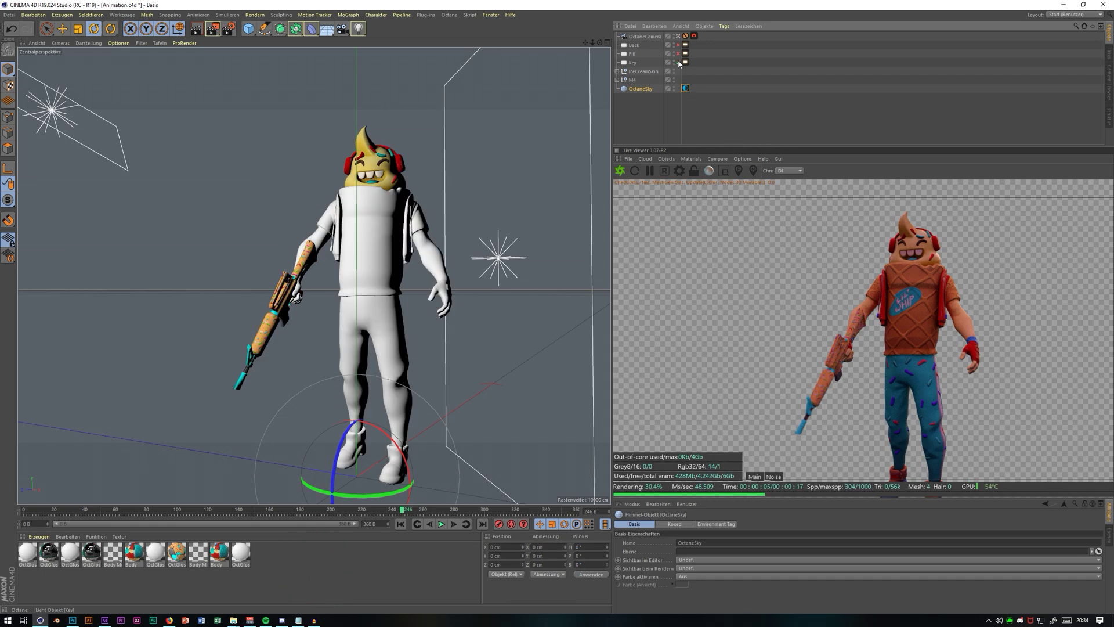
click(678, 63)
click(678, 63)
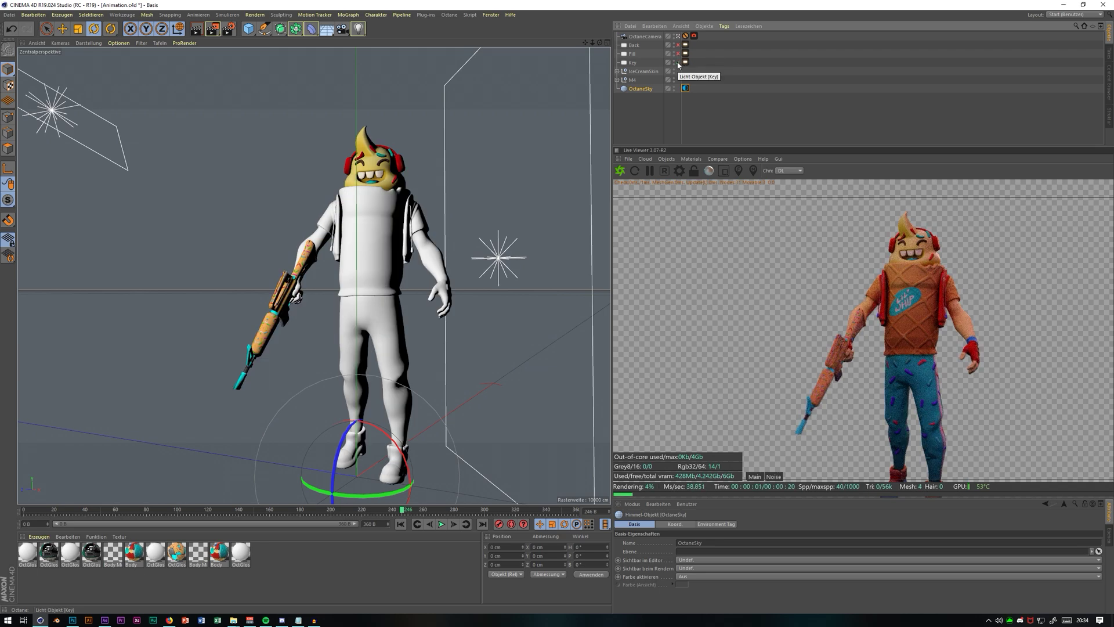
click(682, 65)
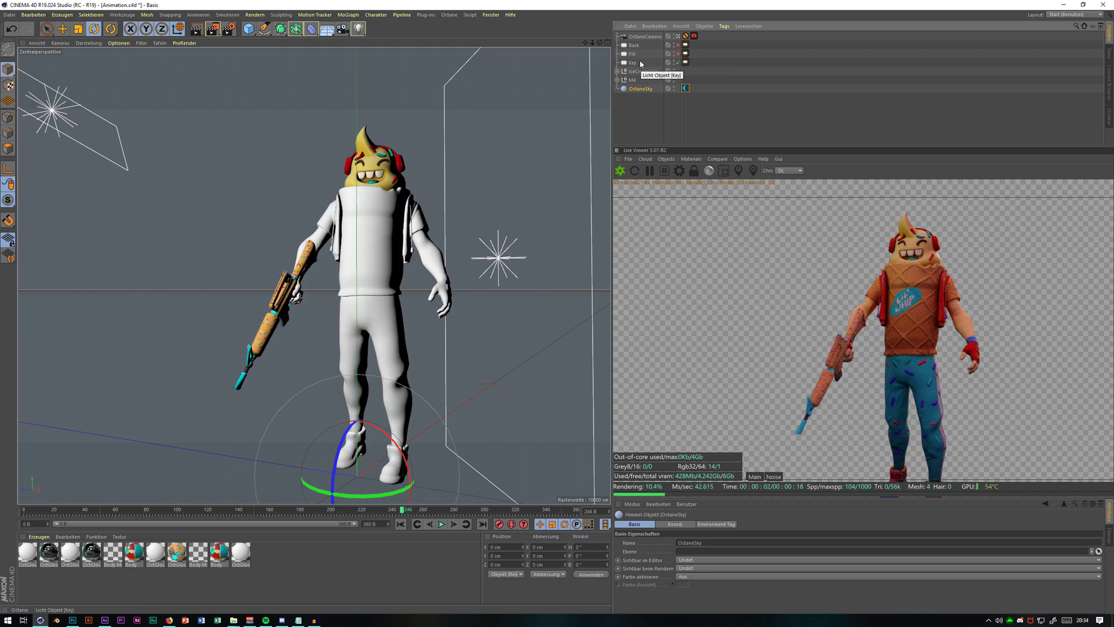
click(678, 45)
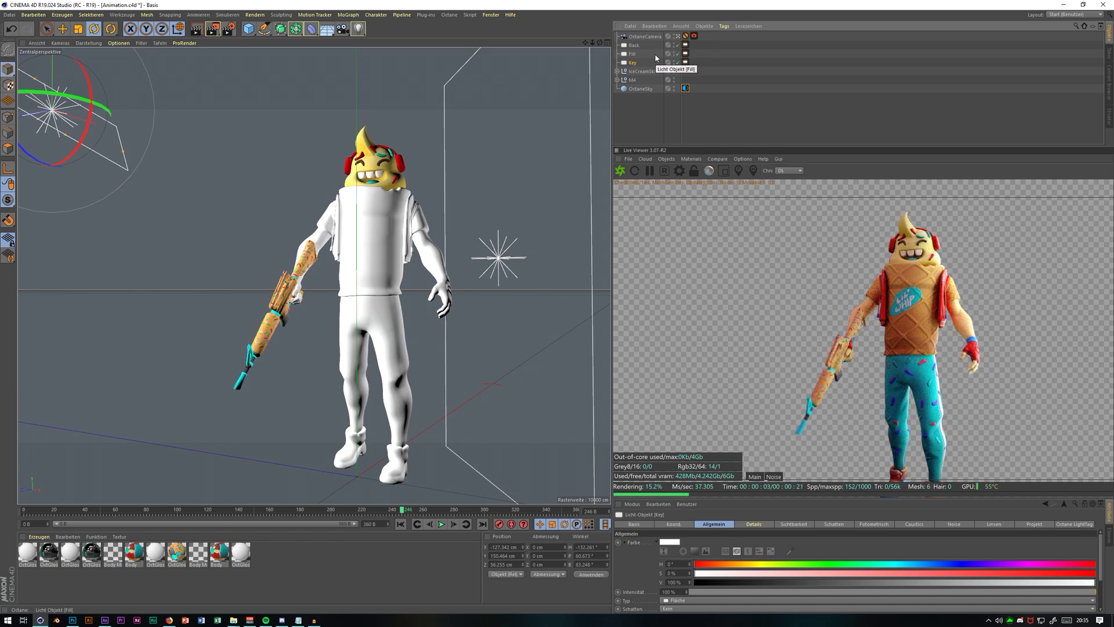
Step: Leave the OctaneCamera view to see the whole light setup and rename the Back light as Key
click(676, 37)
mouse_move(592, 43)
mouse_down()
mouse_move(615, 51)
mouse_move(591, 46)
mouse_up()
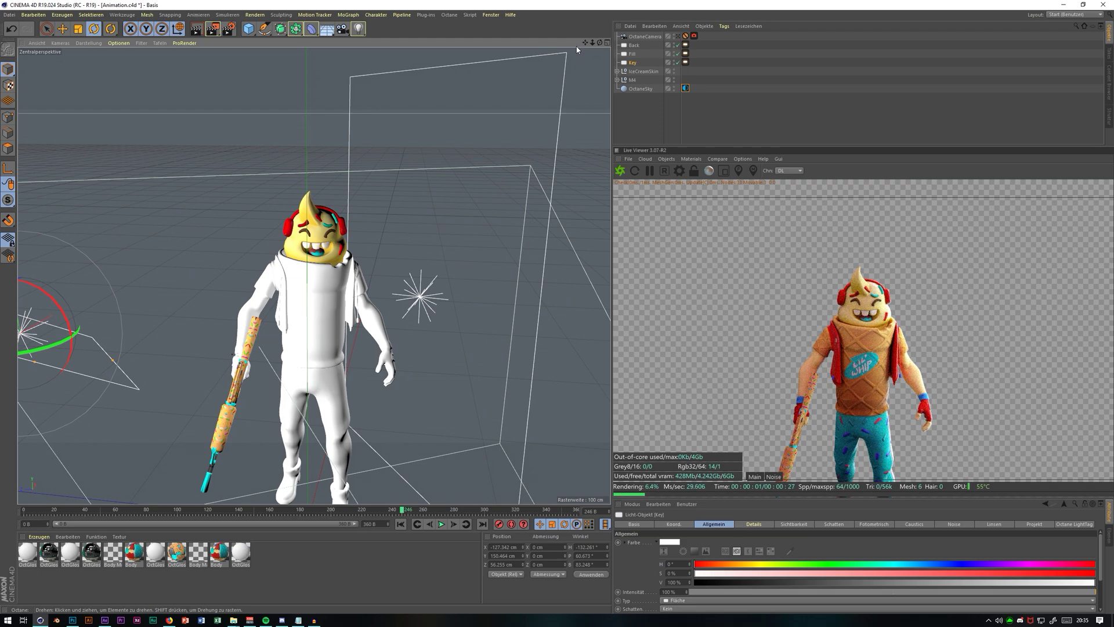
drag(592, 43, 599, 43)
click(634, 45)
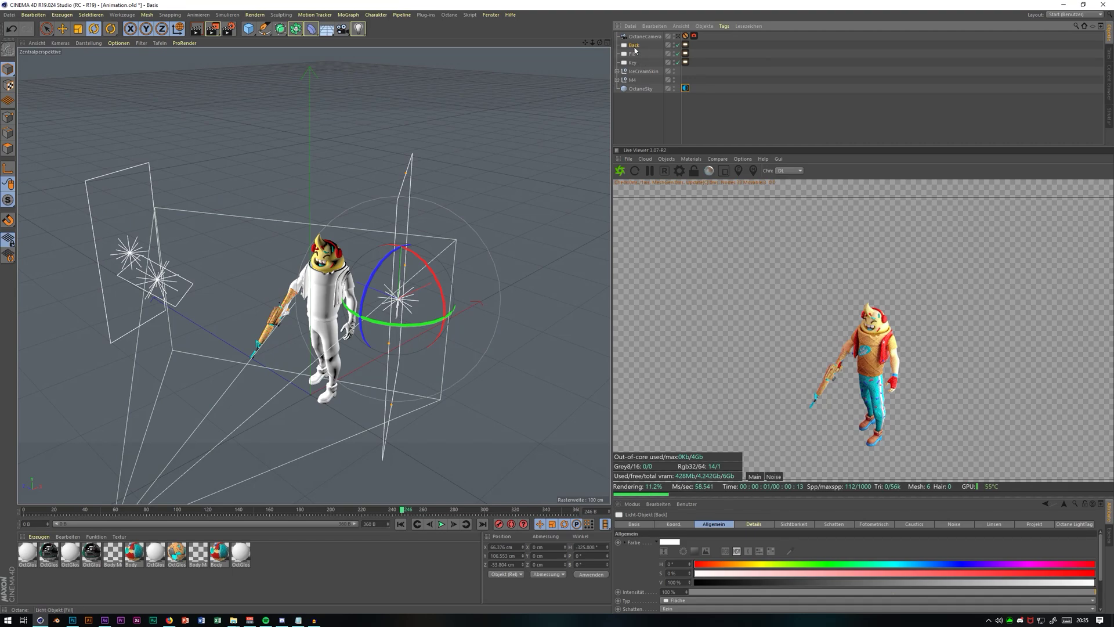
double_click(635, 45)
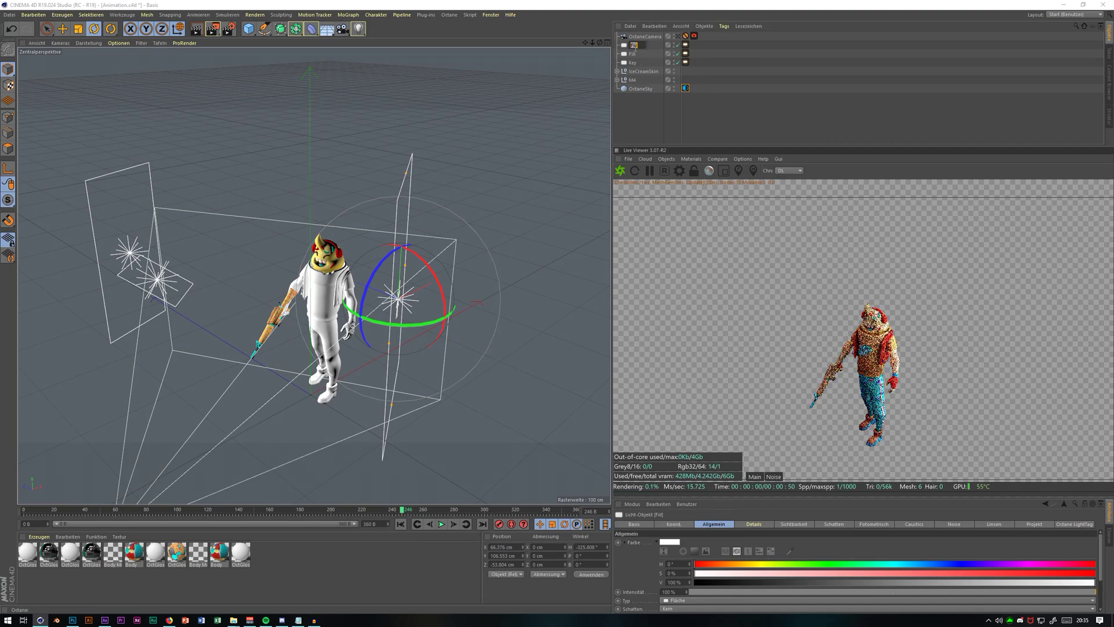
drag(599, 43, 600, 43)
text(Key)
key(Return)
drag(599, 43, 599, 43)
Step: Rename the original Key light, listed below the Fill light, as Fill
click(632, 53)
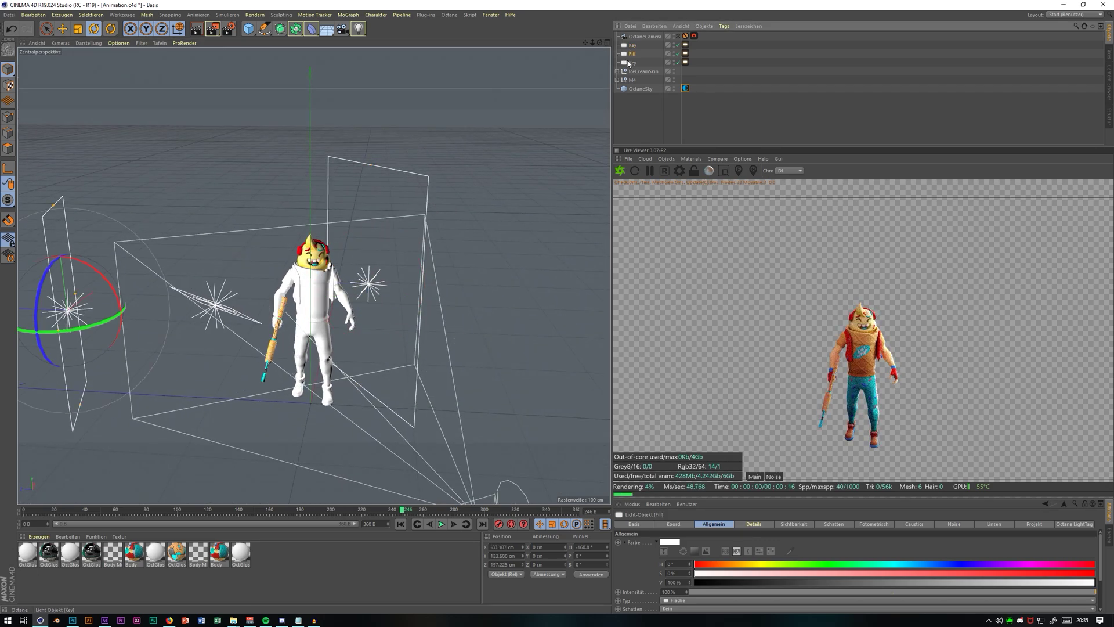
double_click(632, 62)
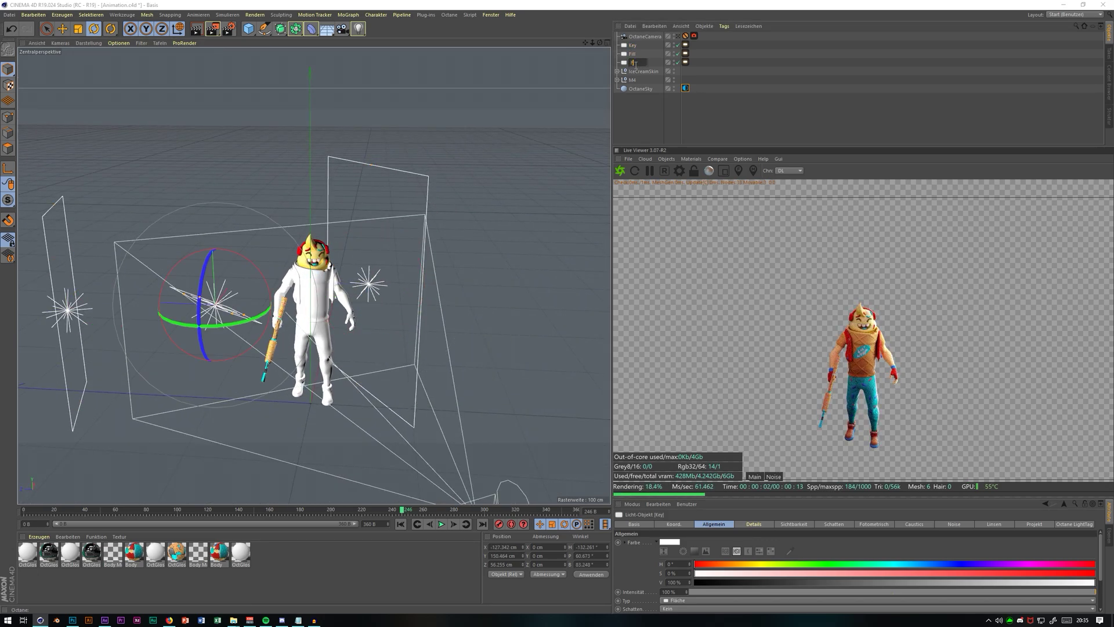
text(Fill)
key(Return)
Step: Rename the middle light, listed between Key and Fill, as 2. Fill
double_click(633, 55)
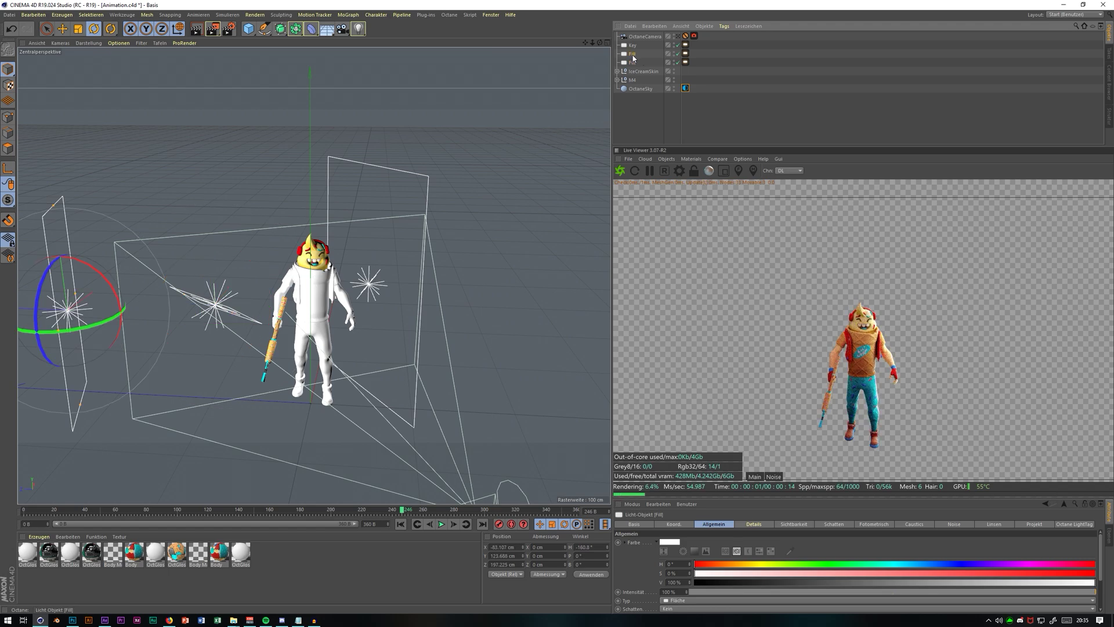
text(R)
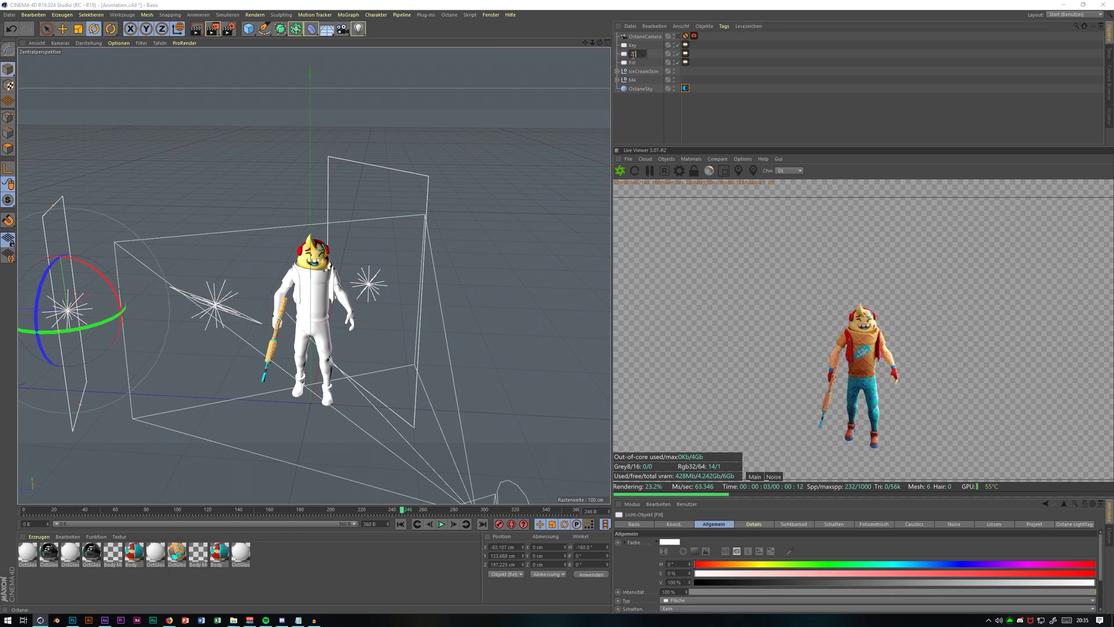
text(ill)
key(Return)
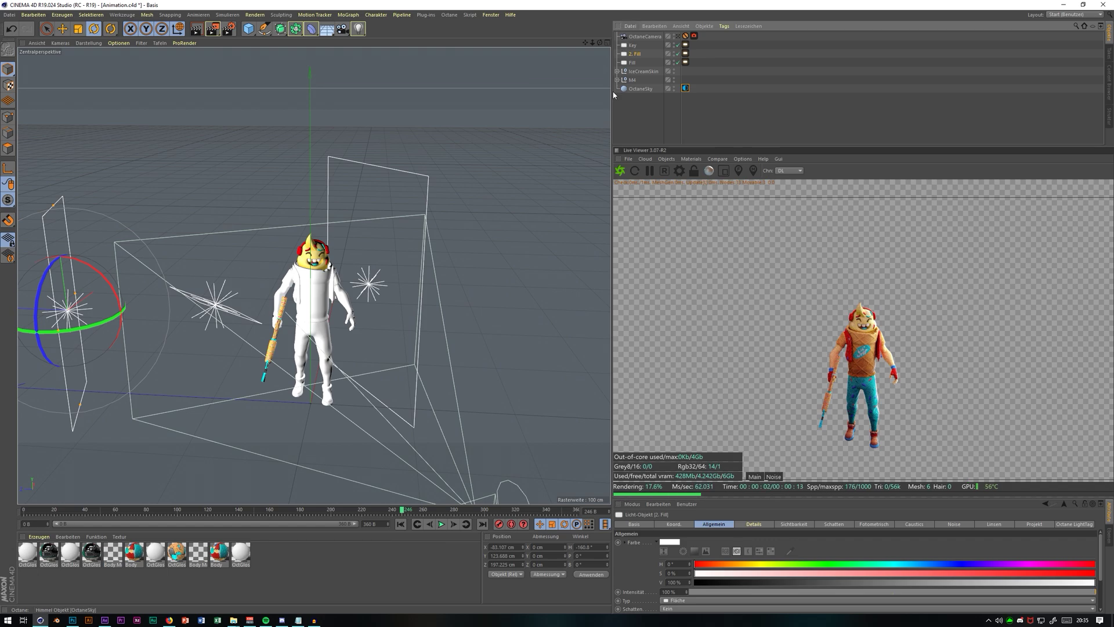
Step: Switch to Firefox, search Google Images for "three point lighting", enlarge the Frameforest diagram, and return to Cinema 4D
click(169, 620)
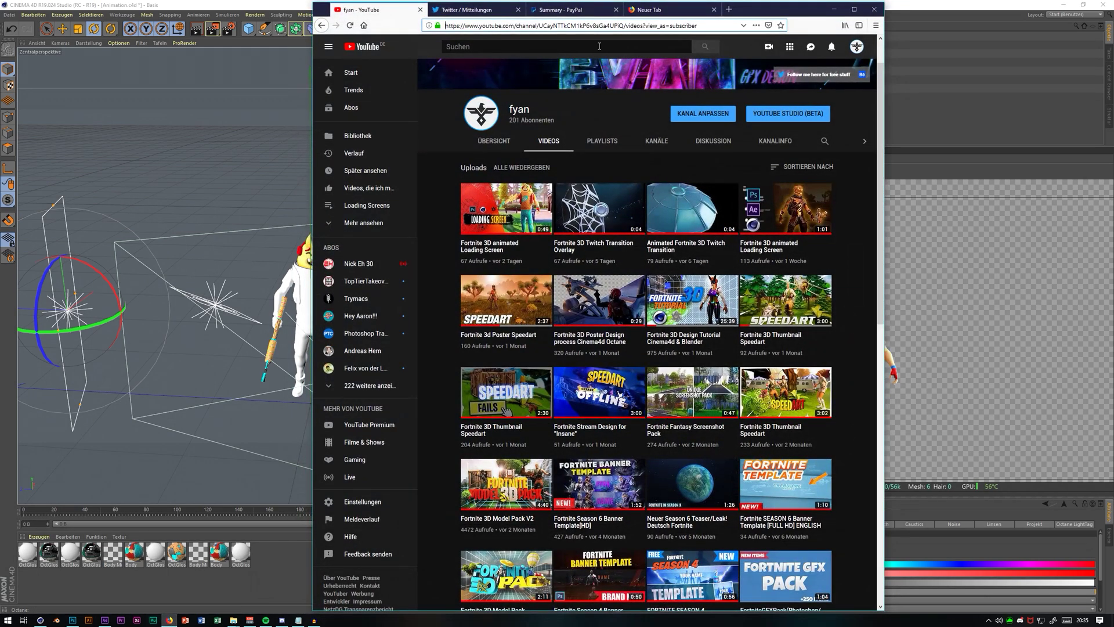
click(685, 13)
click(488, 262)
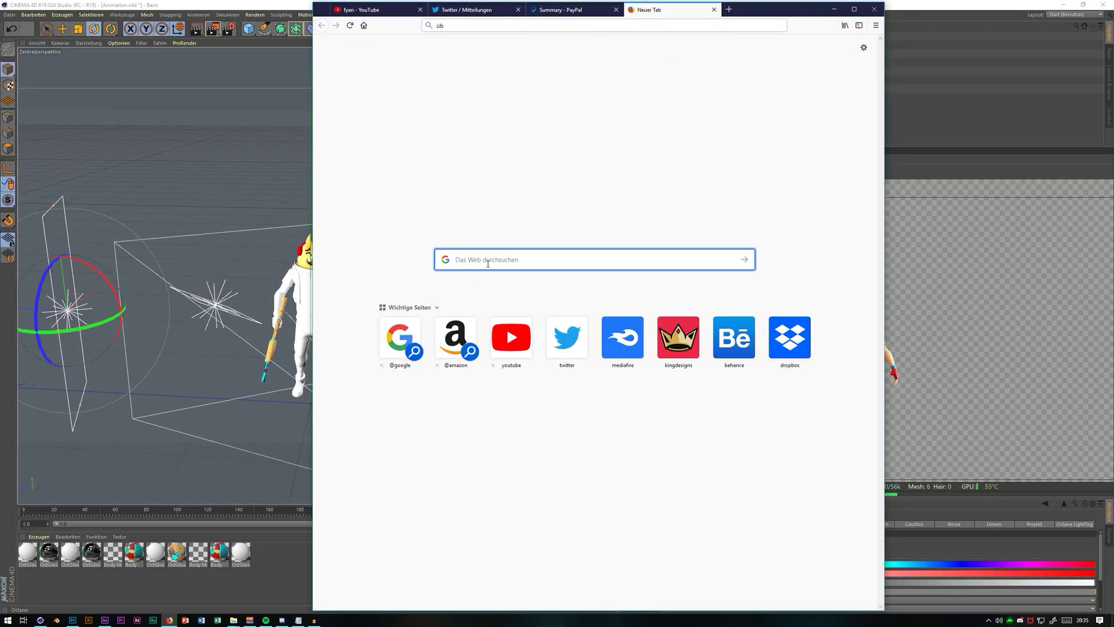
text(three )
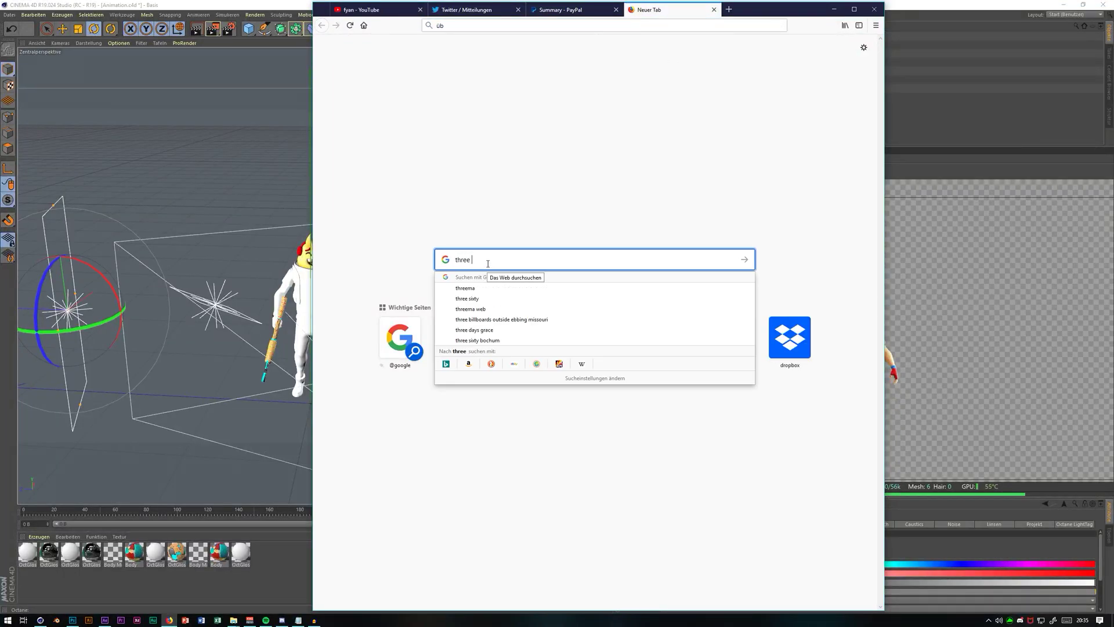
text(point lighting)
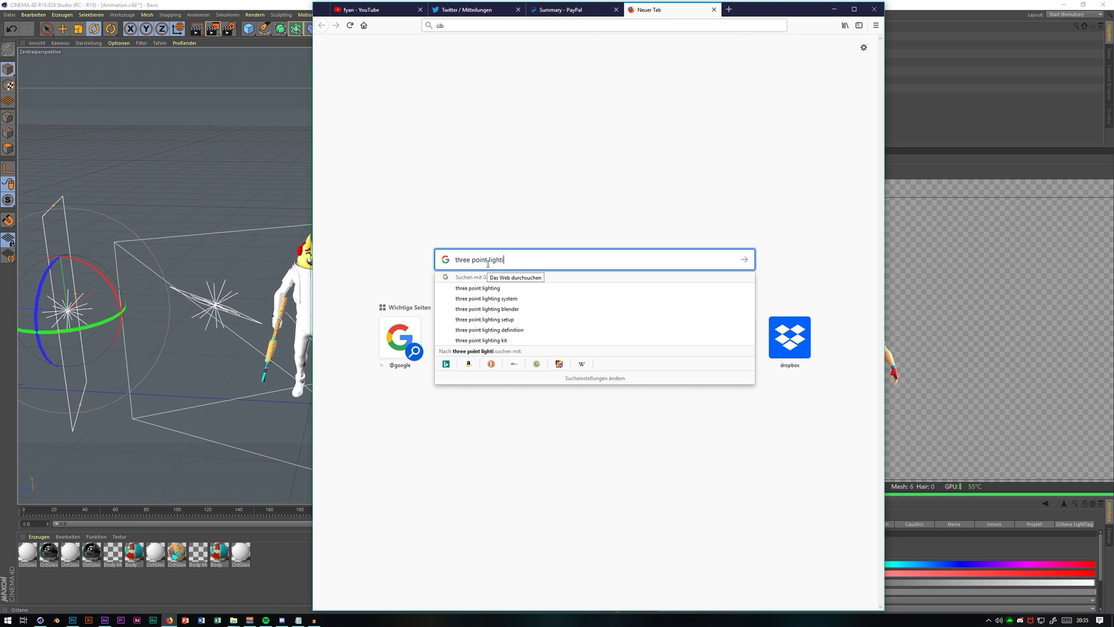
key(Return)
click(410, 77)
click(656, 161)
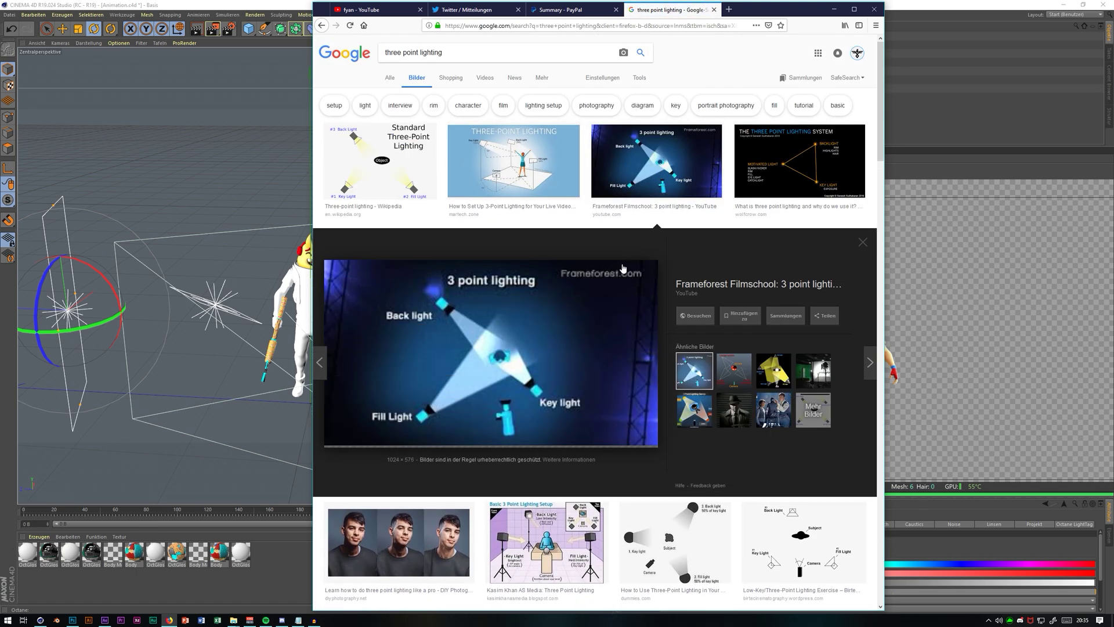
click(833, 10)
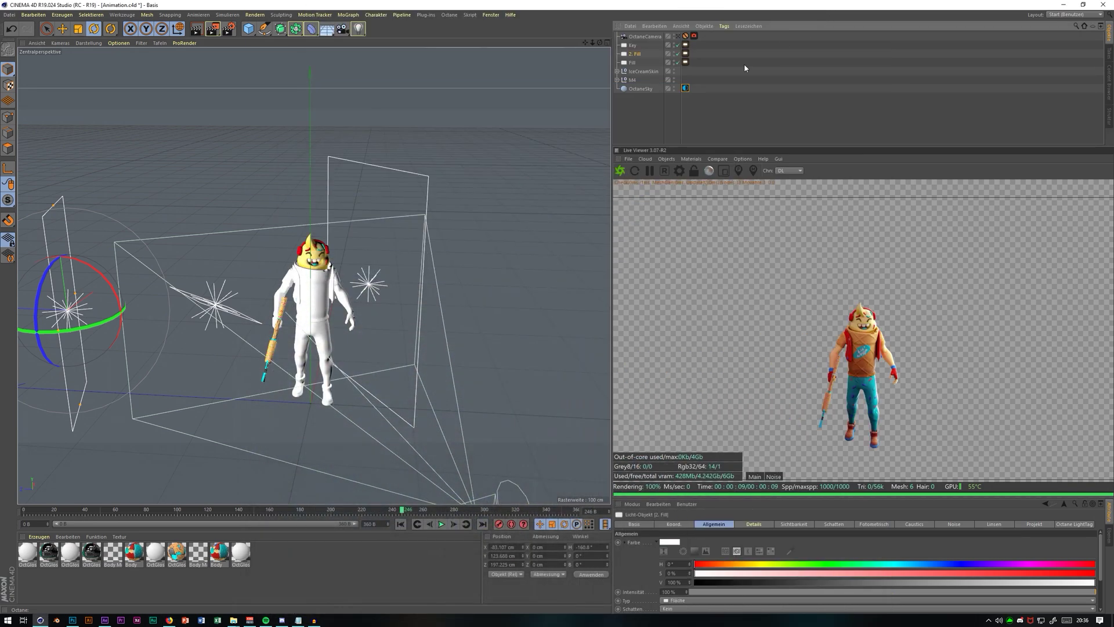
Step: Select the Fill, 2. Fill and Key lights in turn to examine their placement and their effect on the character up close
click(632, 62)
click(691, 159)
mouse_move(649, 162)
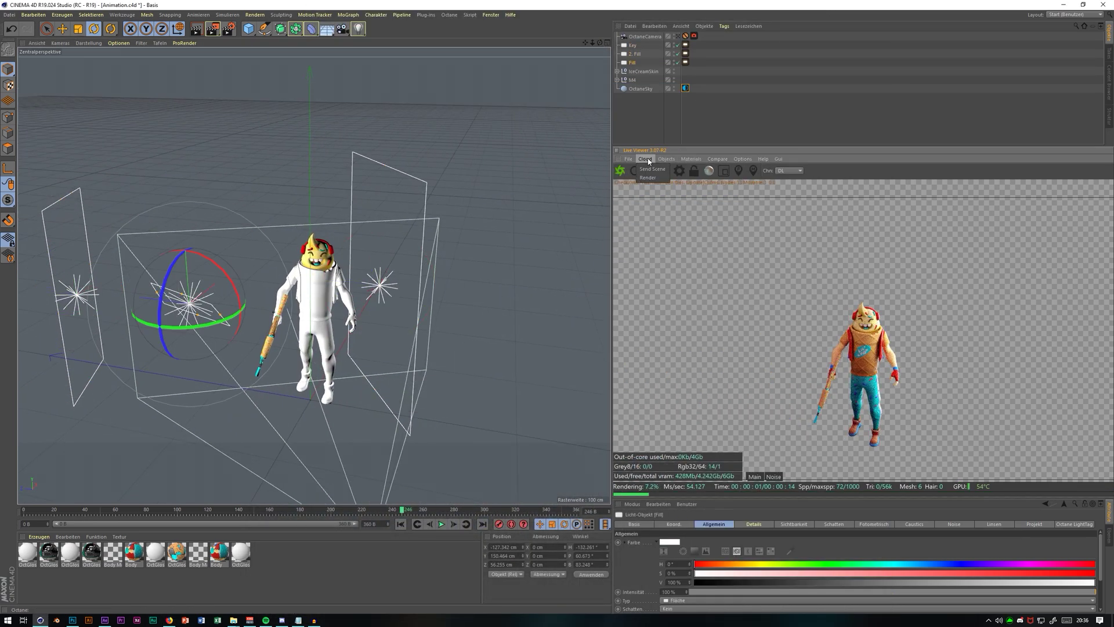
click(746, 123)
click(634, 53)
click(633, 45)
drag(600, 43, 290, 63)
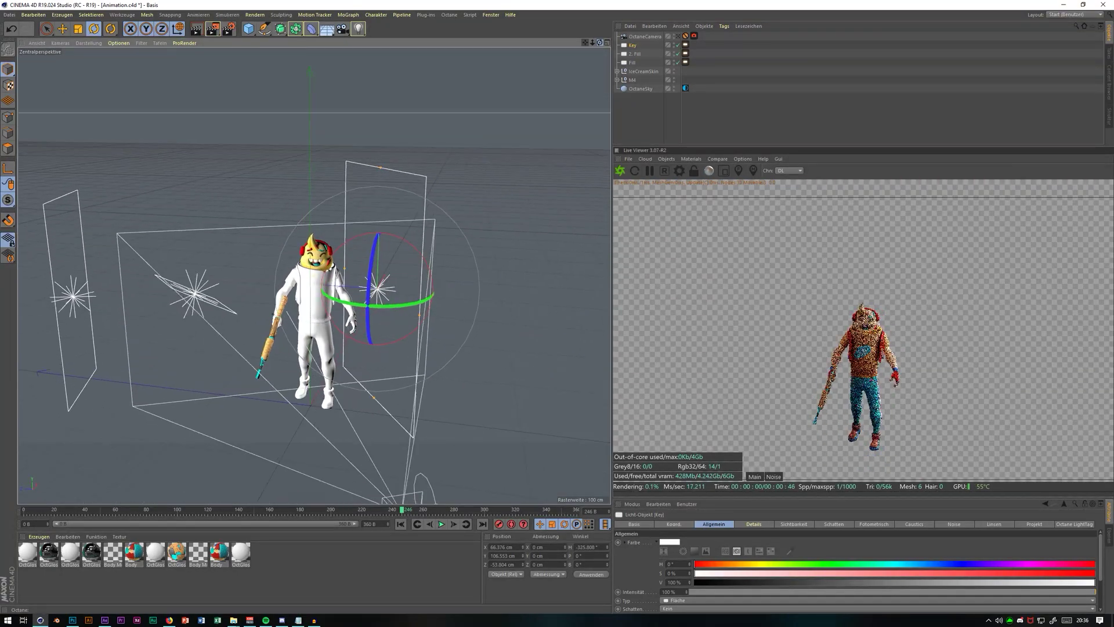
scroll(379, 324, up, 1)
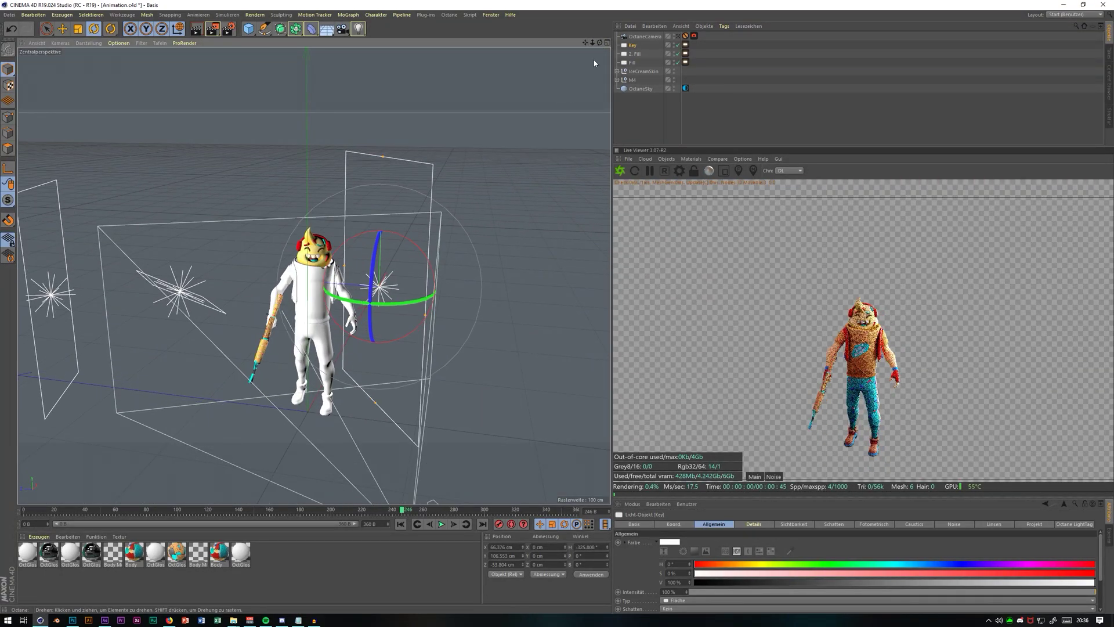
drag(592, 43, 609, 43)
alt+right_drag(314, 275, 444, 275)
mouse_move(314, 276)
alt+middle_down()
mouse_move(398, 124)
mouse_move(314, 259)
alt+middle_up()
mouse_move(314, 276)
alt+mouse_down()
mouse_move(476, 276)
mouse_move(320, 269)
alt+mouse_up()
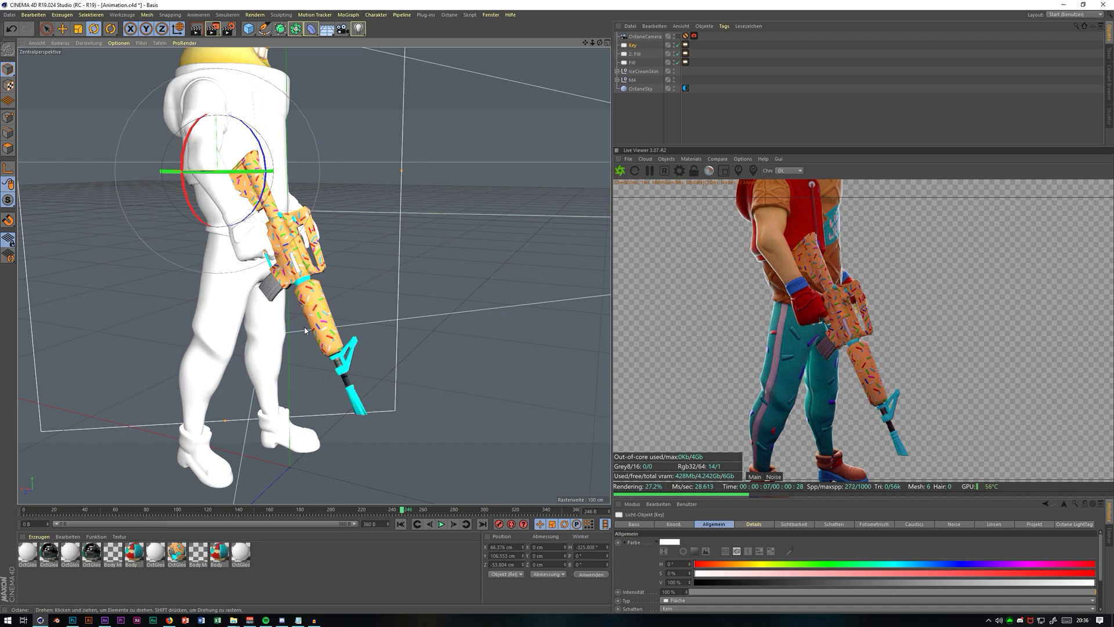
Step: Bring the whole character back into view and look through the OctaneCamera
click(645, 36)
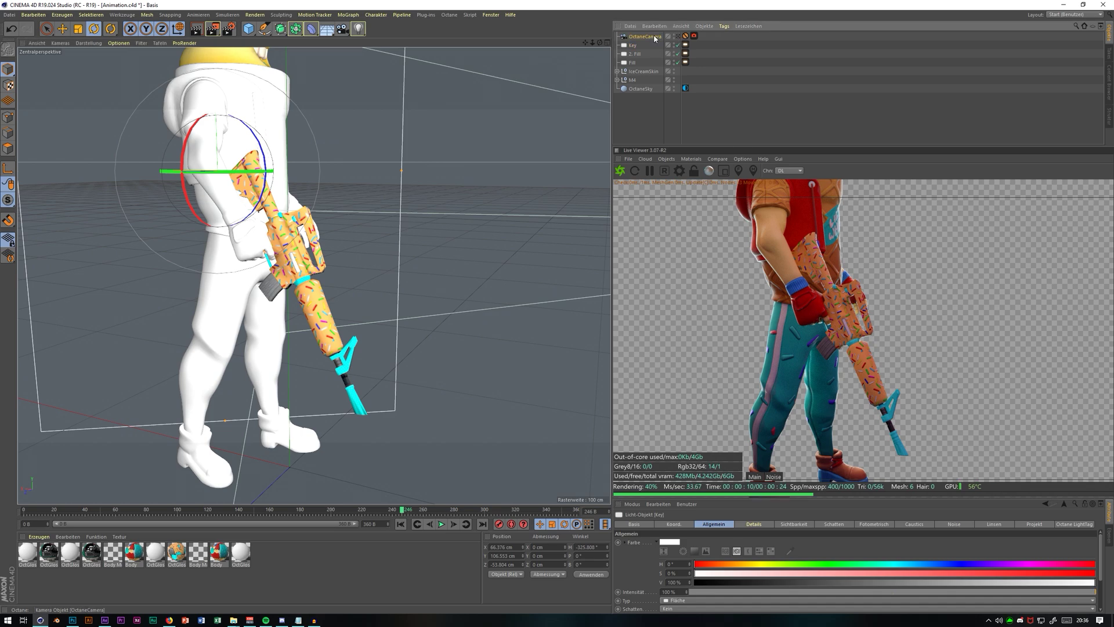
click(666, 159)
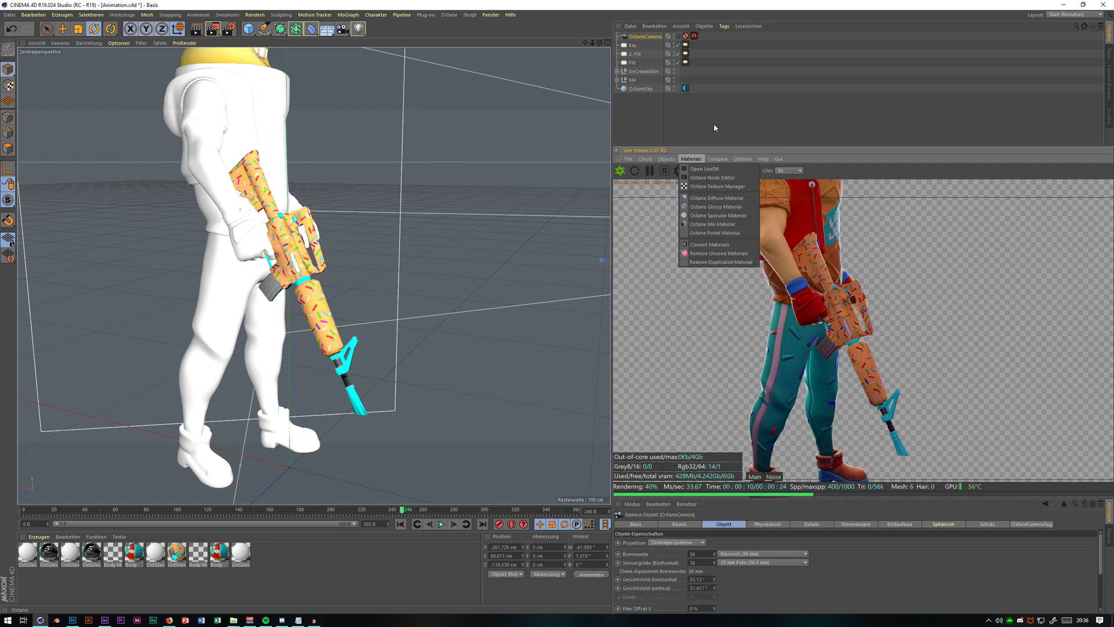
click(738, 88)
click(738, 88)
drag(593, 42, 575, 135)
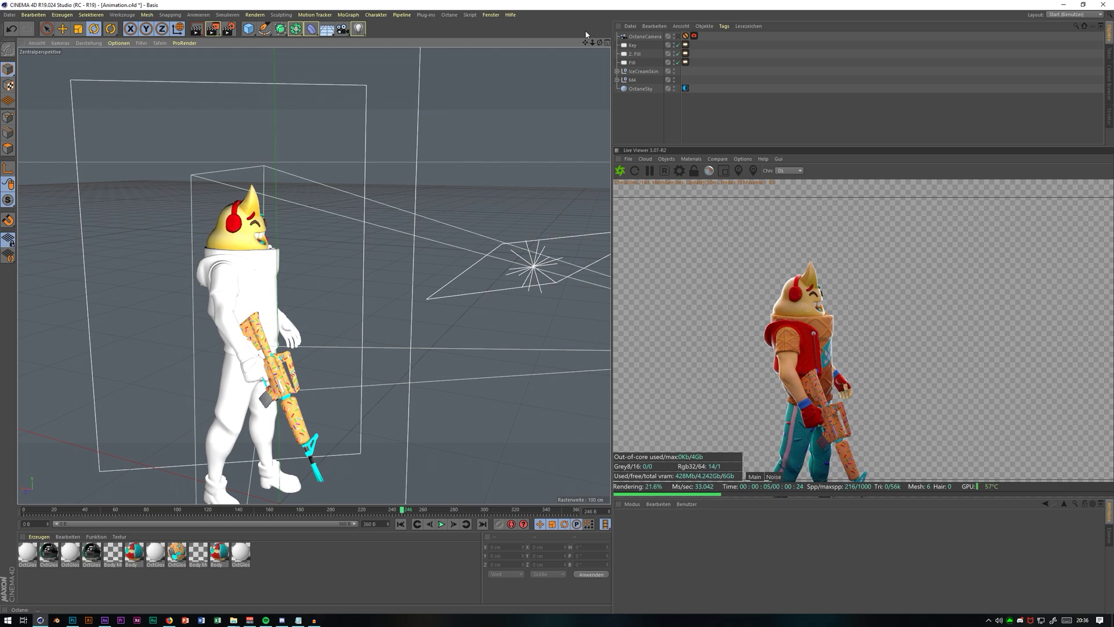
drag(600, 43, 510, 45)
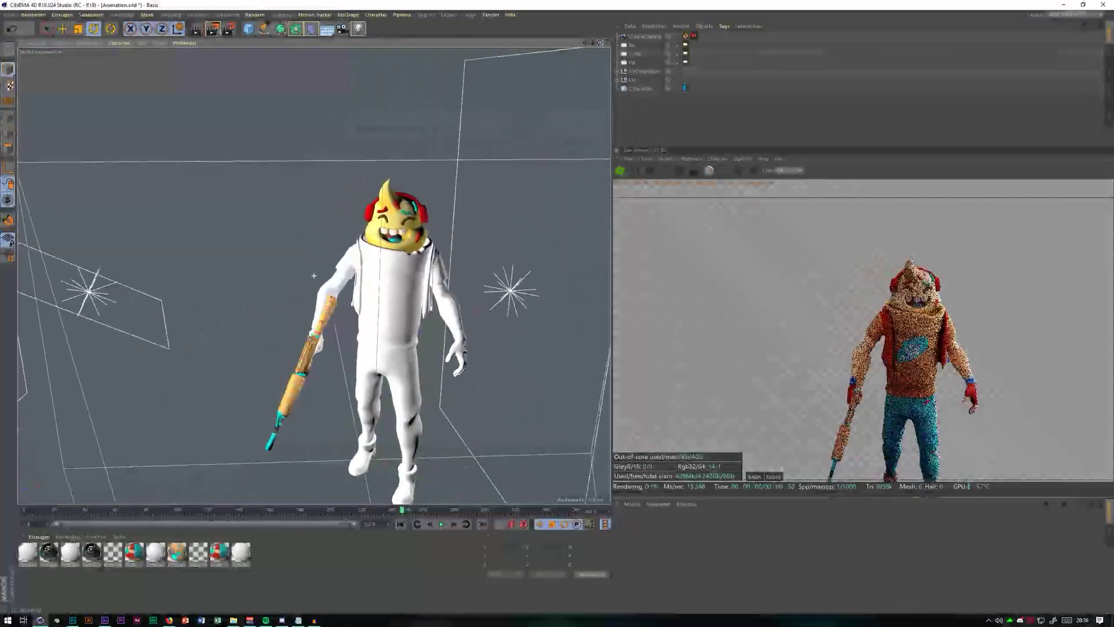
click(678, 37)
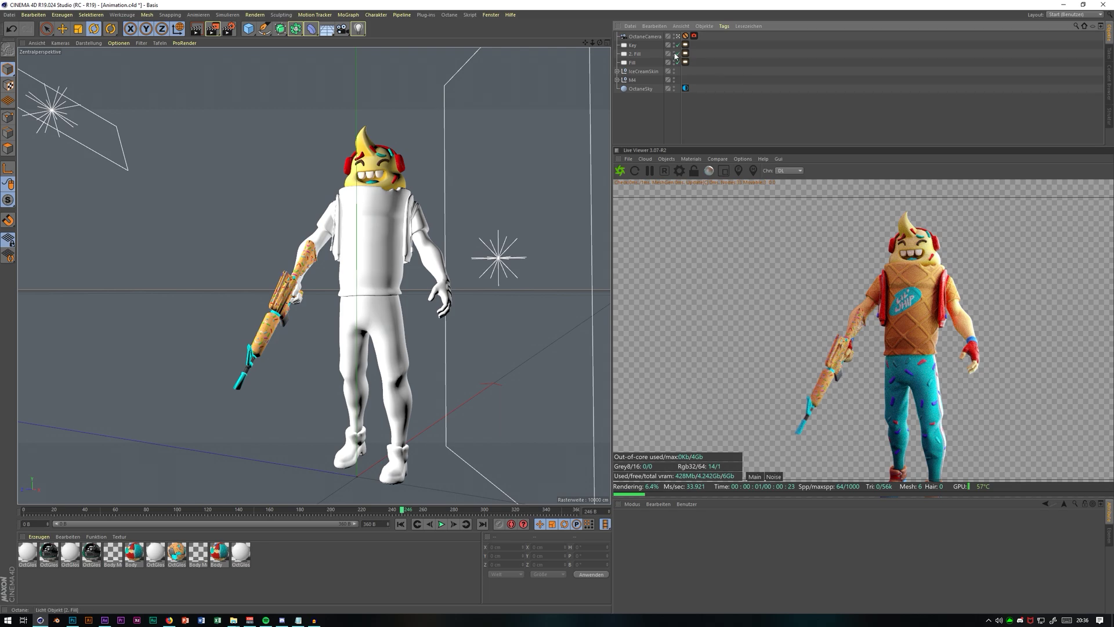
Step: Browse the Cinema 4D tags available for the OctaneCamera and point out the Protection tag (Schutz)
click(644, 36)
right_click(654, 40)
mouse_move(714, 43)
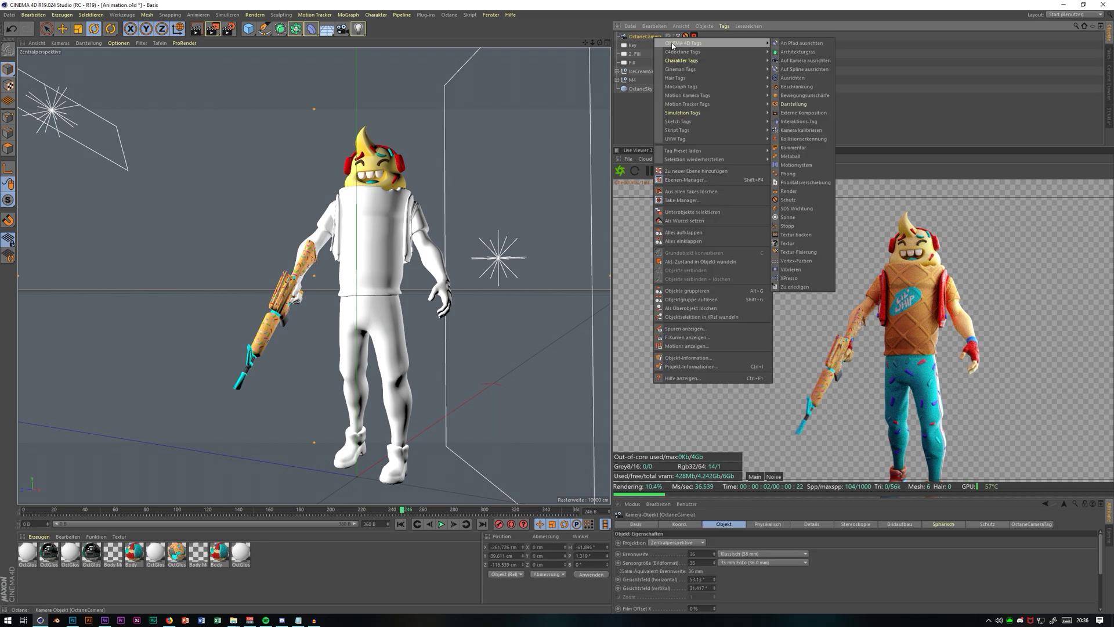
click(798, 200)
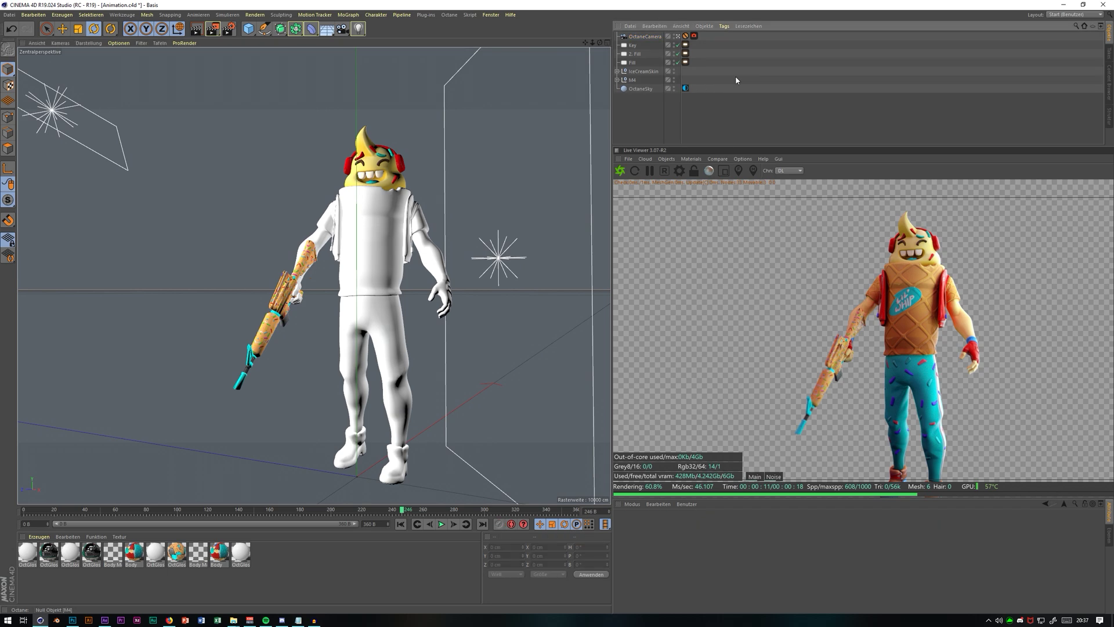
Step: Show the Octane camera tag's Thinlens settings and move the animation to frame 104
click(694, 36)
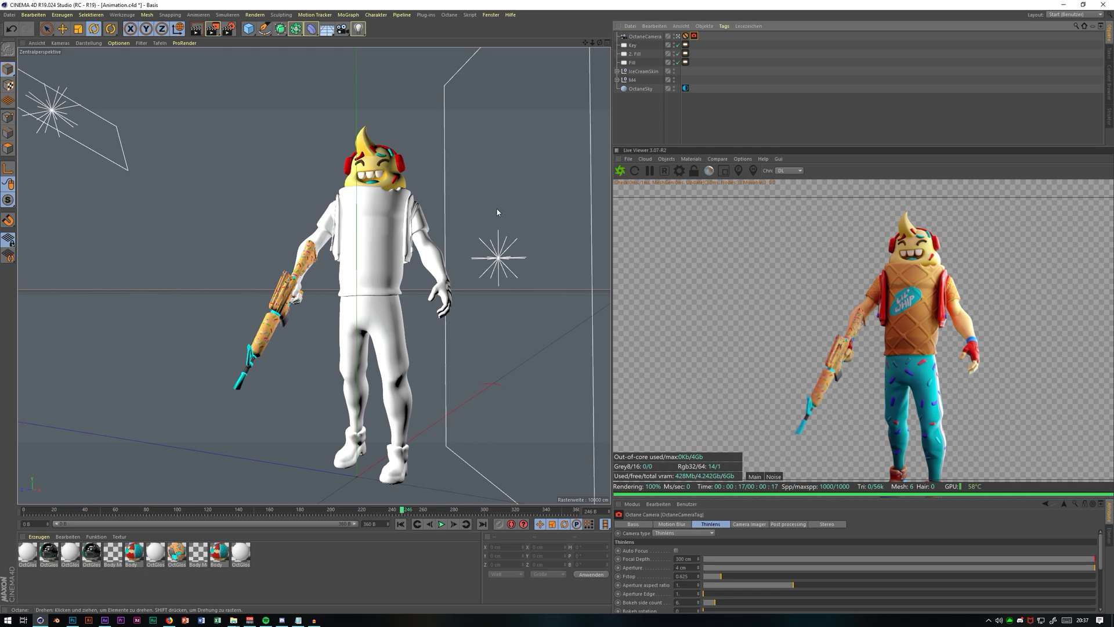
drag(402, 511, 183, 506)
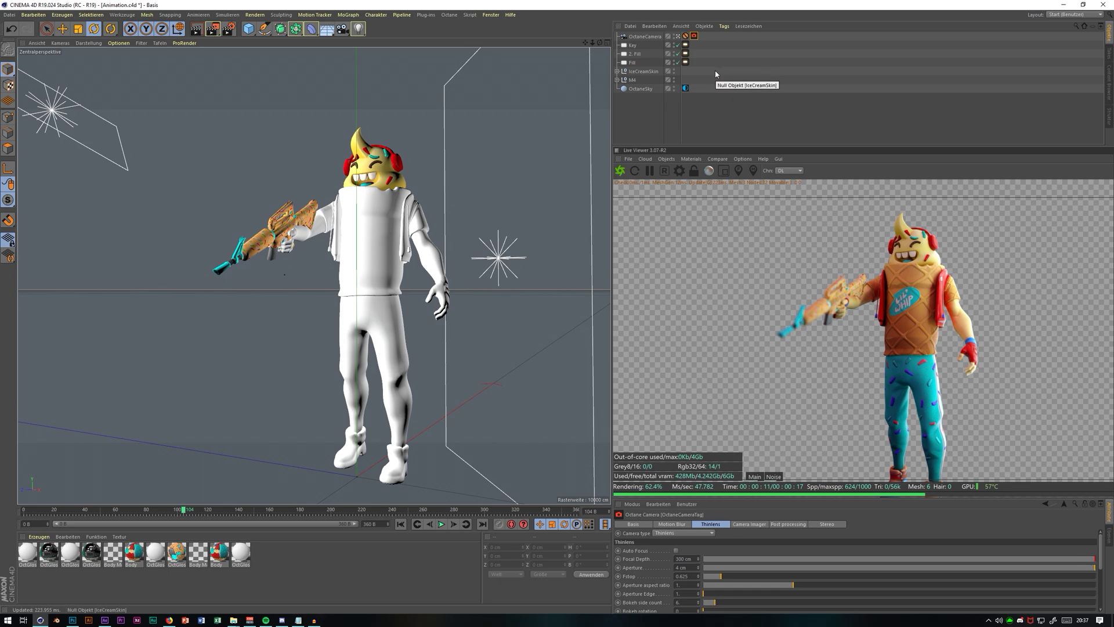
Step: Check the tutorial outline in TutorialScript.txt and return to the Cinema 4D scene
click(299, 620)
drag(601, 83, 558, 65)
click(828, 53)
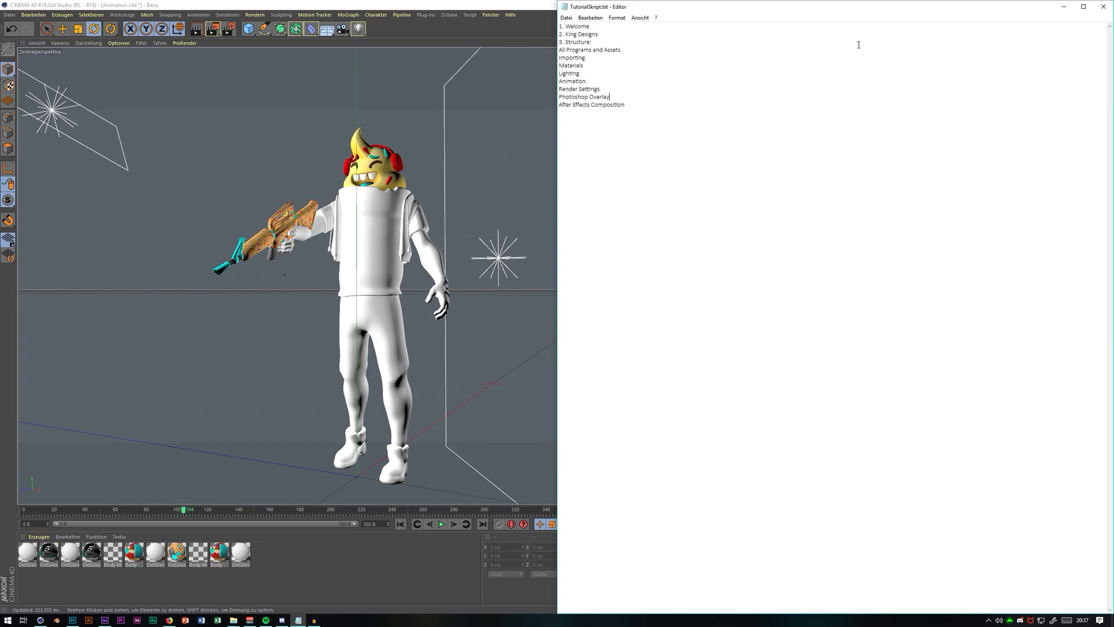
click(1064, 7)
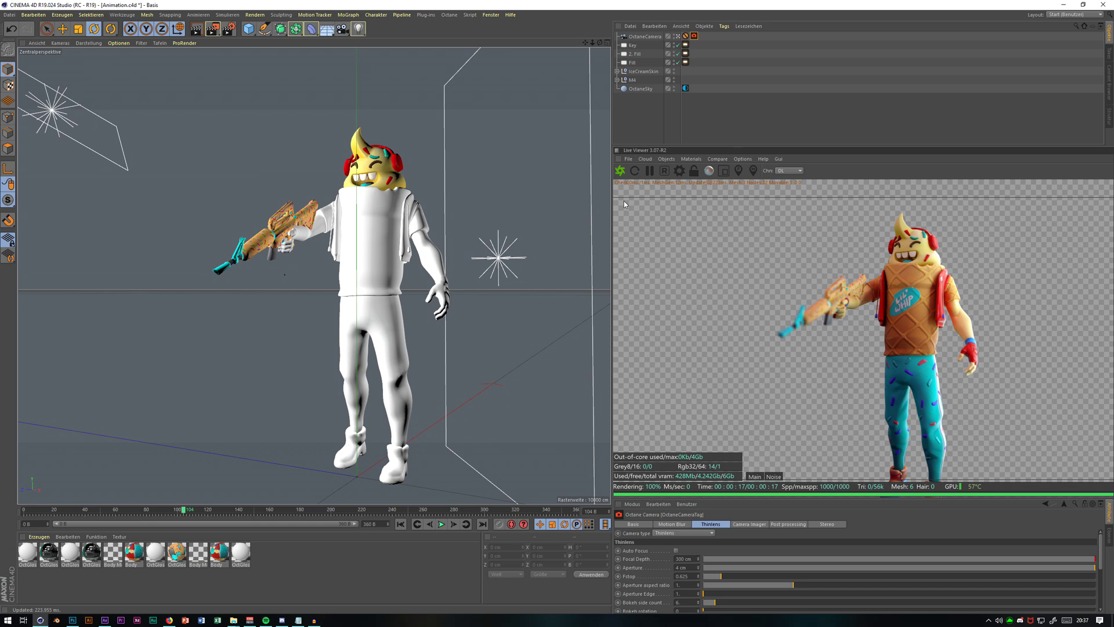
Step: Return the animation to frame 0 and switch to the open project Ohne Titel 2 with the untextured skin
click(750, 92)
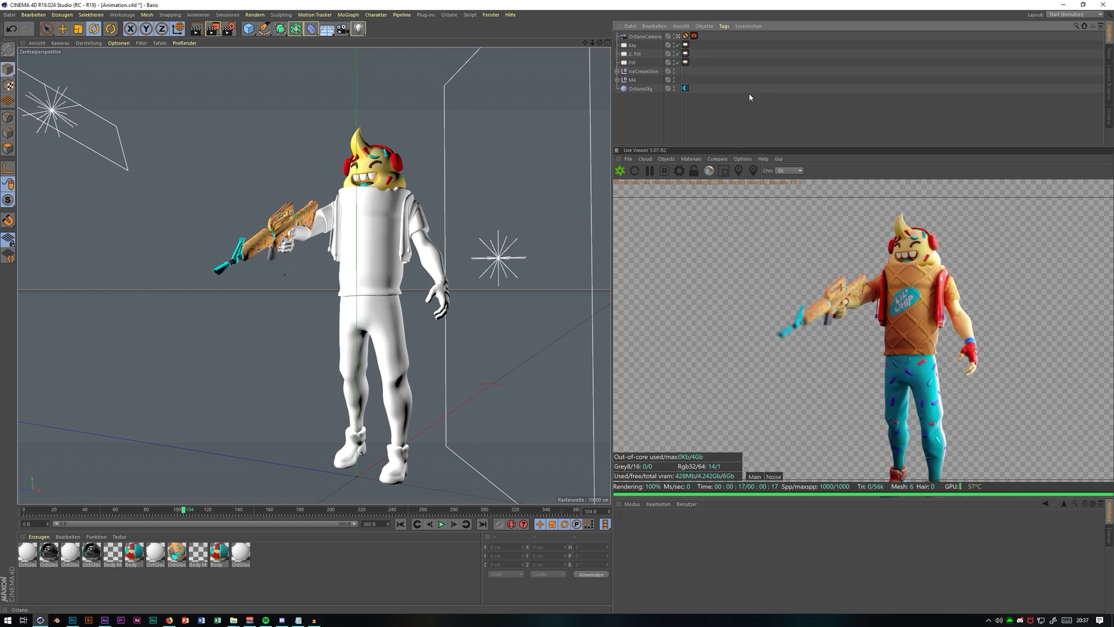
drag(186, 513, 25, 513)
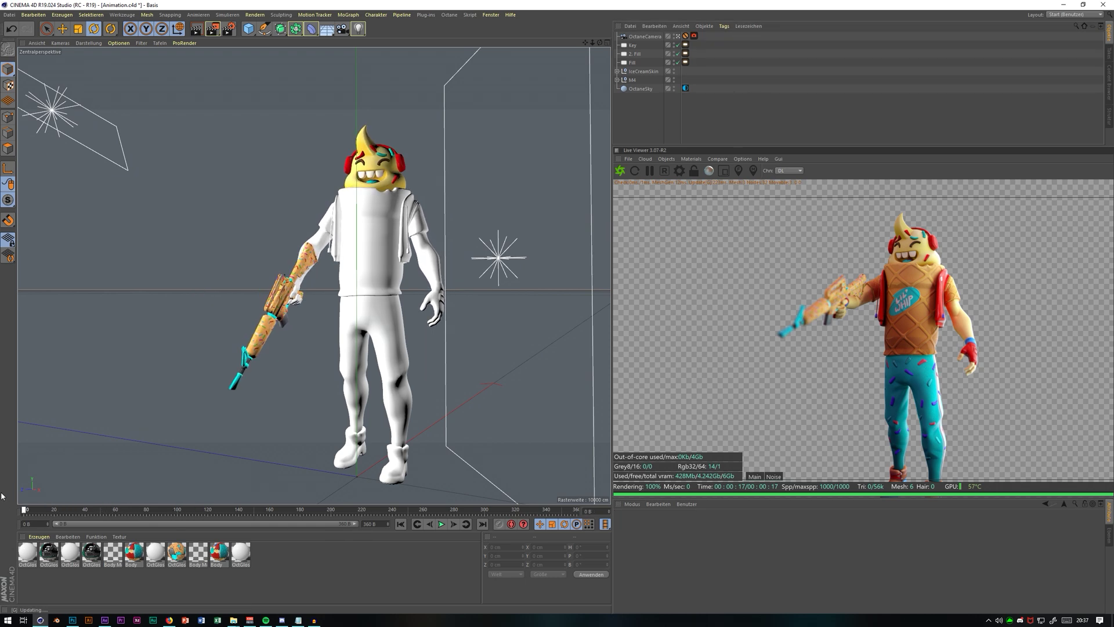
click(493, 16)
click(513, 219)
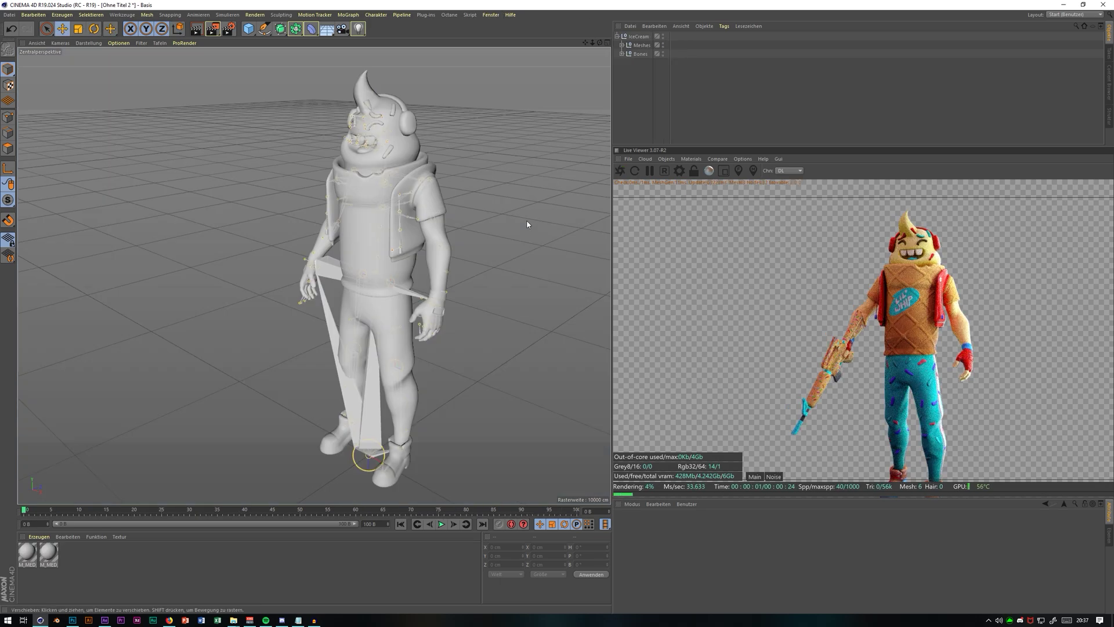
Step: Set the project's end frame to 120 and extend the timeline preview to the full range
alt+drag(378, 496, 453, 481)
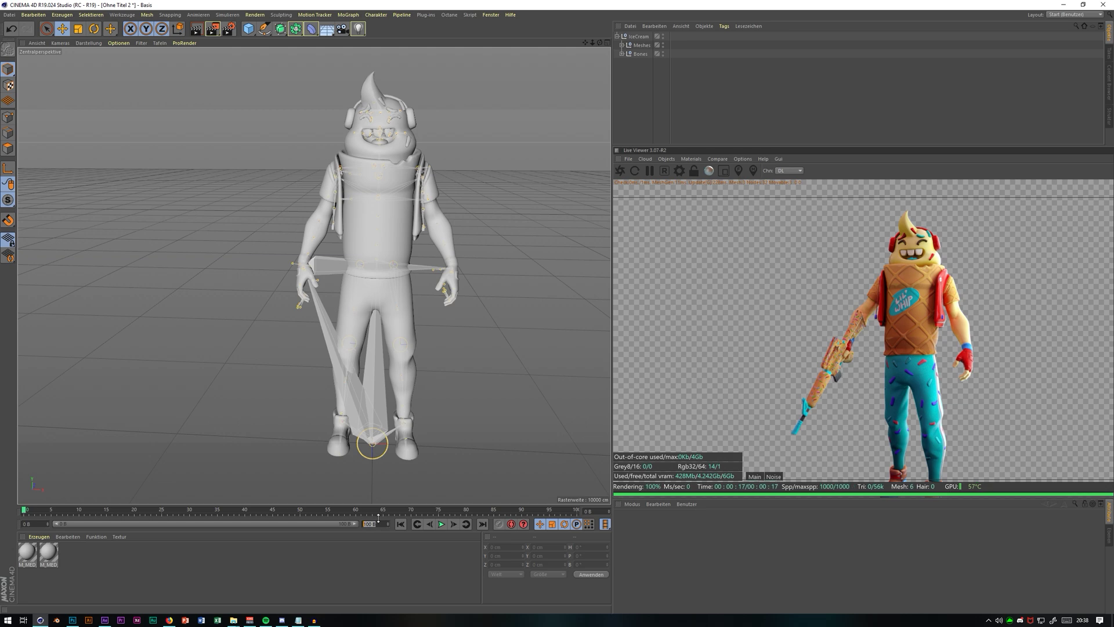
key(Return)
drag(302, 524, 492, 529)
drag(105, 524, 54, 525)
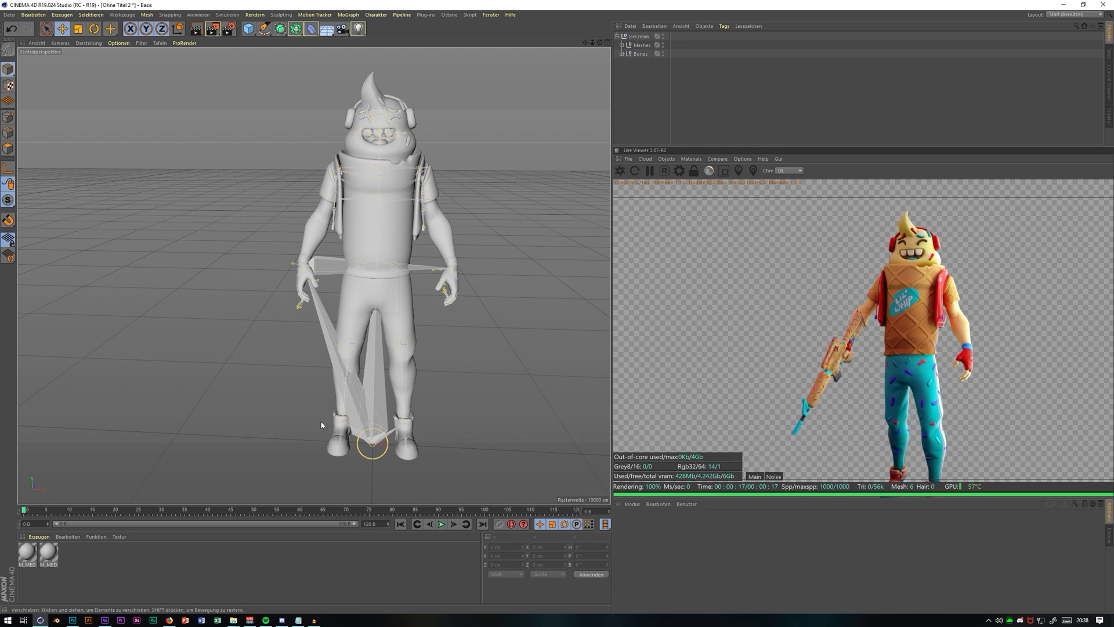
Step: Expand the M_MED_Ice_Cream.ao bone hierarchy from root through pelvis and the spine joints down to the clavicle and neck joints
drag(599, 43, 545, 21)
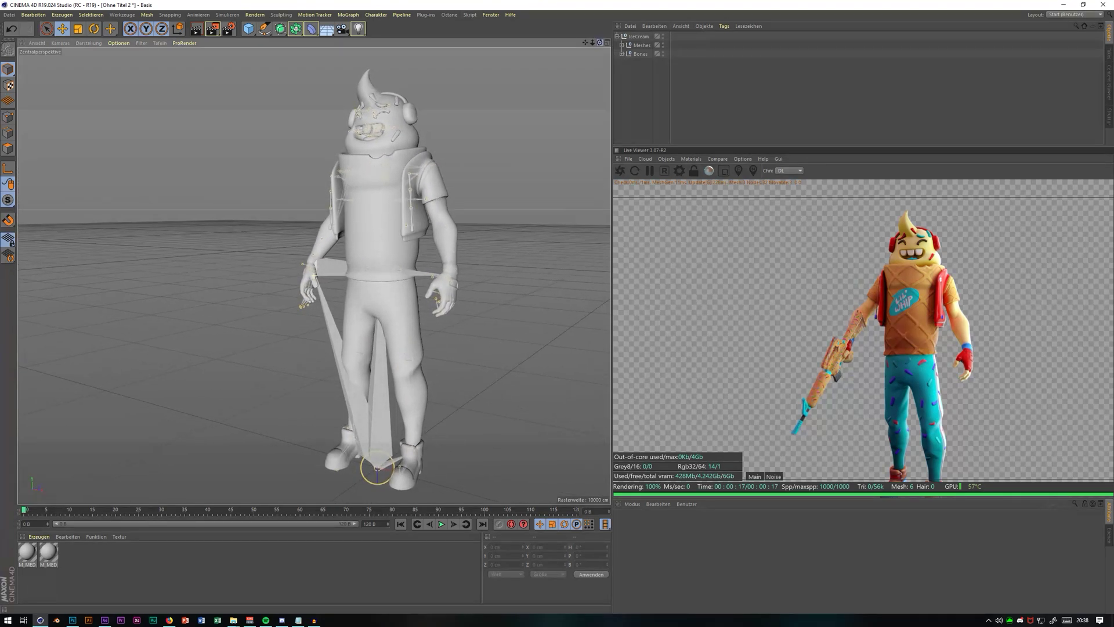
click(621, 54)
click(626, 71)
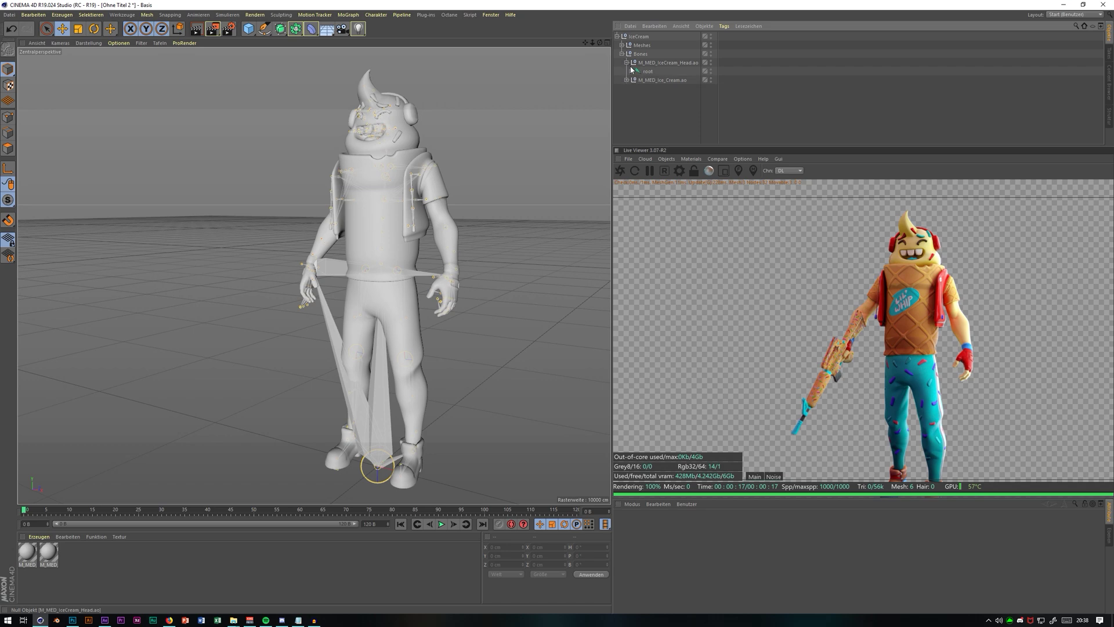
click(631, 80)
click(637, 97)
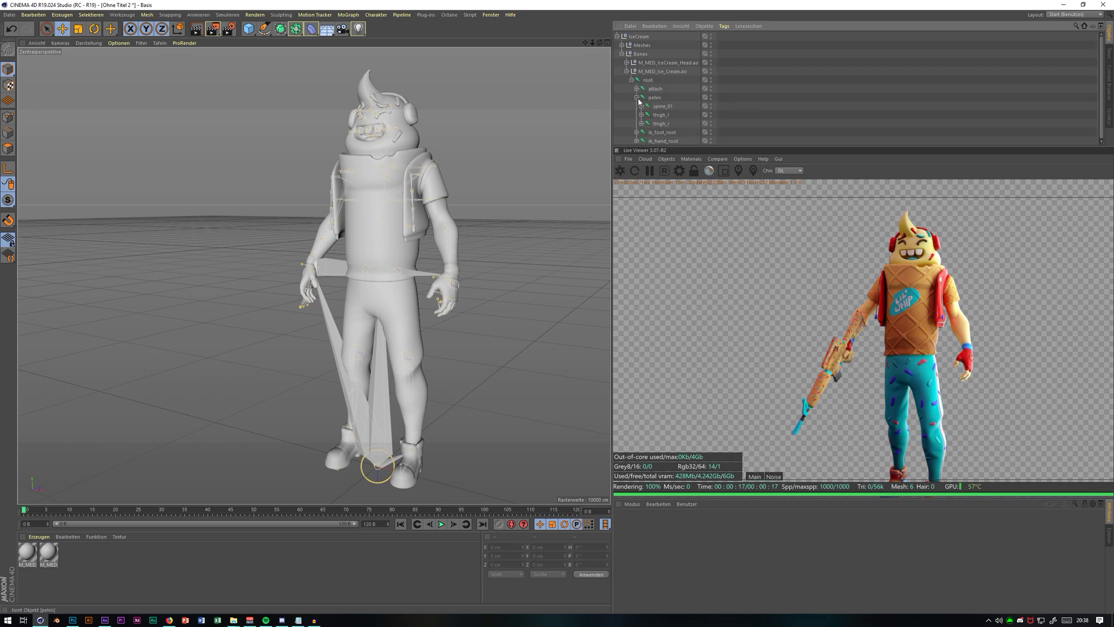
click(641, 106)
click(646, 115)
click(650, 124)
scroll(654, 116, down, 1)
click(655, 105)
click(661, 114)
click(670, 123)
scroll(673, 111, down, 4)
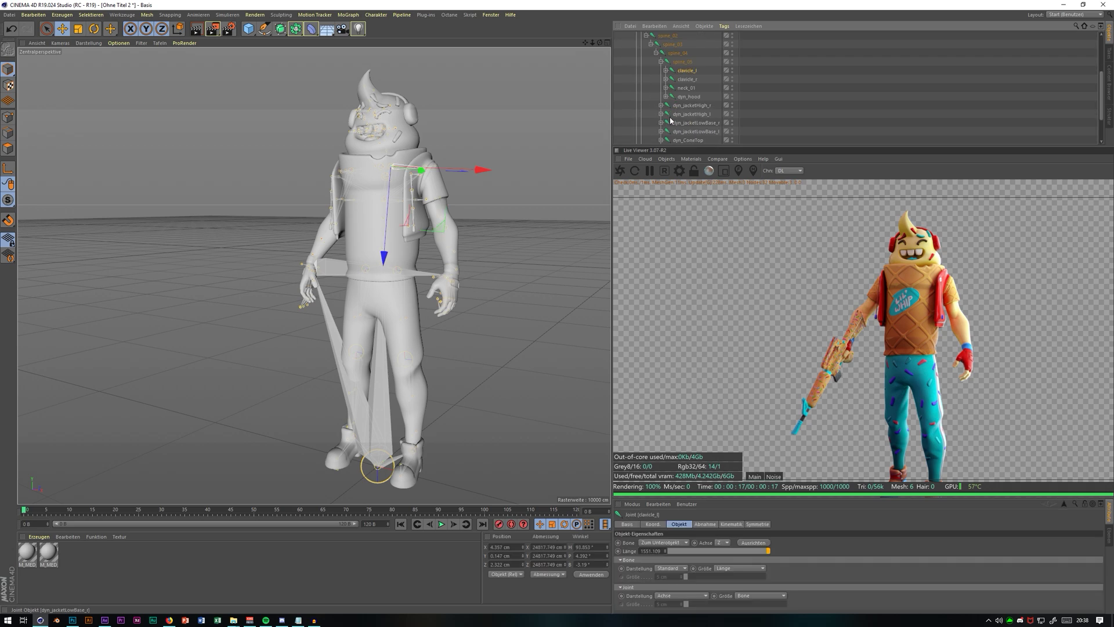
Step: Move the M_MED_IceCream_Head.ao bones into the body skeleton as a child of spine_05, above the clavicle joints
scroll(675, 103, up, 2)
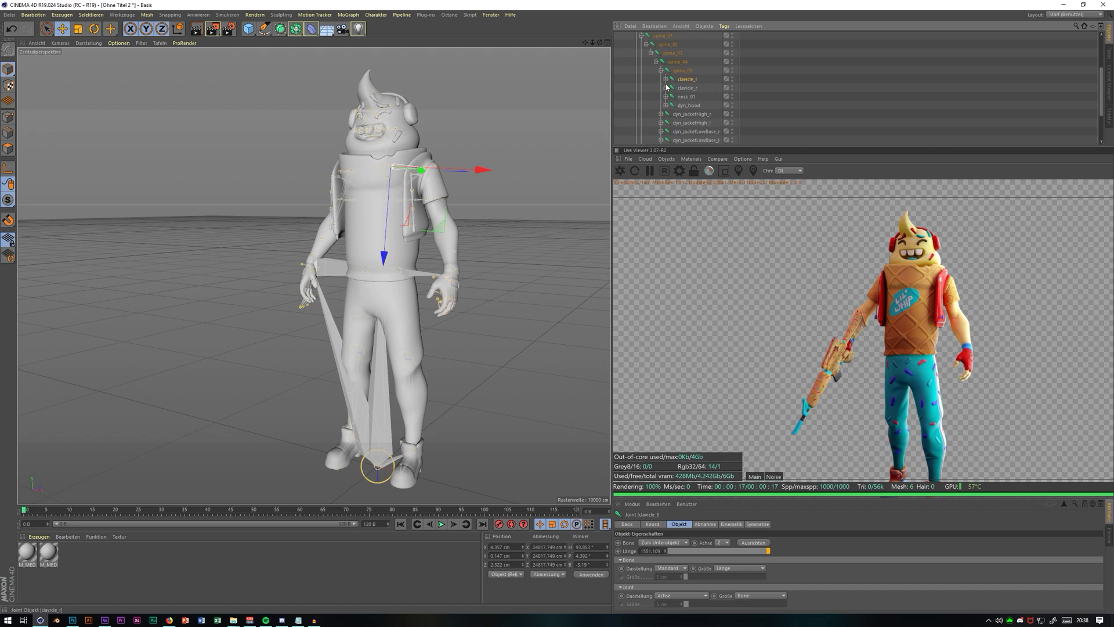
scroll(670, 85, down, 2)
scroll(673, 81, up, 7)
scroll(696, 126, down, 4)
drag(689, 46, 685, 45)
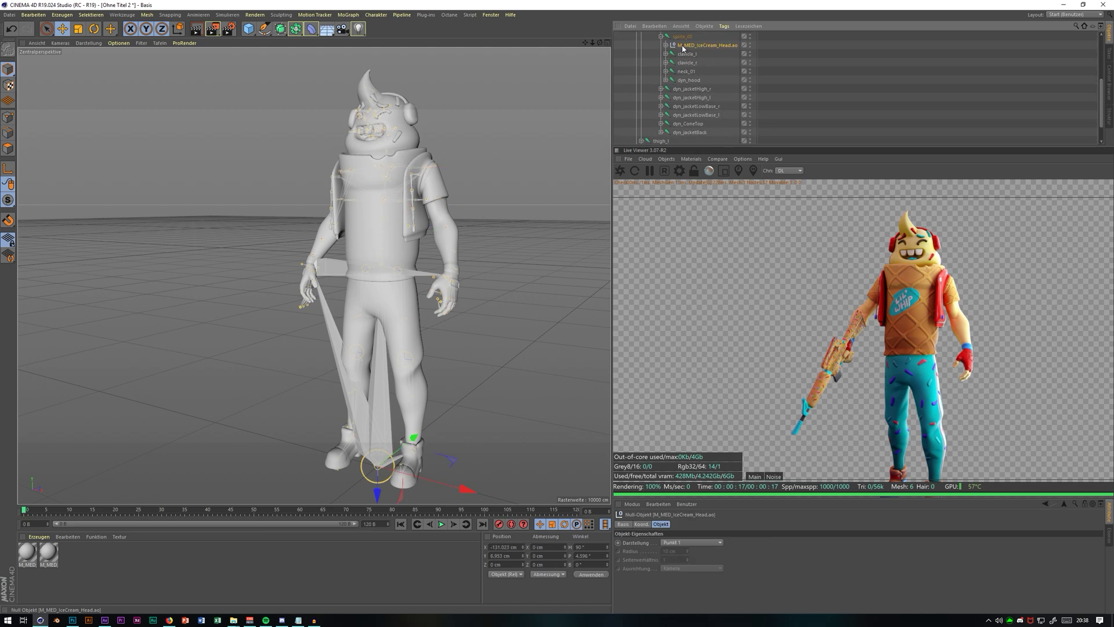
Step: Try rotating the spine_05 joint together with its child bones and undo the rotation
key(r)
drag(371, 177, 358, 165)
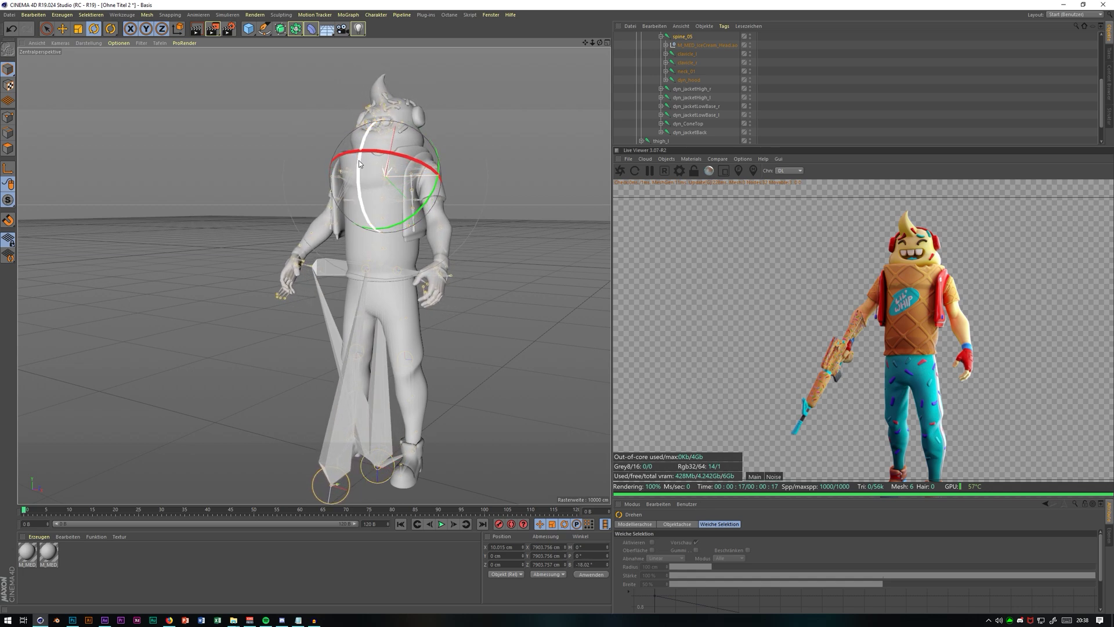
key(ctrl+z)
Step: Hide the Bones group in the viewport and rotate the clavicle_l joint to lower the left arm
scroll(747, 65, up, 4)
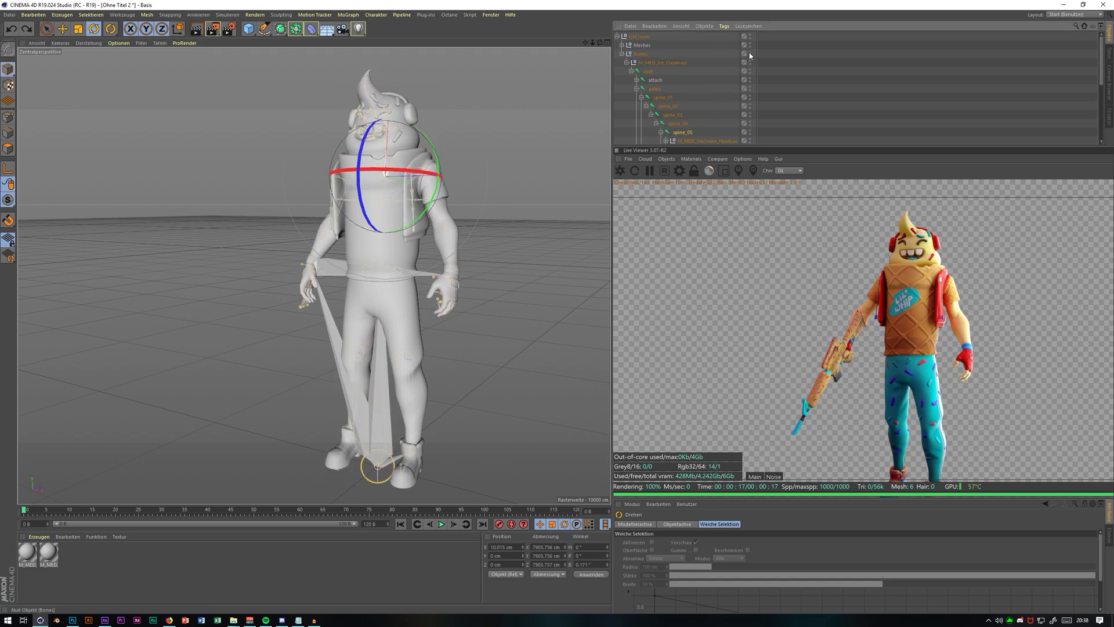
scroll(696, 84, down, 2)
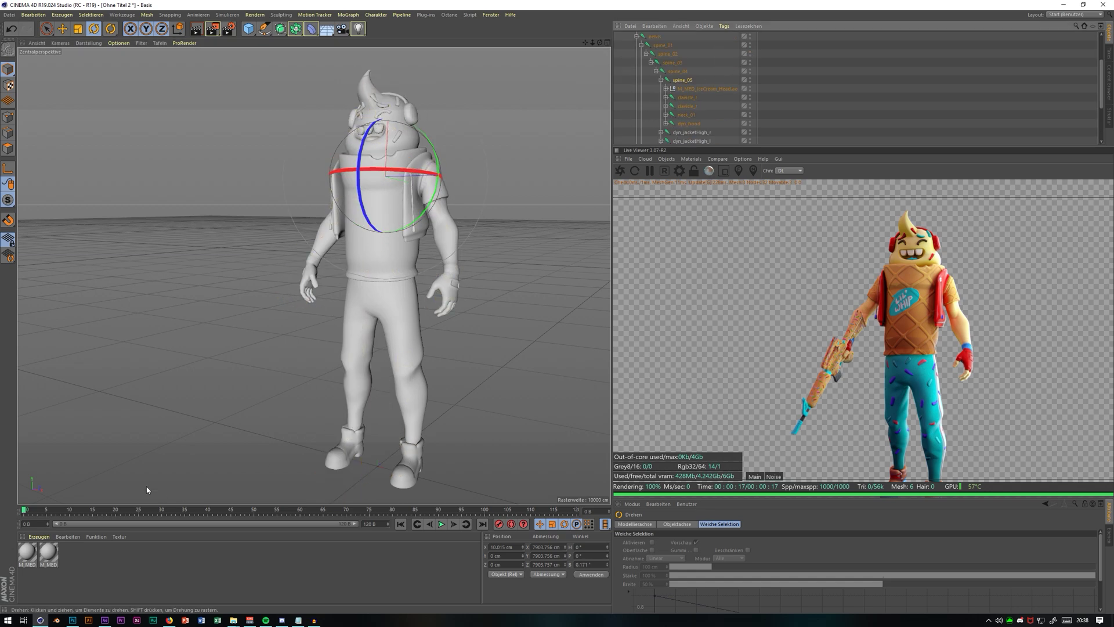
click(687, 97)
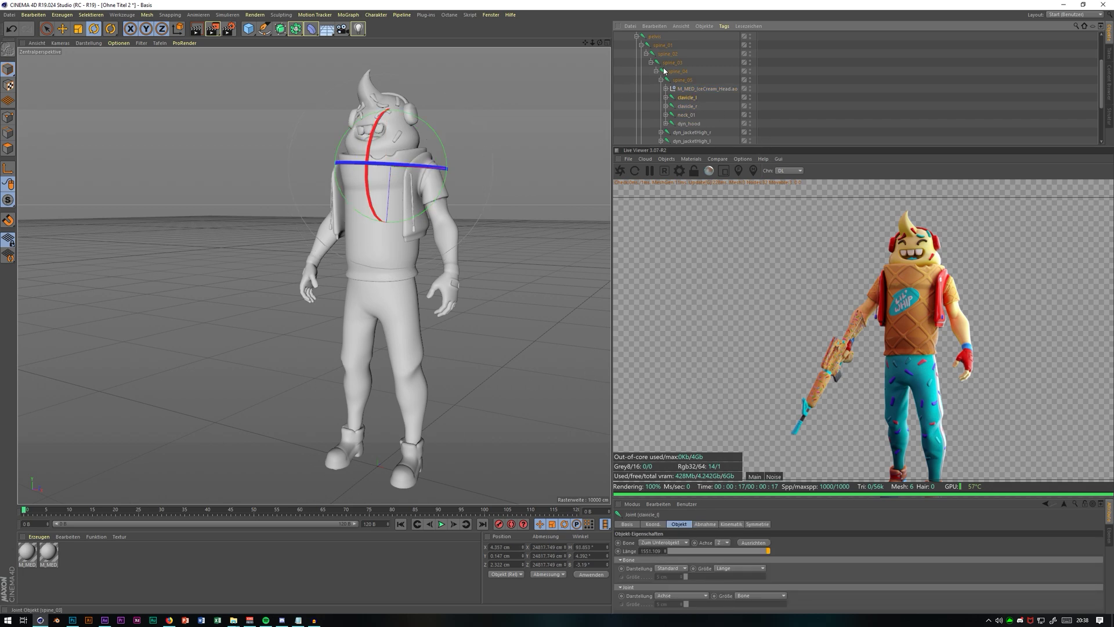
drag(404, 165, 422, 167)
Step: Expand clavicle_r and the neck joints down to head, and move the M_MED_IceCream_Head.ao bones under the head joint
scroll(676, 110, down, 2)
click(684, 54)
click(685, 70)
click(667, 73)
click(666, 72)
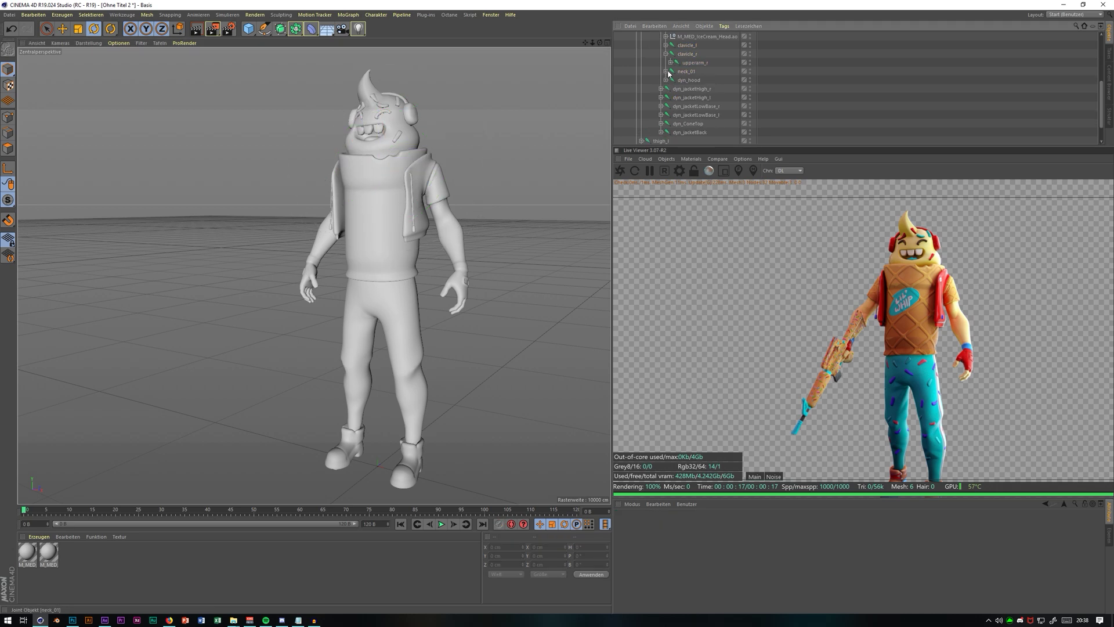
click(671, 79)
click(675, 88)
scroll(691, 93, up, 2)
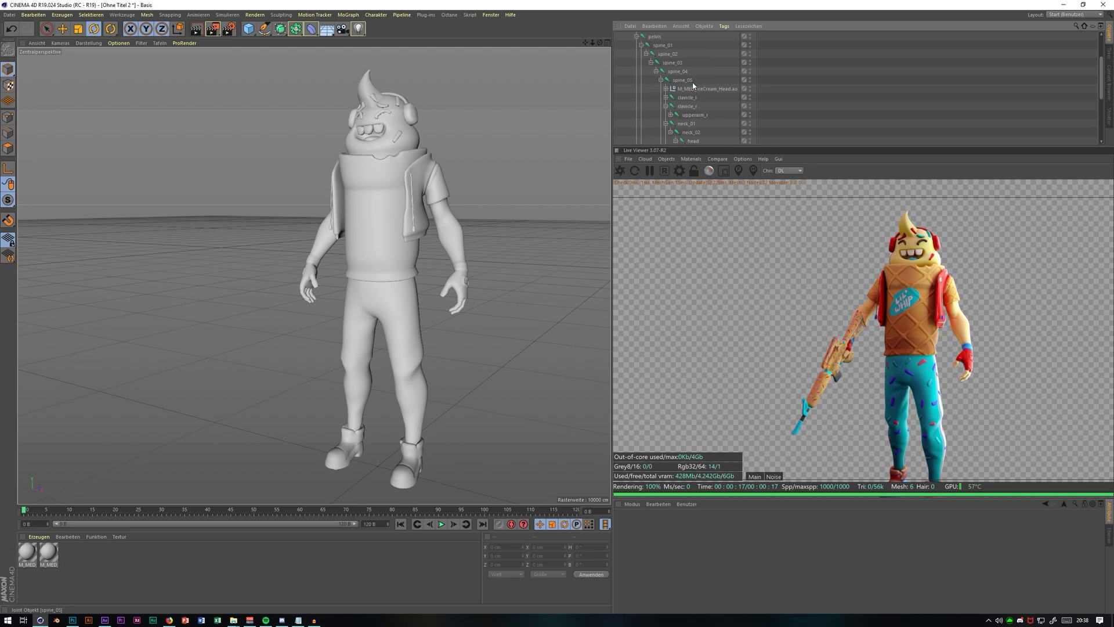
drag(692, 89, 694, 51)
scroll(688, 87, up, 5)
Step: Adjust the clavicle_l joint's rotation slightly and rotate the spine_04 joint to tilt the upper body
click(686, 102)
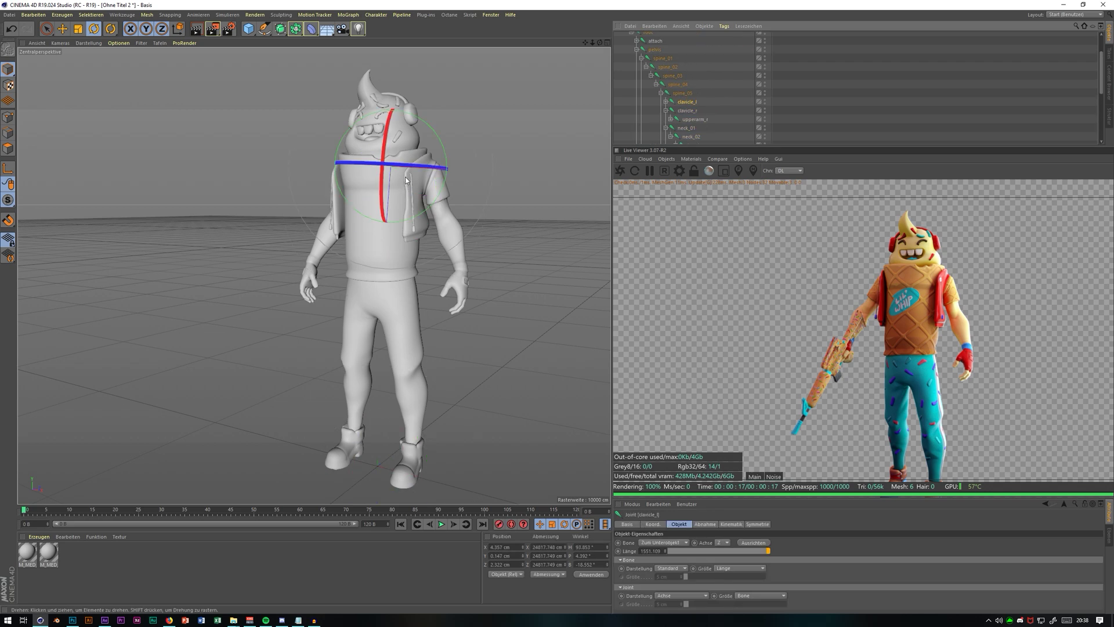
drag(407, 165, 415, 166)
scroll(695, 100, down, 4)
click(694, 77)
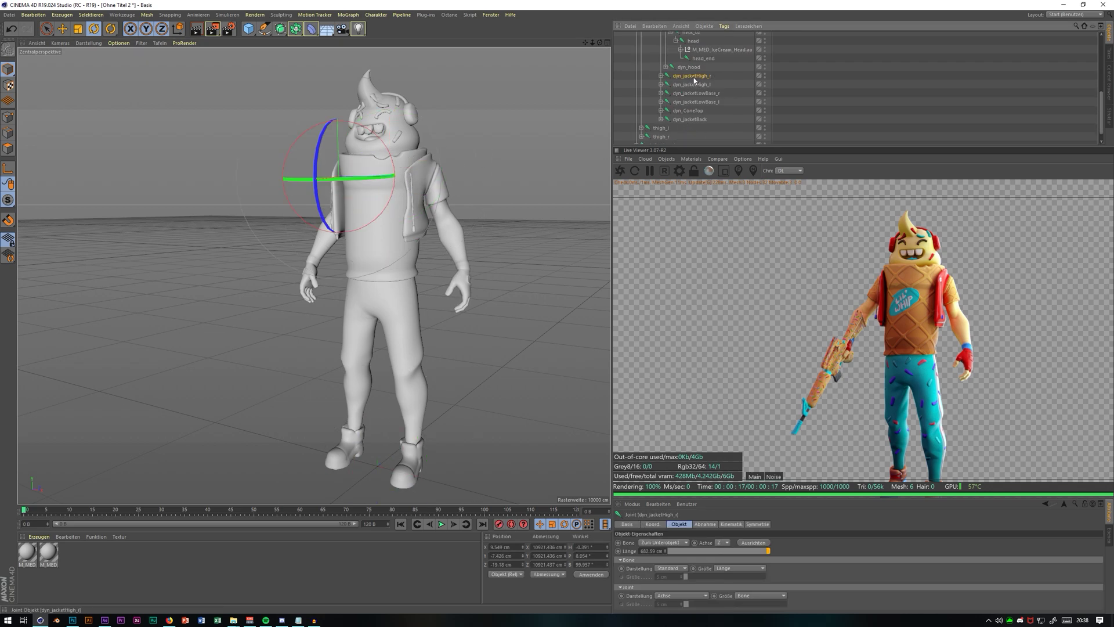
click(689, 67)
scroll(687, 84, up, 4)
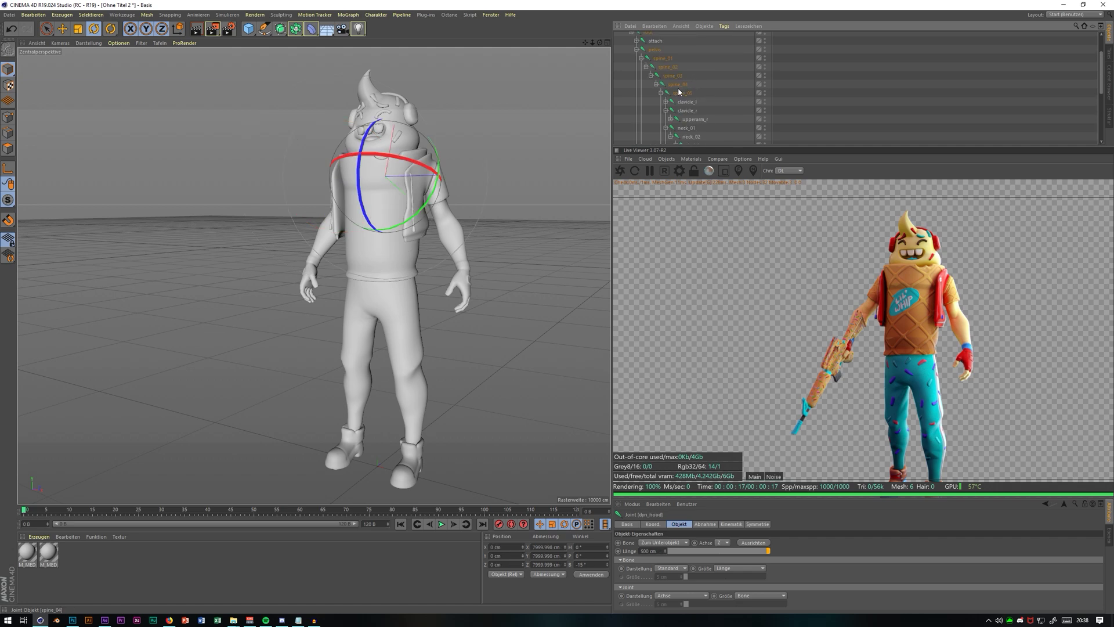
click(675, 86)
drag(363, 230, 371, 214)
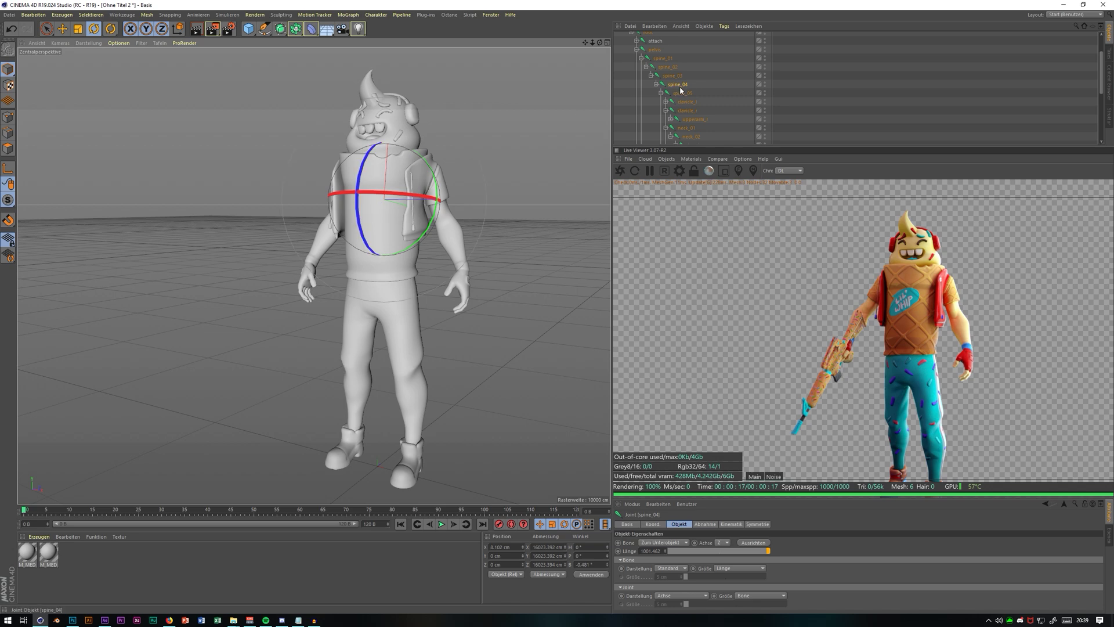
Step: Expand the thigh_l joint and rotate it to a bank angle of about -19.4°
scroll(684, 95, down, 3)
scroll(684, 94, down, 4)
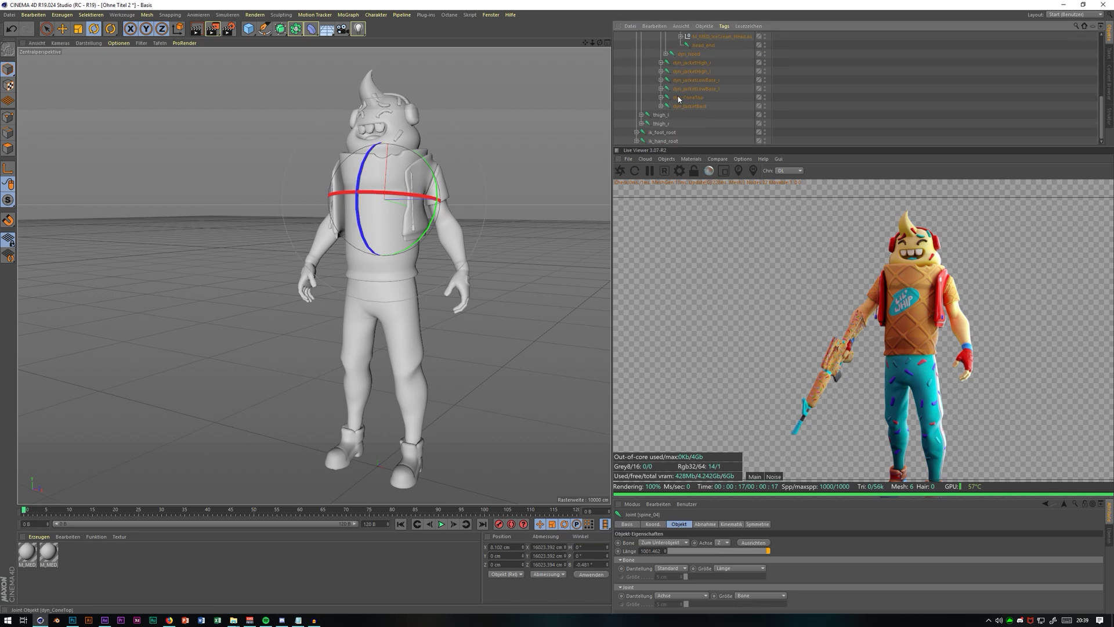
click(641, 114)
click(661, 114)
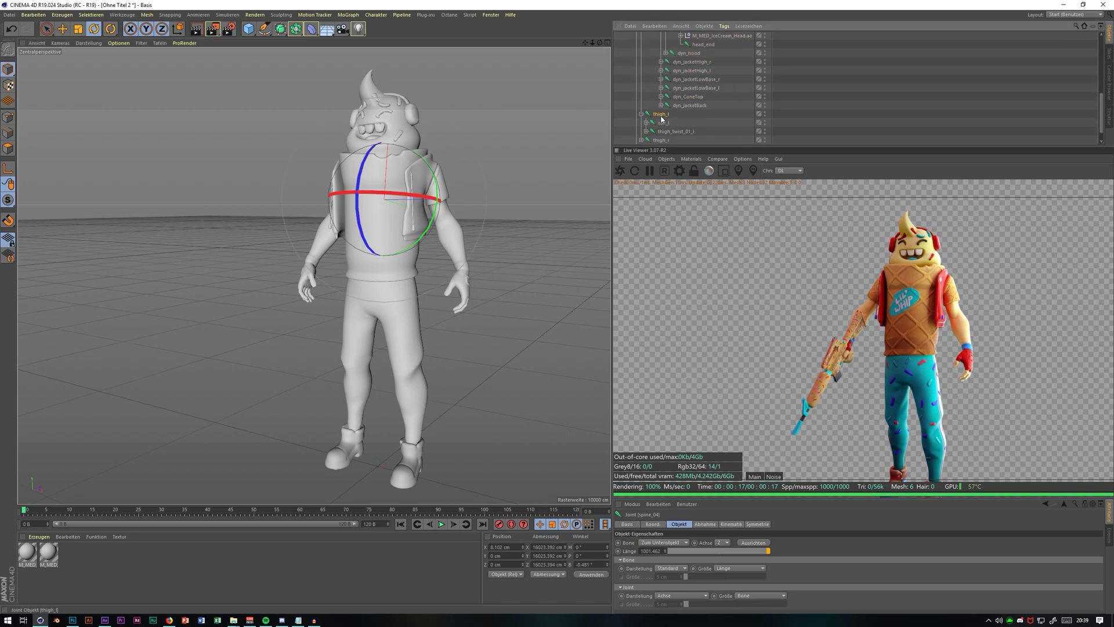
drag(370, 263, 383, 299)
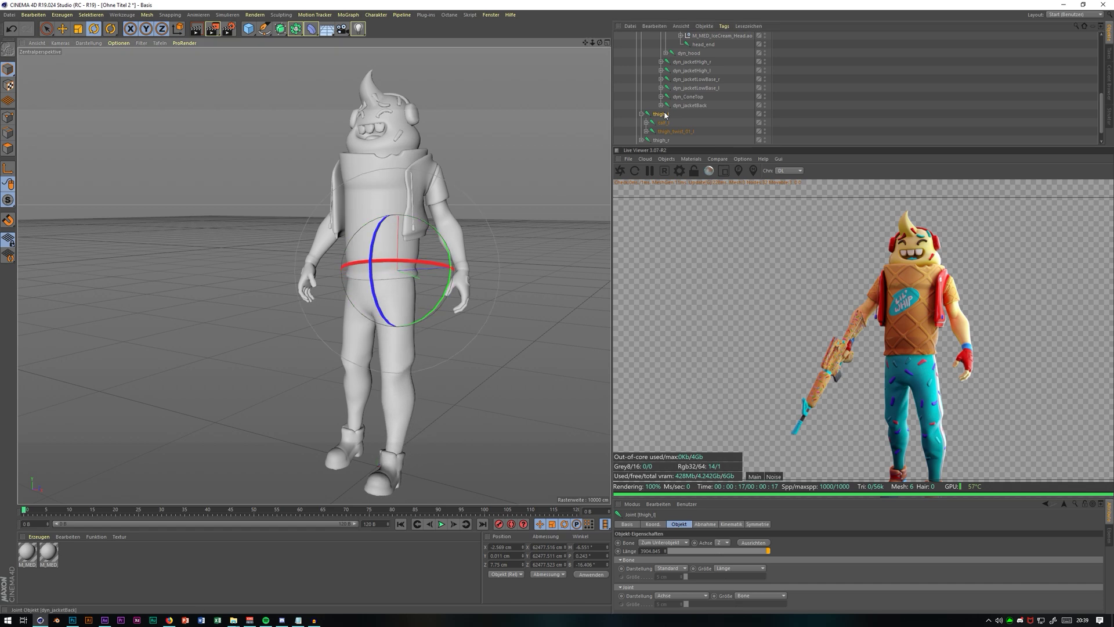
Step: Expand the calf_l joint and bend the left lower leg to a bank angle of about 21.9°
click(646, 123)
click(663, 123)
drag(370, 374, 370, 352)
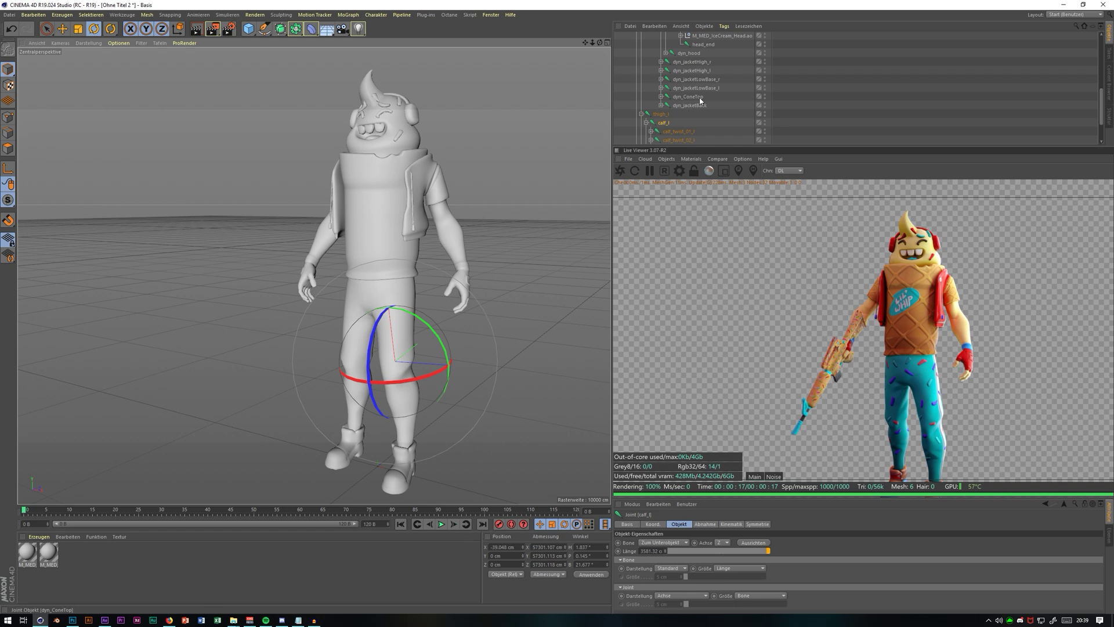
Step: Rename the spine_04 joint as SpineAnimation
scroll(694, 114, up, 4)
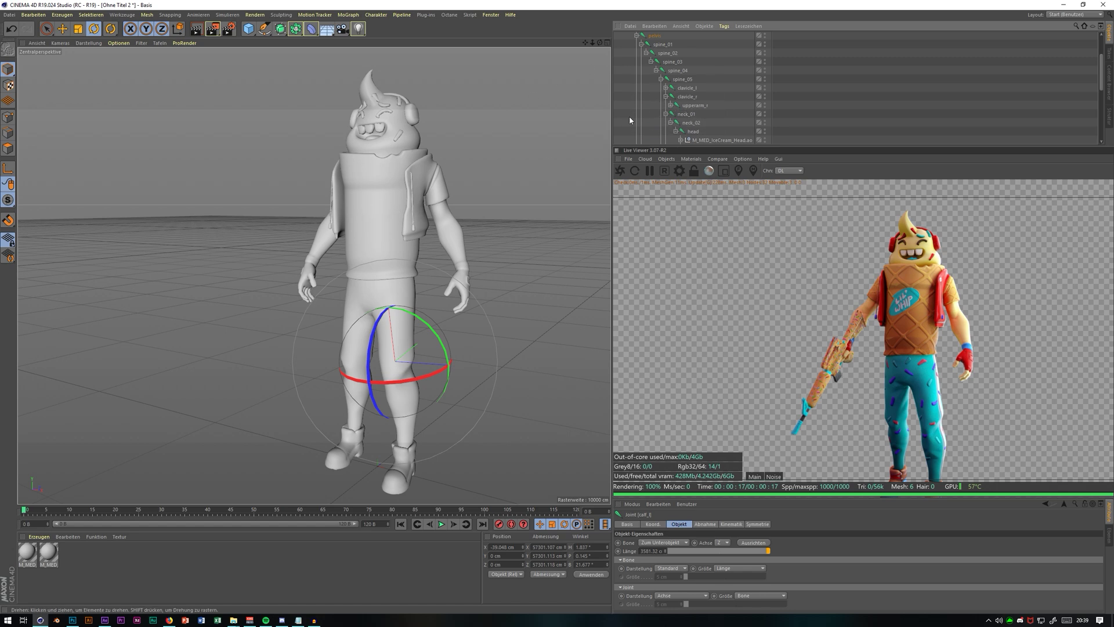
click(677, 70)
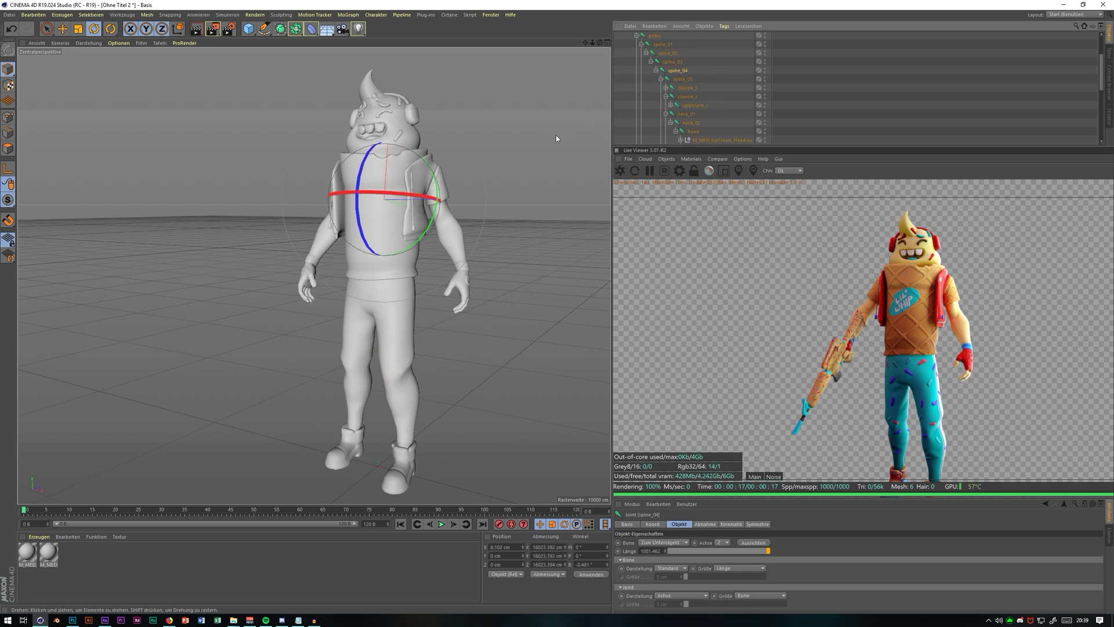
double_click(677, 70)
text(spineAnimation)
key(Return)
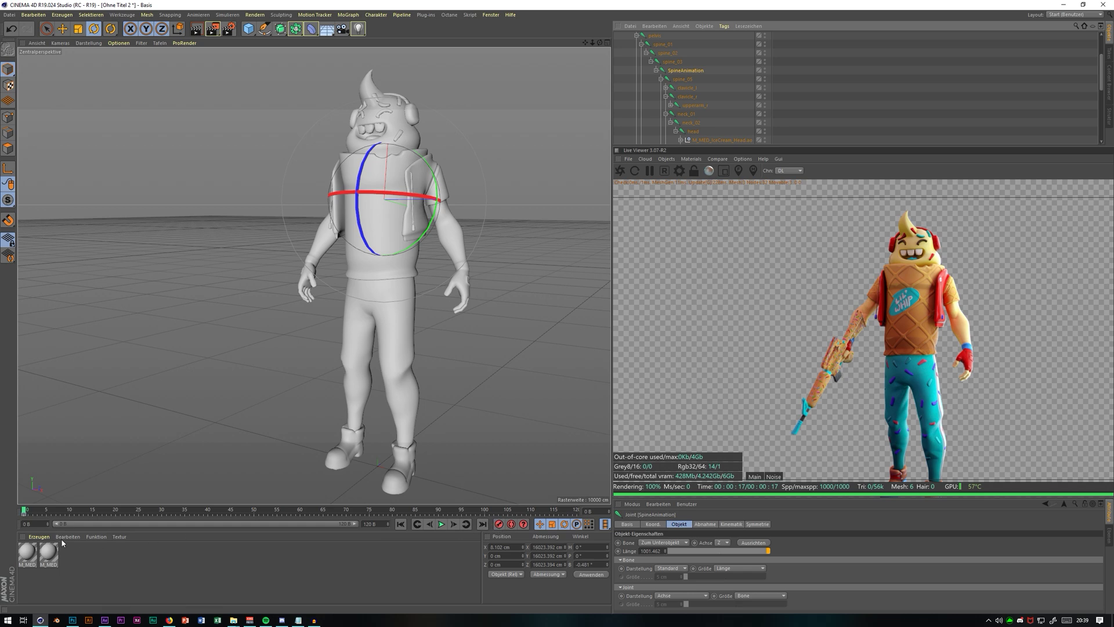
Step: Keyframe the SpineAnimation joint at frames 0, 30 and 90, turning the upper body to a new rotation at frames 30 and 90
drag(26, 513, 162, 527)
drag(359, 220, 363, 245)
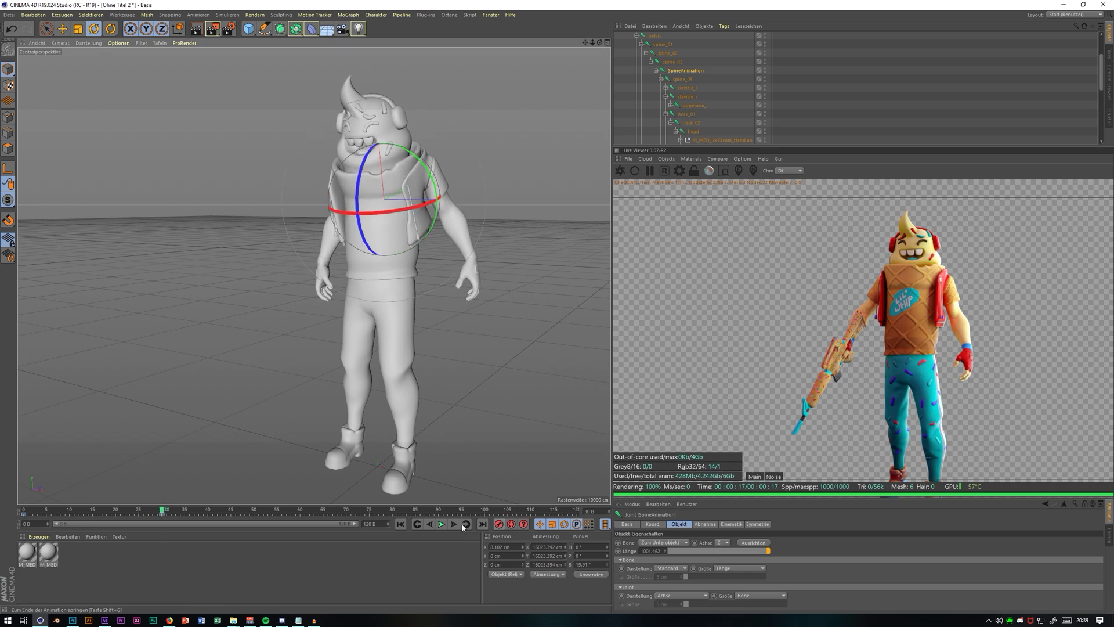
drag(163, 513, 441, 518)
drag(385, 203, 437, 174)
click(502, 526)
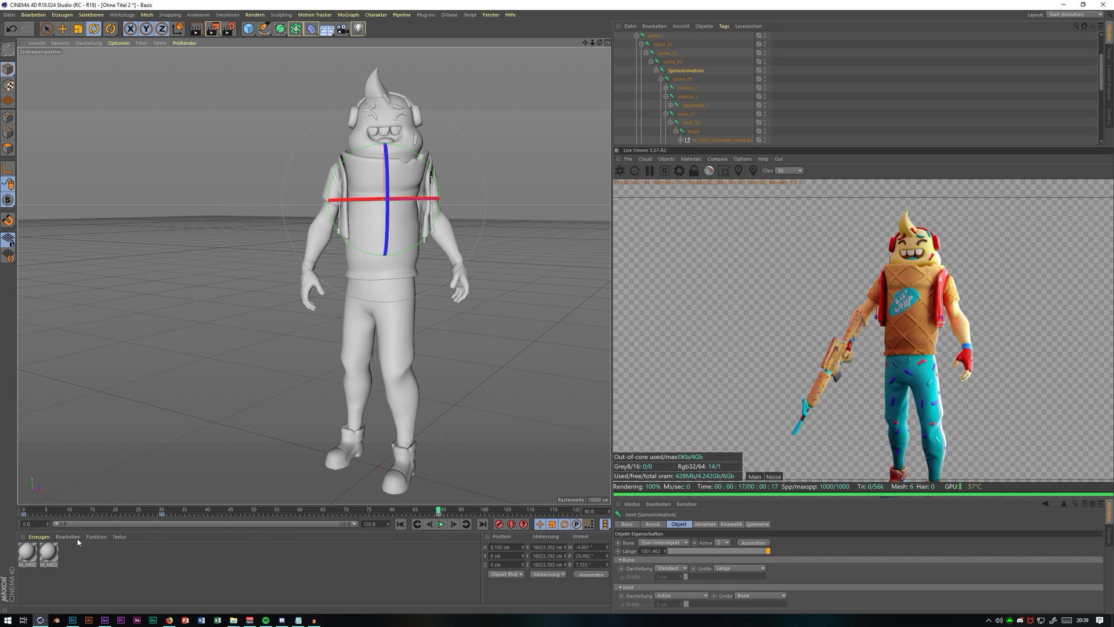
Step: Copy the SpineAnimation keyframe from frame 0 to frame 120 and play back the looping animation
click(23, 515)
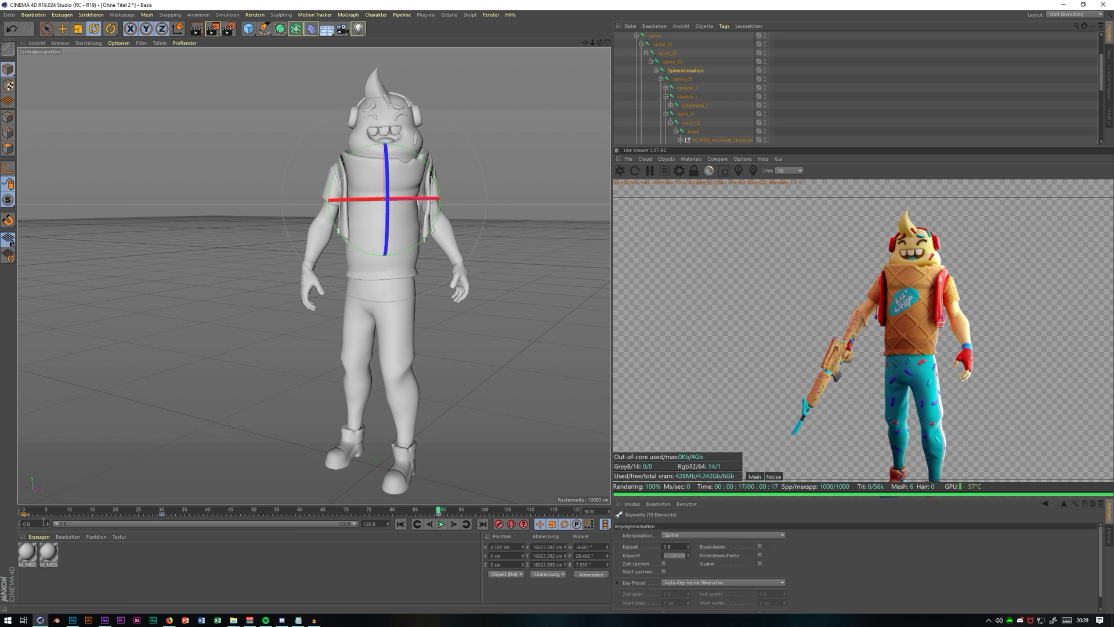
drag(439, 511, 498, 510)
click(441, 524)
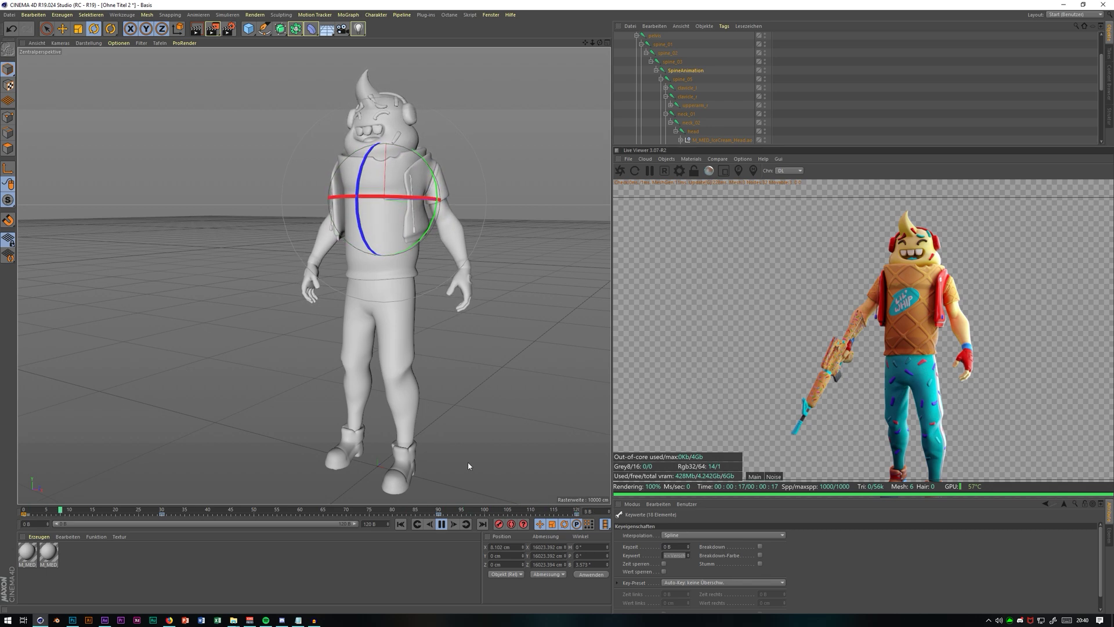
click(442, 524)
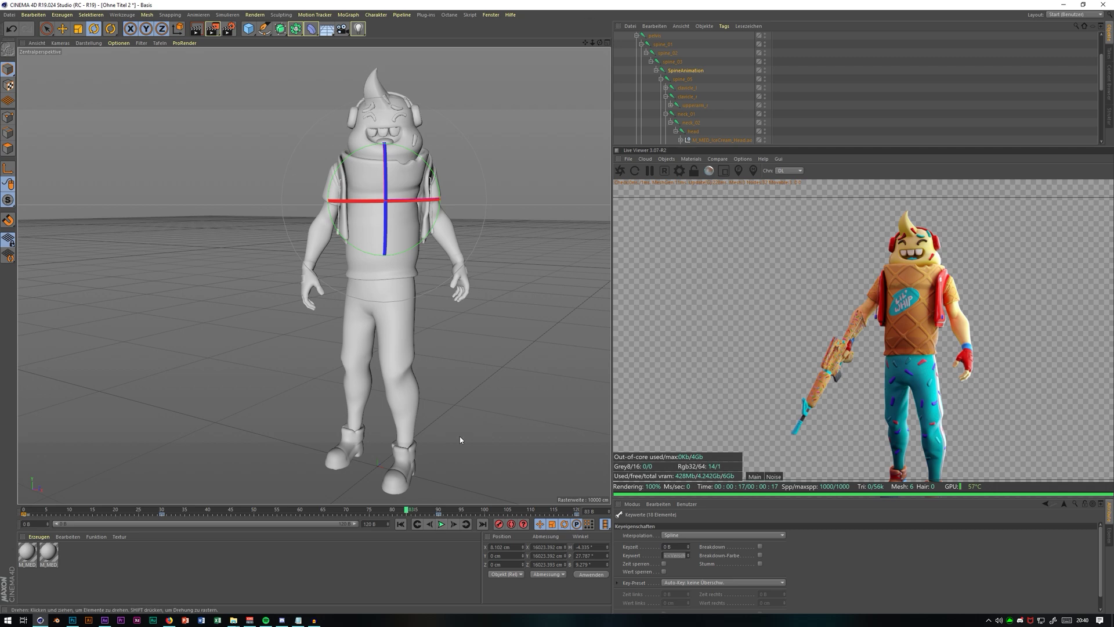
Step: Examine the gun pose at frame 124 in the finished Animation.c4d project and return to Ohne Titel 2
click(491, 14)
click(522, 225)
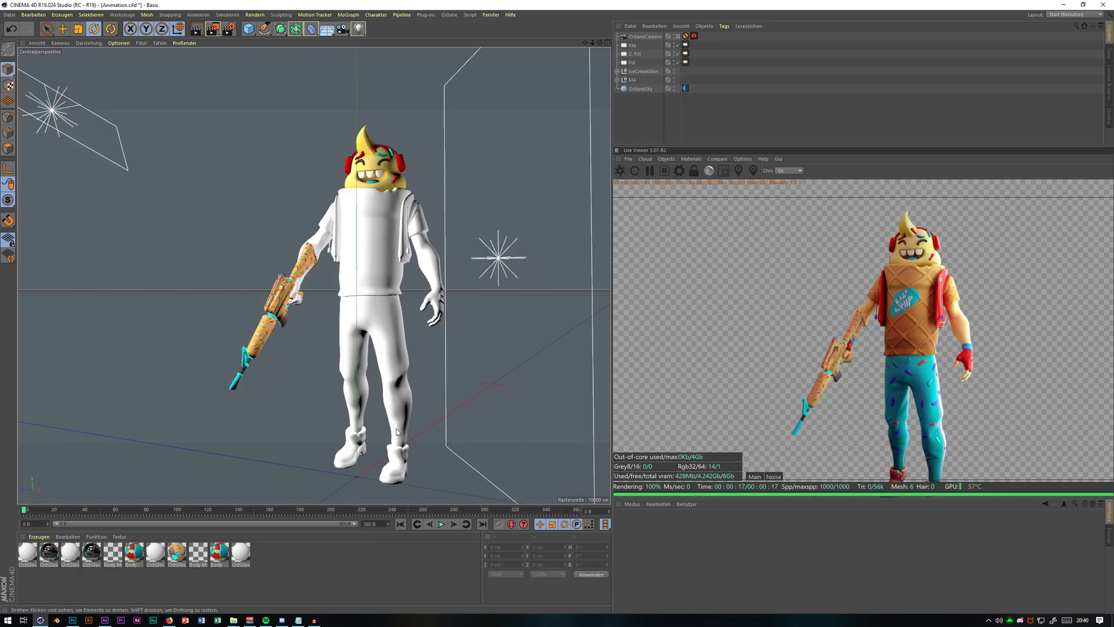
drag(25, 512, 216, 513)
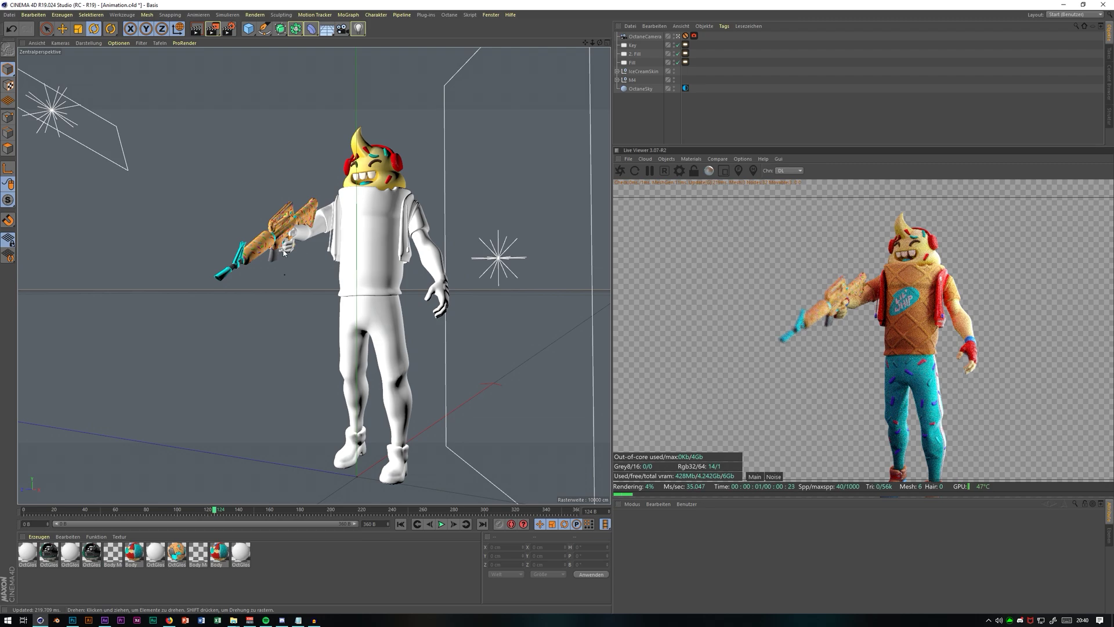
click(490, 14)
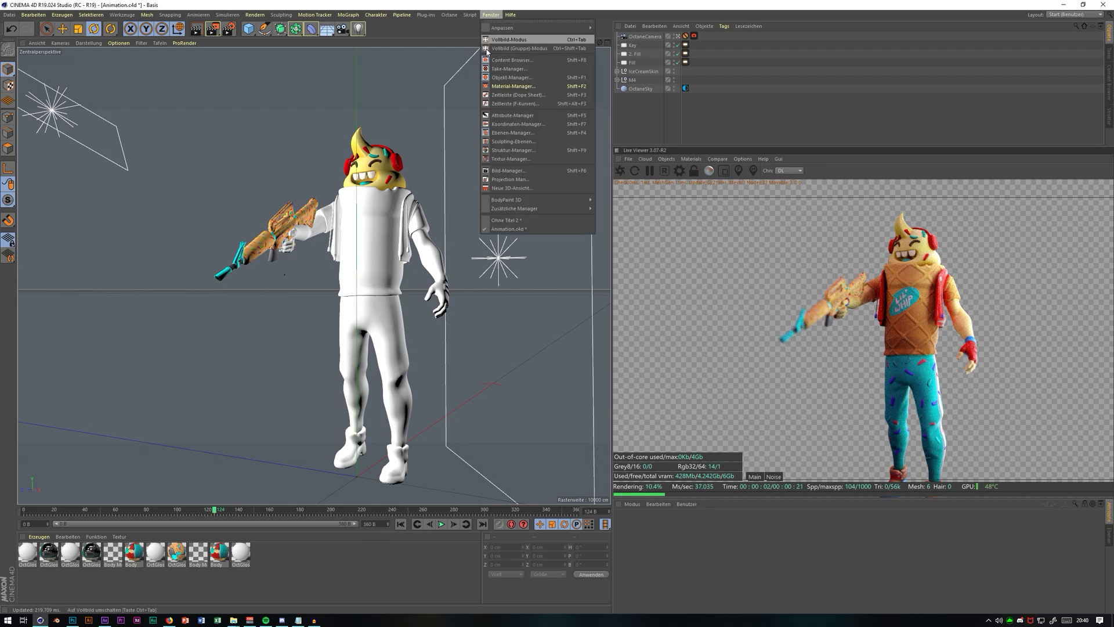
click(510, 220)
Step: Merge M4.fbx from the IceCreamModels M4 folder into the Ohne Titel 2 scene, accepting the import settings
scroll(704, 110, down, 3)
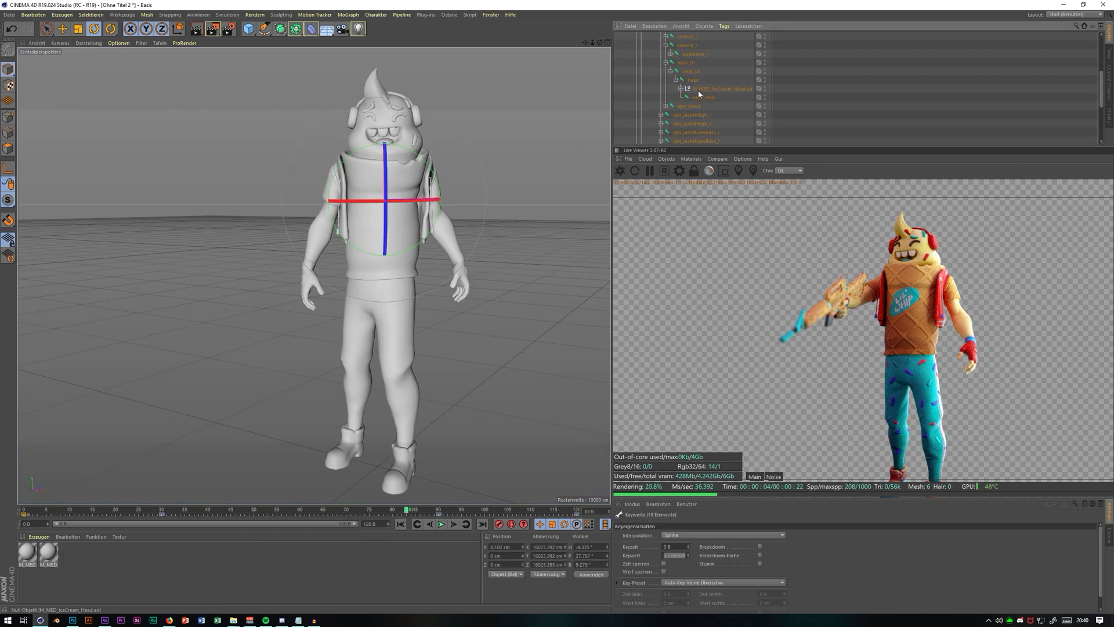
scroll(715, 107, down, 3)
scroll(714, 106, down, 3)
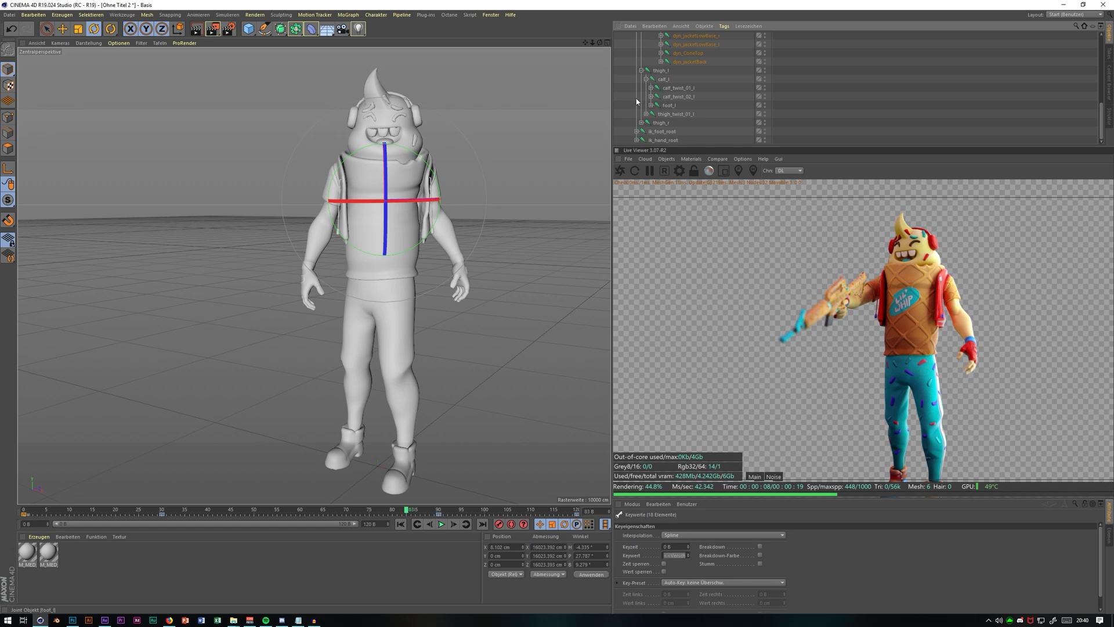
click(630, 26)
click(641, 40)
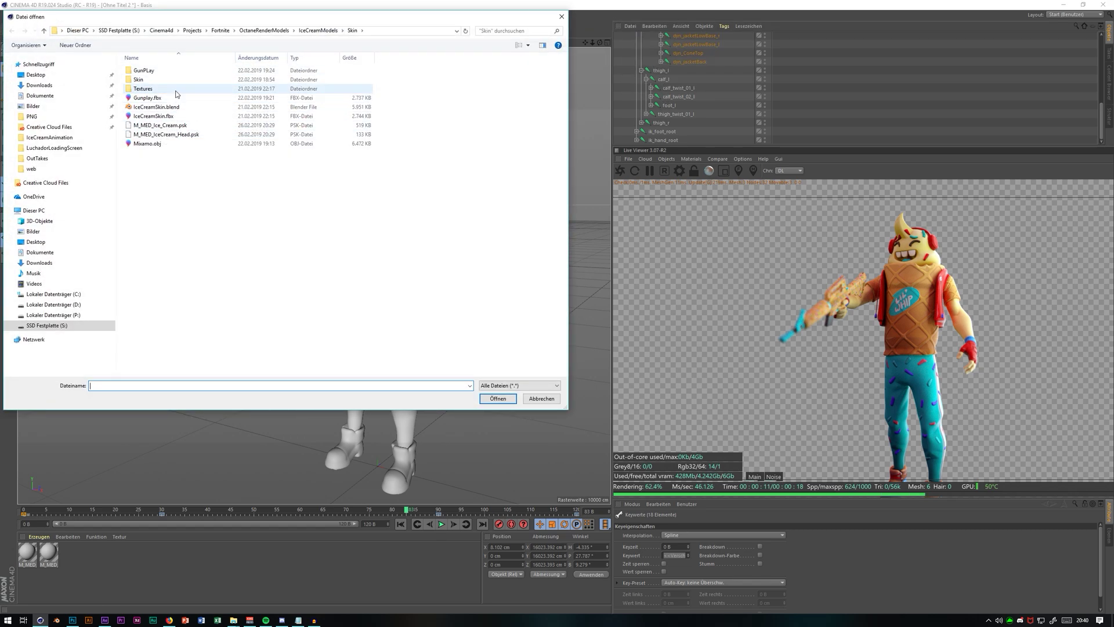
click(325, 31)
double_click(153, 88)
click(150, 89)
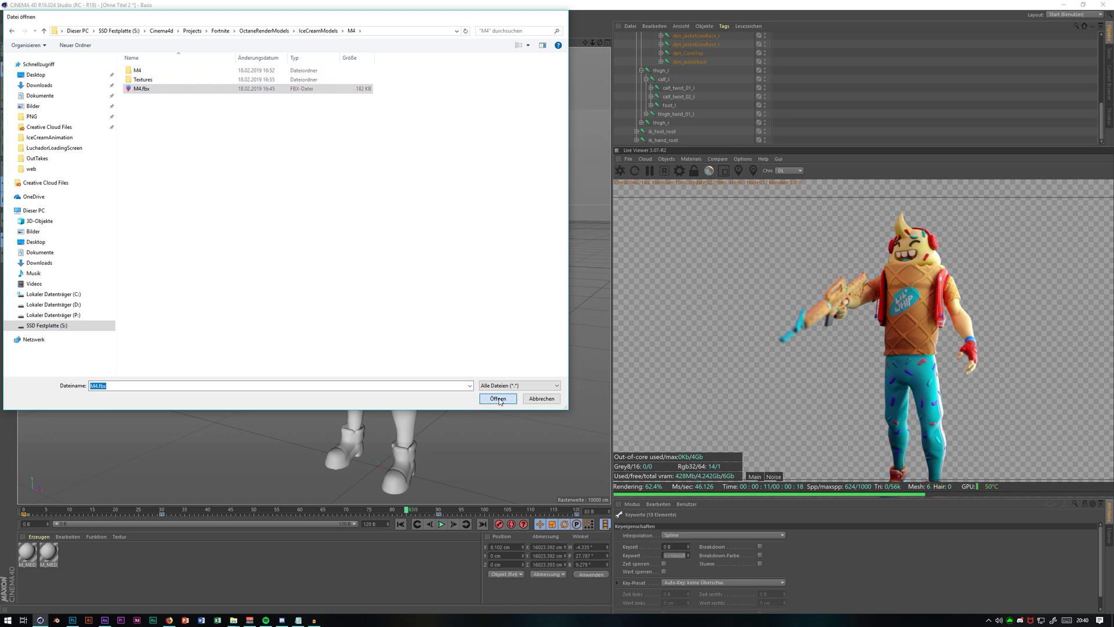
click(498, 398)
click(481, 492)
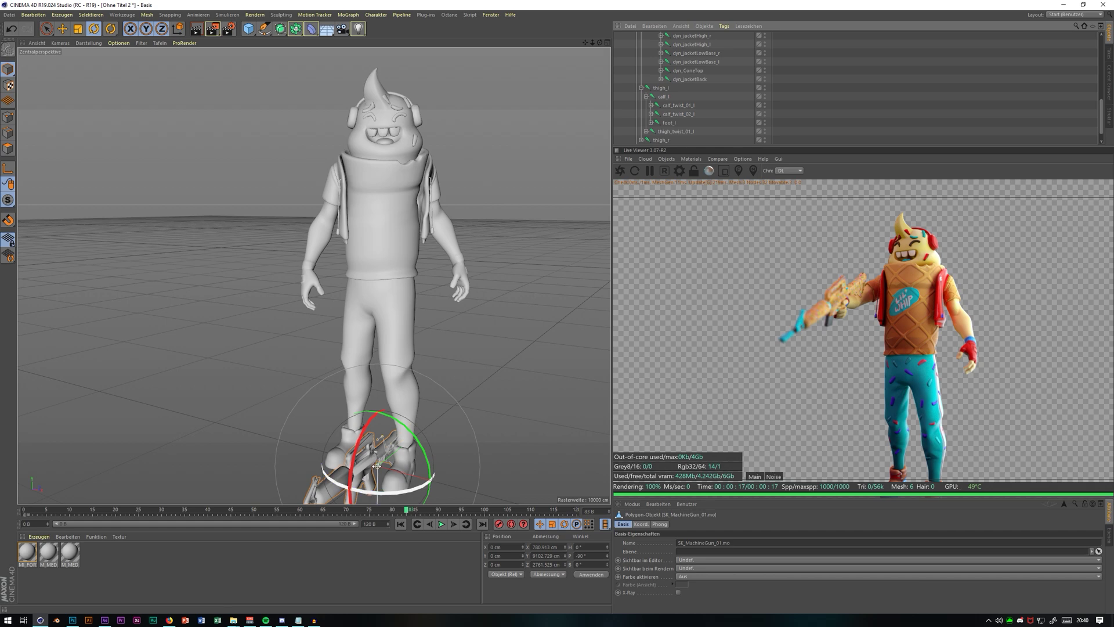
Step: Try to raise the imported machine gun mesh on its own and undo the move
key(e)
drag(381, 485, 387, 356)
key(ctrl+z)
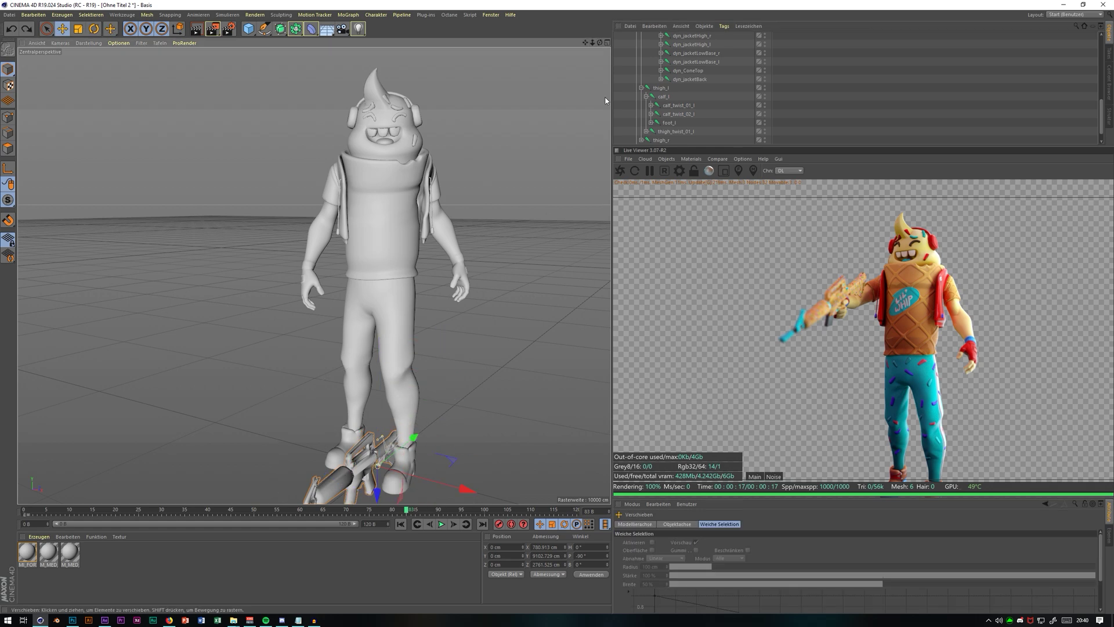
Step: Group SK_MachineGun_01.mo and SK_MachineGun_01.ao under a null named M4
scroll(684, 63, up, 8)
click(659, 46)
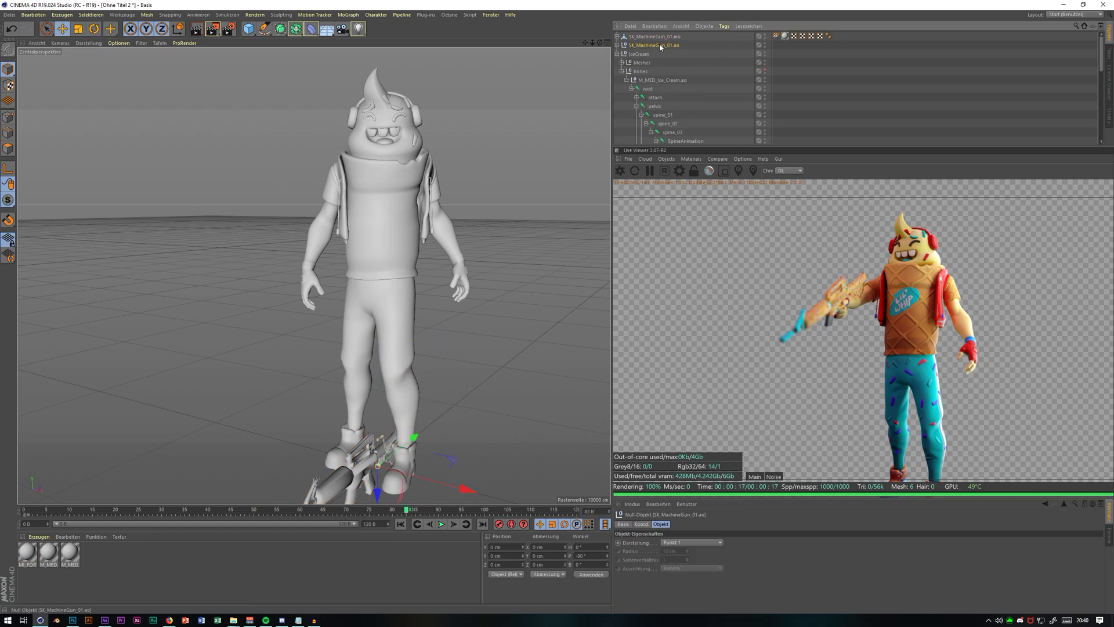
shift+click(662, 38)
key(alt+g)
double_click(638, 37)
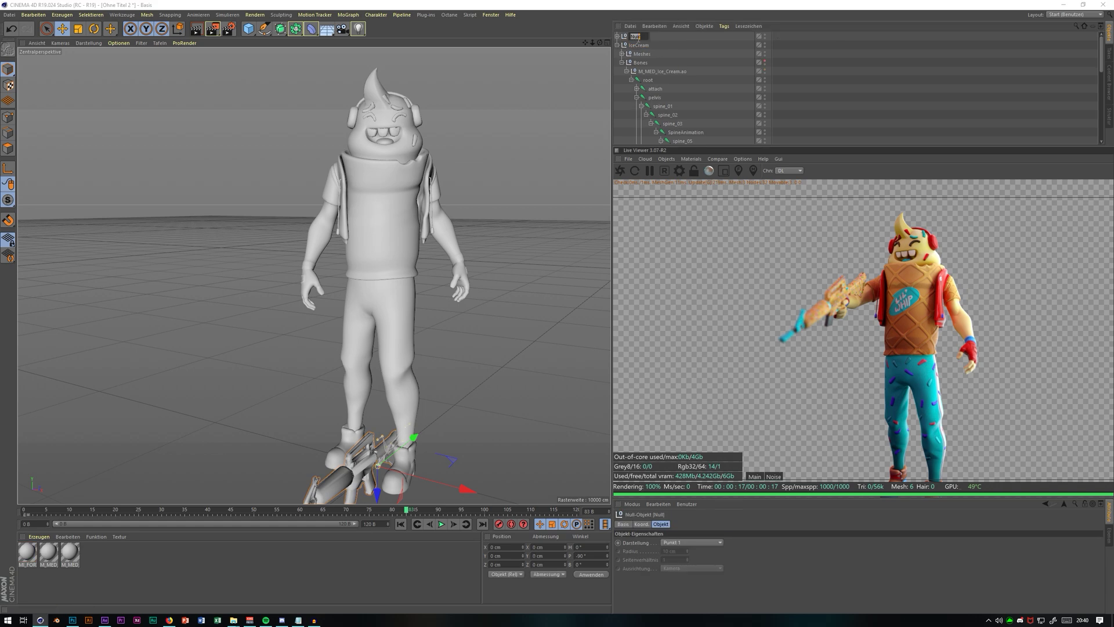
text(M4)
key(Return)
Step: Move the M4 group up and sideways to the character's right hand
drag(377, 482, 376, 316)
drag(468, 297, 335, 288)
drag(292, 321, 292, 346)
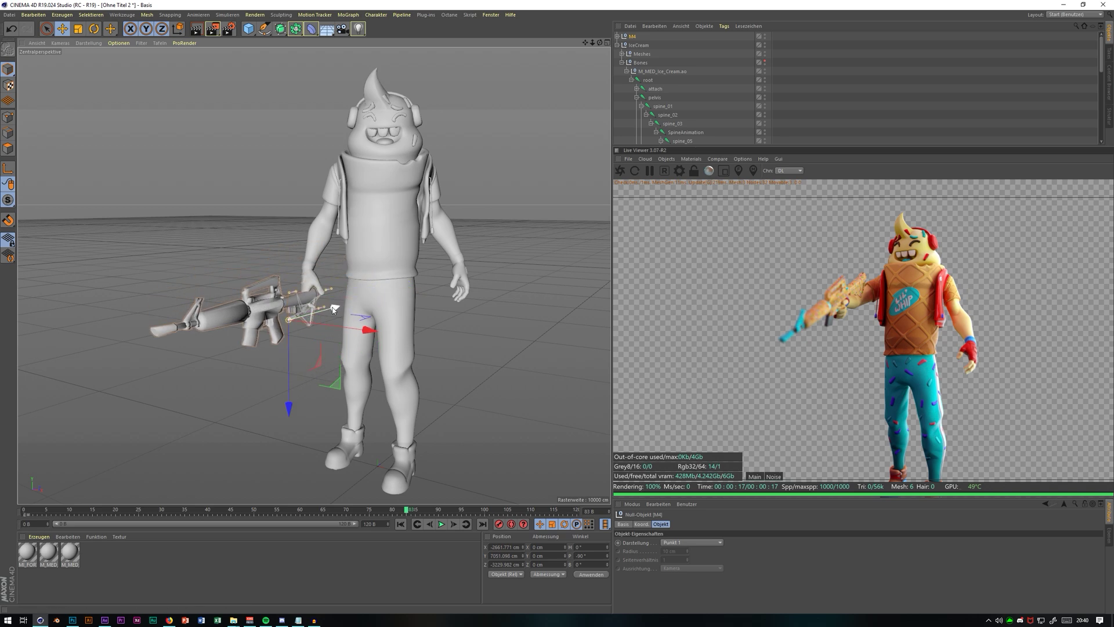
drag(336, 309, 355, 304)
Step: Expand the M4 group and rename its machine gun bone null as BonesM4
click(618, 36)
click(656, 53)
double_click(656, 55)
text(Bone)
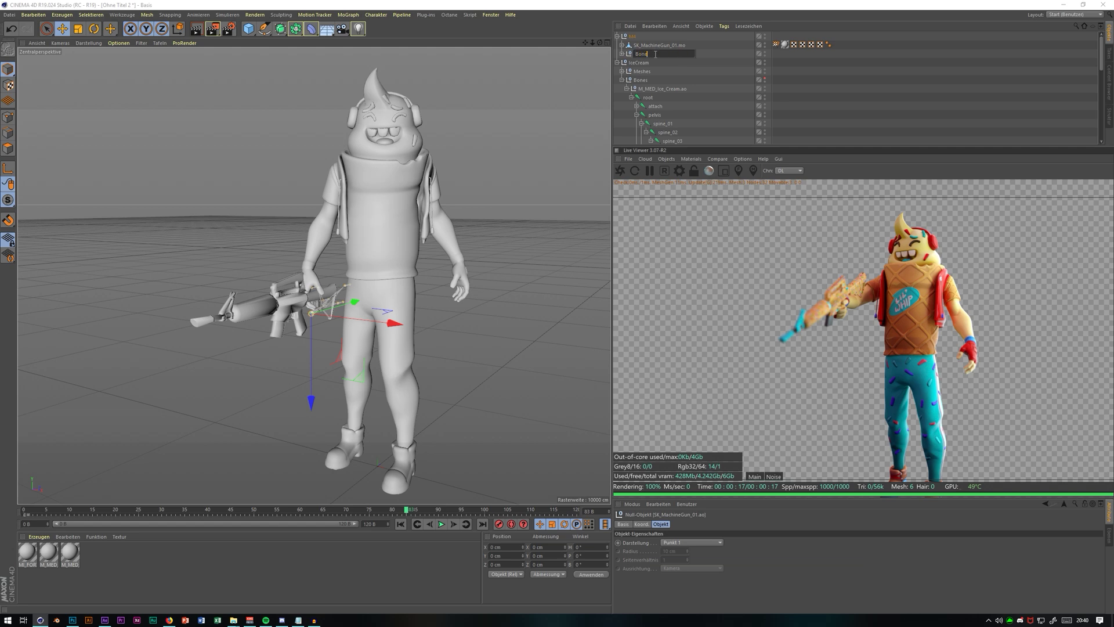
text(sM4)
key(Return)
Step: Nest the BonesM4 null under the character's hand_r joint in the skeleton hierarchy
drag(656, 56, 688, 94)
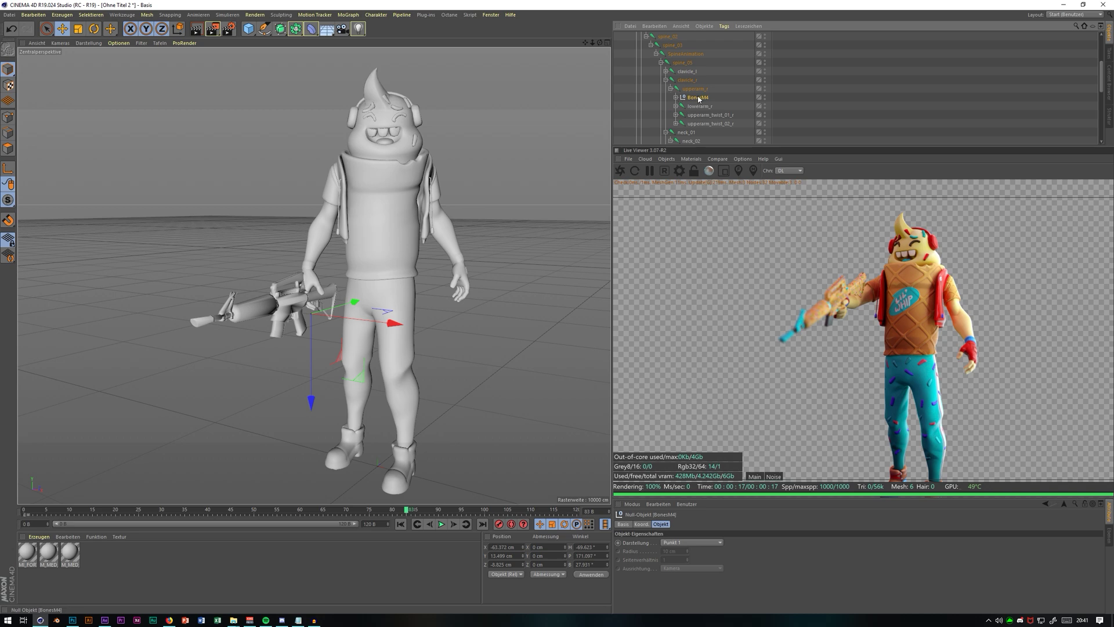
click(675, 106)
click(681, 115)
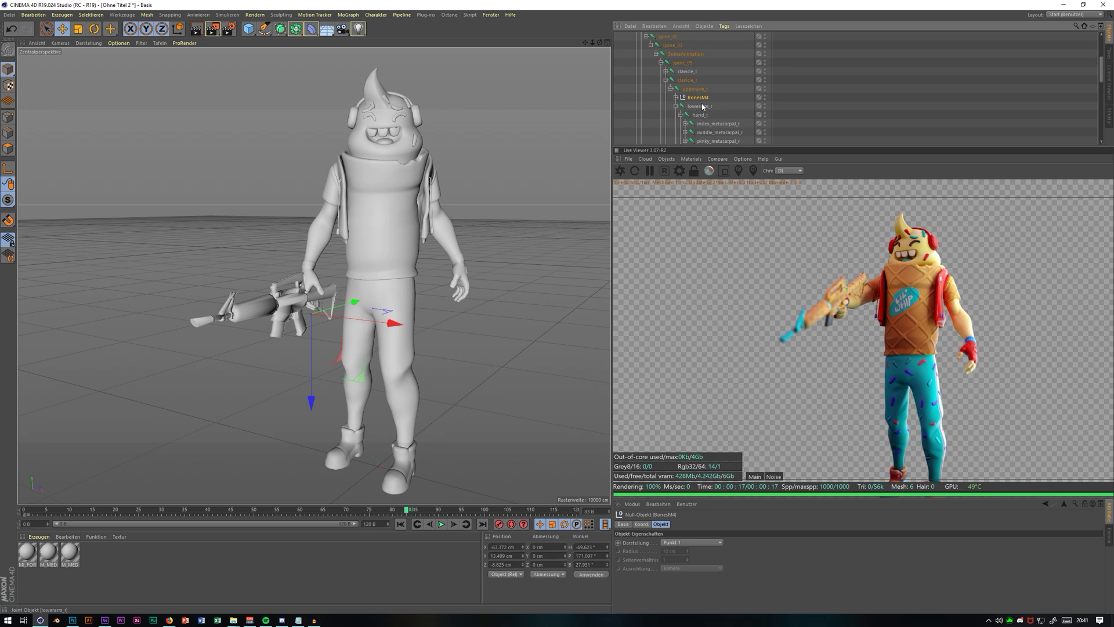
drag(703, 119, 702, 116)
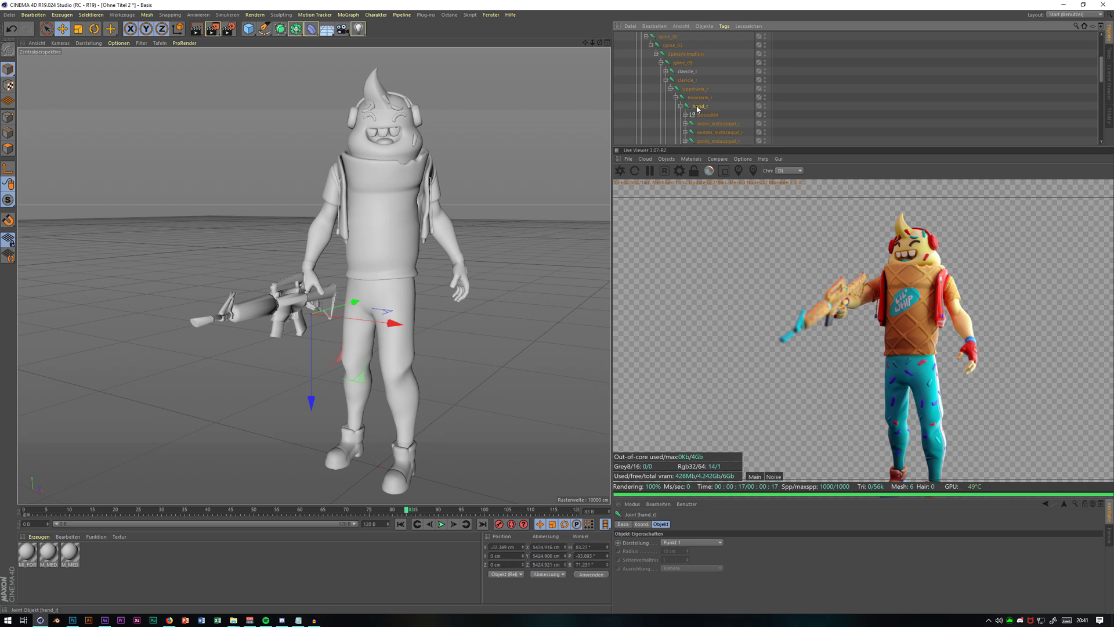
Step: Try rotating the hand_r and clavicle_r joints to test the gun's attachment, and undo the rotation
click(699, 106)
key(r)
drag(323, 303, 325, 278)
click(687, 80)
drag(376, 139, 385, 225)
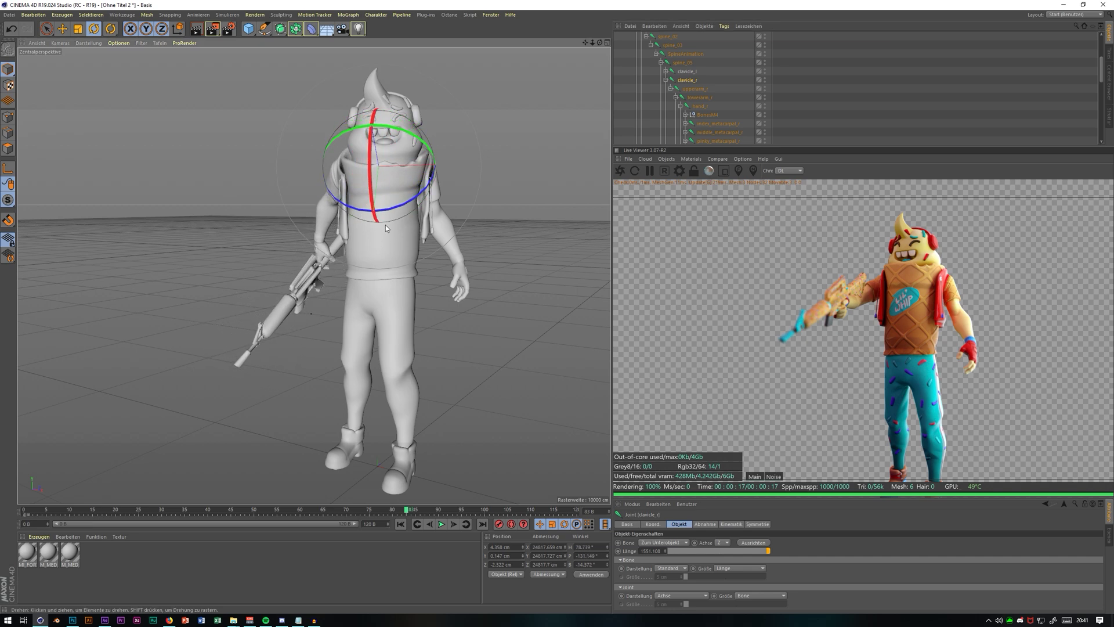
key(ctrl+z)
Step: Select the SpineAnimation joint and scrub its animation back to frame 0
scroll(709, 101, up, 5)
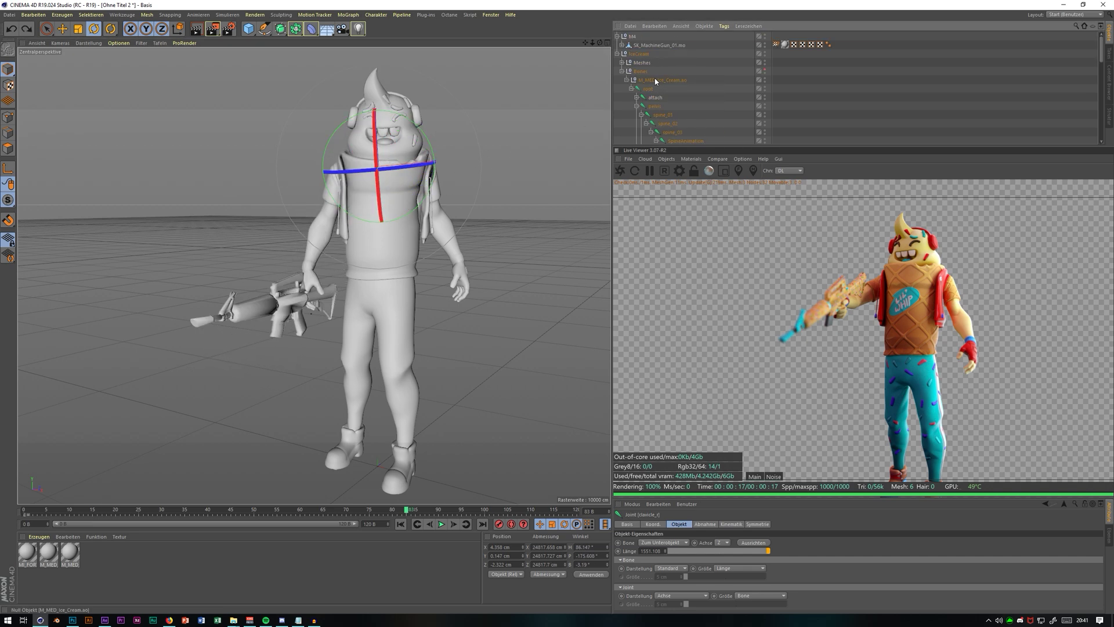
scroll(668, 94, down, 5)
scroll(667, 95, up, 3)
click(699, 112)
scroll(687, 98, up, 2)
click(687, 89)
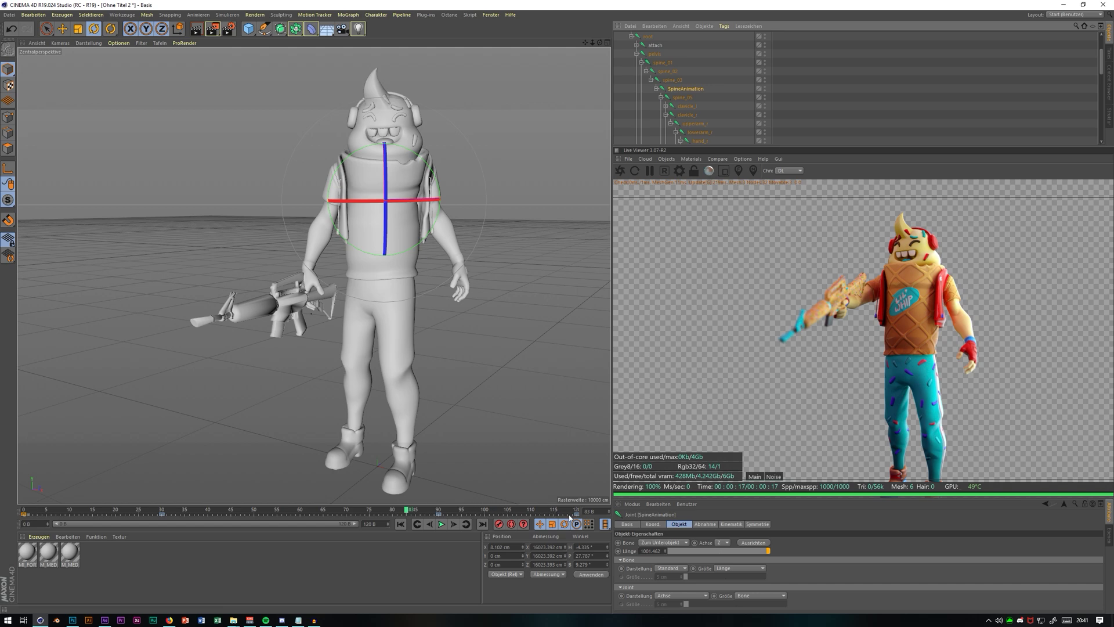
drag(411, 514, 23, 510)
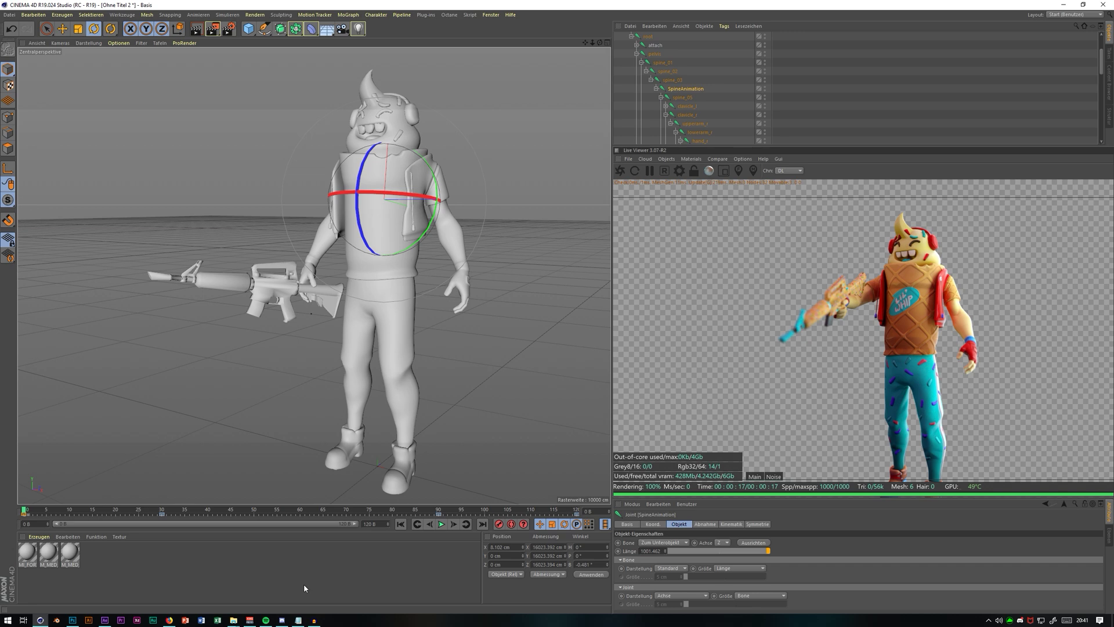
Step: Switch to the text editor, check the Render Settings entry in TutorialSkript.txt, and minimize the window
click(298, 619)
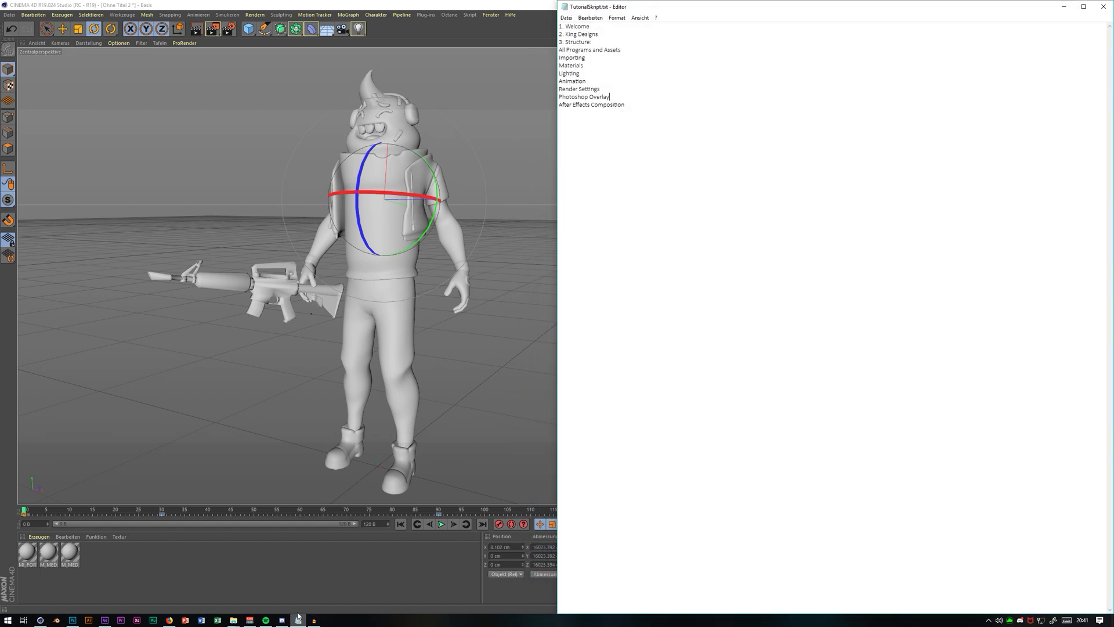
drag(600, 90, 548, 82)
click(604, 92)
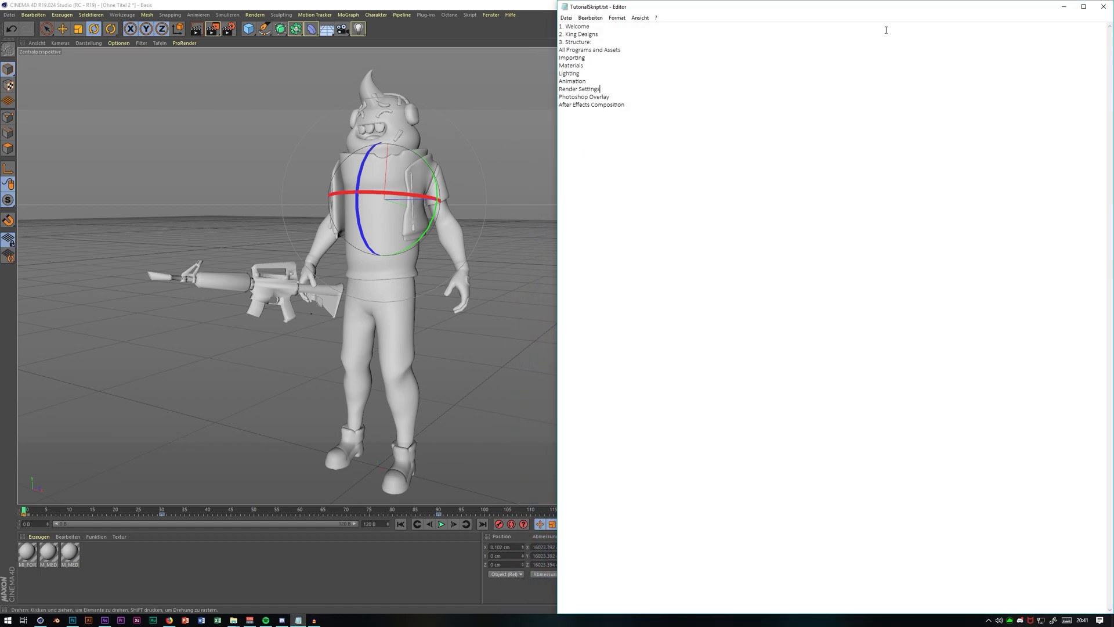
click(1064, 6)
Step: Switch to the Animation.c4d project in Cinema 4D and move the timeline to frame 238
click(491, 14)
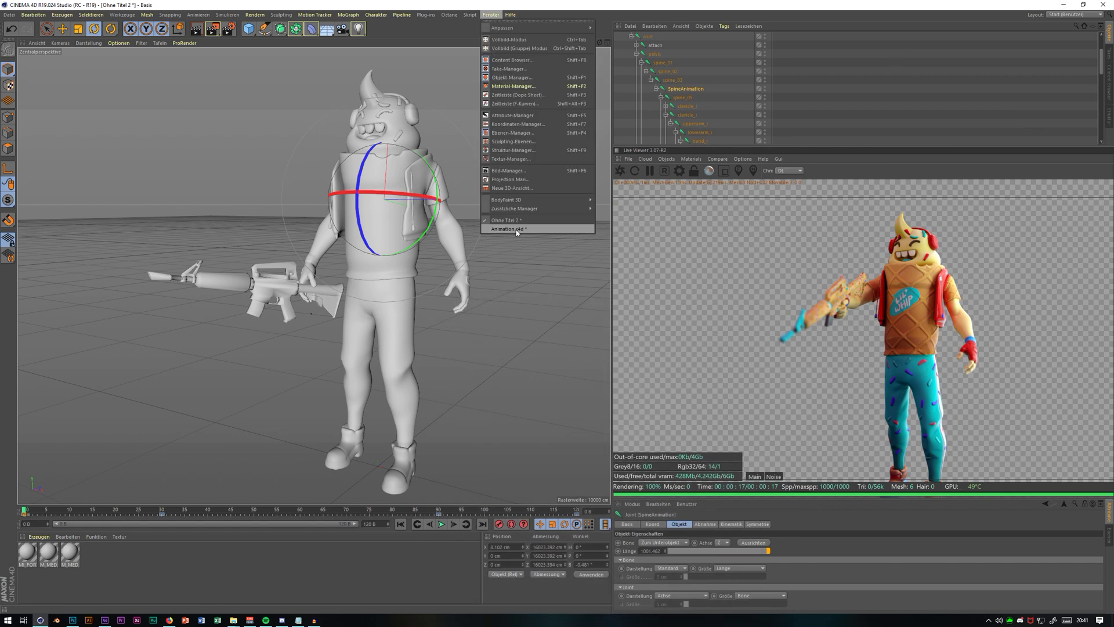
click(516, 230)
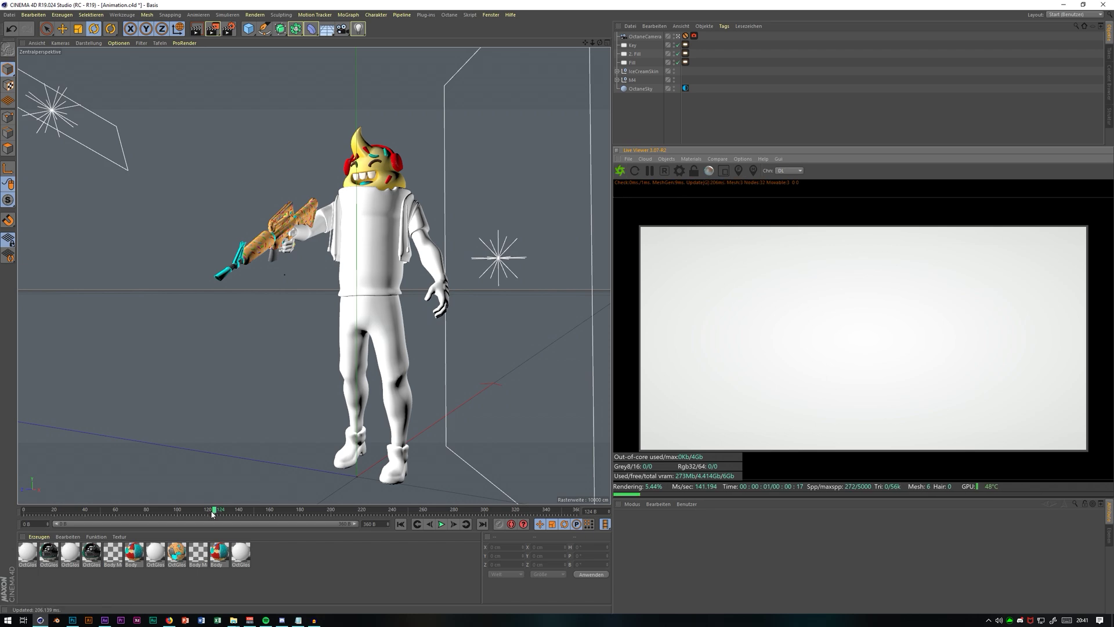
drag(212, 513, 388, 513)
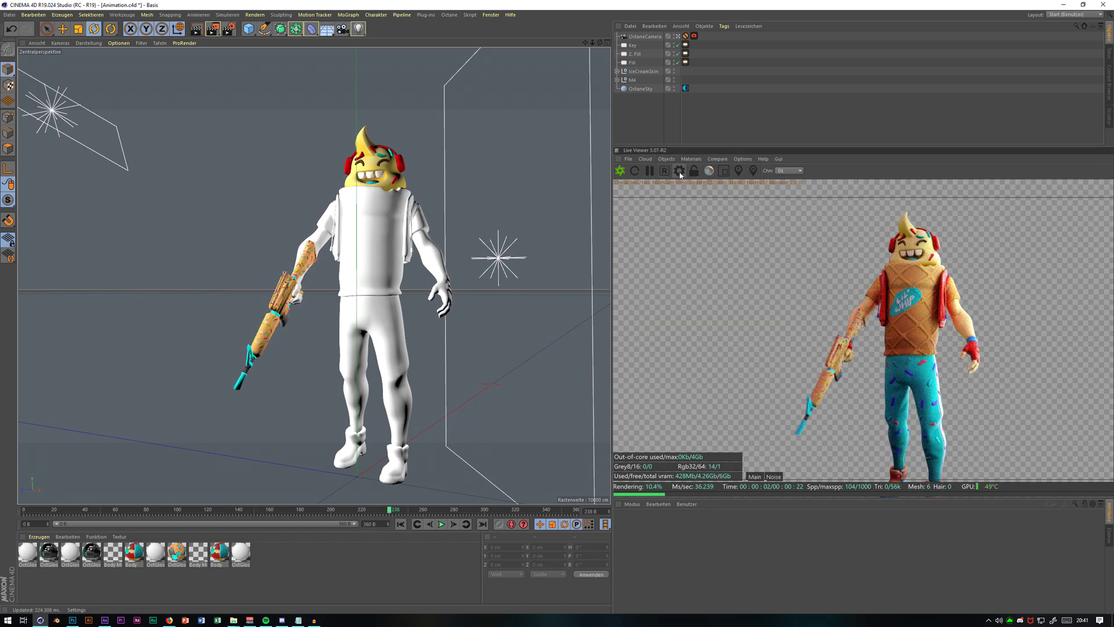
Step: Open the Octane Settings in an enlarged window and review the available kernels, keeping Pathtracing
click(679, 171)
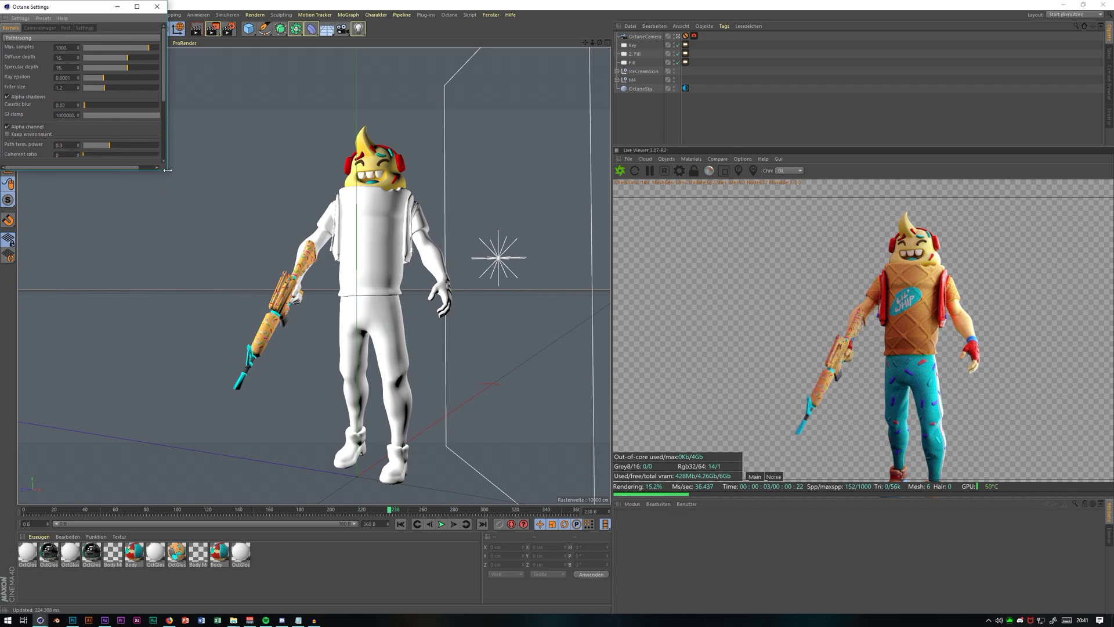
drag(167, 172, 555, 452)
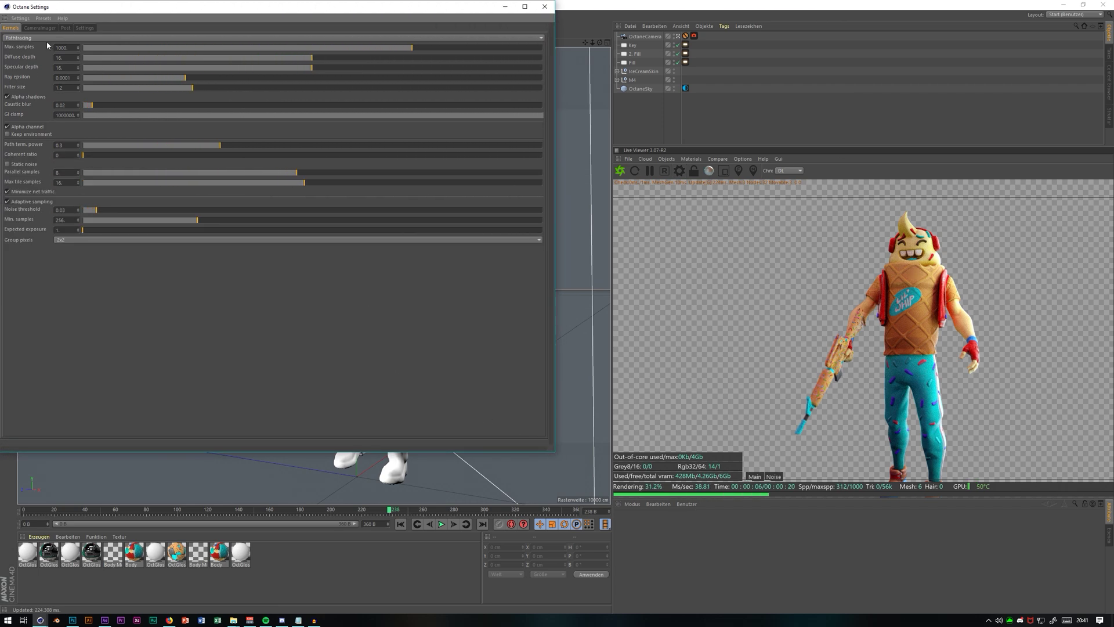
click(39, 38)
click(169, 307)
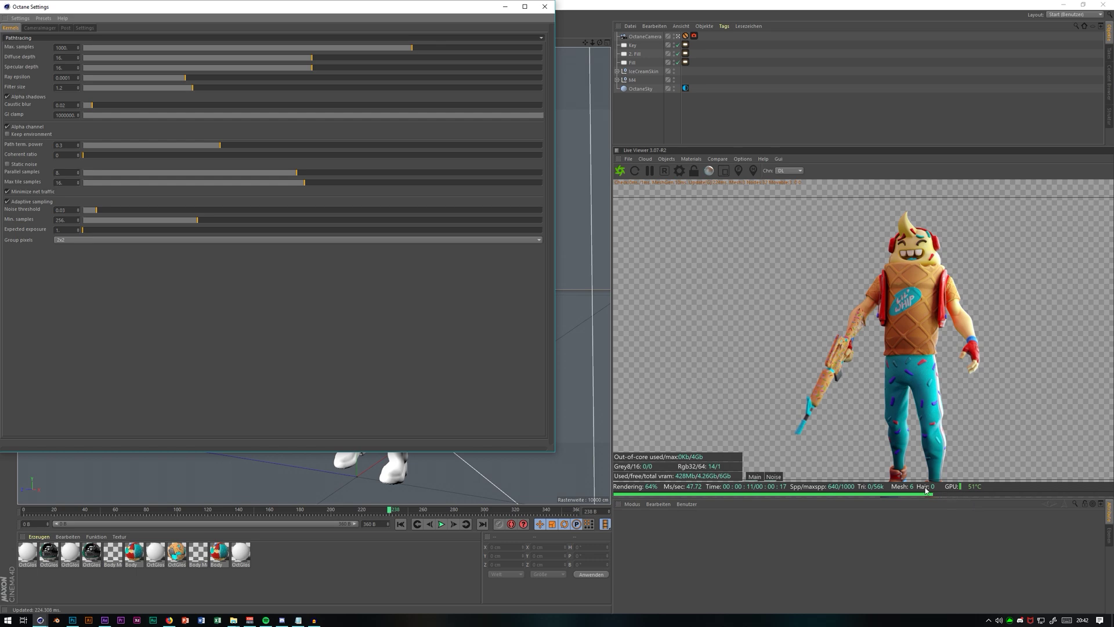
Step: Inspect the character render in the Live Viewer, compare its Noise and Main passes, and minimize the Octane Settings
click(924, 330)
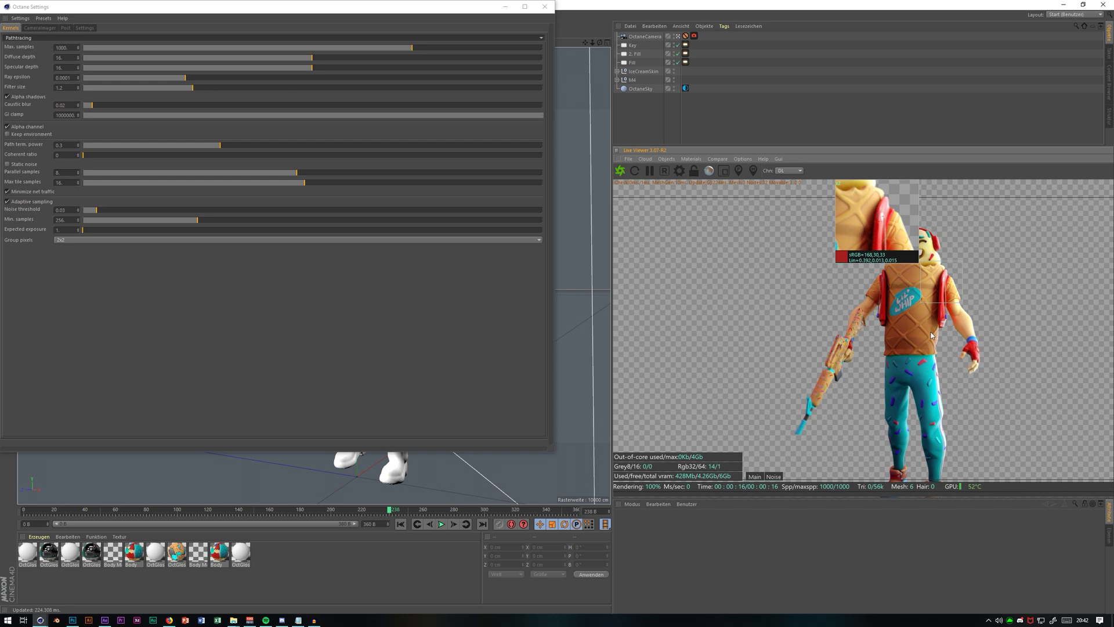
click(938, 275)
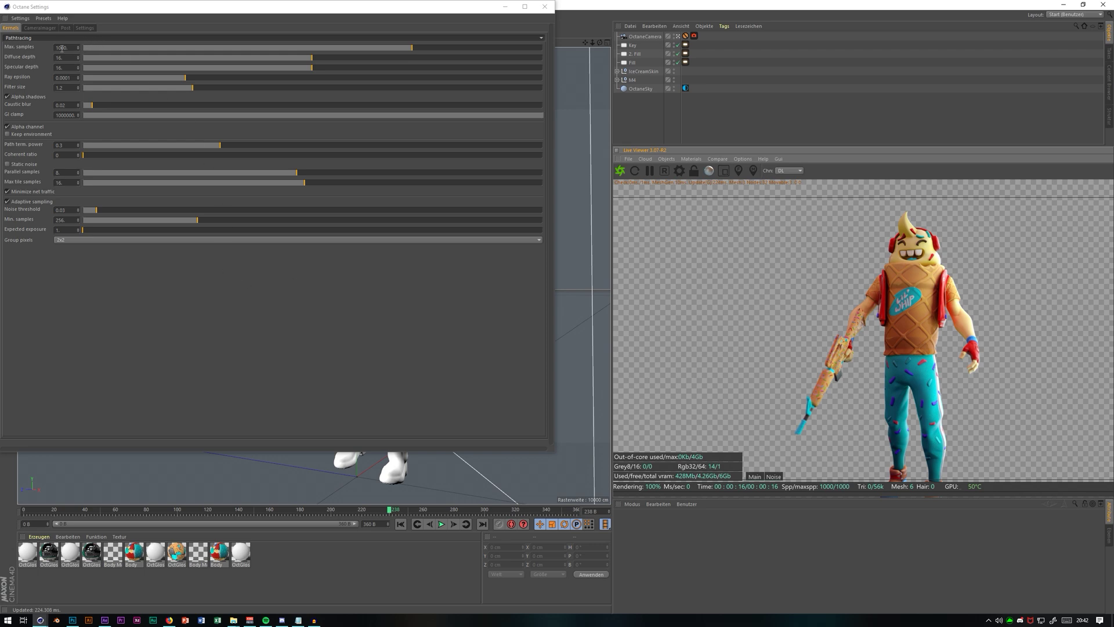
click(775, 476)
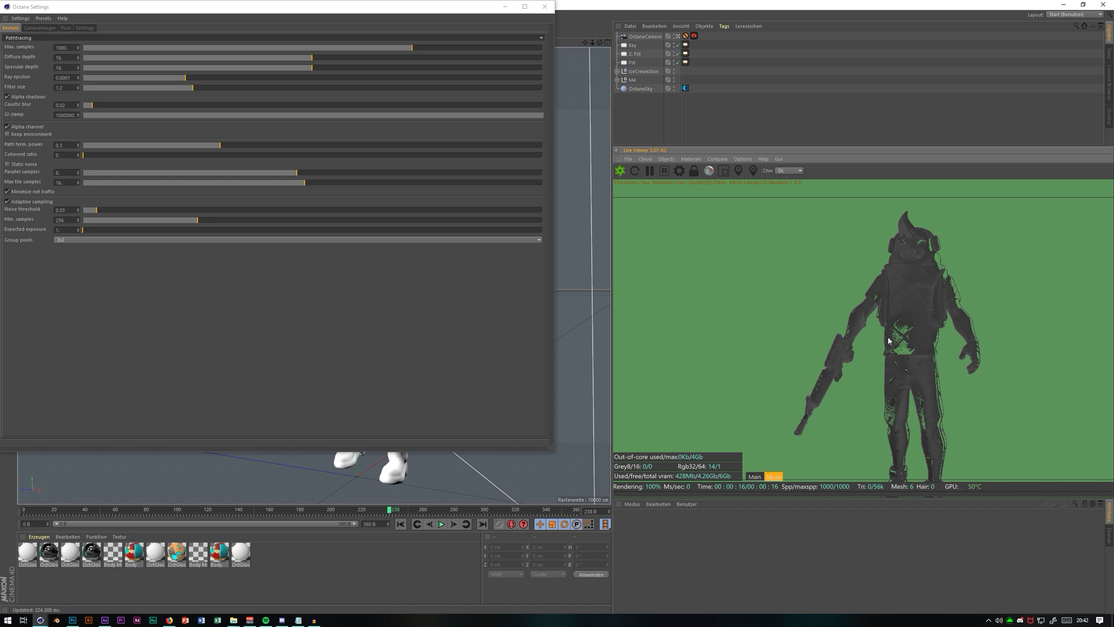
click(755, 478)
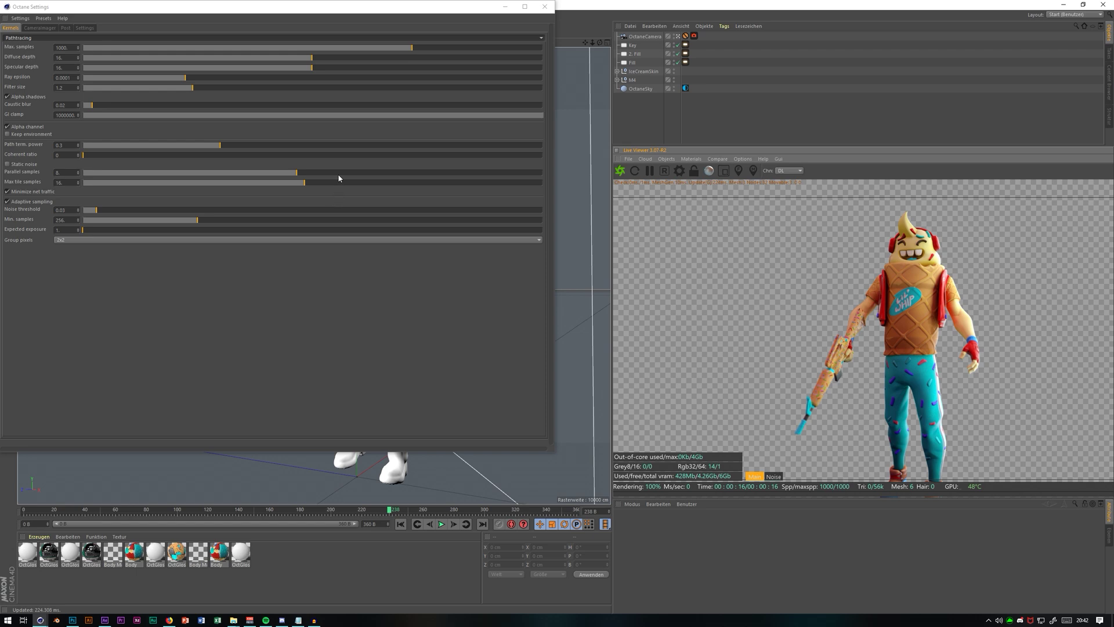
click(505, 7)
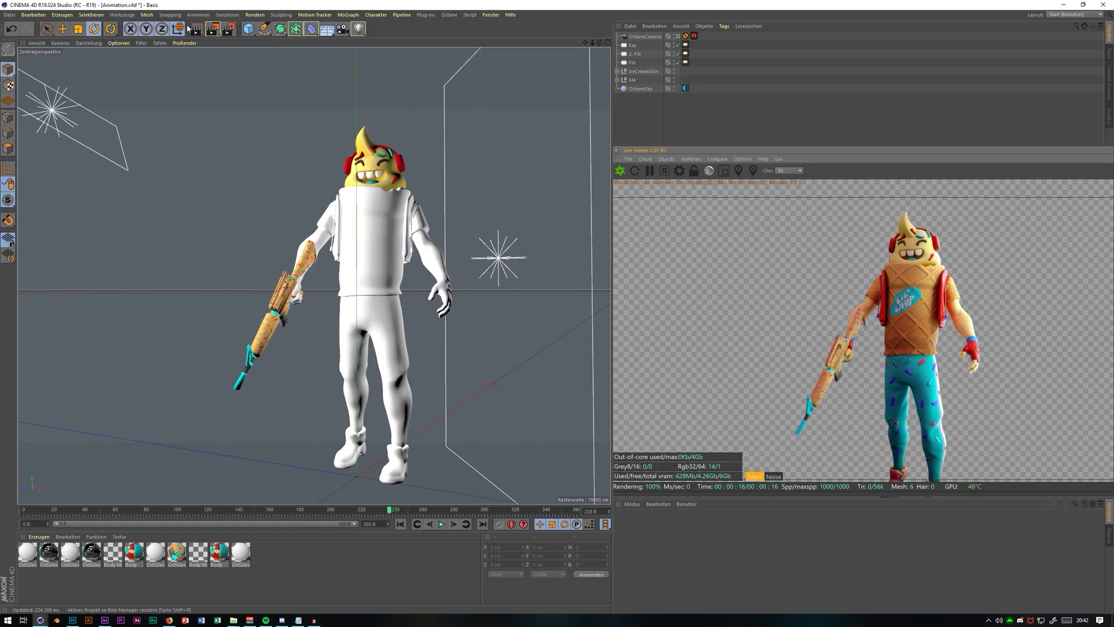
Step: Open the render settings and review the save options and the list of output formats, keeping MP4
click(232, 30)
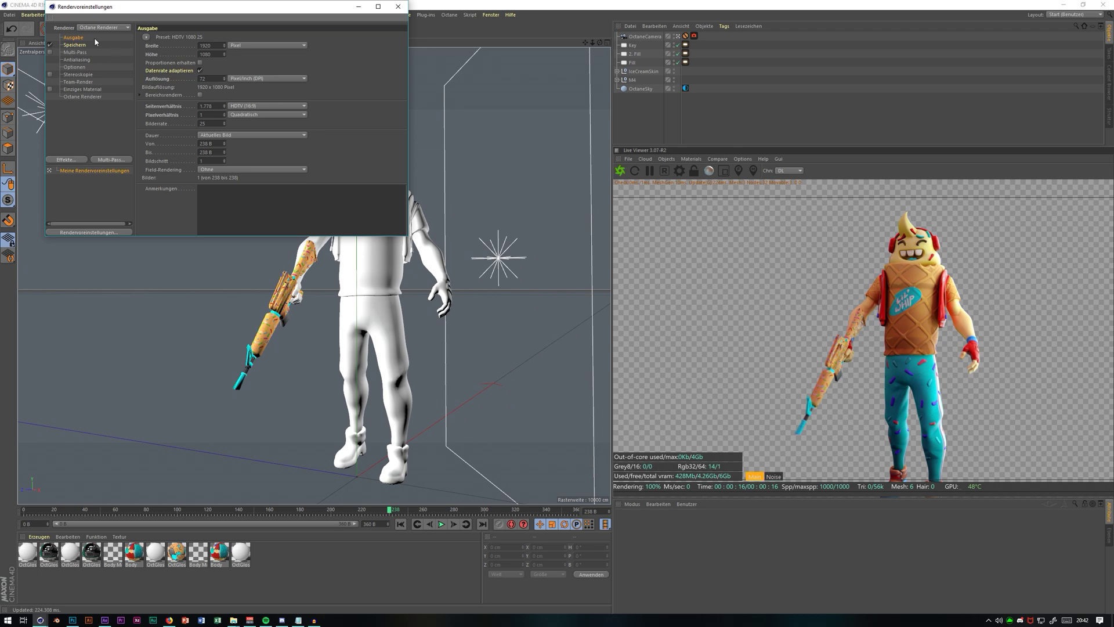
click(74, 45)
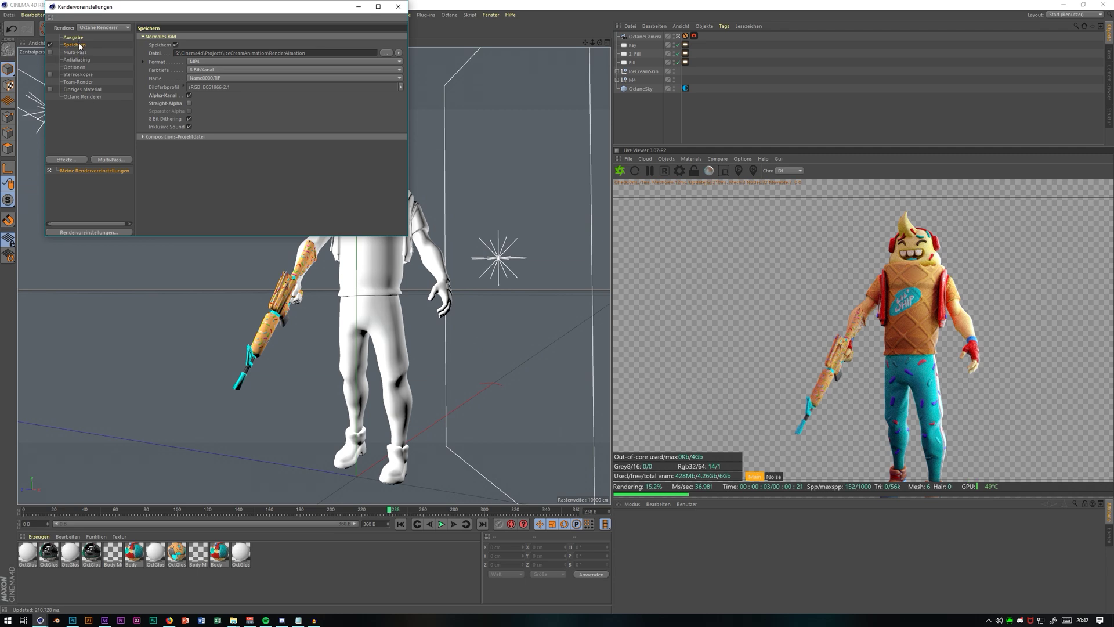
click(208, 62)
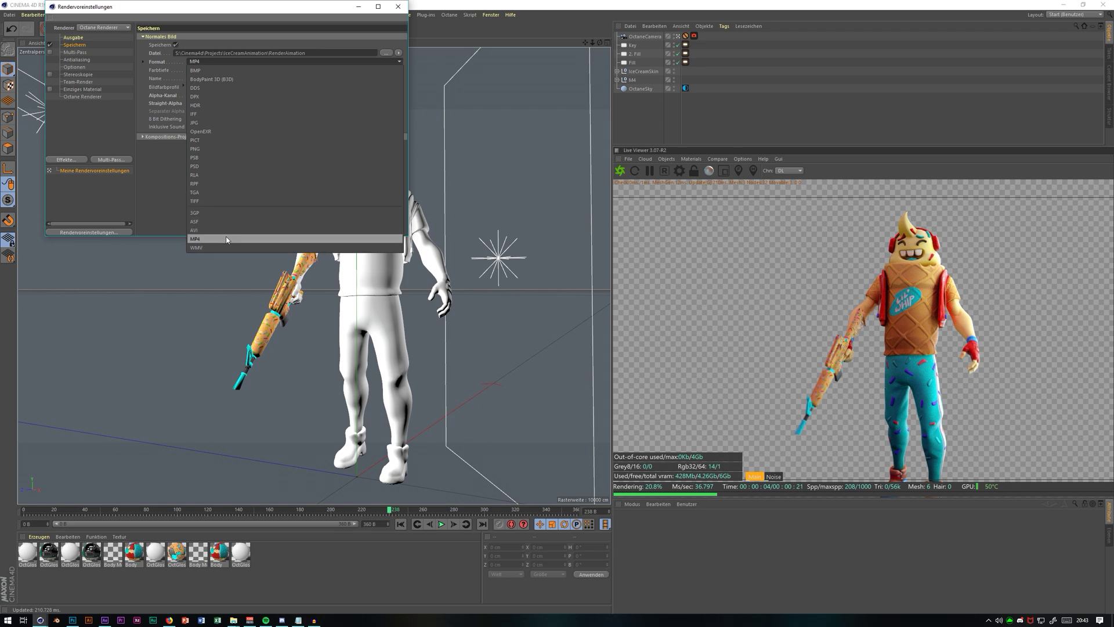
click(142, 179)
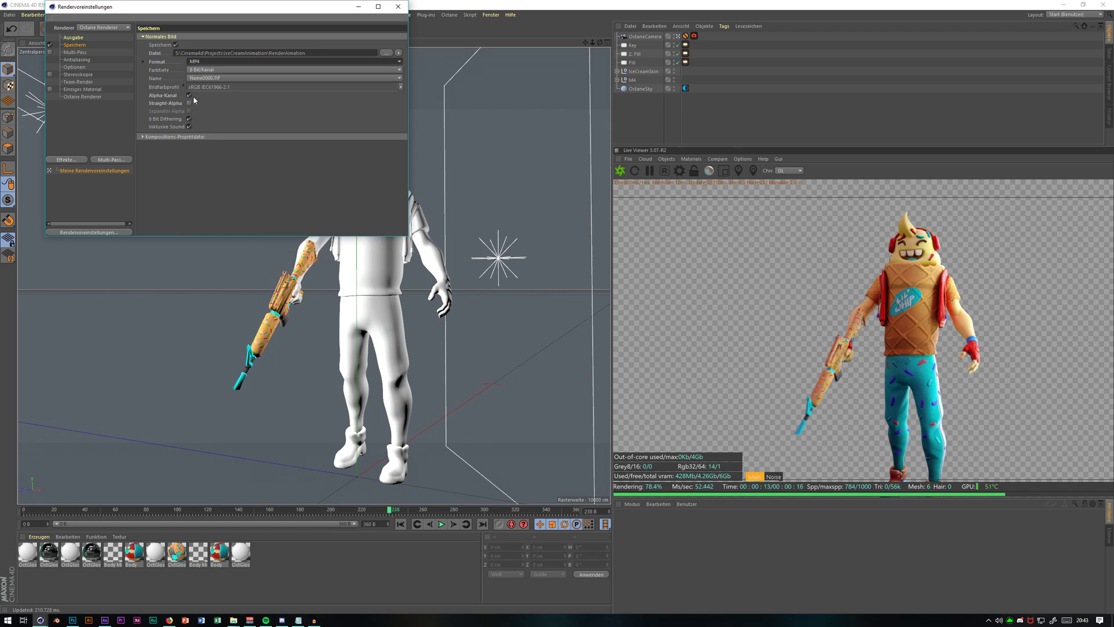
Step: Set the render output's frame range to Alle Bilder
click(80, 39)
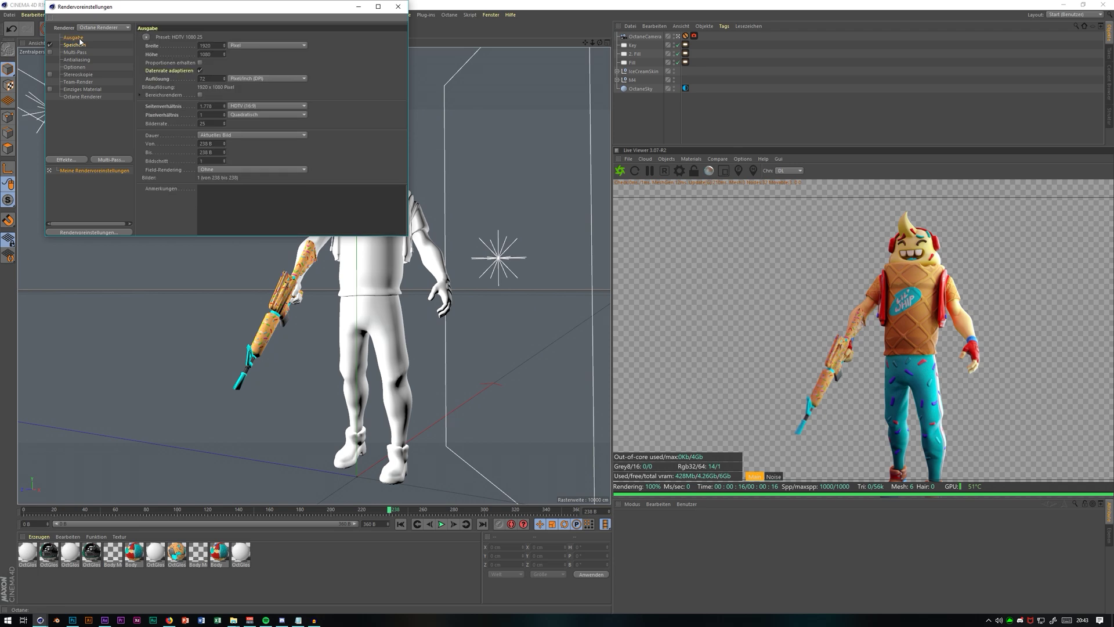
key(Tab)
click(215, 137)
click(229, 161)
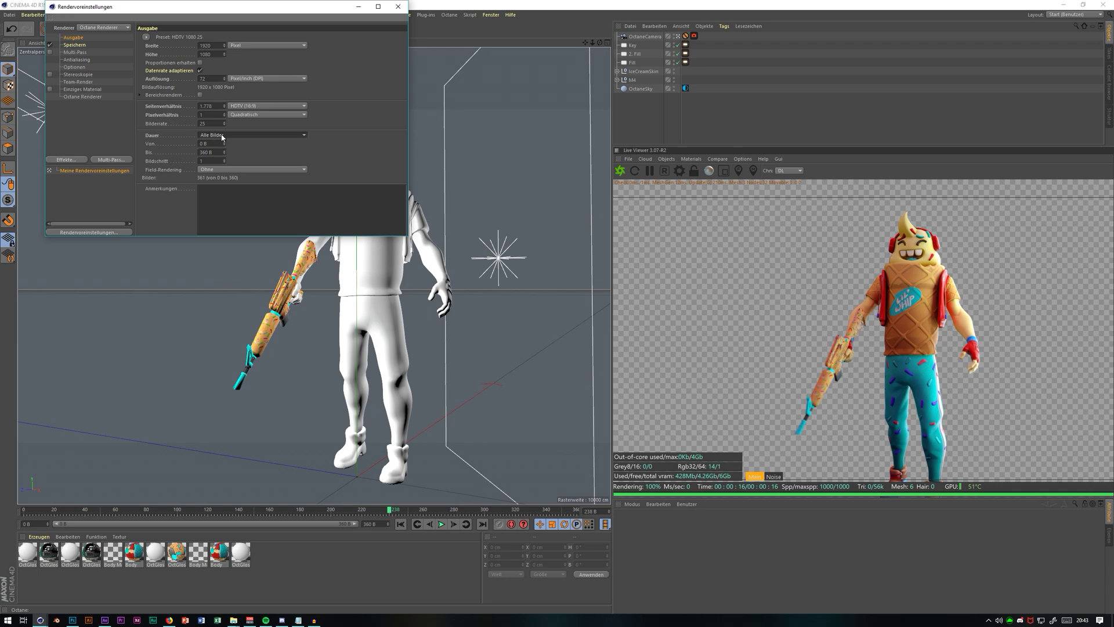
click(212, 145)
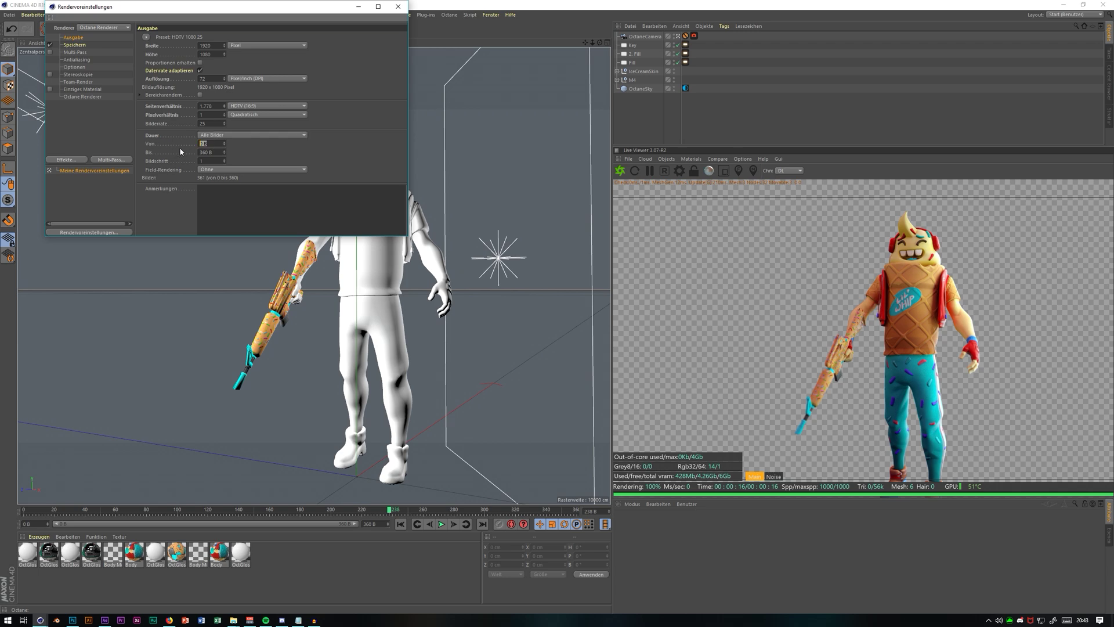
Step: Review the remaining render settings and the output file's save location in the IceCreamAnimation folder, and close the settings
click(83, 96)
click(81, 89)
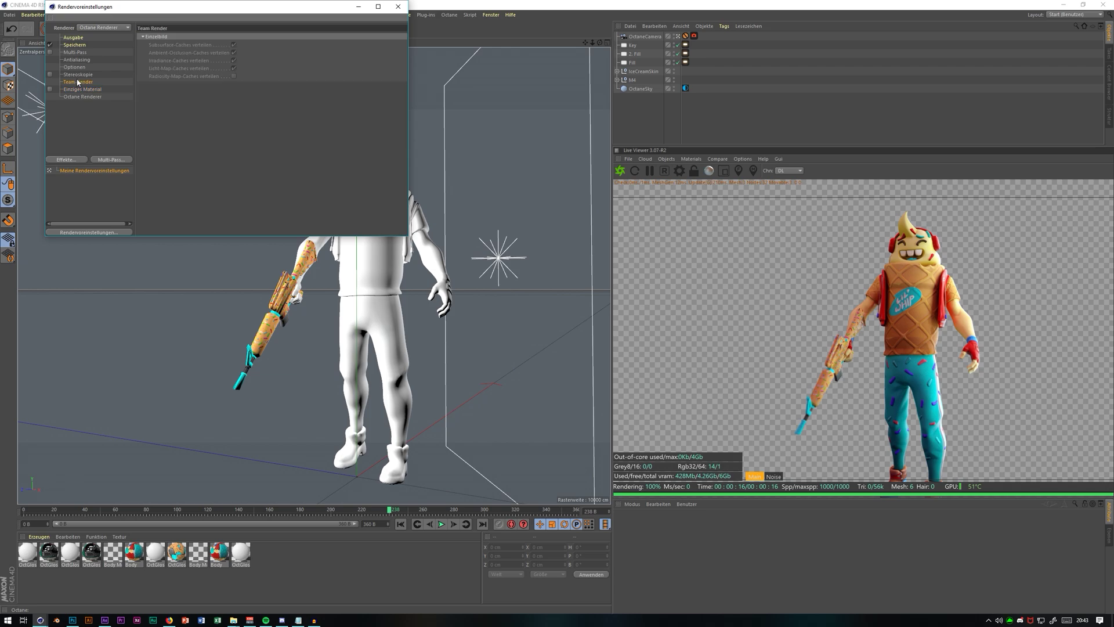
click(75, 46)
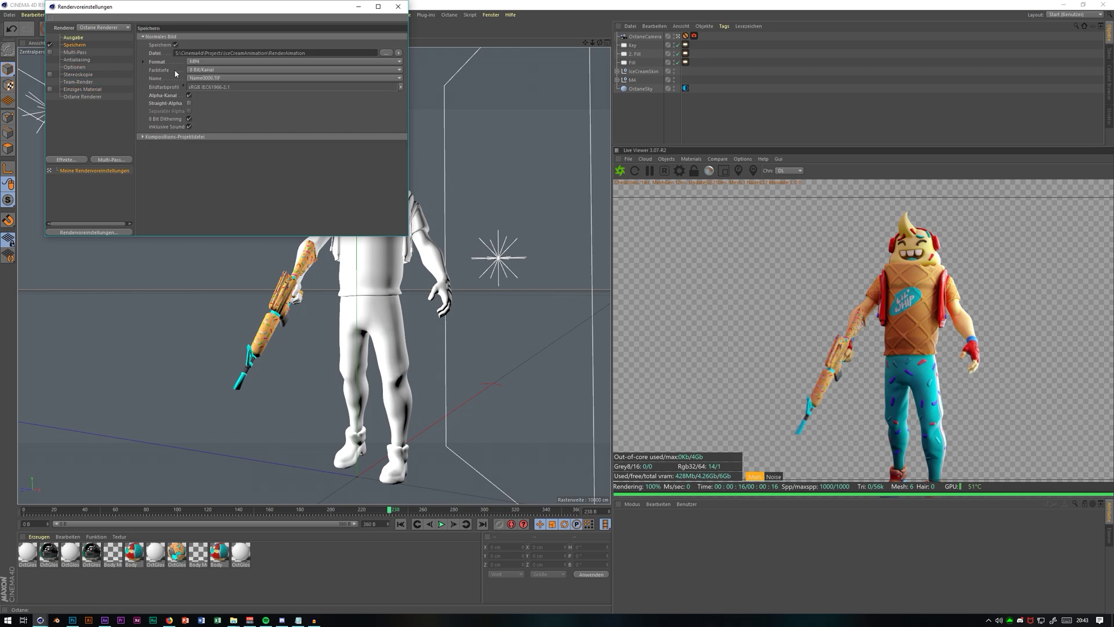
click(386, 52)
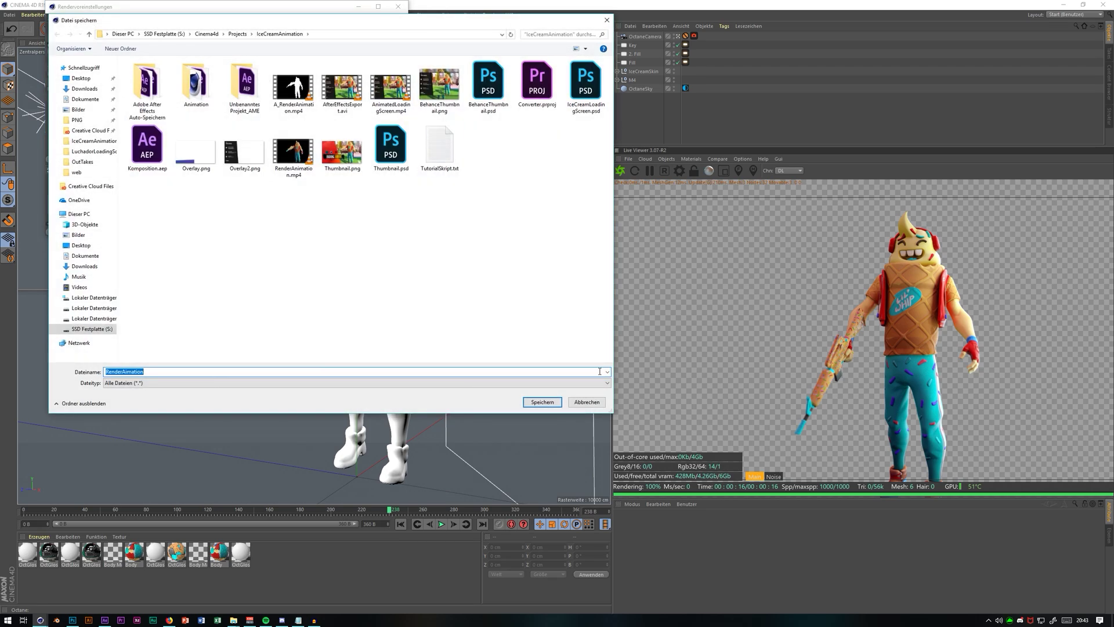
click(587, 402)
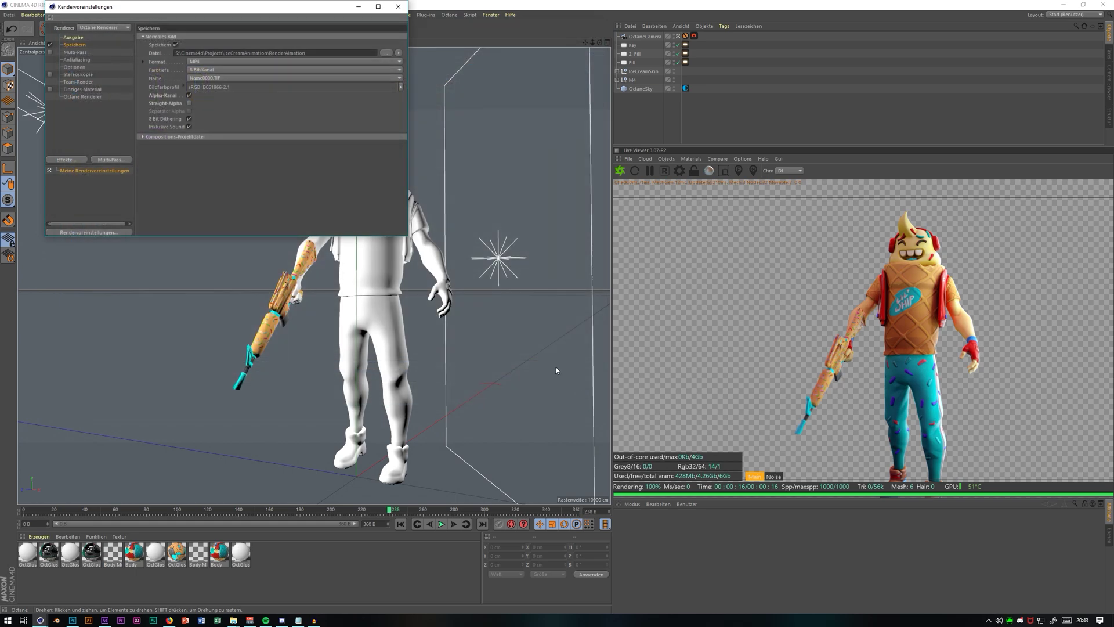
click(398, 7)
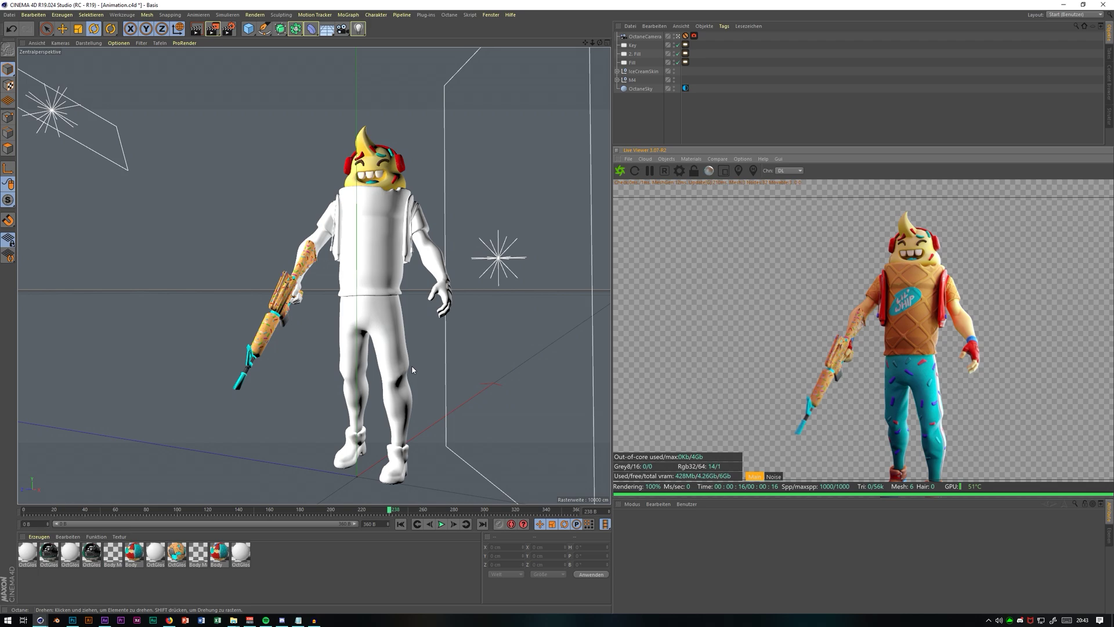
Step: Switch to TutorialSkript.txt, highlight the Animation and Render Settings entries, and close the text file
click(298, 619)
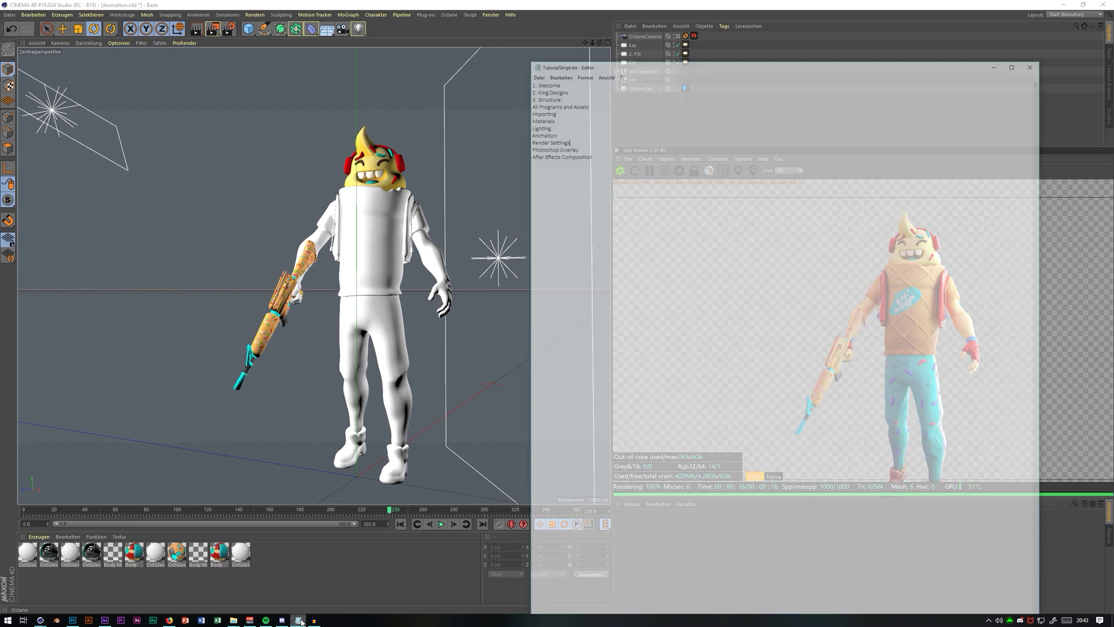
key(shift+Up)
key(shift+Home)
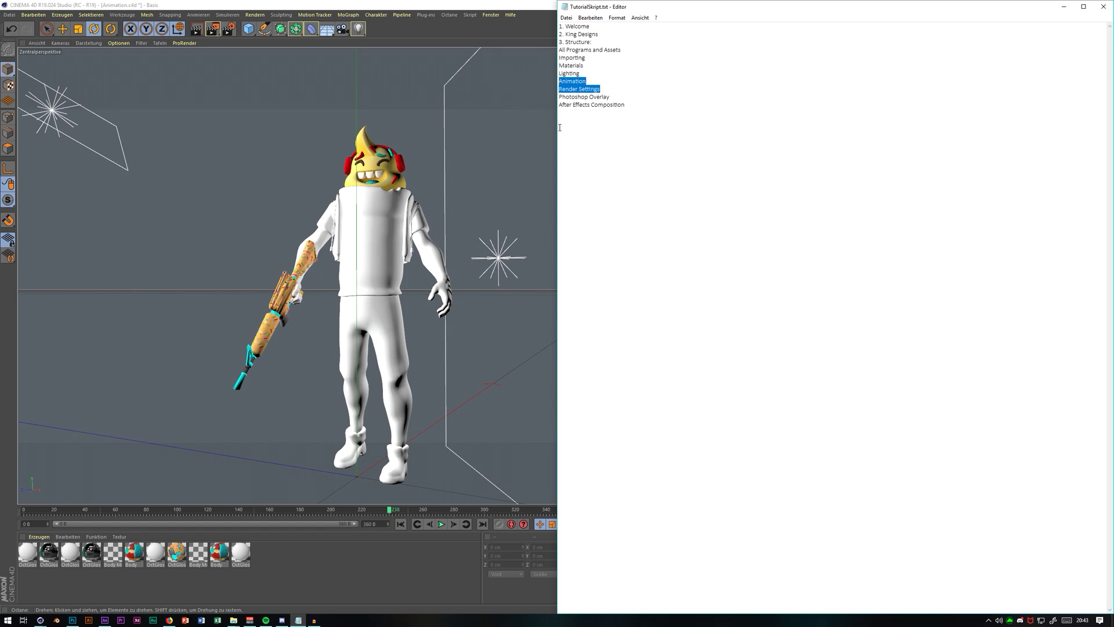
click(1103, 7)
Step: Close Cinema 4D
click(1103, 5)
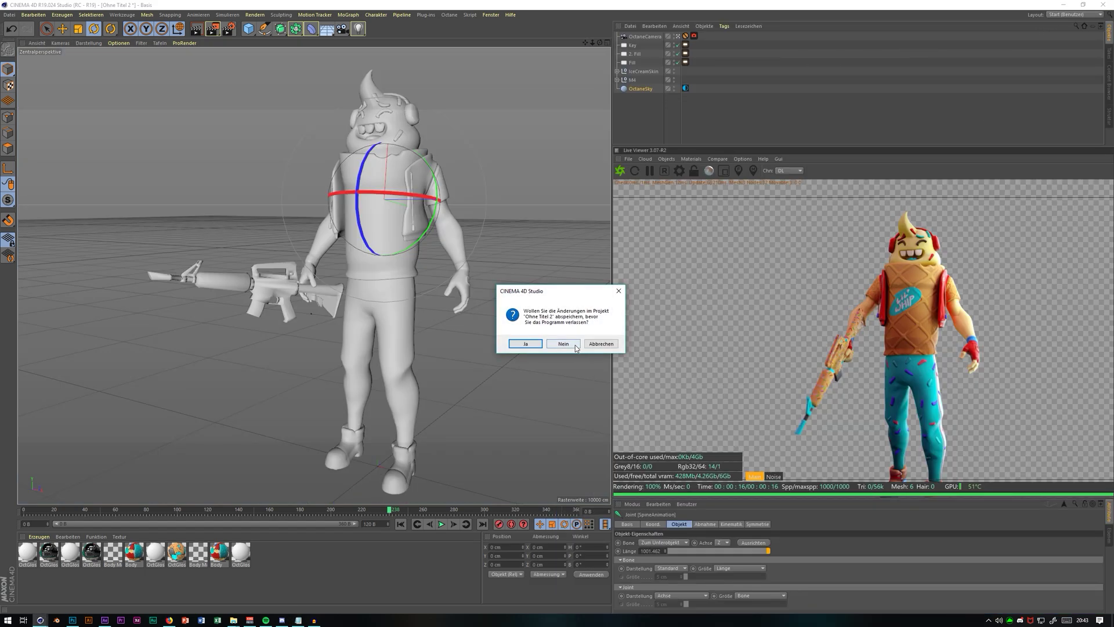
Step: Quit Cinema 4D without saving the project changes and switch to Photoshop
click(563, 344)
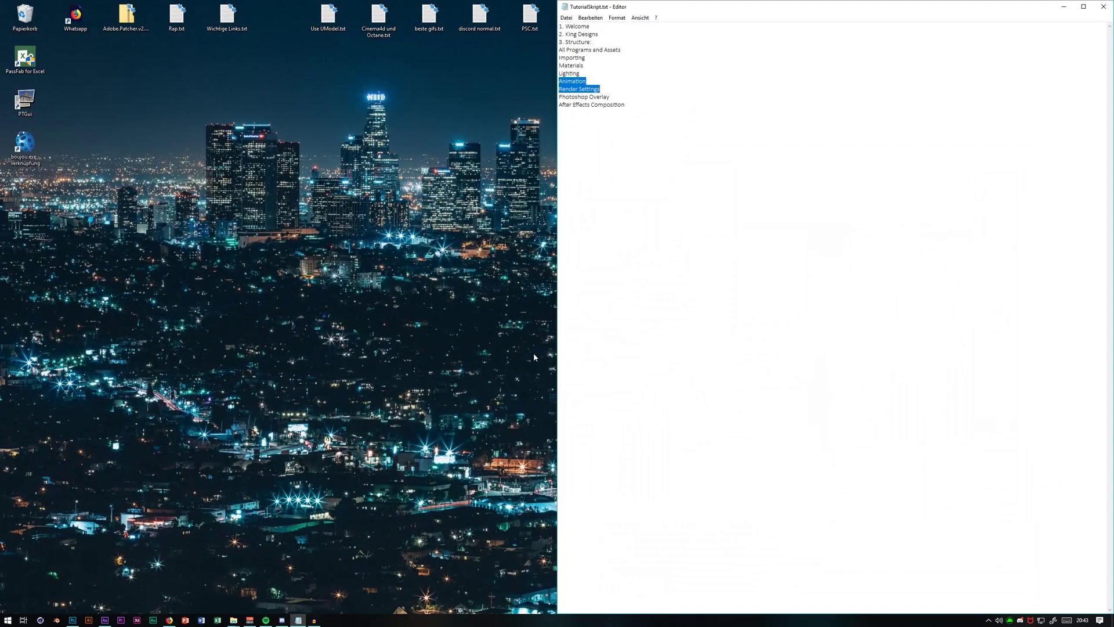
click(72, 619)
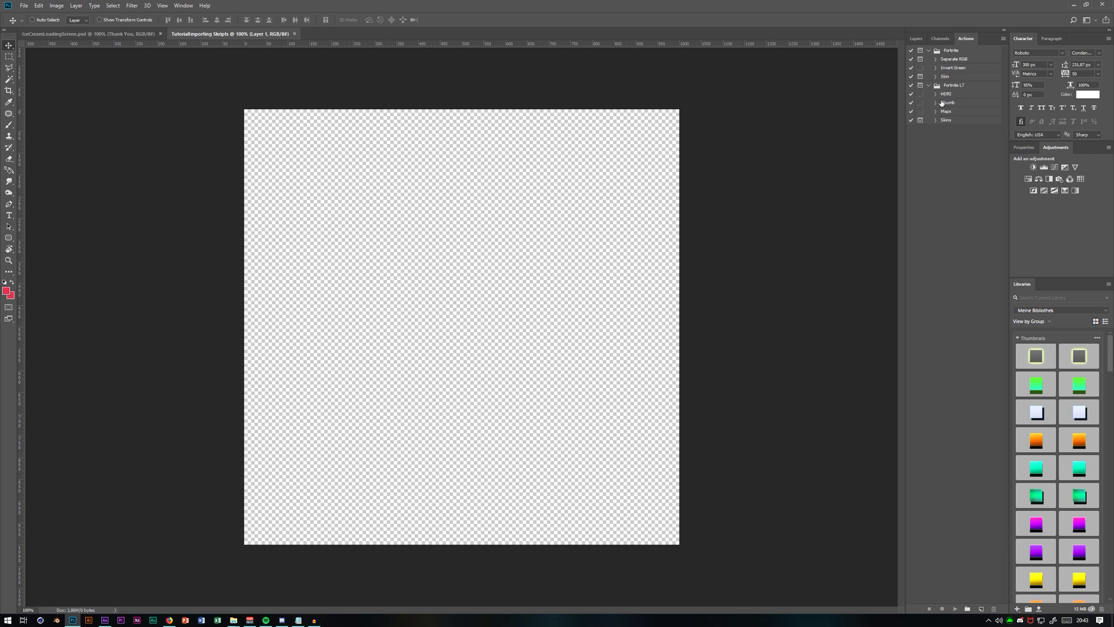
Step: Look over the options for loading action sets and select the Separate RGB action in the Fortnite set
click(1003, 39)
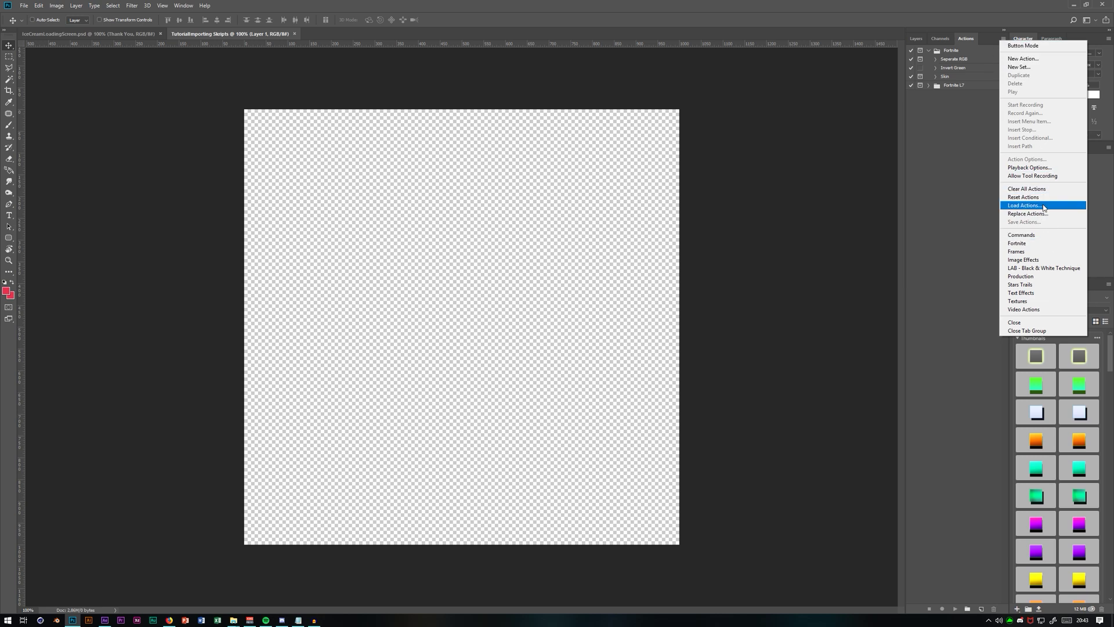
click(940, 169)
click(961, 61)
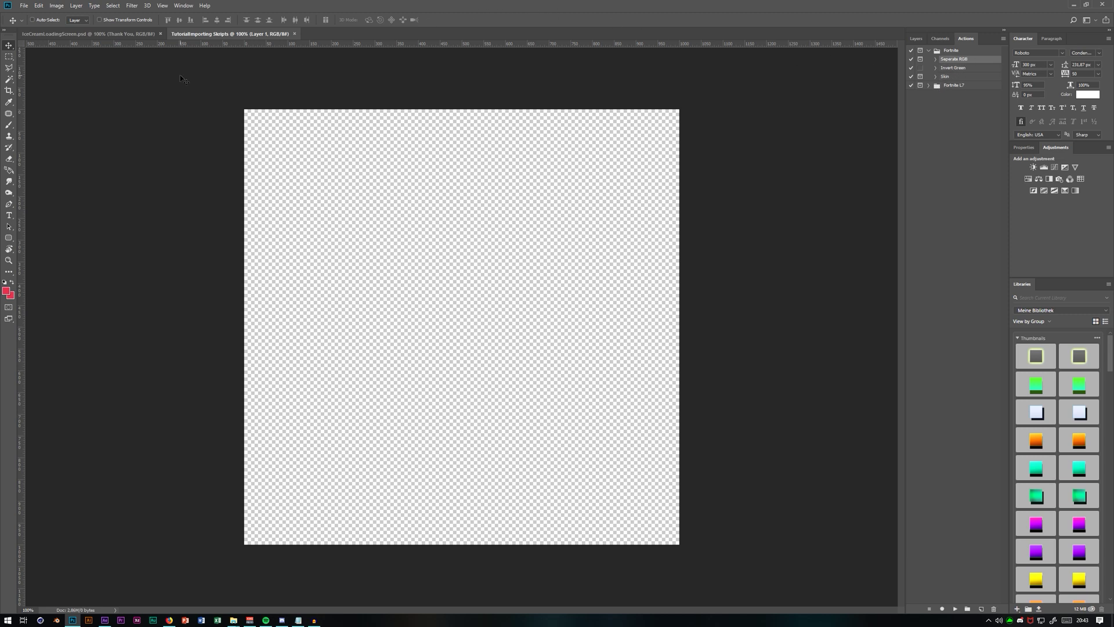
Step: Bring up the IceCreamLoadingScreen.psd document and hide its guides
click(118, 34)
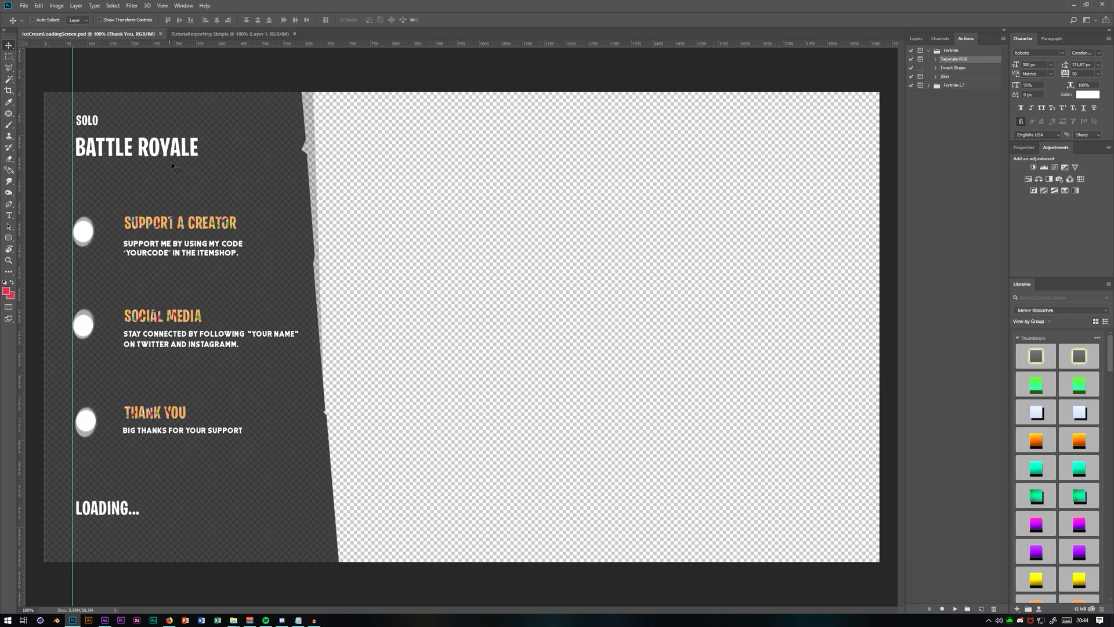
key(ctrl+h)
key(ctrl+minus)
key(ctrl+plus)
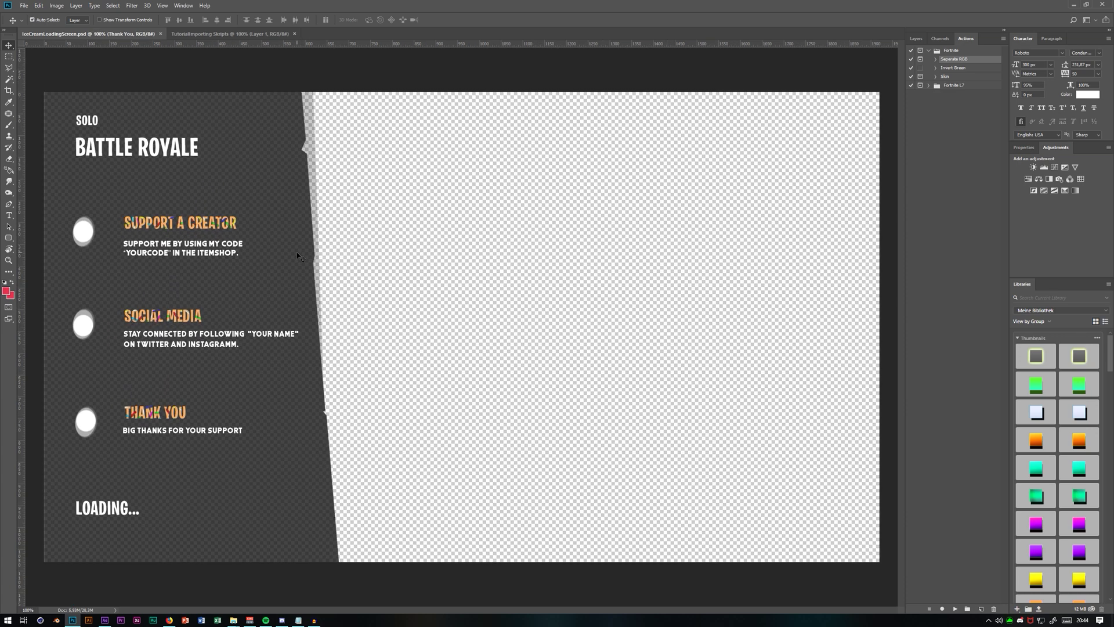
key(ctrl+minus)
Step: Return to the TutorialImporting Skripts document and look at the Invert Green and Separate RGB actions
click(231, 34)
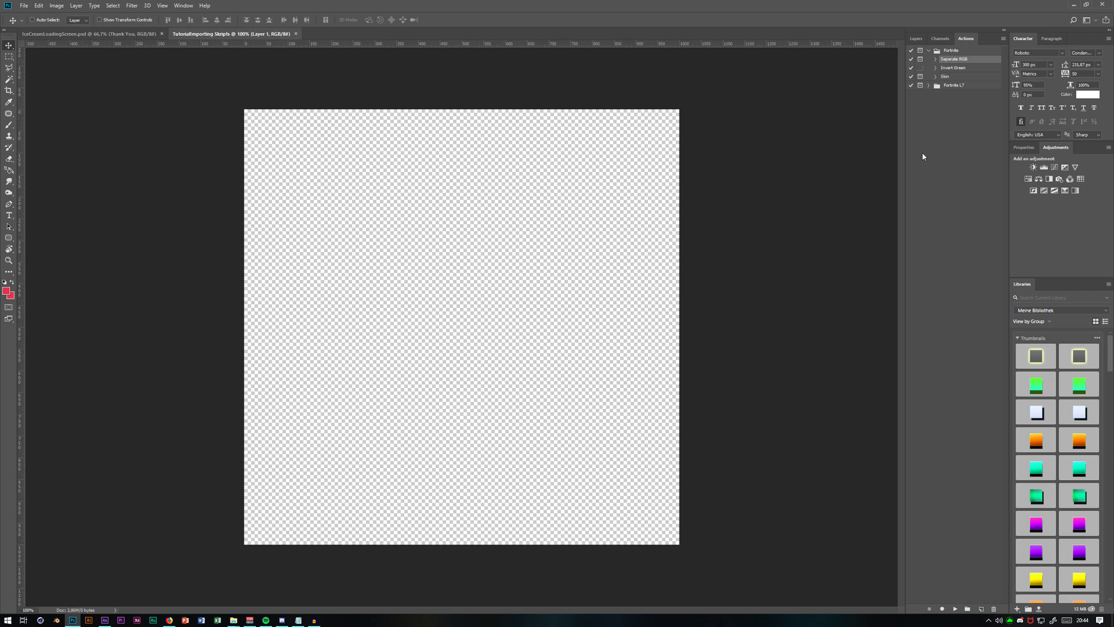
click(961, 68)
click(966, 59)
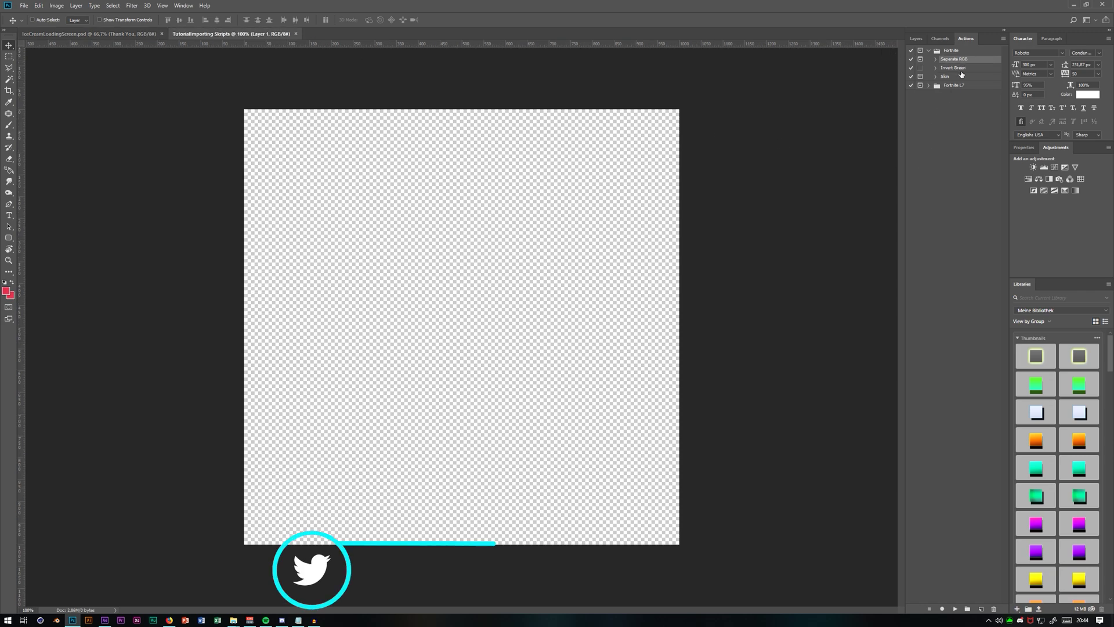
Step: Go back to IceCreamLoadingScreen.psd and make the Desert background layer visible
click(122, 35)
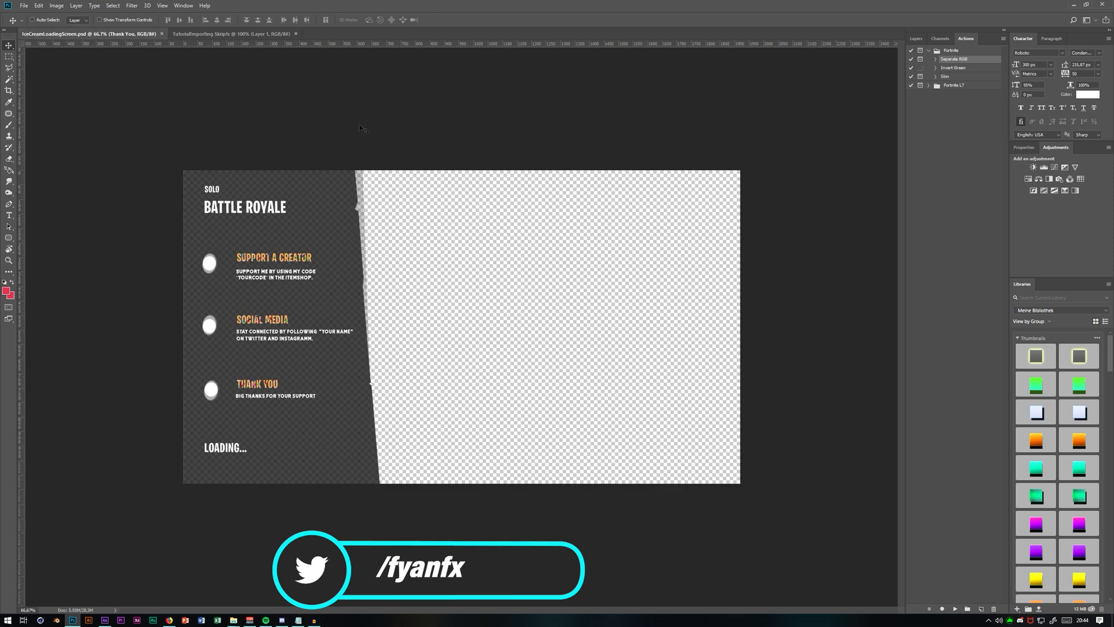
key(ctrl+minus)
key(ctrl+plus)
key(ctrl+plus)
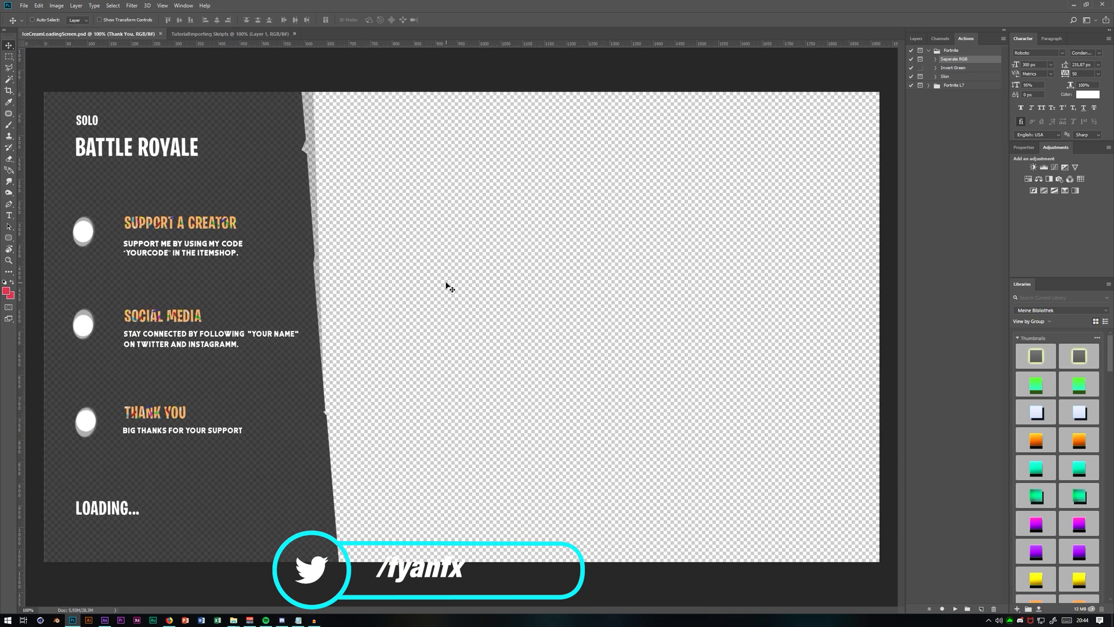
key(ctrl+minus)
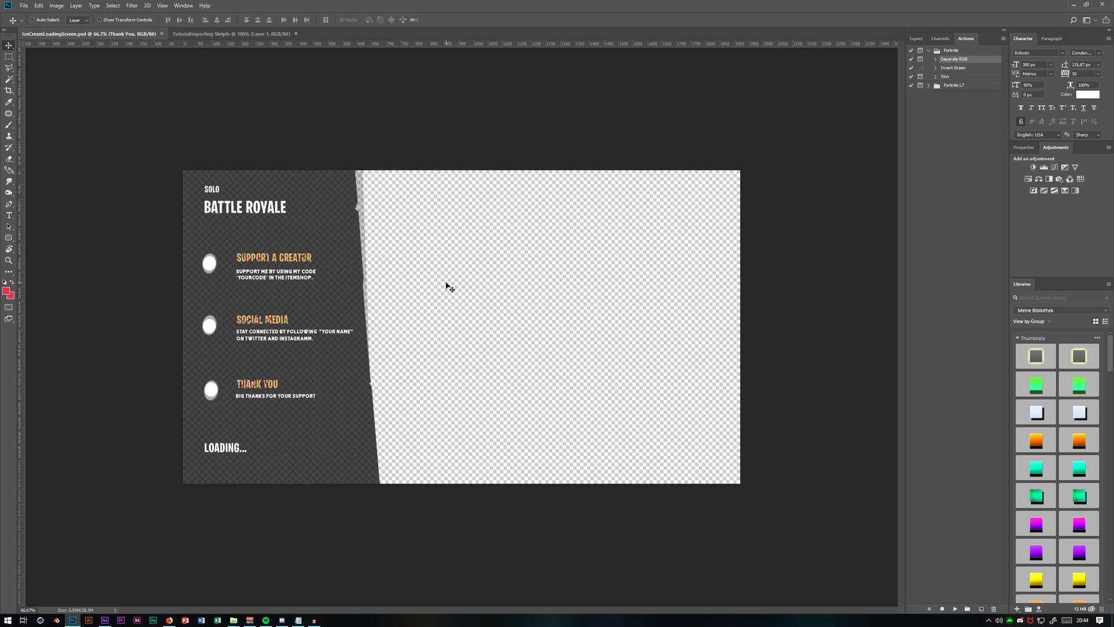
click(931, 39)
click(917, 39)
click(966, 113)
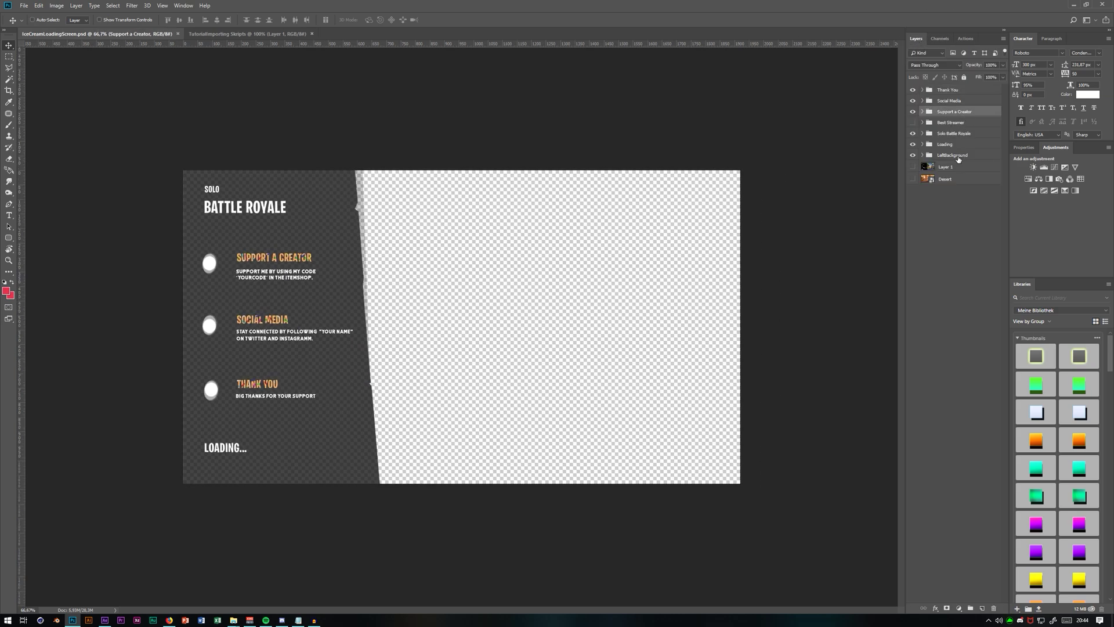
click(951, 167)
click(912, 179)
click(912, 179)
click(912, 179)
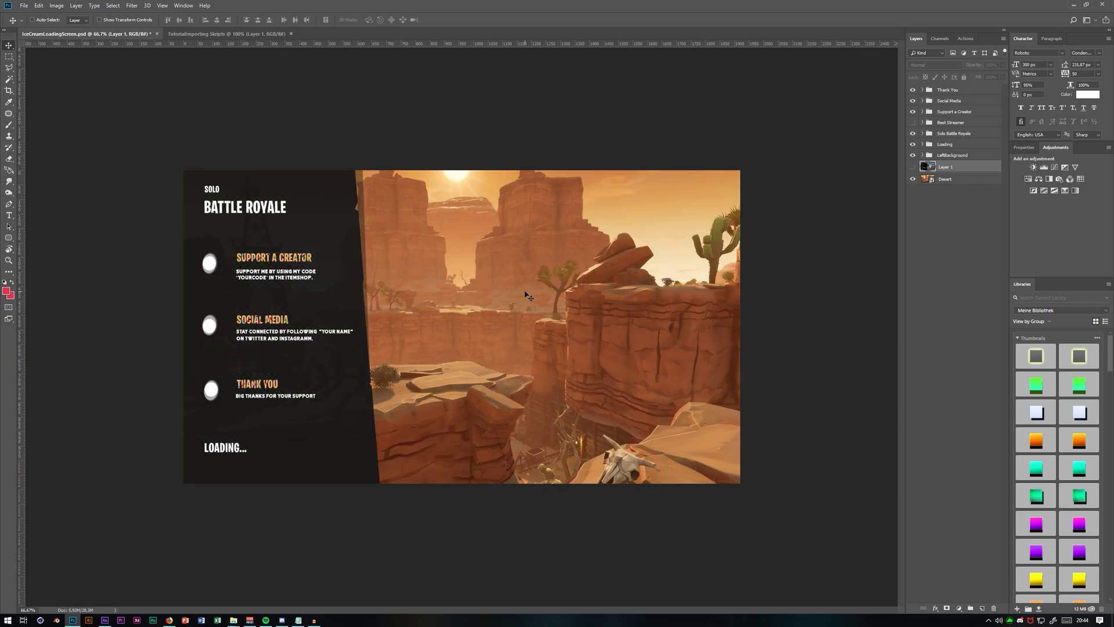
key(ctrl+1)
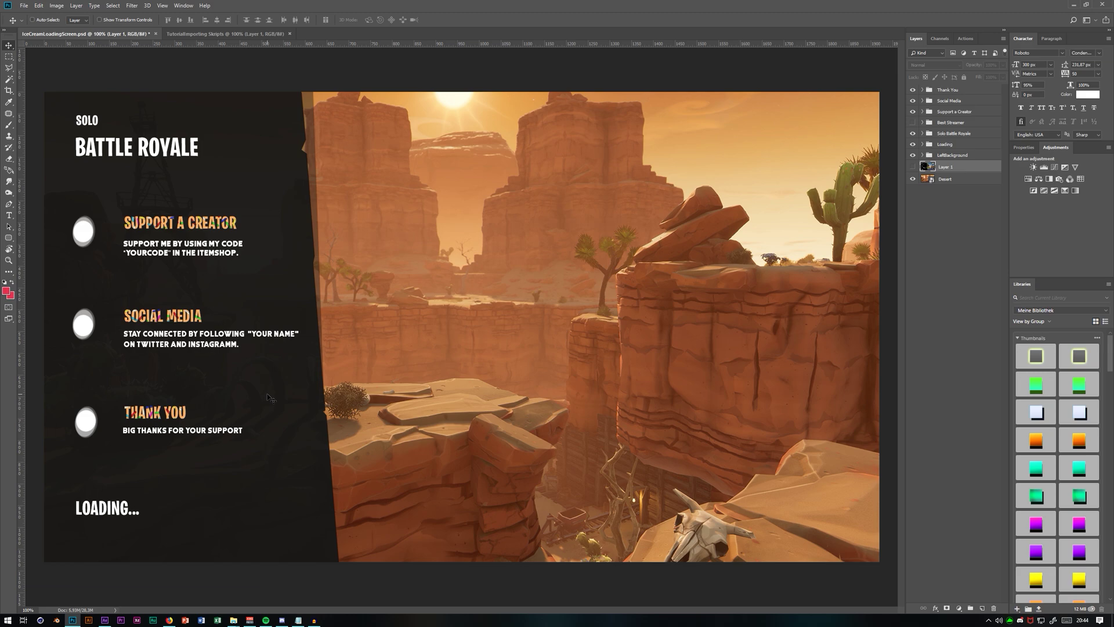
Step: Expand the LeftBackground group and inspect BigLeftShape and SmallLeftShape by switching their visibility off and on
click(955, 155)
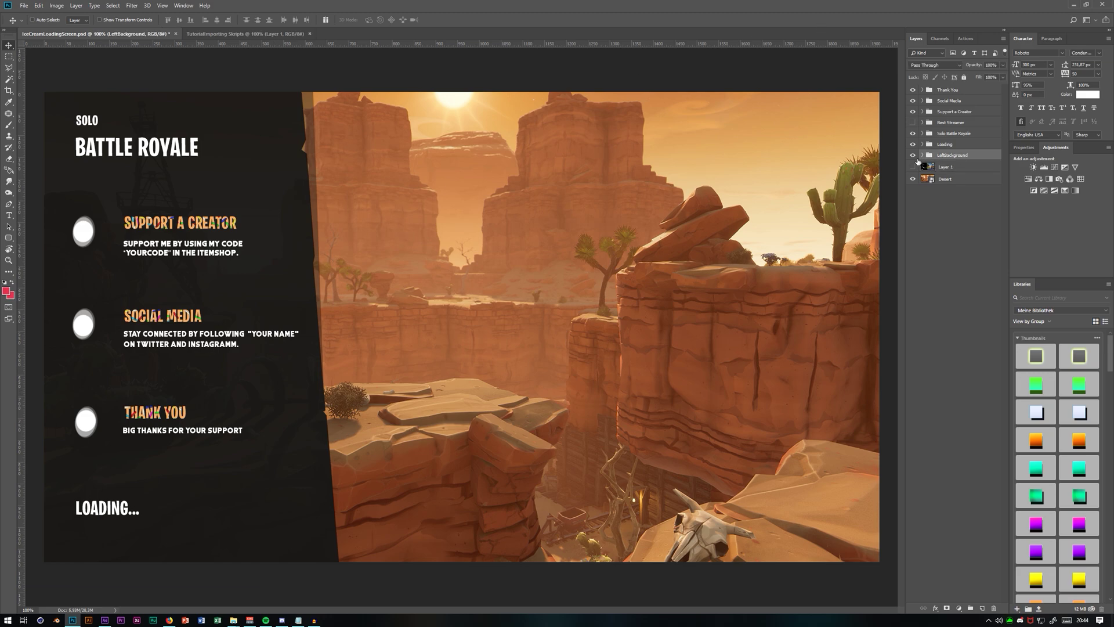
click(922, 155)
click(954, 166)
click(957, 187)
click(949, 211)
click(912, 199)
click(912, 200)
click(912, 212)
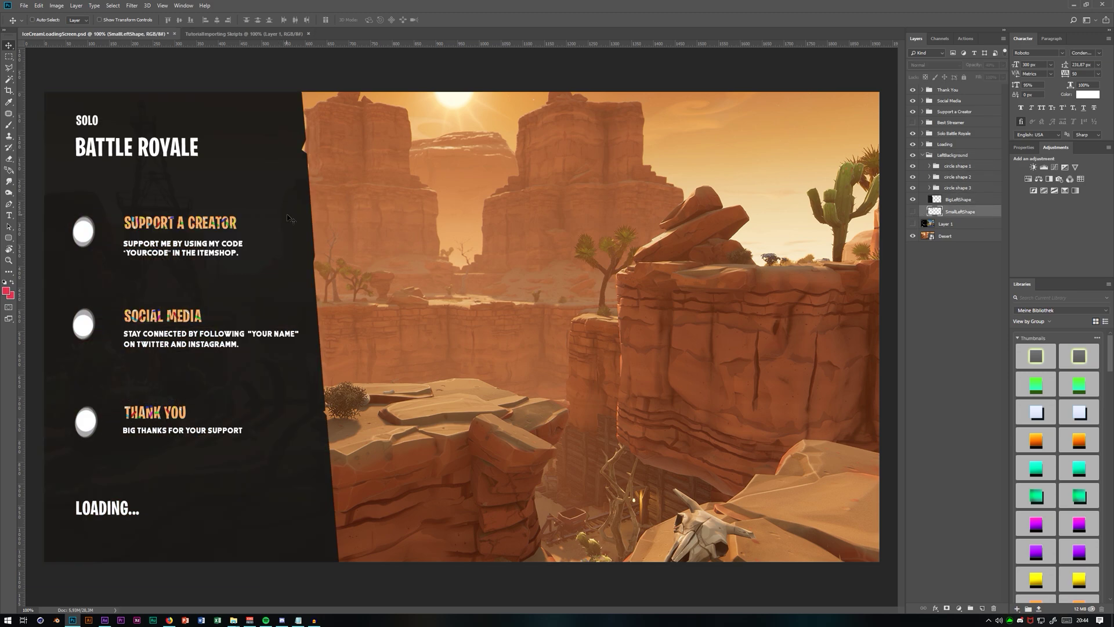
click(911, 212)
click(911, 213)
click(911, 213)
Step: Inspect the circle shape 3 group and its Top, 2 and 3 layers by toggling their visibility, and collapse LeftBackground
click(950, 189)
click(912, 189)
click(912, 188)
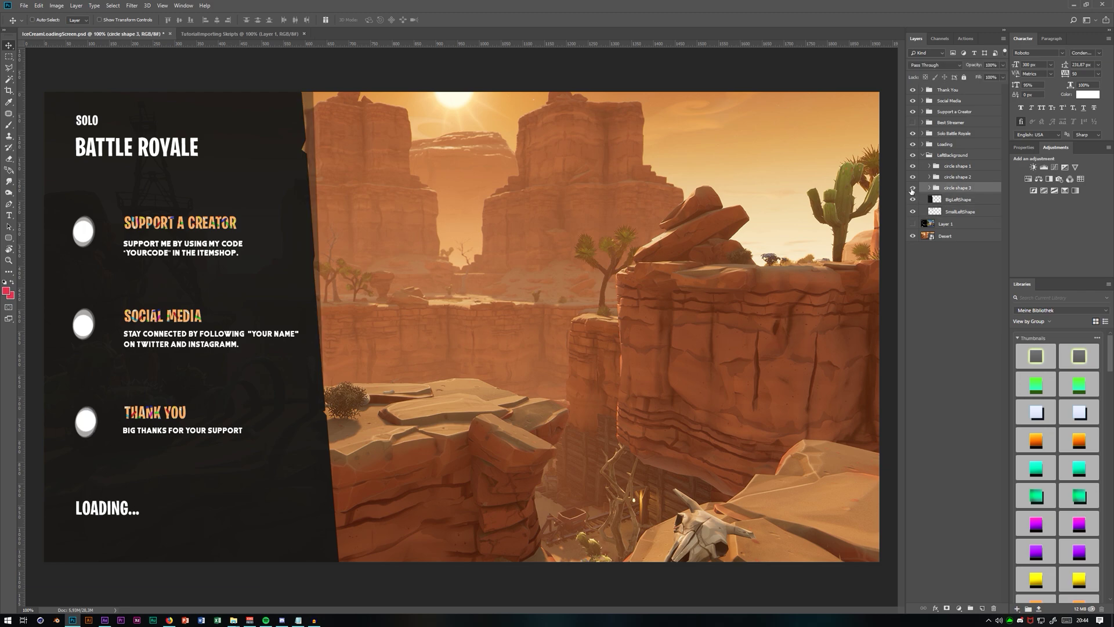
click(929, 187)
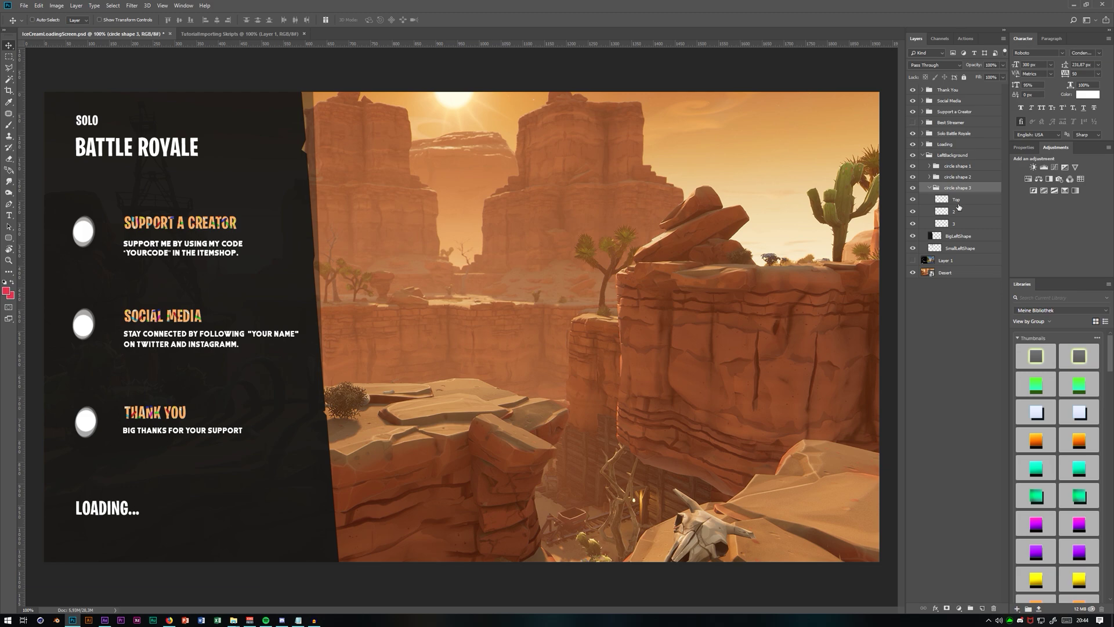
click(947, 199)
click(912, 199)
click(912, 211)
click(912, 224)
click(912, 223)
click(926, 223)
drag(912, 199, 912, 211)
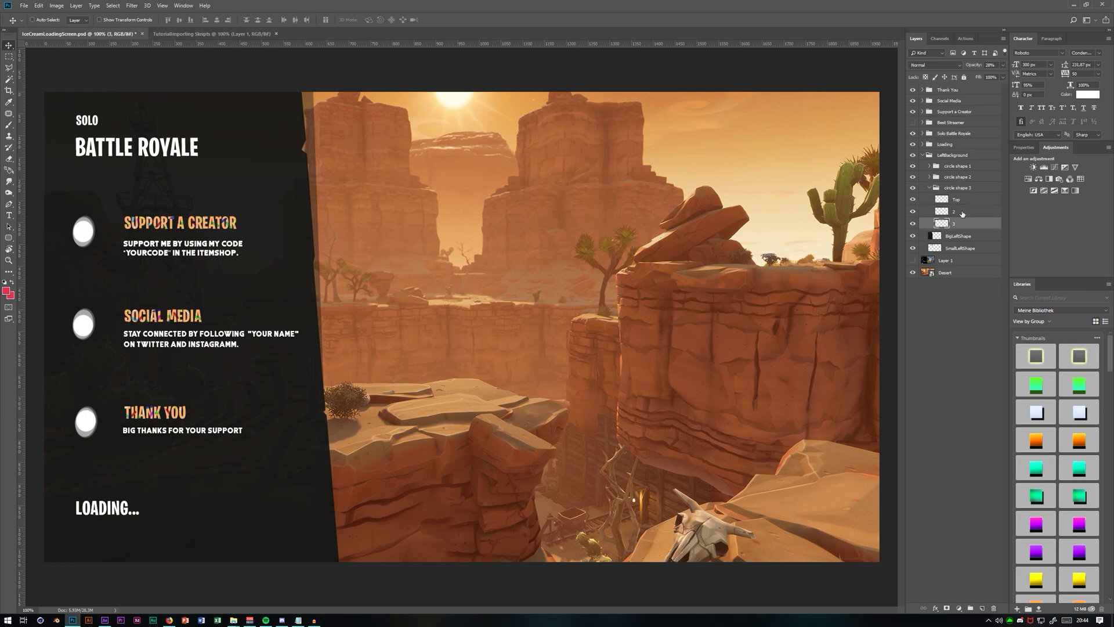
click(954, 212)
click(967, 200)
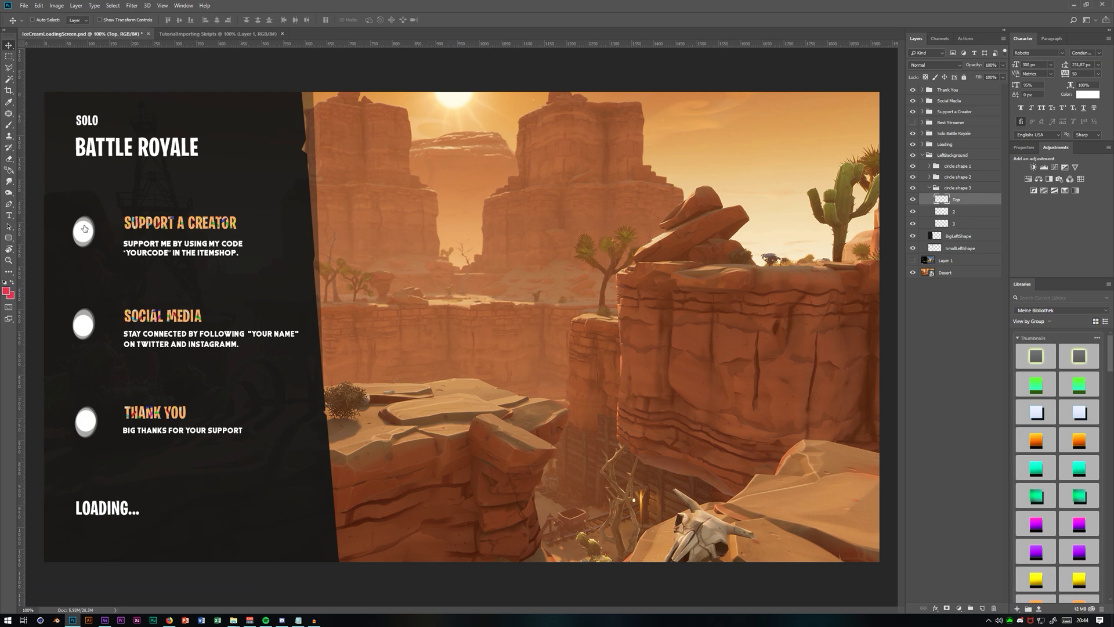
click(954, 188)
click(922, 155)
Step: Inspect the Loading group and check the font of its LOADING... text with the Type tool
click(917, 147)
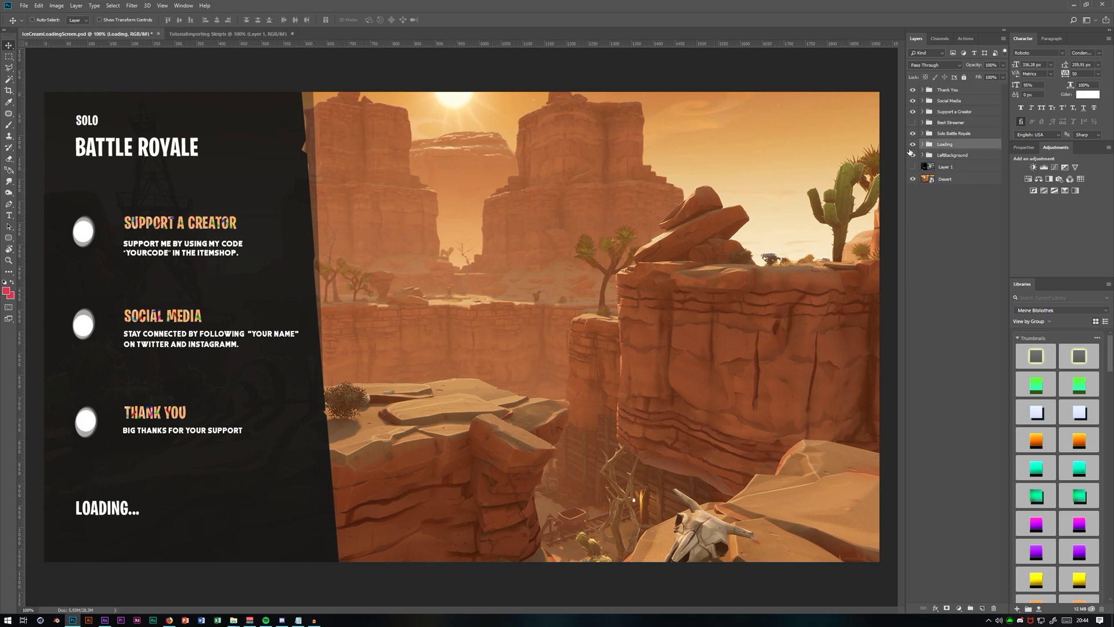
click(913, 146)
key(t)
click(77, 20)
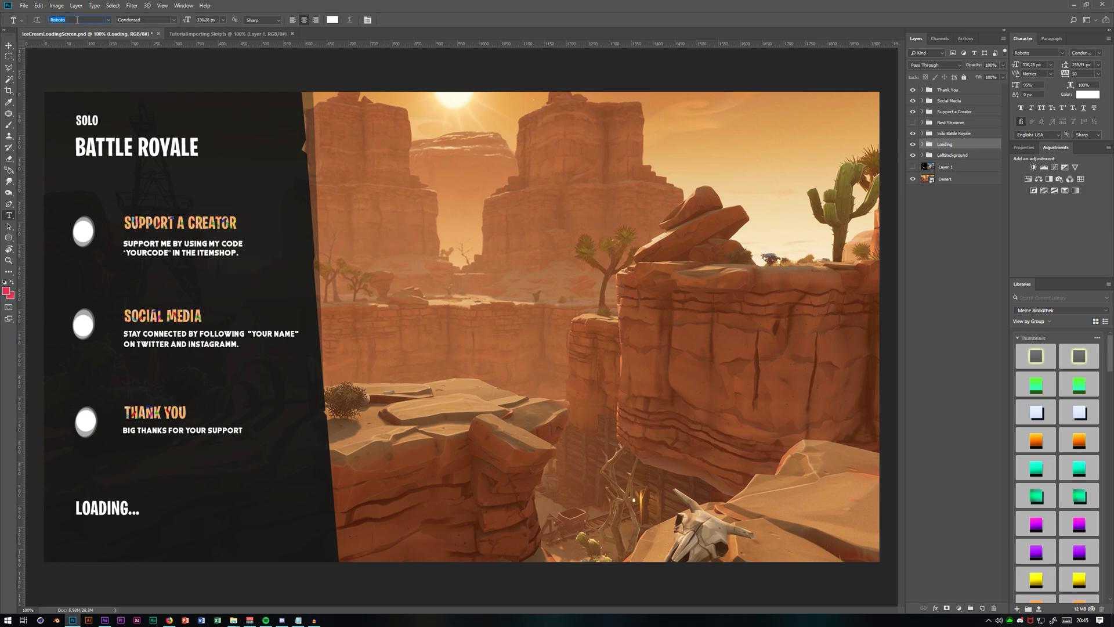
click(102, 505)
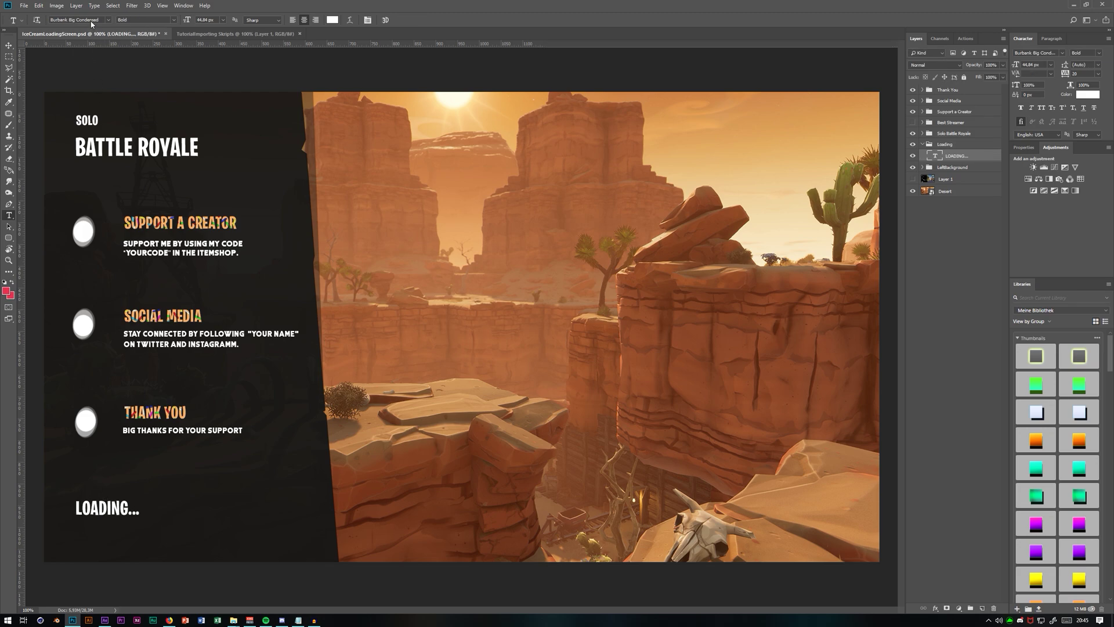
click(923, 144)
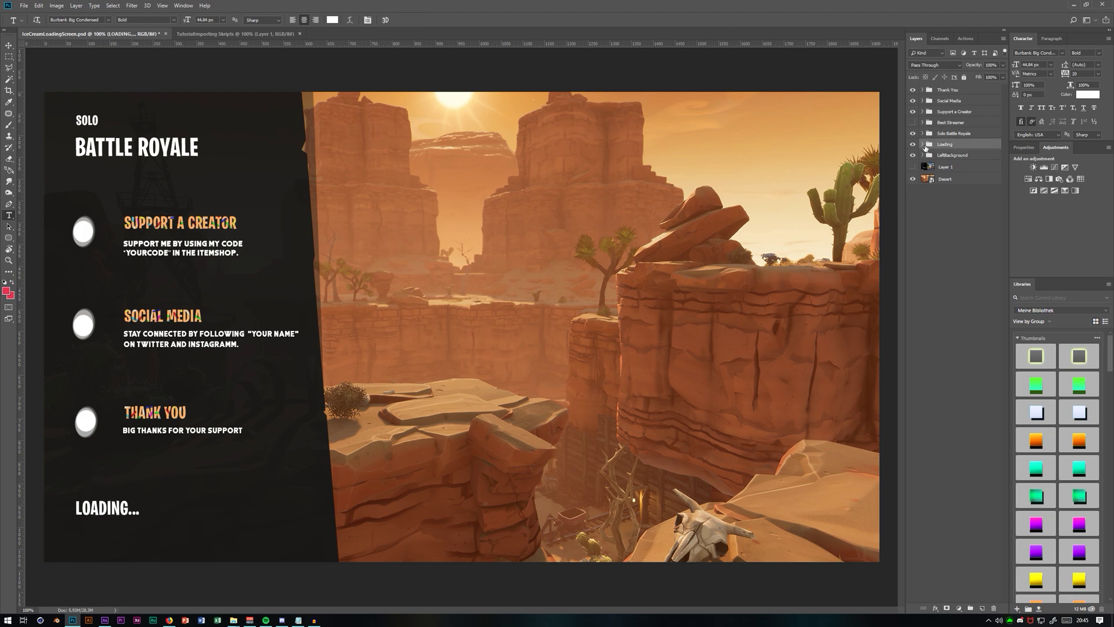
Step: Inspect the Solo Battle Royale and Best Streamer groups by toggling each one's visibility and restoring it
click(918, 134)
click(912, 131)
click(912, 132)
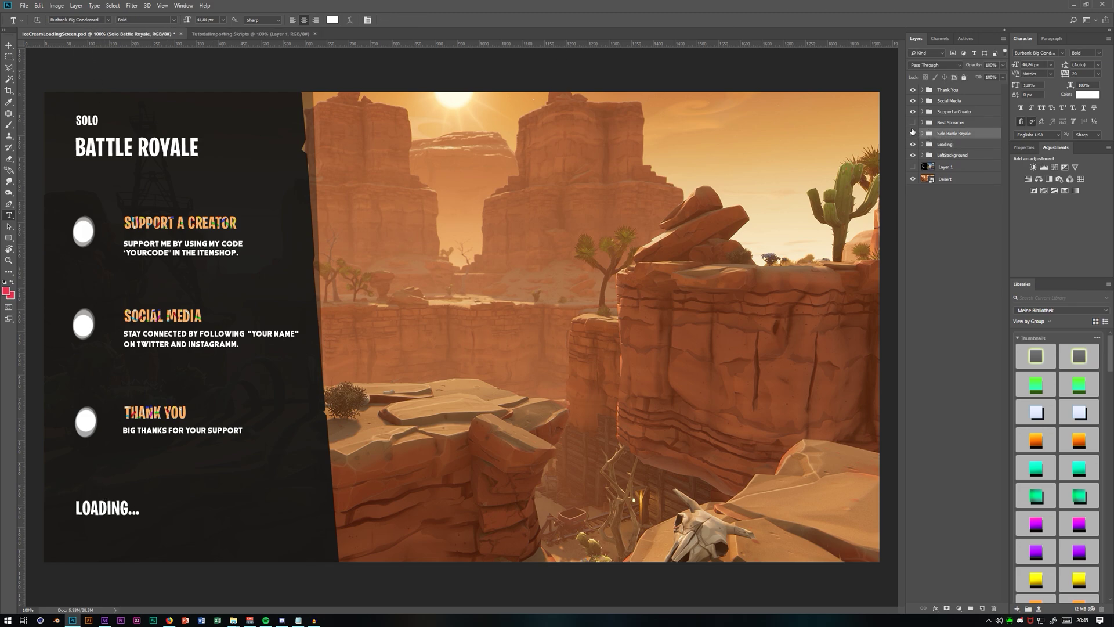
click(955, 122)
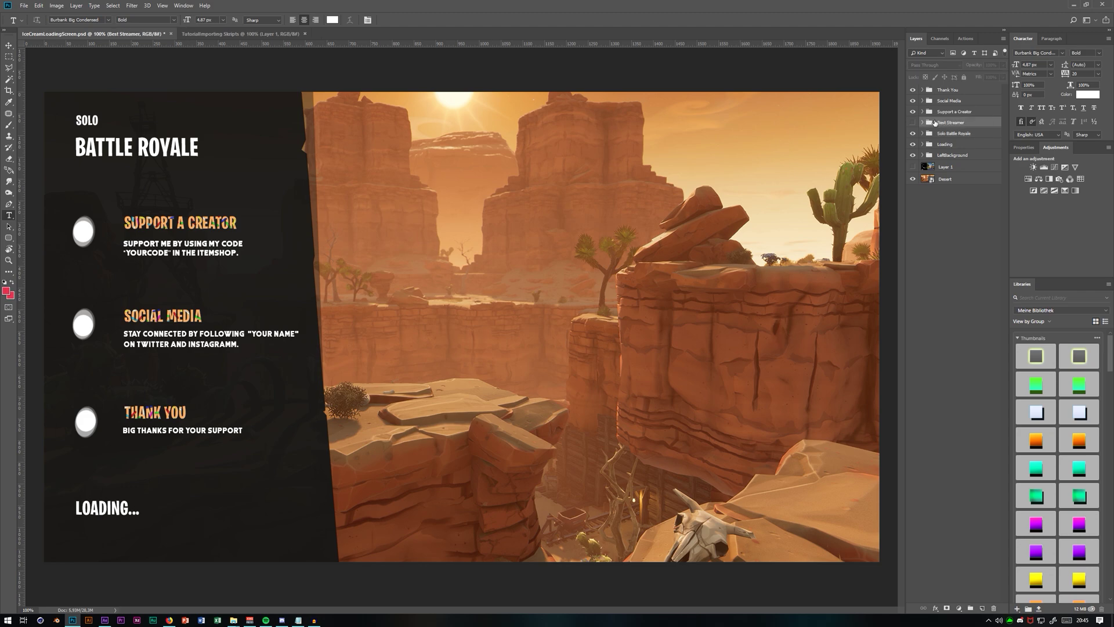
click(913, 122)
click(912, 122)
click(912, 123)
click(912, 122)
Step: Inspect the Support a Creator group and check the fonts of its heading and its description text
click(951, 112)
click(913, 111)
click(914, 112)
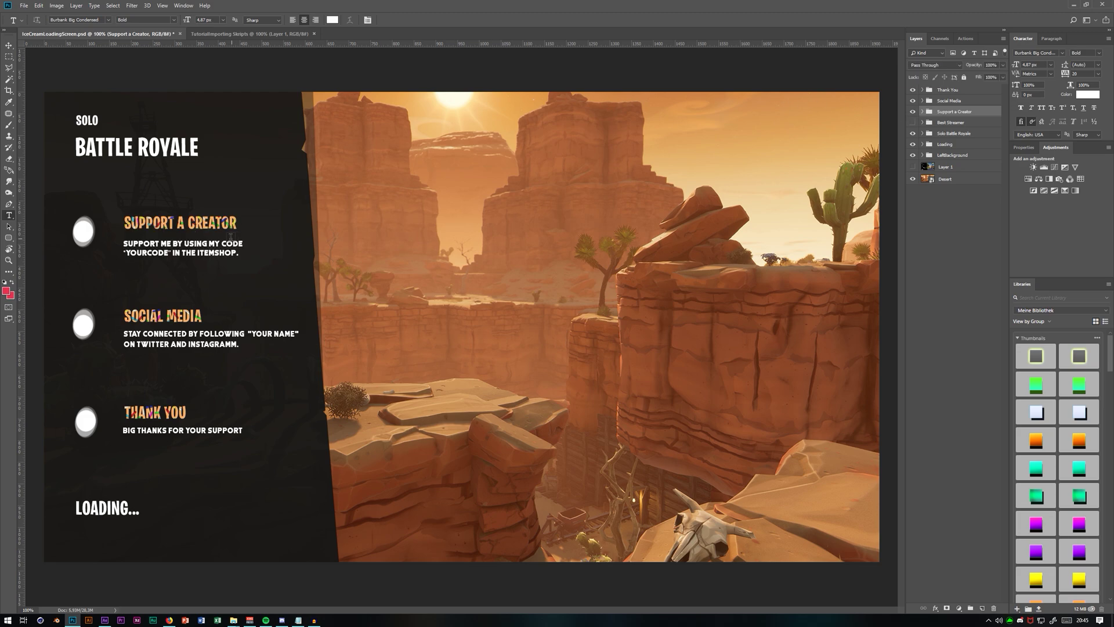
click(180, 225)
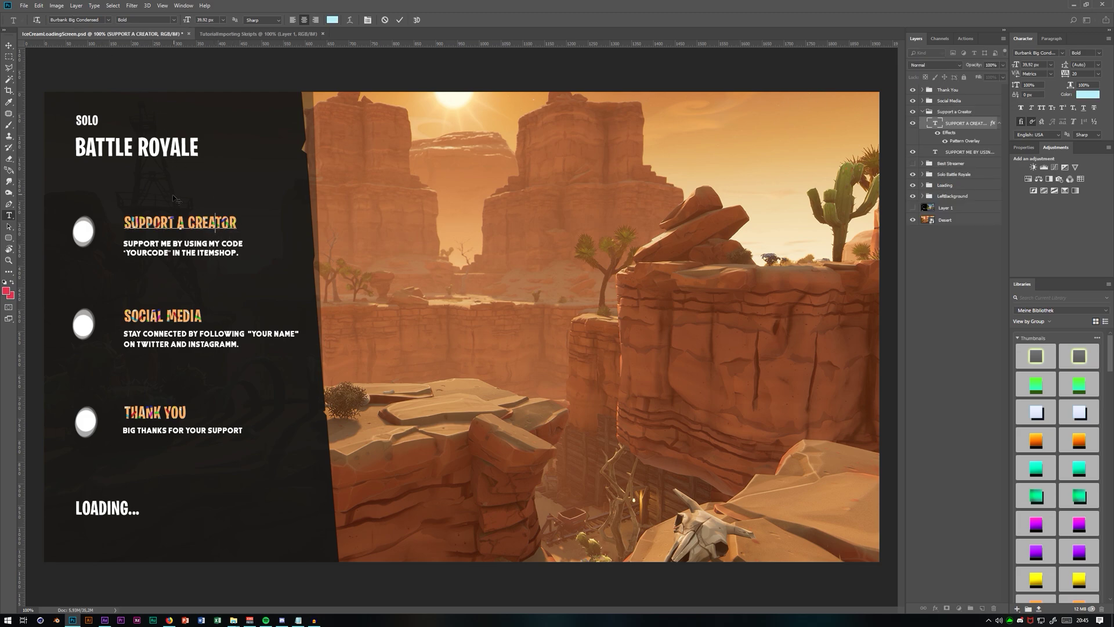
click(186, 246)
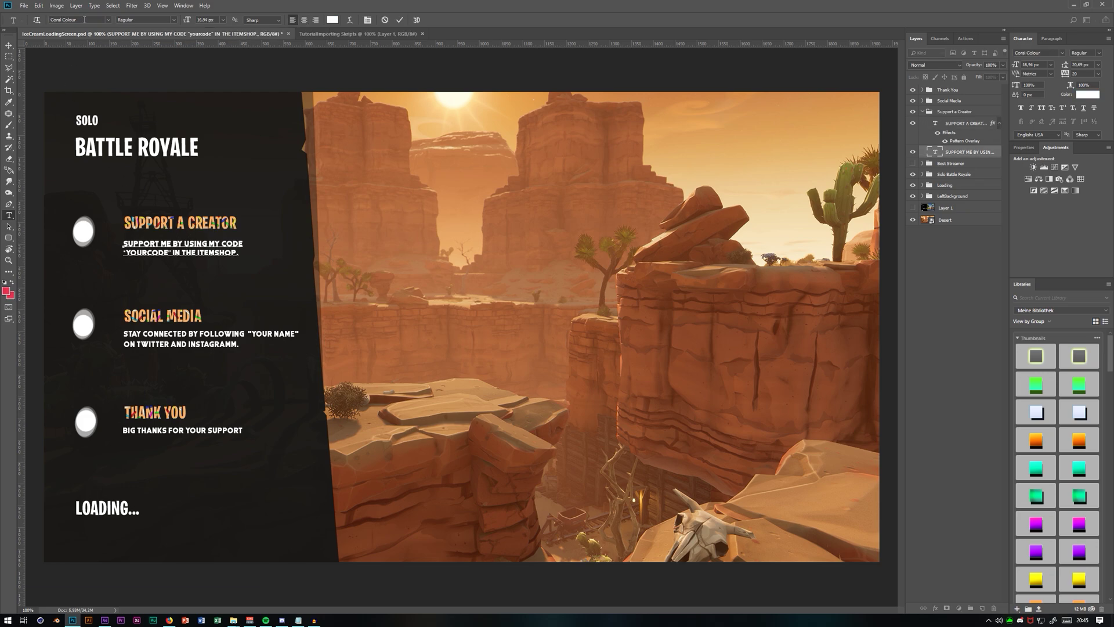
key(Escape)
Step: Examine the headings and description texts of the dark information area at 200% magnification
key(ctrl+minus)
key(ctrl+plus)
key(ctrl+plus)
drag(361, 367, 749, 413)
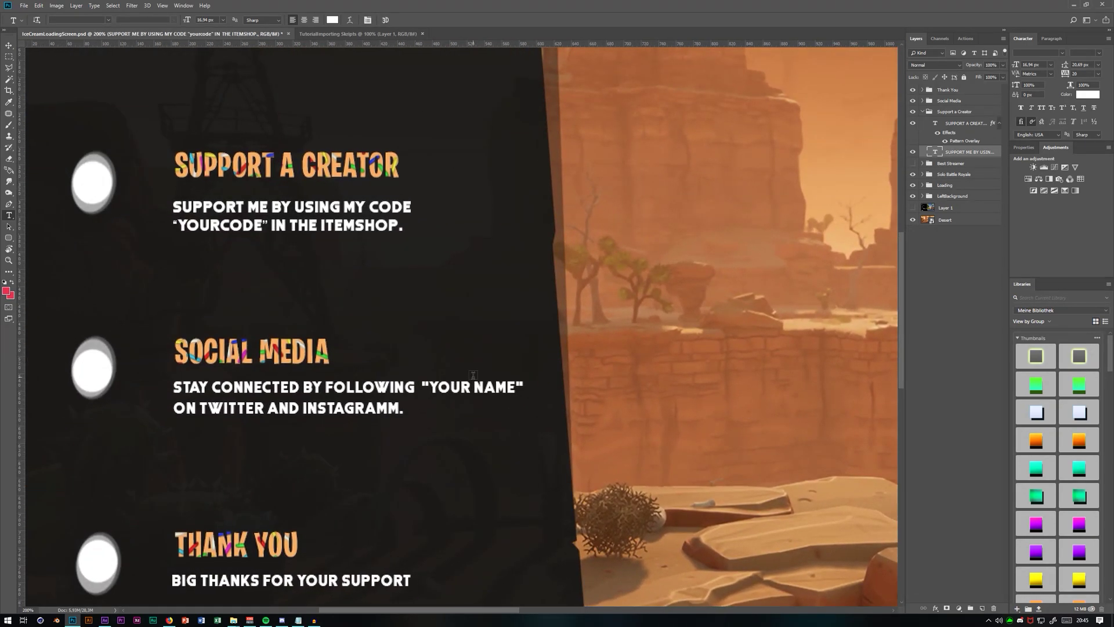
key(ctrl+minus)
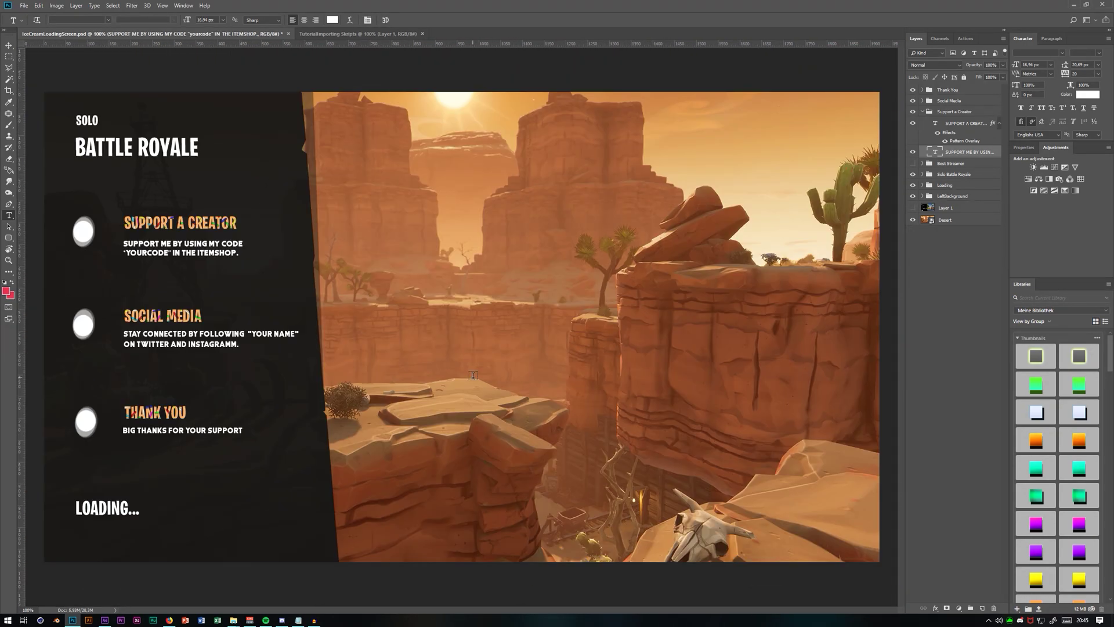
Step: Switch to Firefox, look up dafont, and return to Photoshop
click(170, 620)
click(712, 9)
text(dafont)
key(Return)
click(429, 120)
click(834, 9)
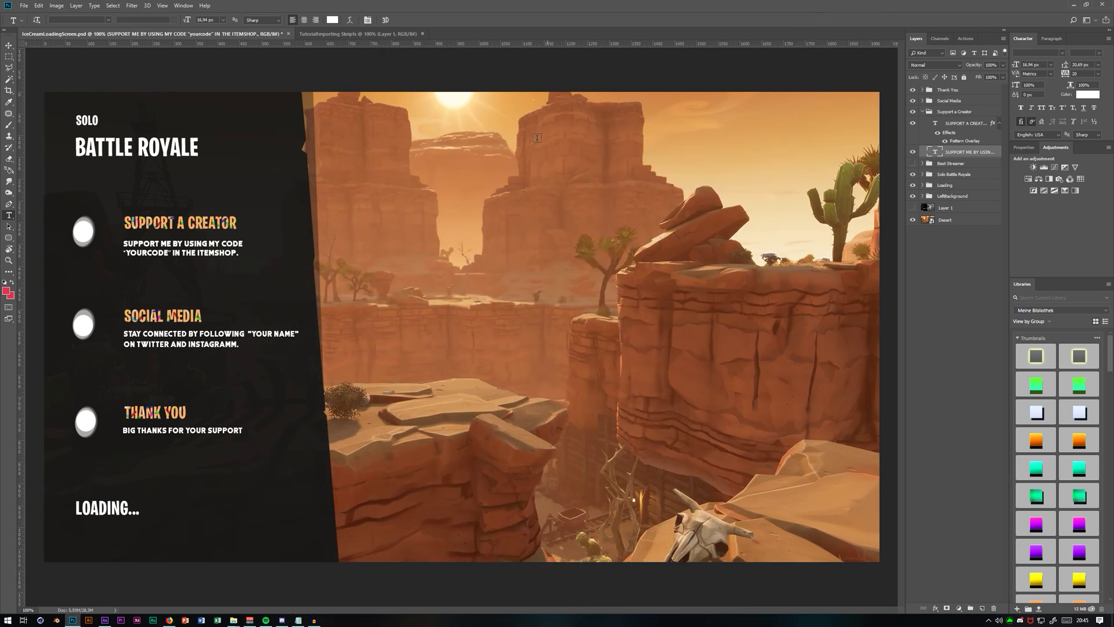
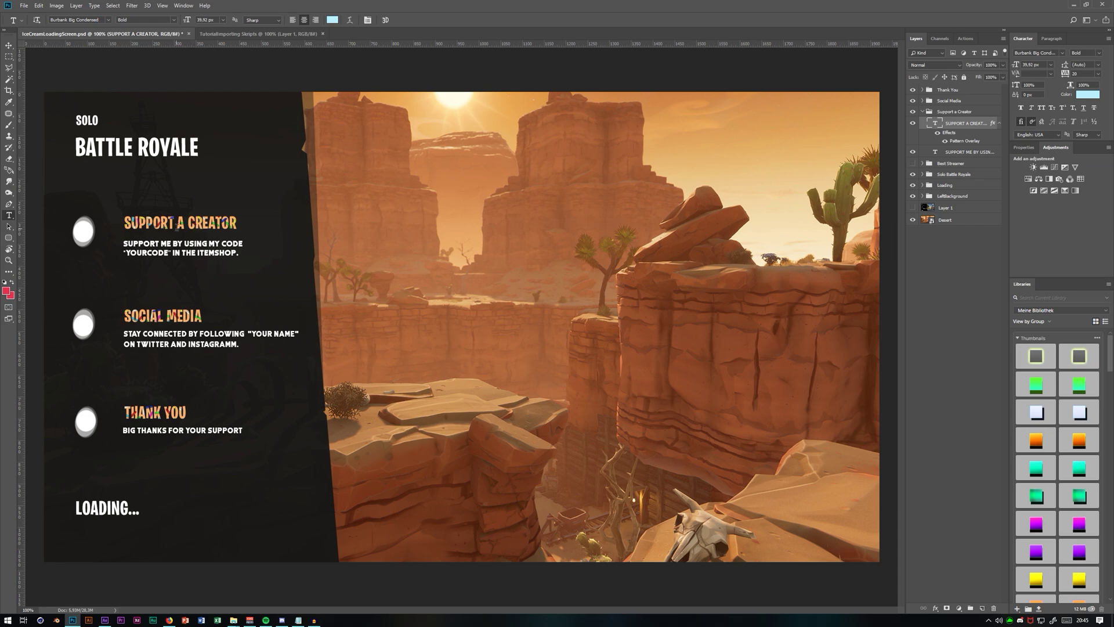
Step: Select the SUPPORT A CREATOR heading layer, and open the Textures folder inside the Skin folder in File Explorer
click(209, 223)
key(Escape)
mouse_move(233, 620)
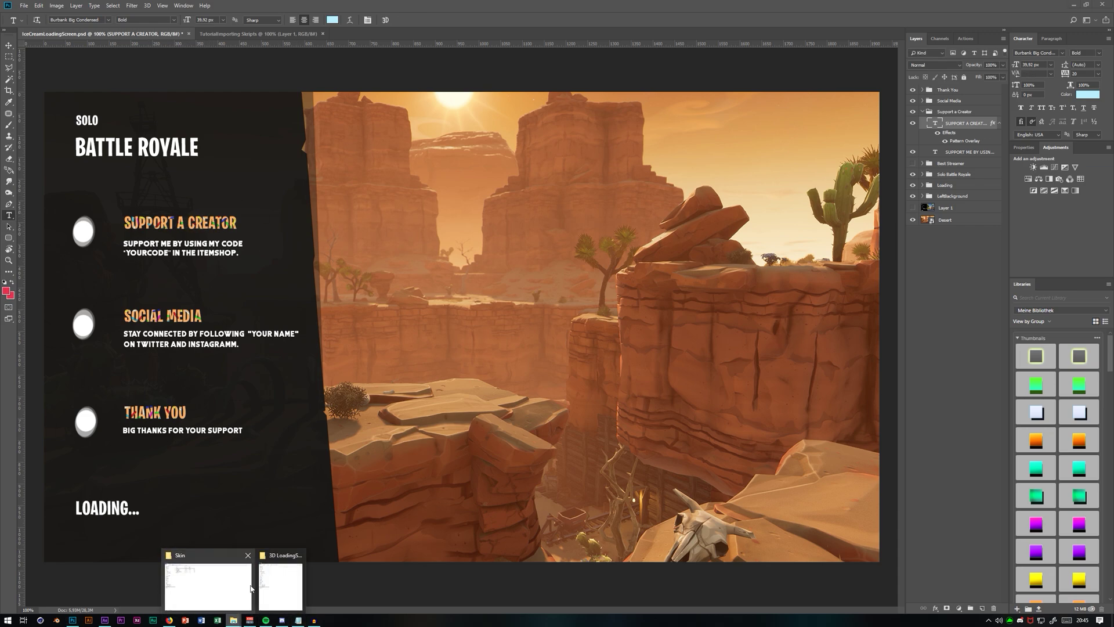
click(248, 587)
double_click(158, 73)
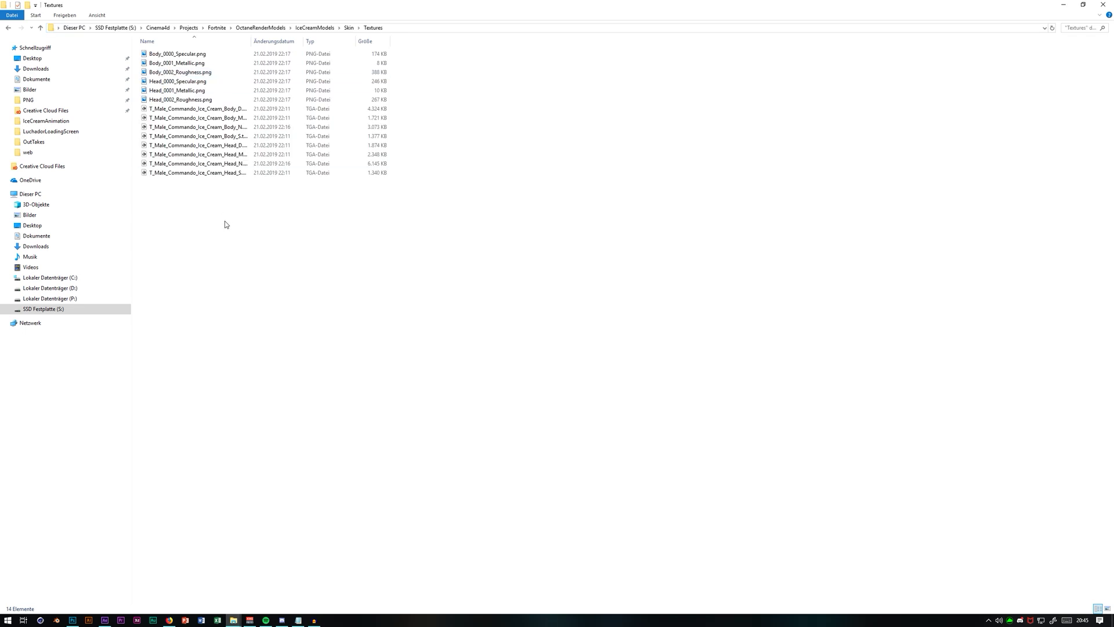
Step: View the Warp_D.png texture from the M4 model's Textures folder in IceCreamModels, and return to Photoshop
click(299, 29)
double_click(203, 63)
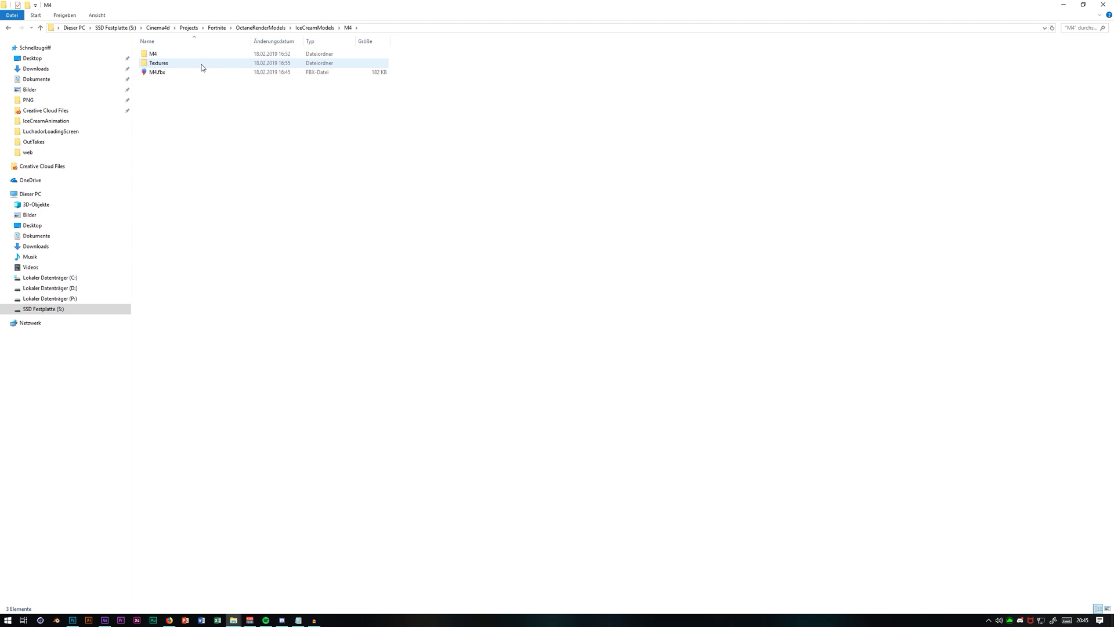
double_click(203, 64)
double_click(201, 138)
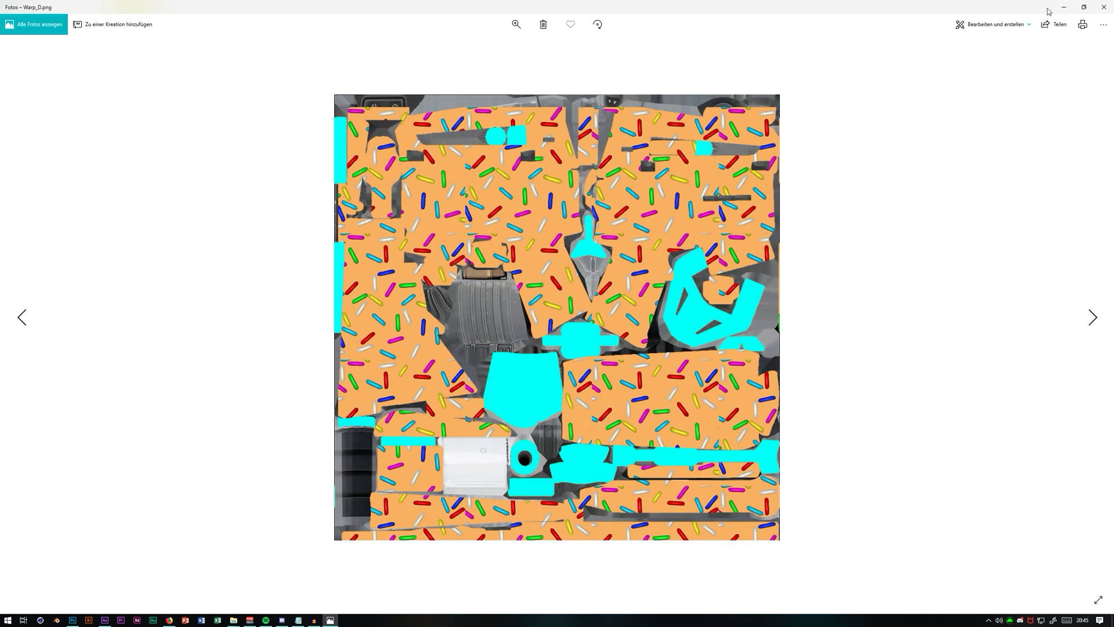
click(1102, 6)
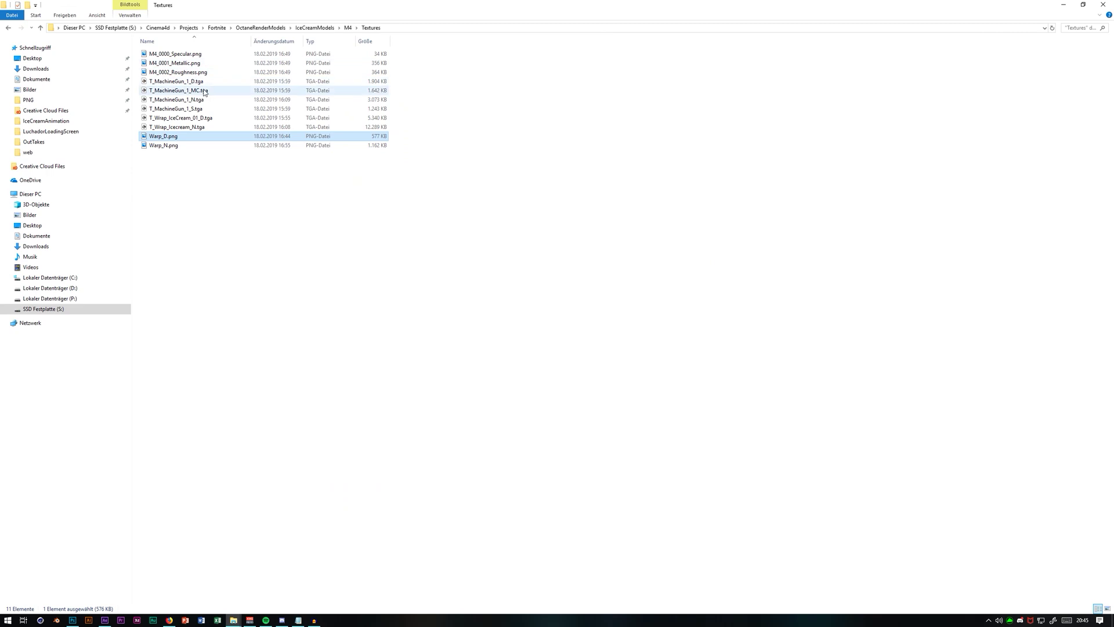
double_click(205, 136)
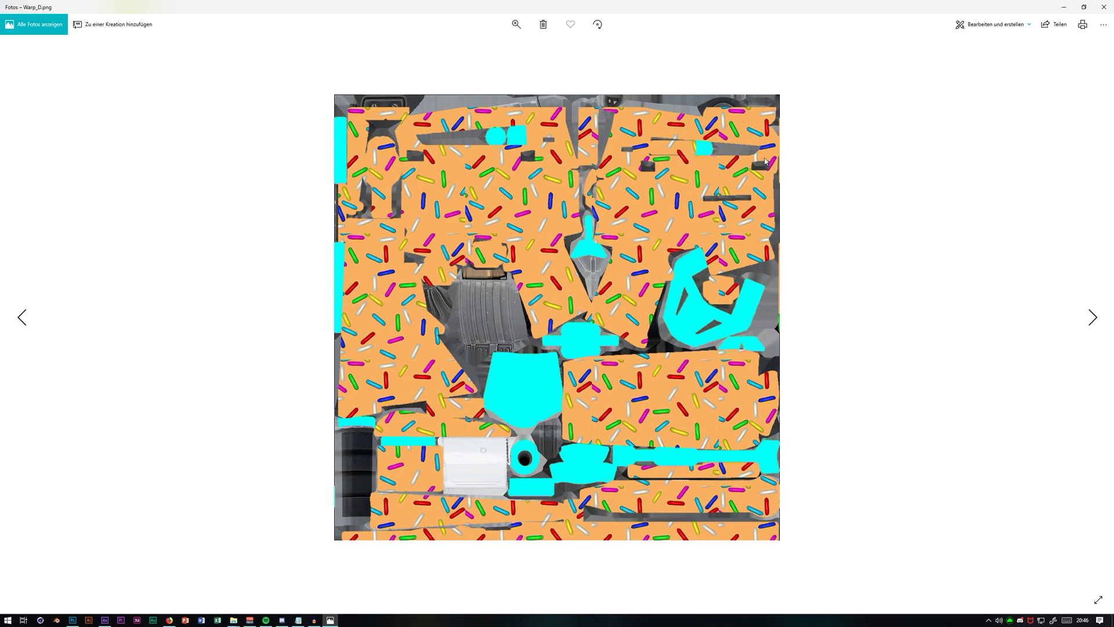
click(1104, 7)
click(1061, 8)
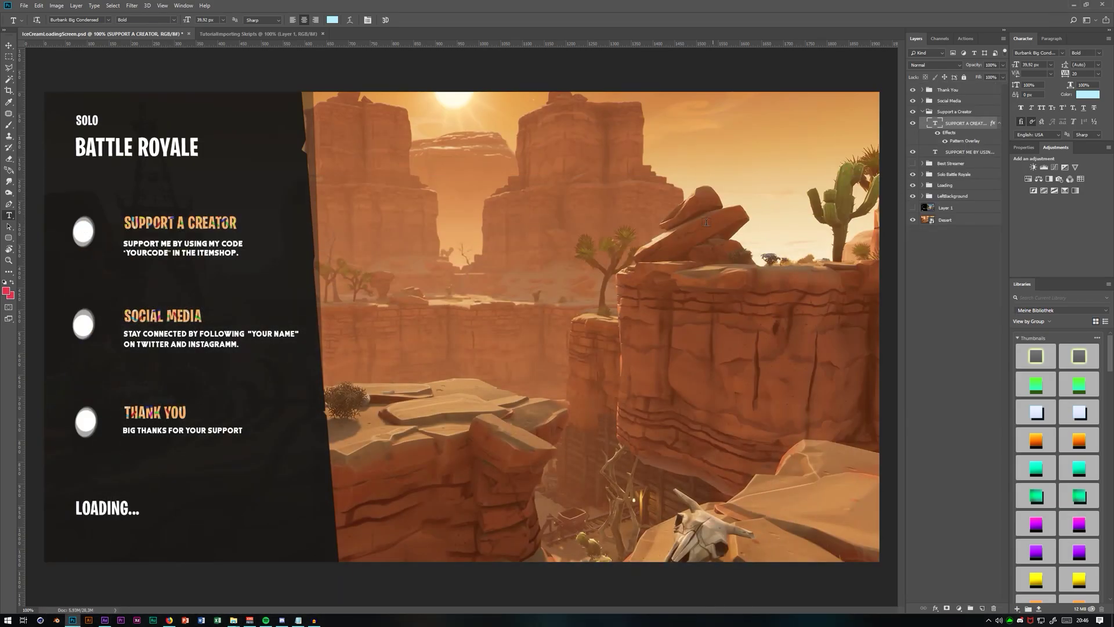
Step: Paint over the blank TutorialImporting Skripts canvas with a very large soft red brush and locate the Define Pattern command
click(259, 34)
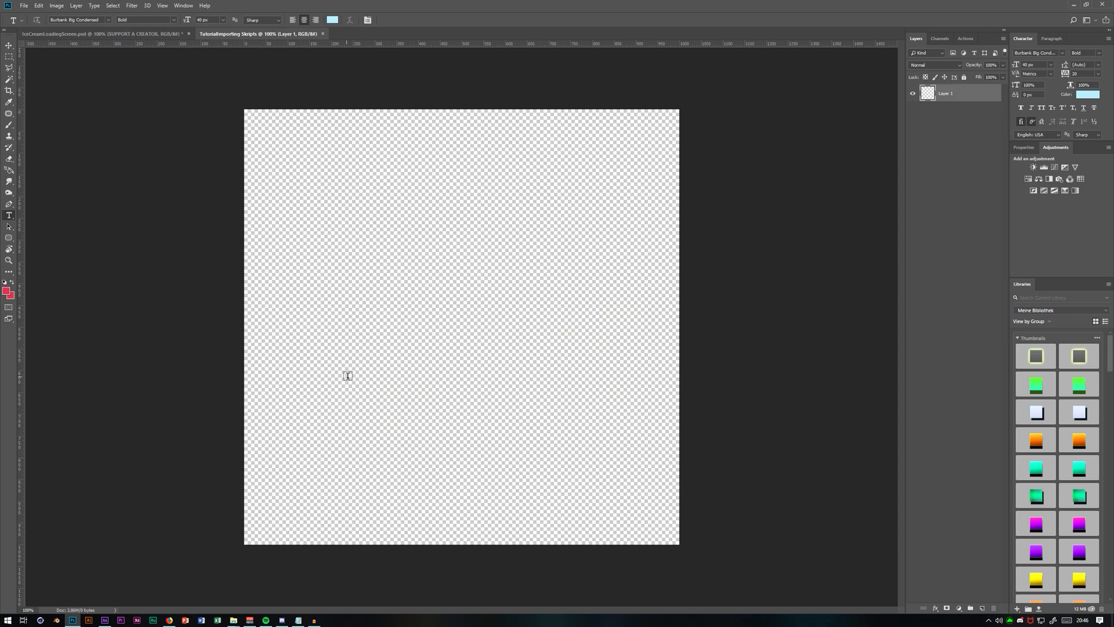
key(b)
mouse_move(374, 322)
alt+right_down()
mouse_move(408, 319)
mouse_move(307, 318)
alt+right_up()
mouse_move(378, 311)
mouse_down()
mouse_move(398, 403)
mouse_move(515, 472)
mouse_move(345, 307)
mouse_up()
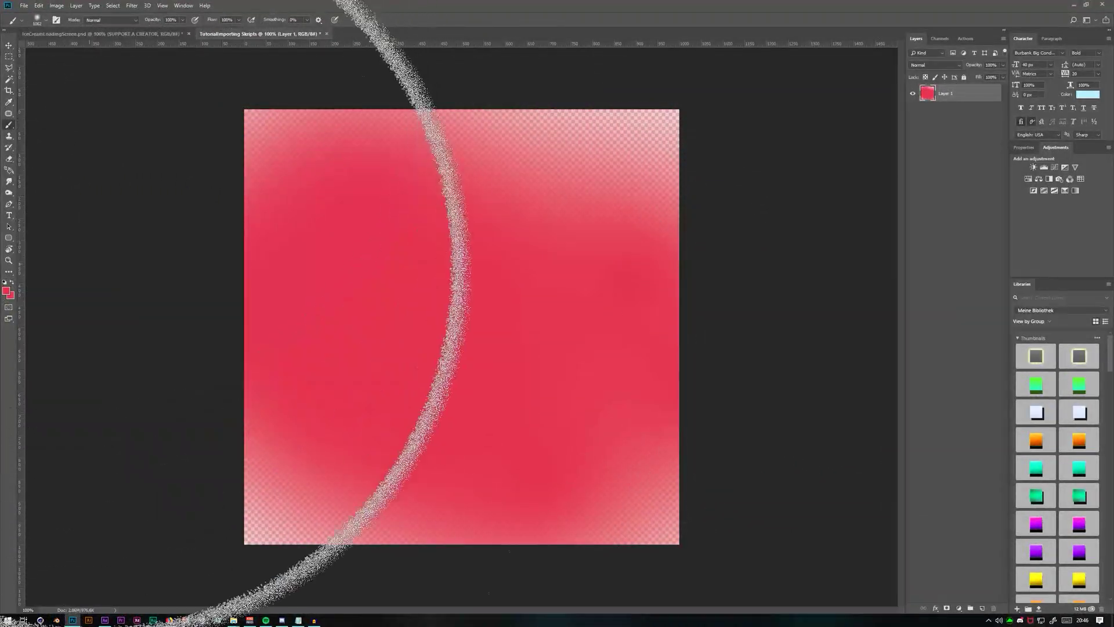
click(39, 6)
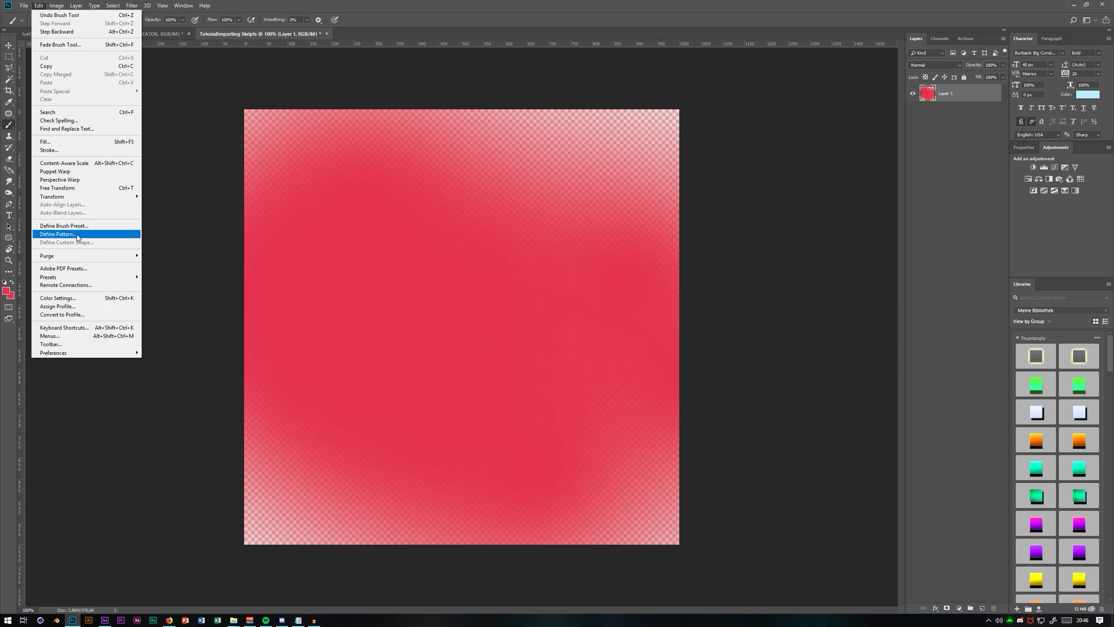
click(322, 244)
click(142, 34)
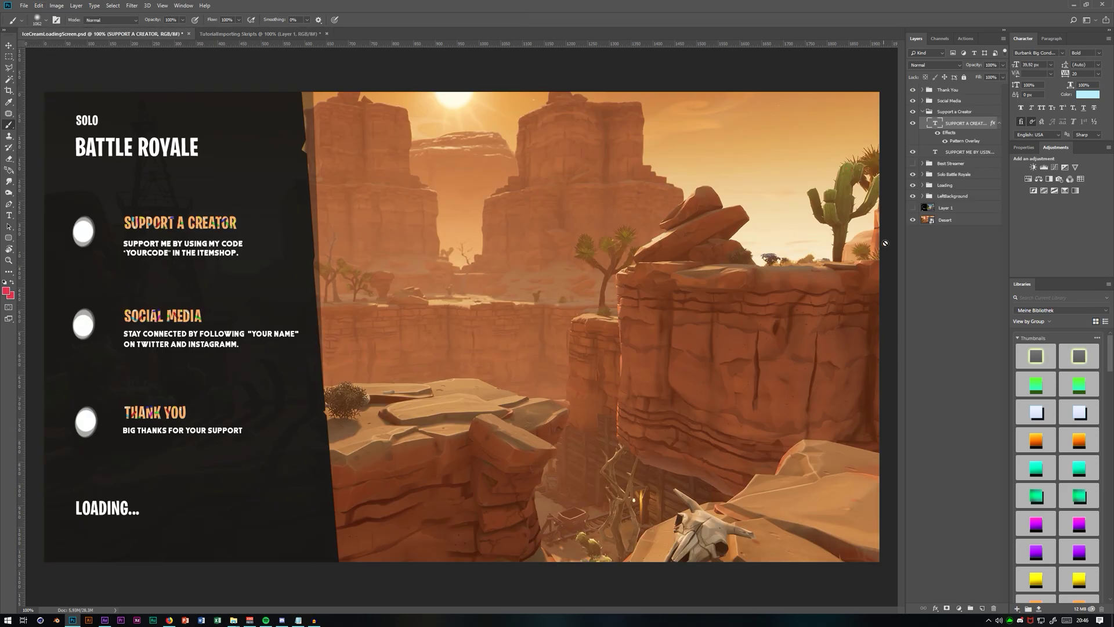
double_click(987, 123)
double_click(987, 122)
click(988, 121)
double_click(983, 121)
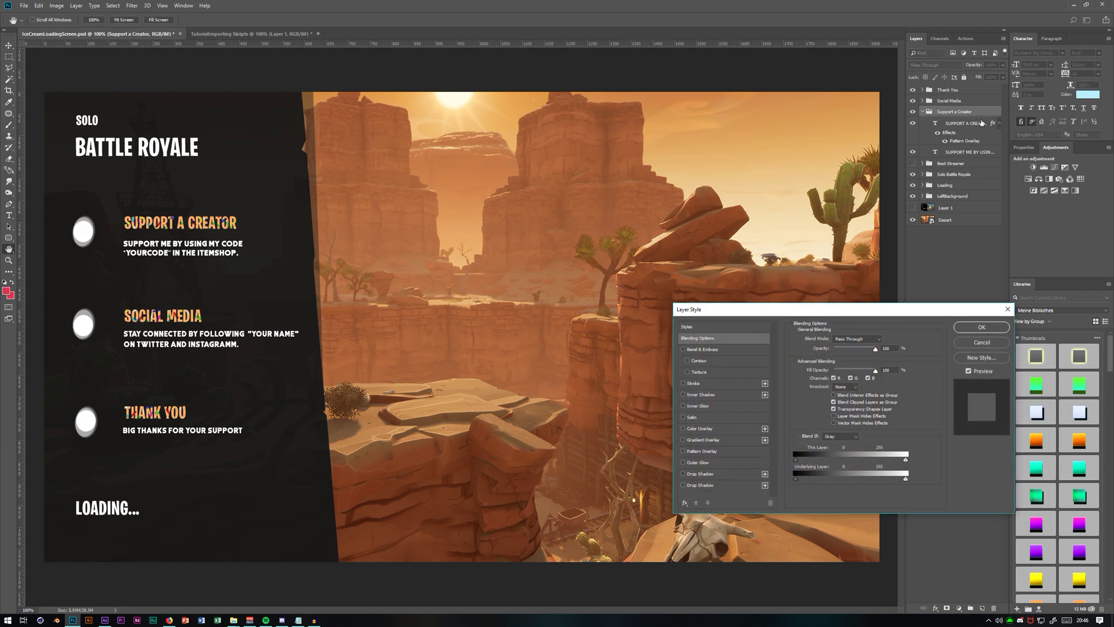
click(981, 342)
Step: Browse the available patterns in the Pattern Overlay of the SUPPORT A CREATOR heading in IceCreamLoadingScreen.psd, leaving the layer style unchanged
right_click(969, 123)
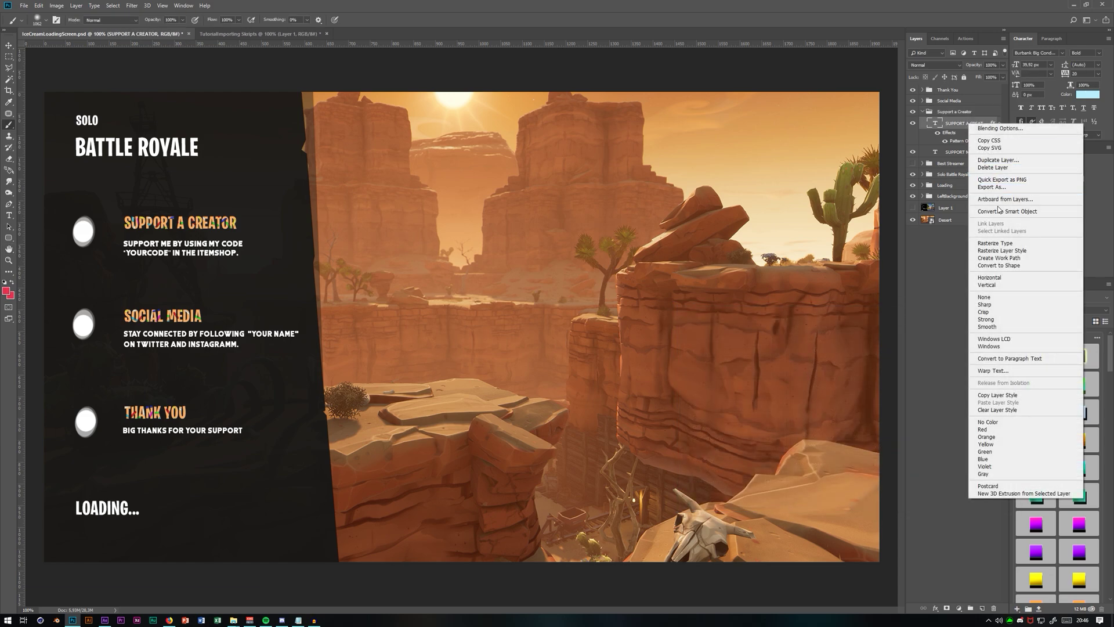
click(1000, 128)
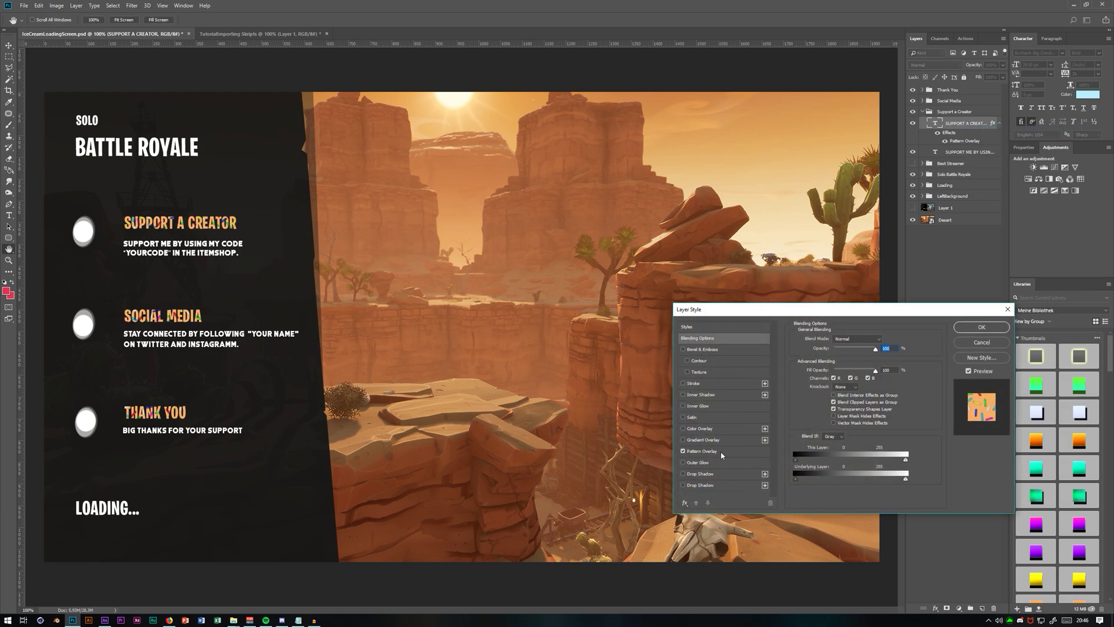
click(514, 442)
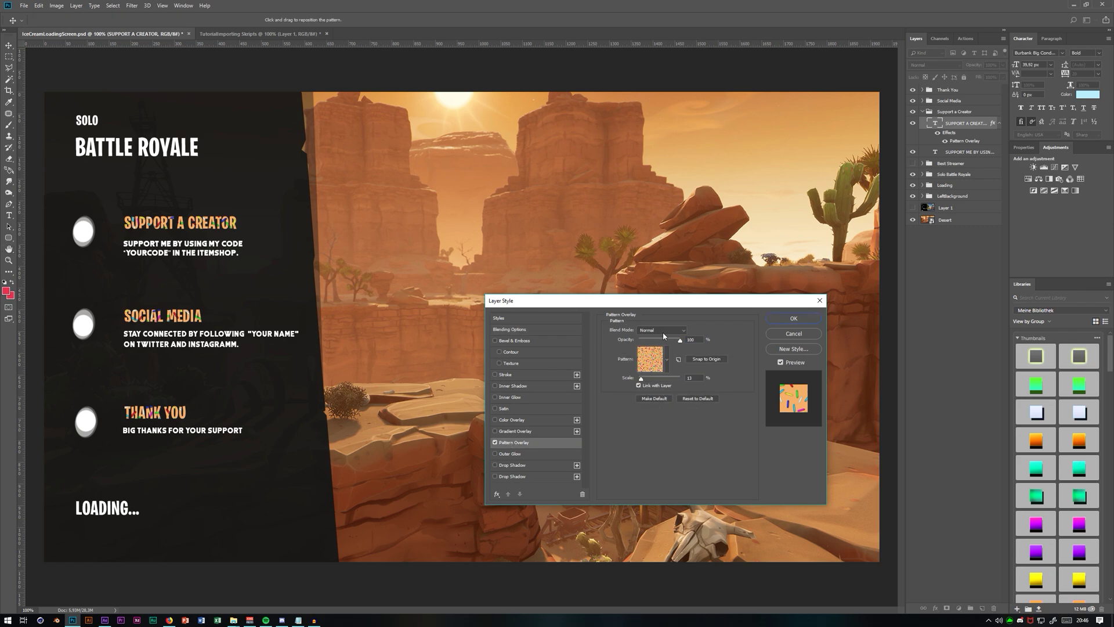
click(667, 360)
scroll(670, 433, down, 3)
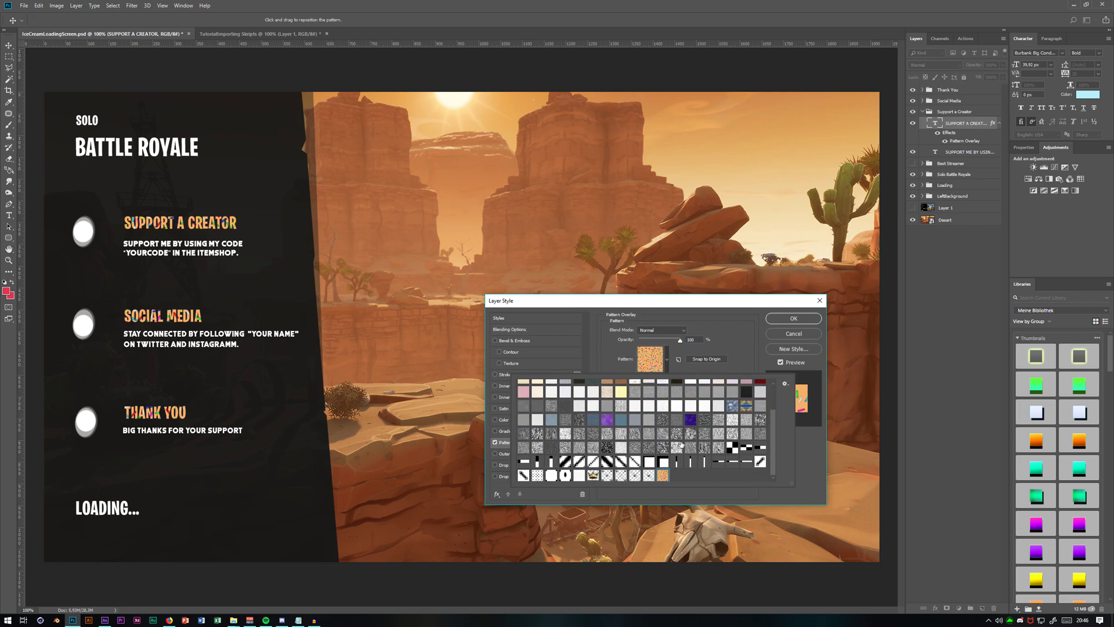
scroll(672, 438, up, 2)
key(Escape)
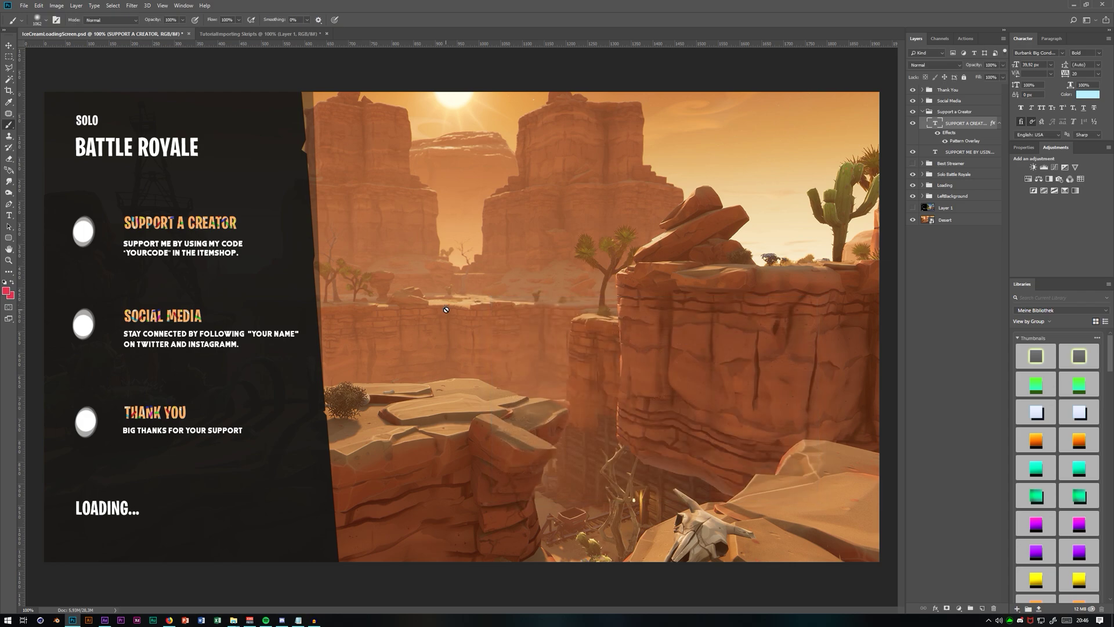
Step: Close the IceCreamLoadingScreen.psd and TutorialImporting Skripts documents without saving their changes
key(ctrl+minus)
key(ctrl+minus)
key(ctrl+plus)
key(ctrl+plus)
click(214, 34)
click(177, 35)
click(188, 34)
click(552, 226)
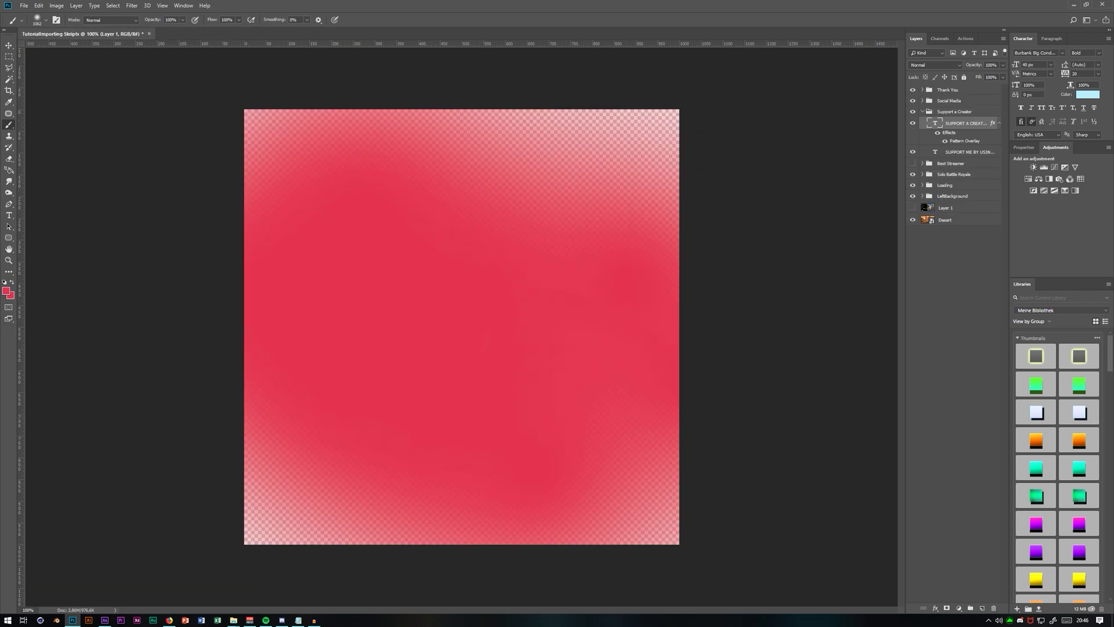
click(148, 34)
click(565, 226)
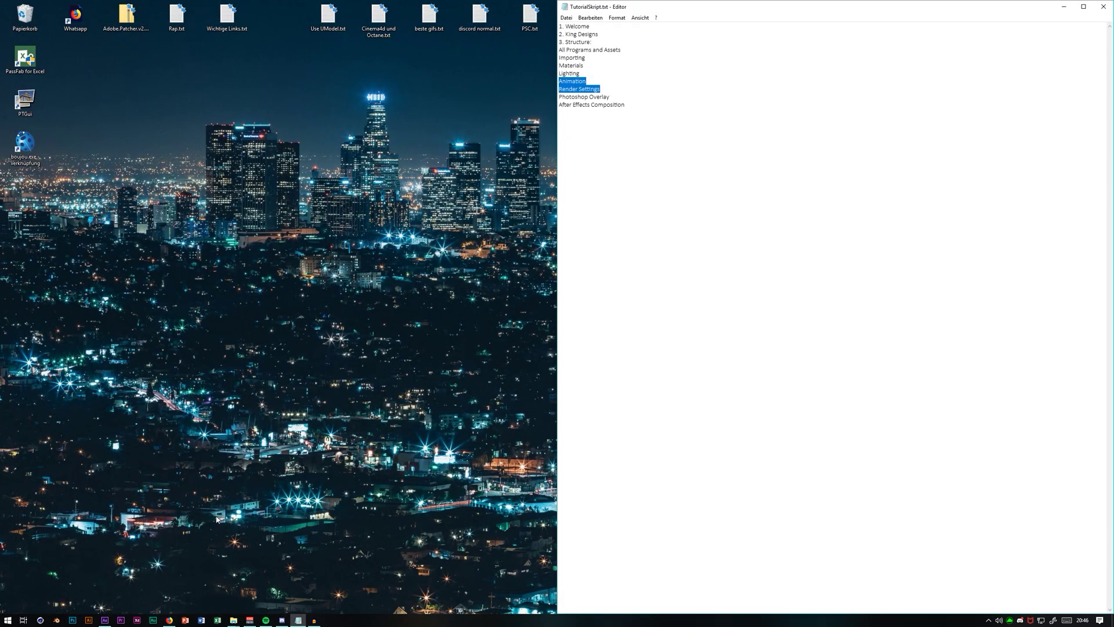
Step: Switch to After Effects, and open the Masking composition with RenderAnimation.mp4 selected at 0:00:04:05
click(105, 619)
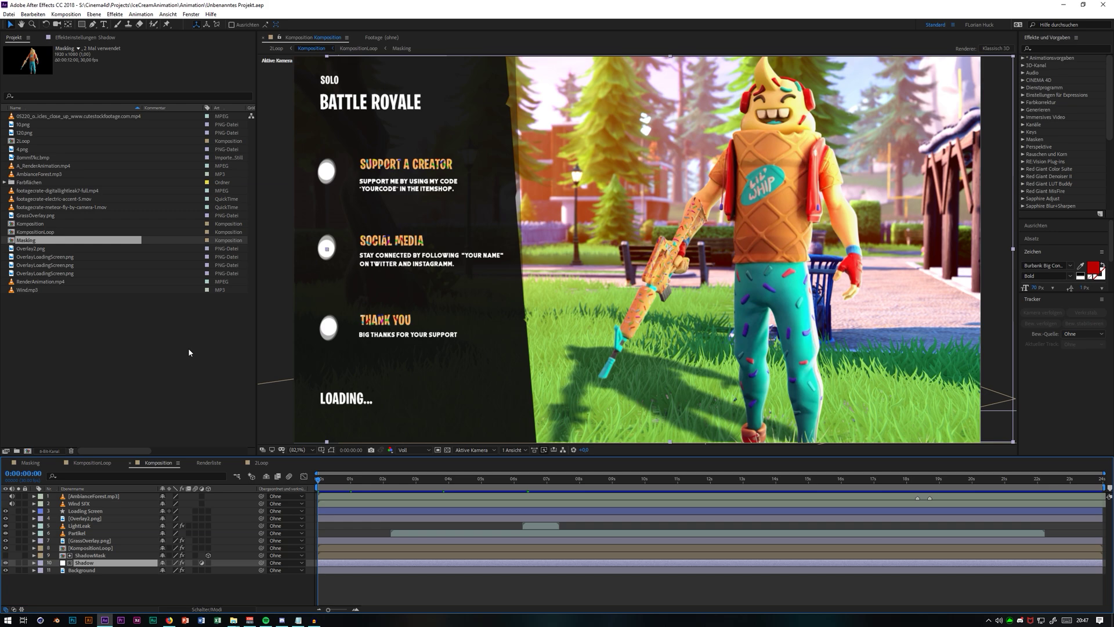
click(32, 463)
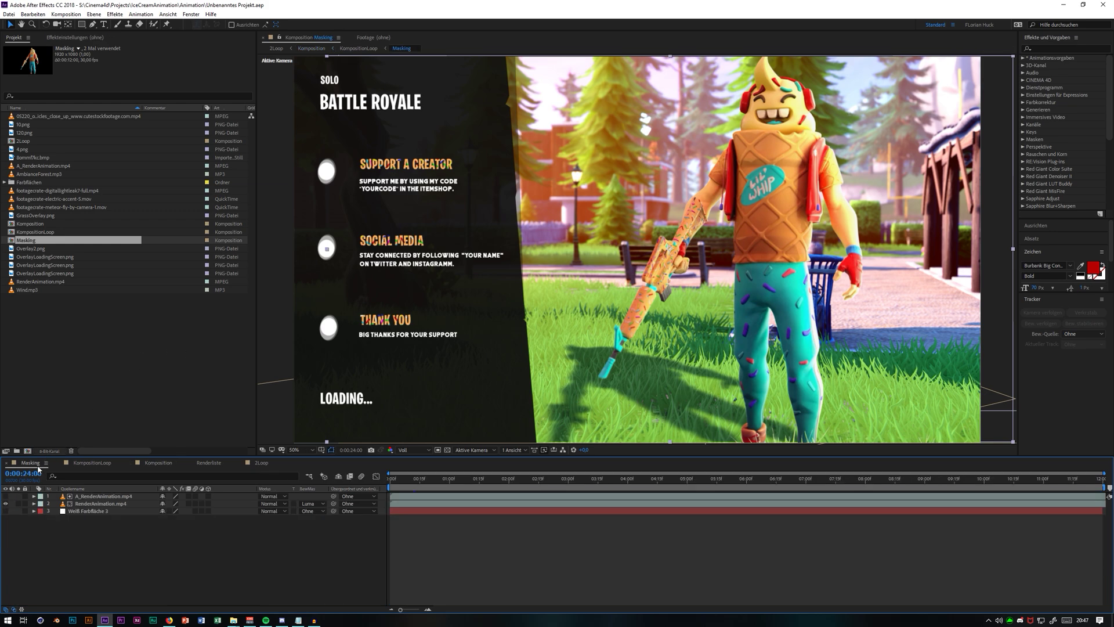
click(109, 503)
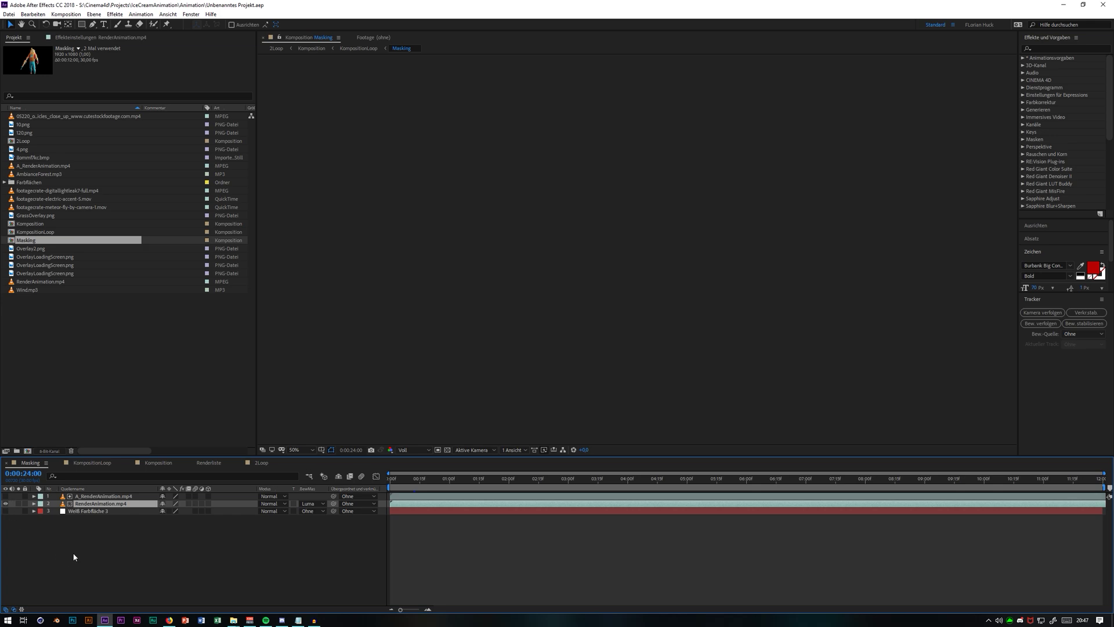
drag(429, 491, 638, 487)
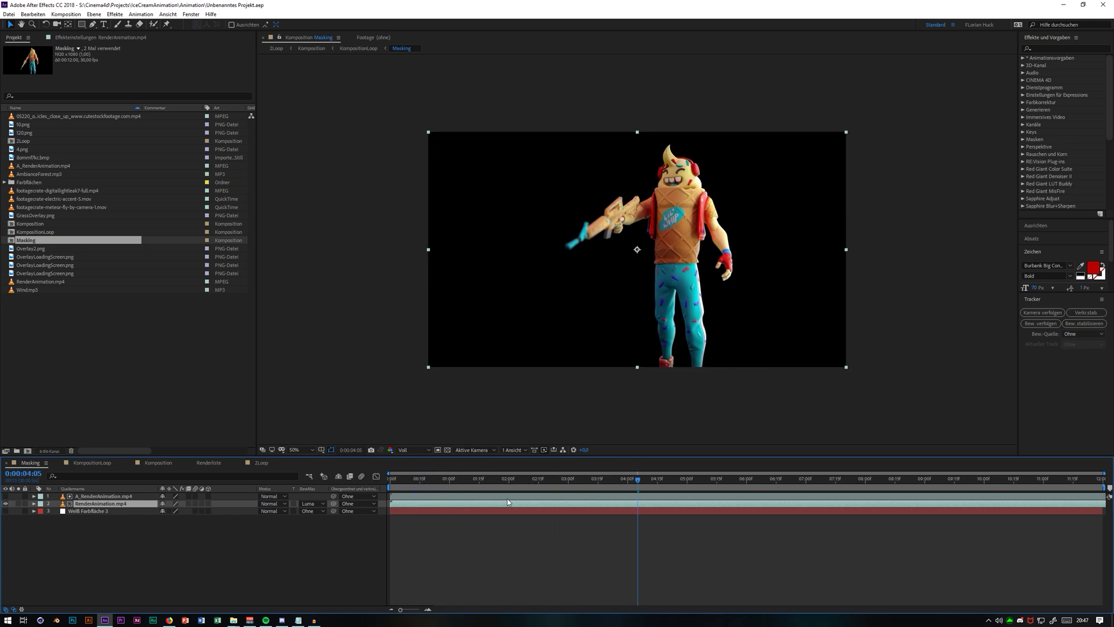
Step: Inspect the black-and-white silhouette of A_RenderAnimation.mp4 by briefly showing its layer, and reselect RenderAnimation.mp4
click(2, 500)
click(6, 496)
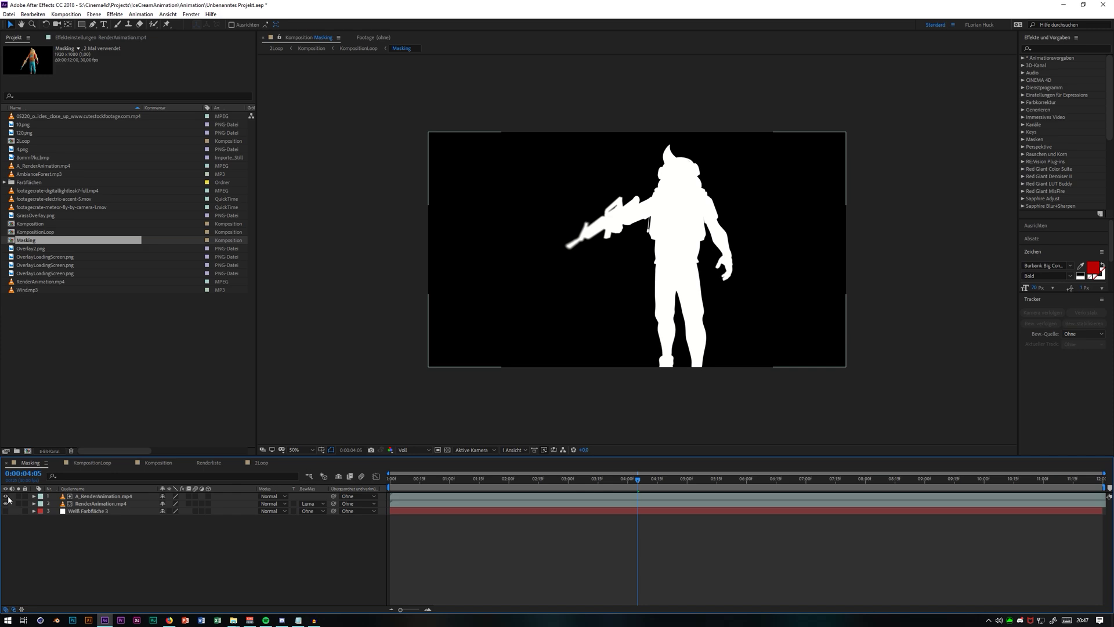
click(100, 497)
drag(5, 496, 5, 504)
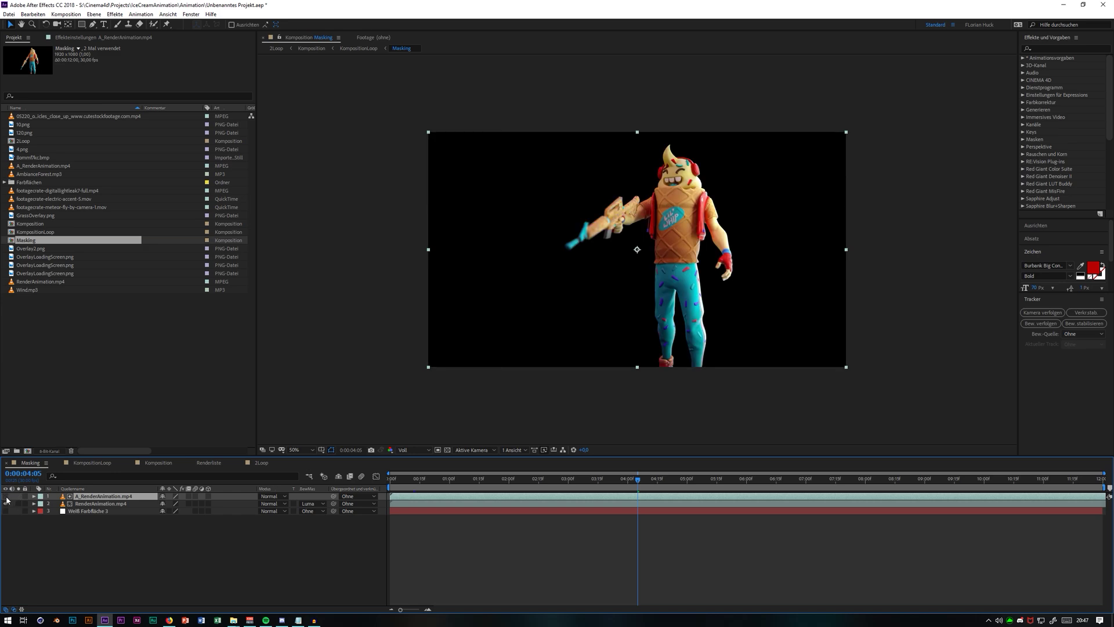
click(116, 505)
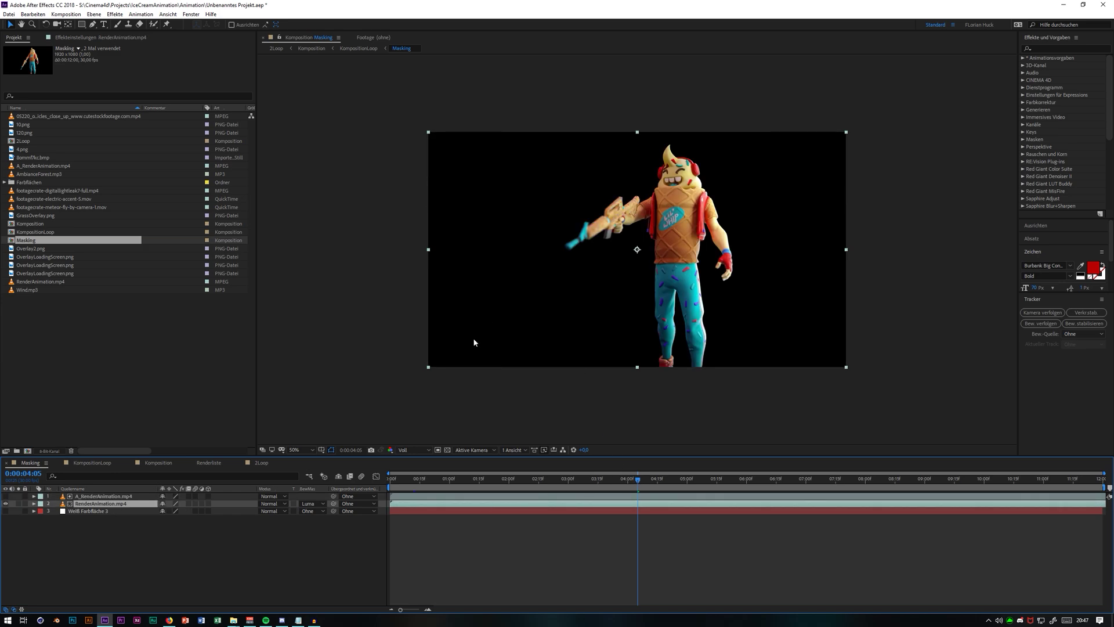
Step: Show the white solid behind the character and remove the track matte from RenderAnimation.mp4
click(5, 510)
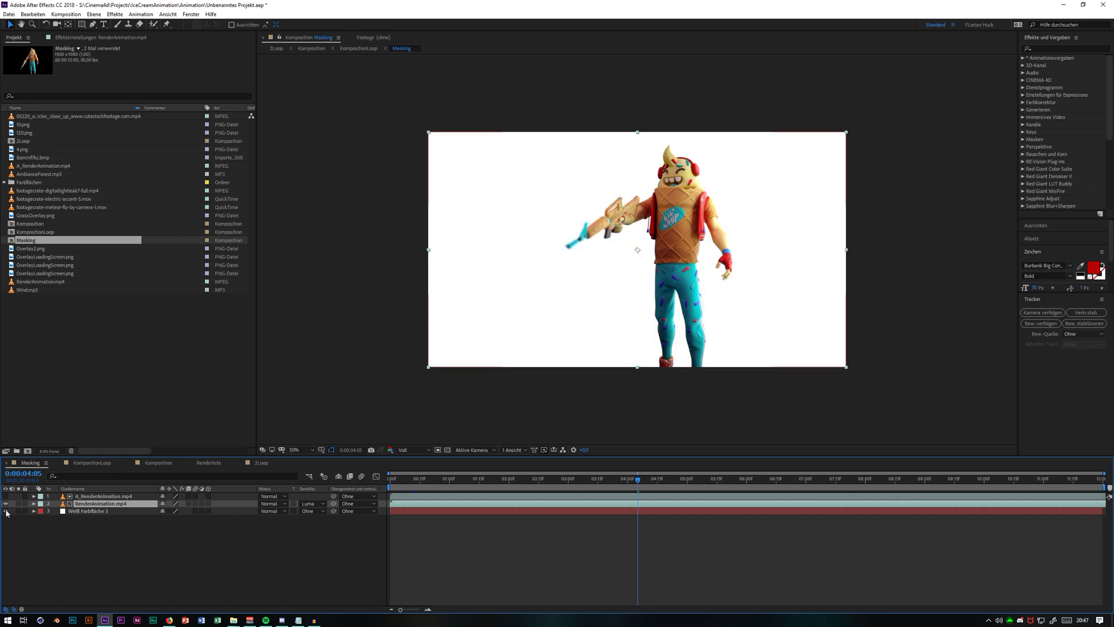
click(310, 504)
click(314, 509)
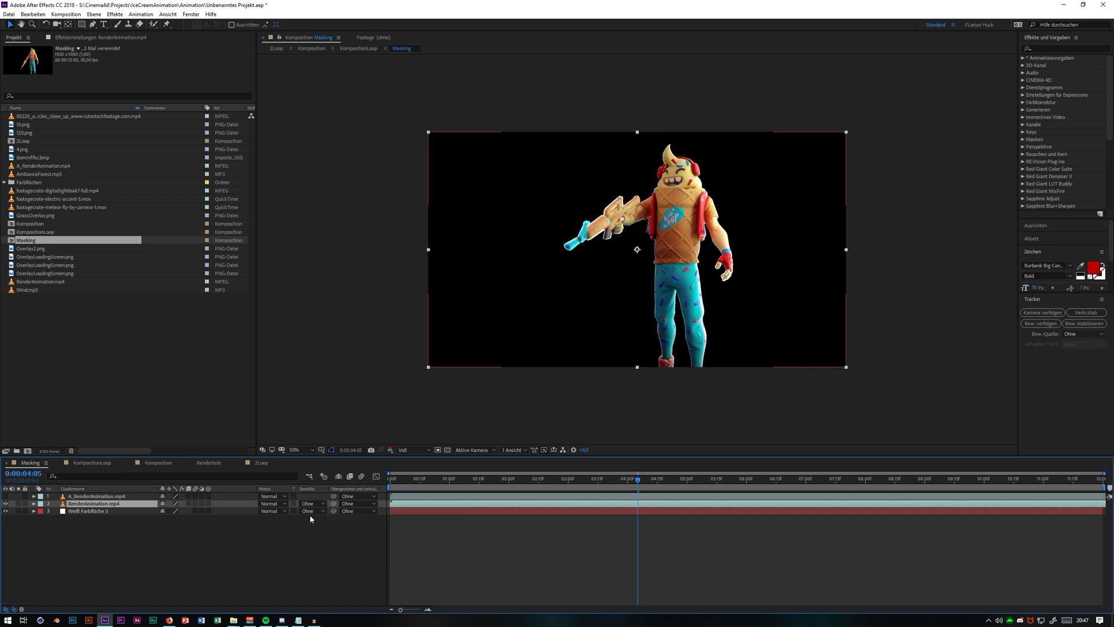
Step: Compare RenderAnimation.mp4, the white solid and the silhouette by toggling layer visibility, ending with all layers shown at 0:00:02:18
click(7, 504)
click(7, 504)
click(6, 504)
click(6, 504)
click(29, 513)
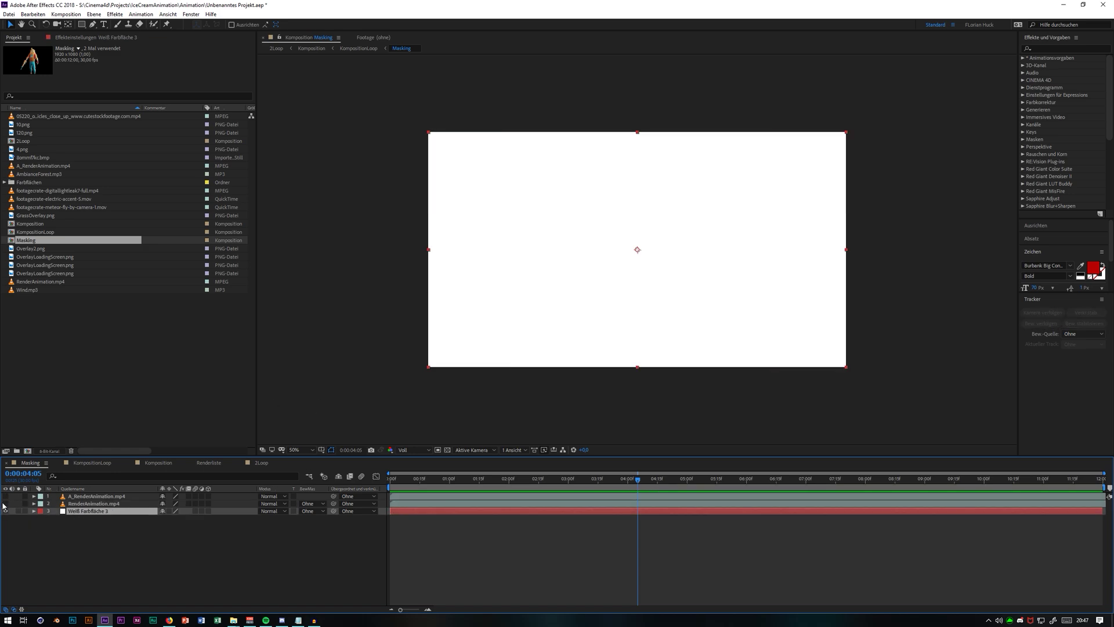
click(6, 504)
click(6, 496)
click(171, 558)
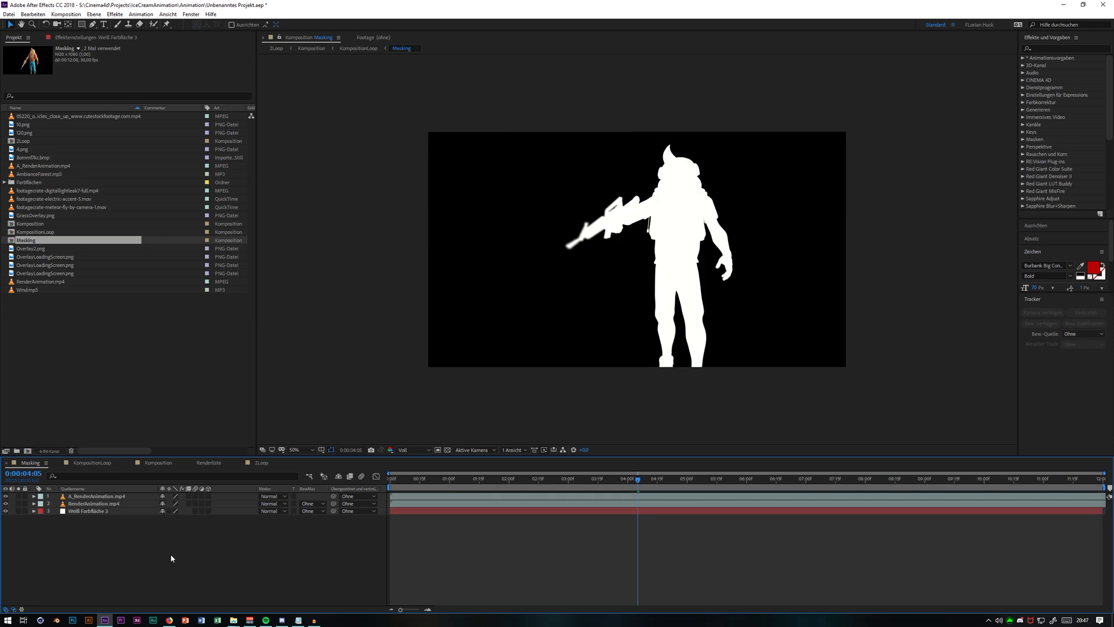
drag(626, 481, 544, 483)
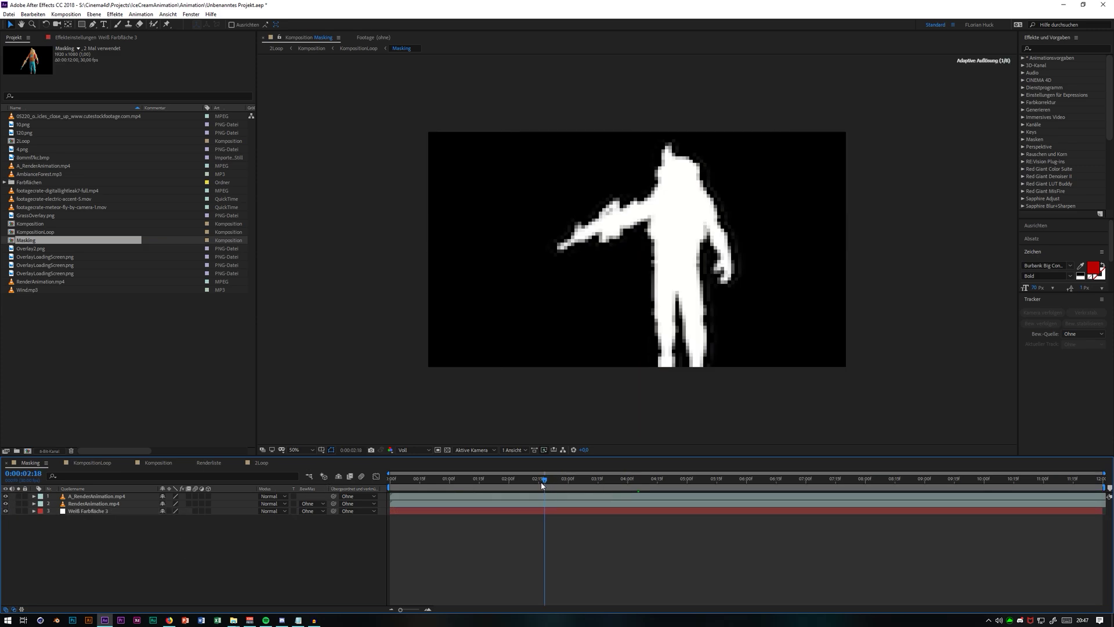
Step: Rename the A_RenderAnimation.mp4 layer as Mask and the RenderAnimation.mp4 layer as Render
click(92, 496)
key(Return)
text(Mask)
key(Return)
click(92, 504)
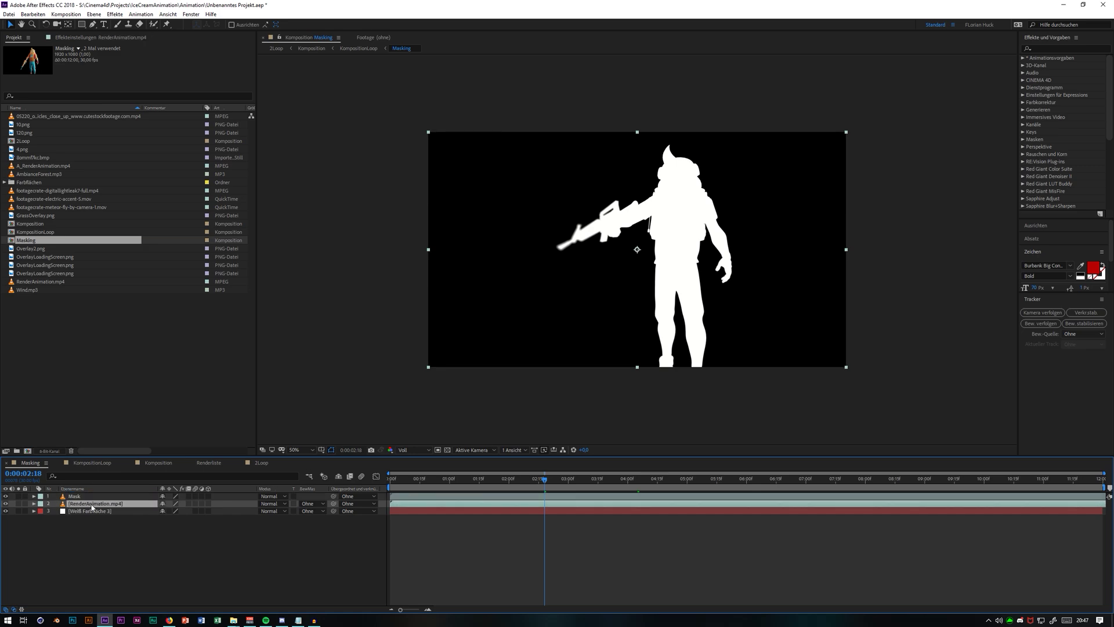
key(Return)
text(Render)
key(Return)
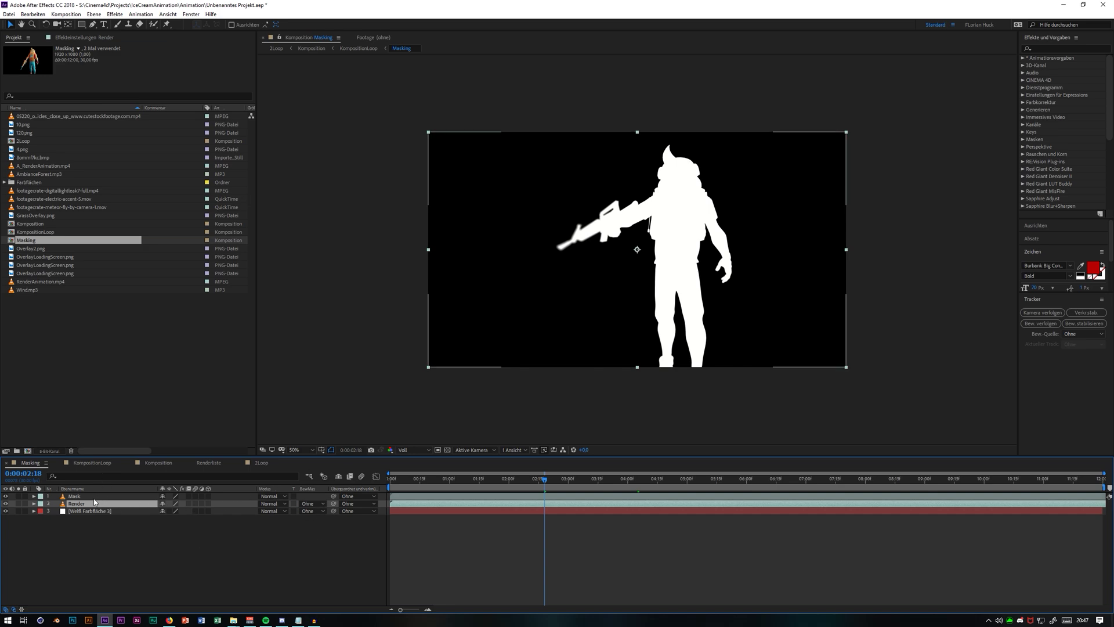
Step: Set the Render layer's track matte to the luma matte of Mask, and hide the white solid
key(ctrl+Up)
key(ctrl+Down)
key(ctrl+Up)
key(ctrl+Down)
key(ctrl+Up)
click(82, 506)
click(308, 503)
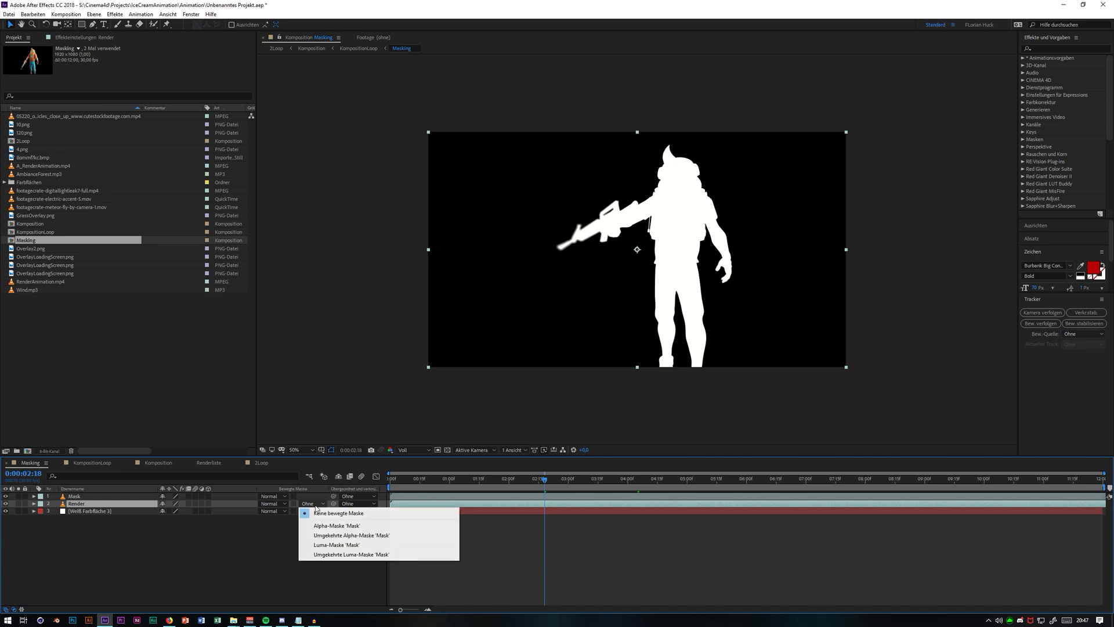
click(334, 546)
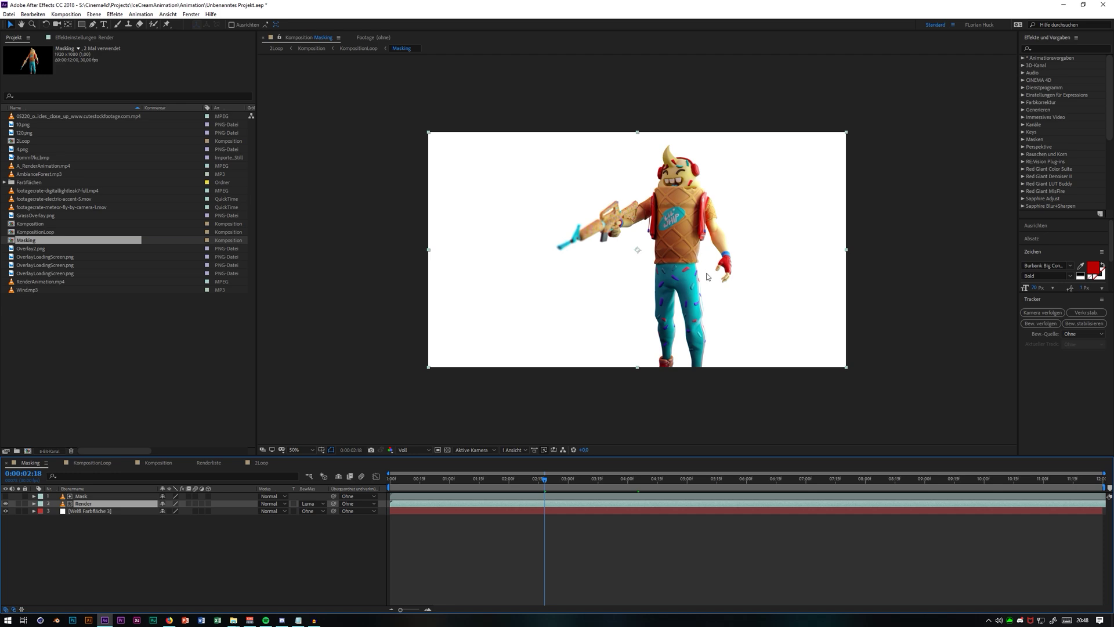
click(5, 511)
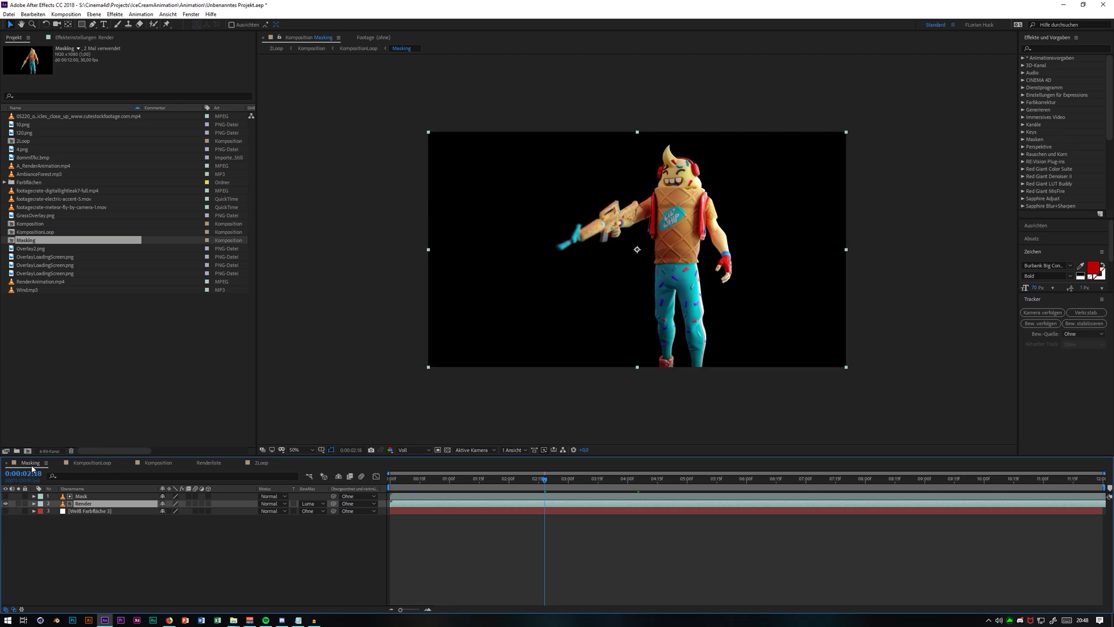
click(98, 544)
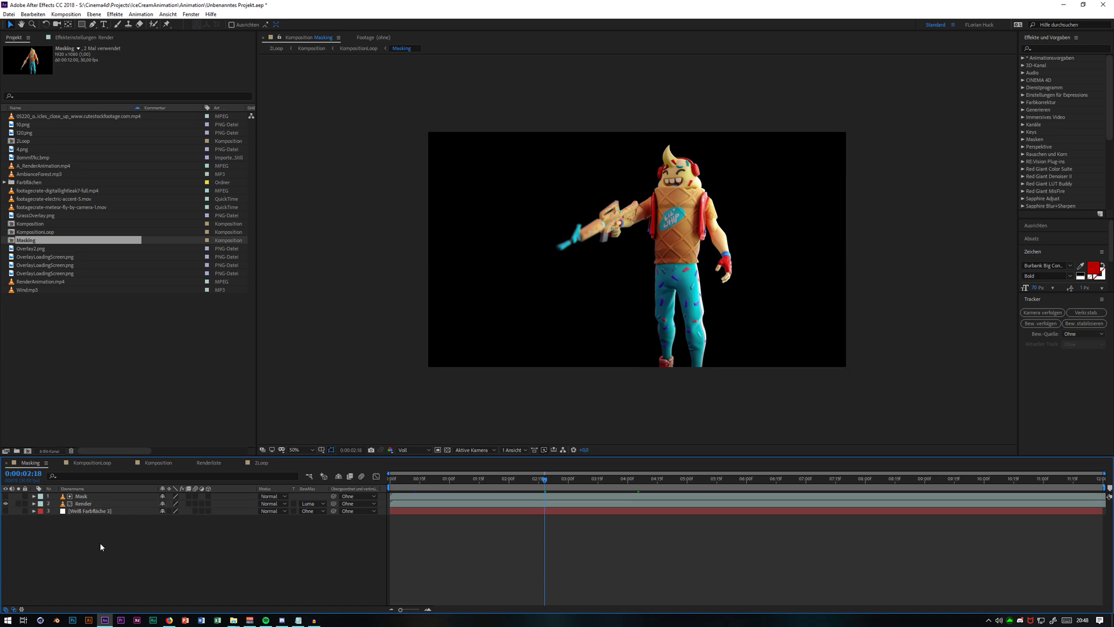
Step: Open the KompositionLoop composition and scrub its timeline back to 0:00:00:00
click(94, 463)
click(492, 481)
drag(492, 482, 295, 449)
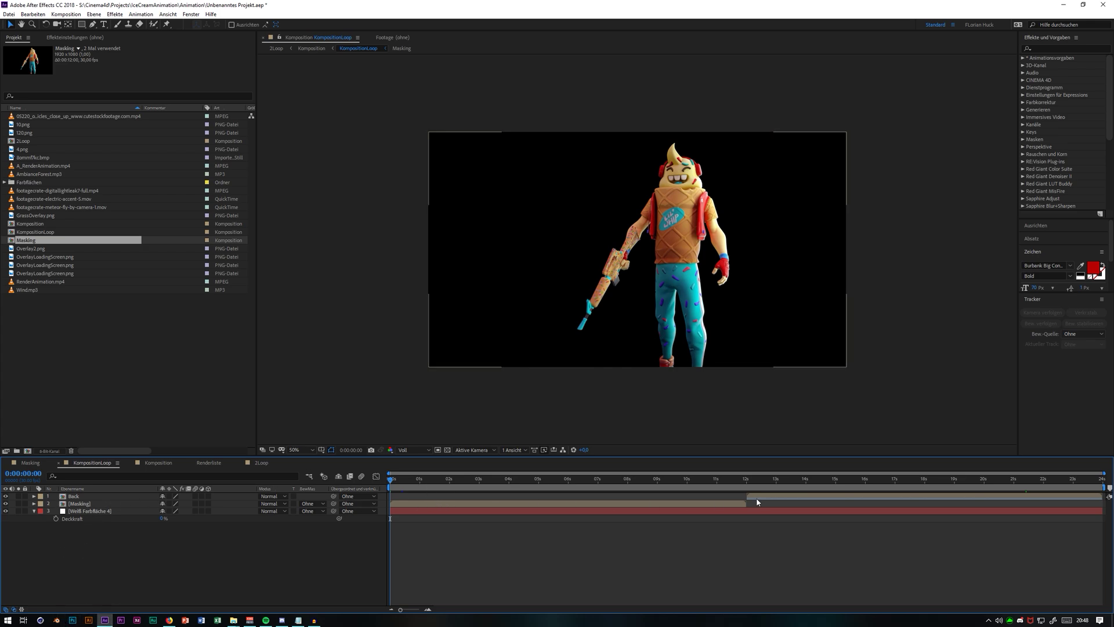
Step: Shift the Back layer to start at about 14 seconds and preview the loop from the beginning
drag(780, 496, 834, 495)
key(space)
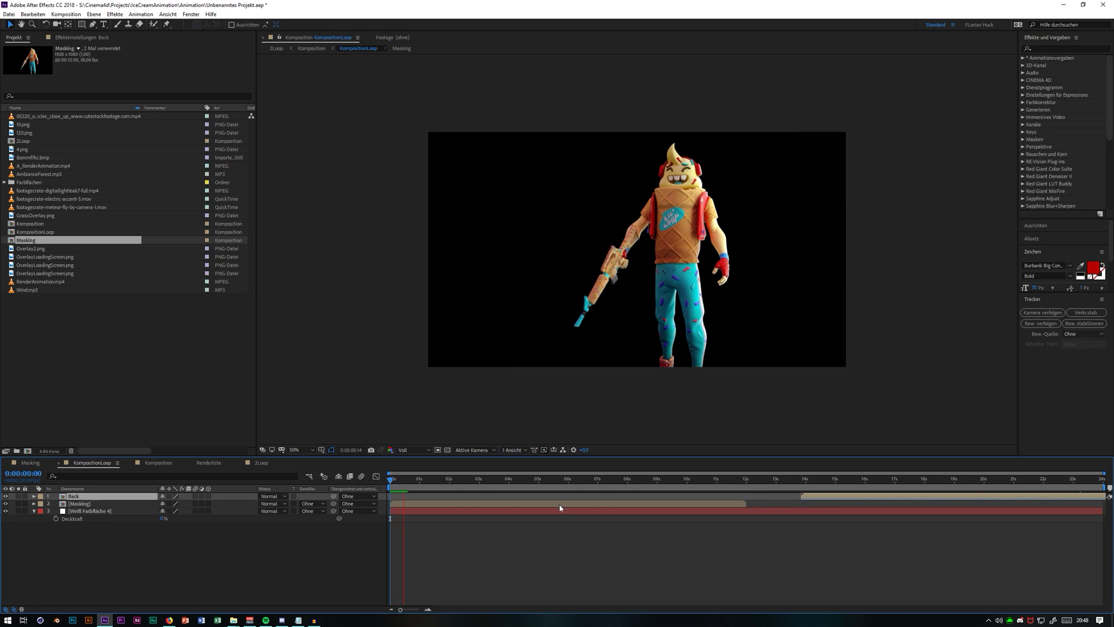
key(space)
Step: Duplicate the Masking layer and place the copy directly after the original, starting at 12 seconds
click(93, 503)
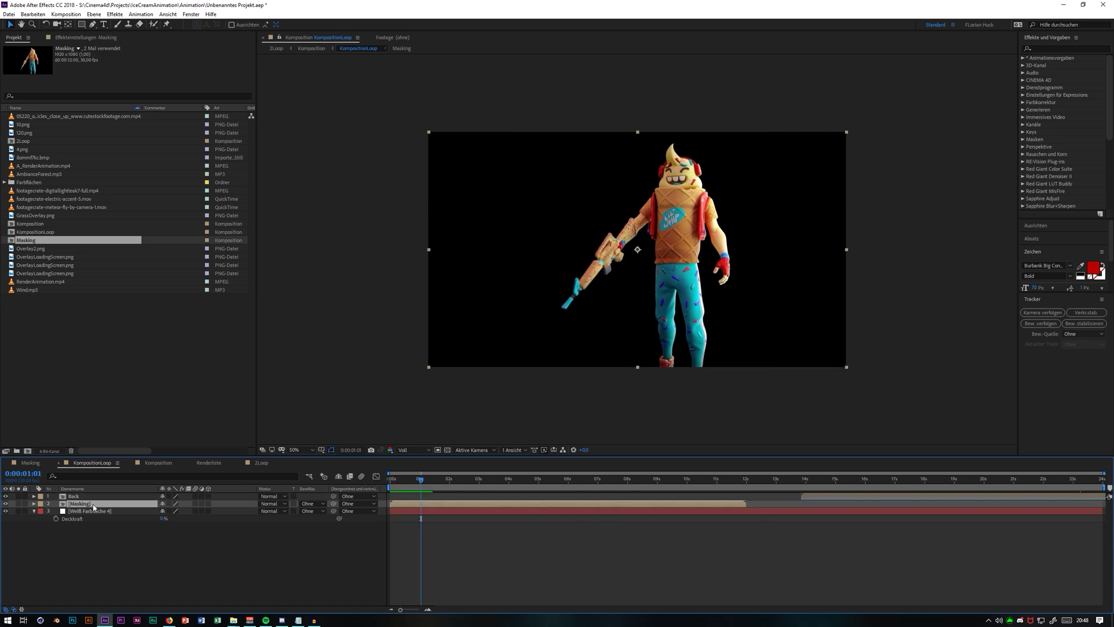
key(ctrl+d)
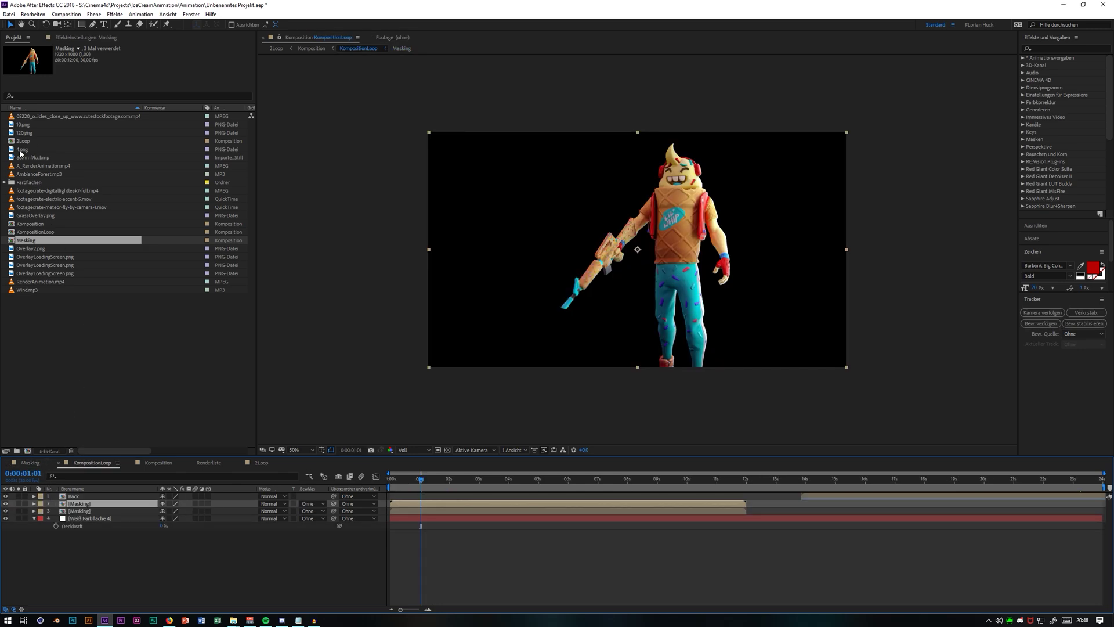
click(36, 462)
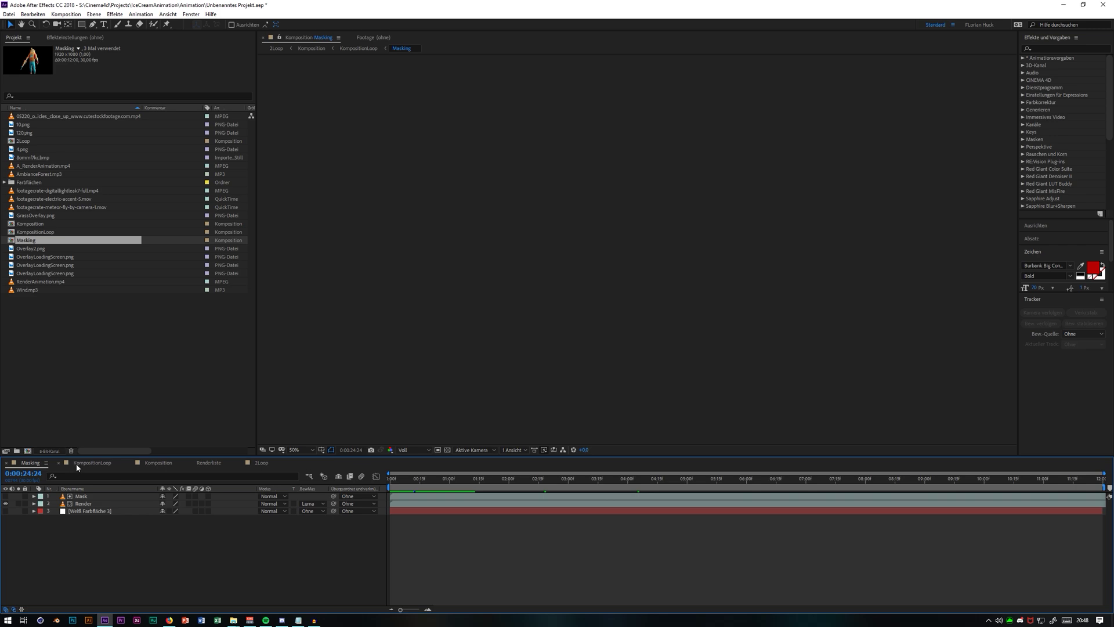
click(93, 462)
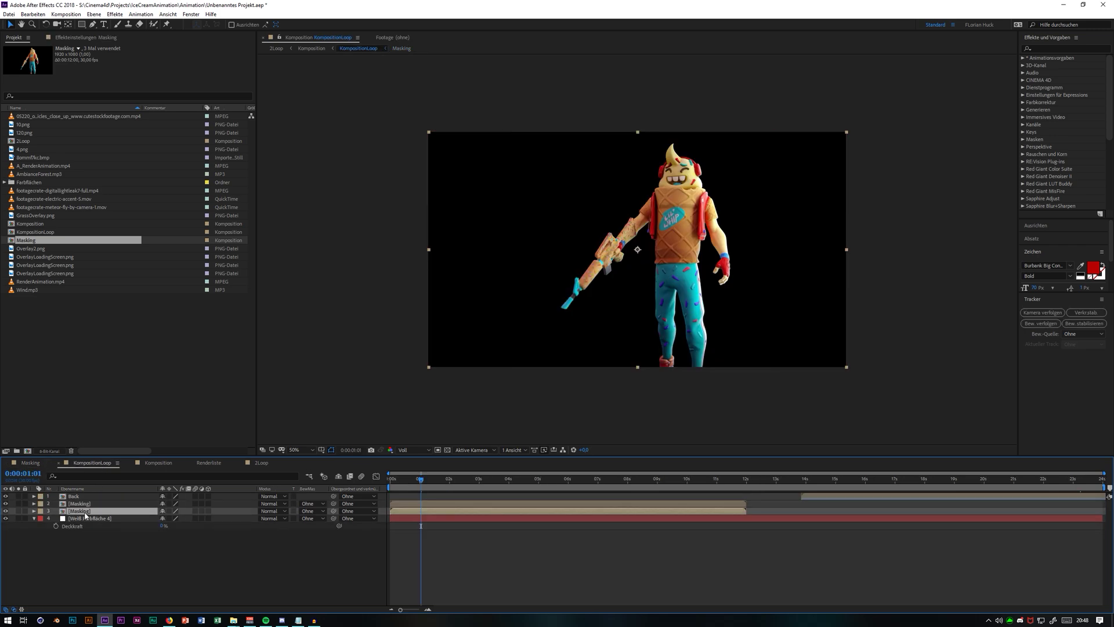
drag(450, 504, 786, 518)
key(space)
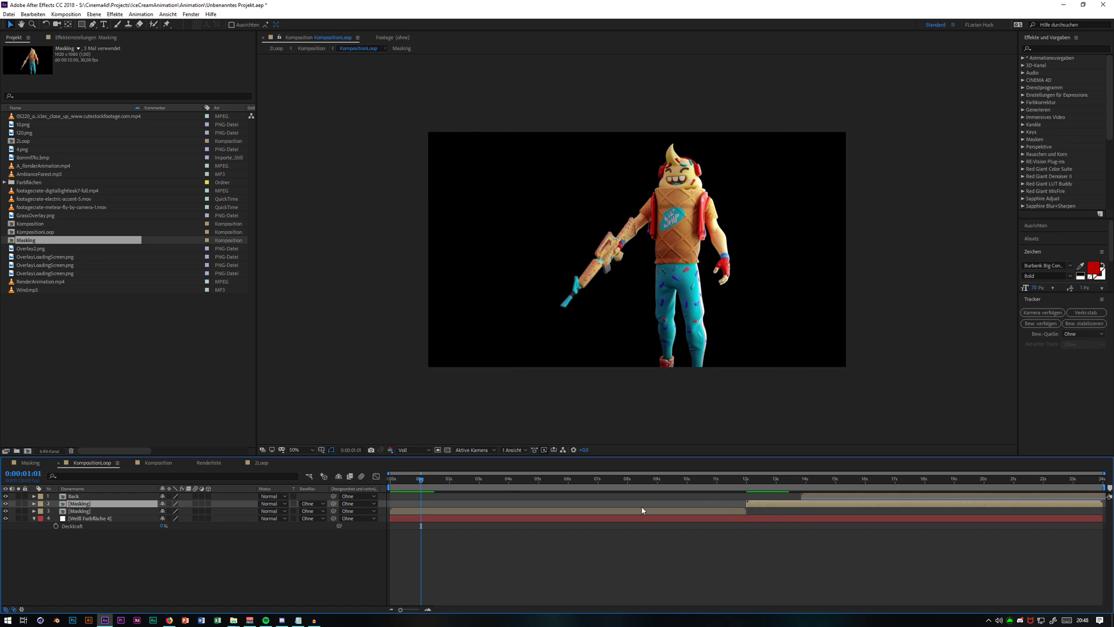
Step: Preview the transition between the two consecutive Masking layers, starting from 0:00:11:00
drag(582, 508, 718, 500)
key(space)
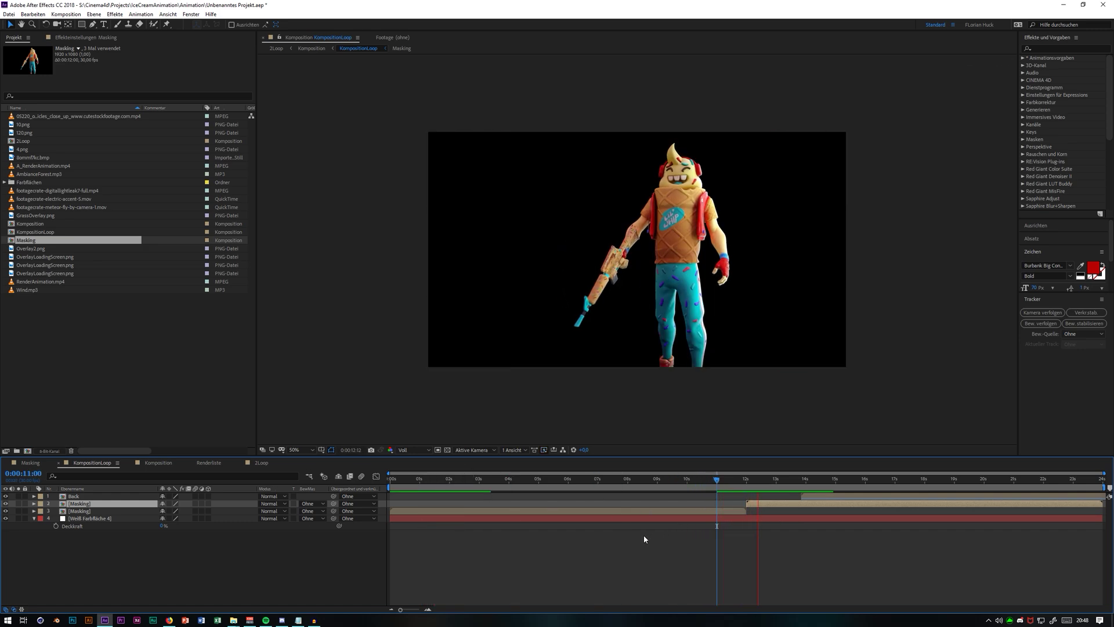
key(space)
click(132, 567)
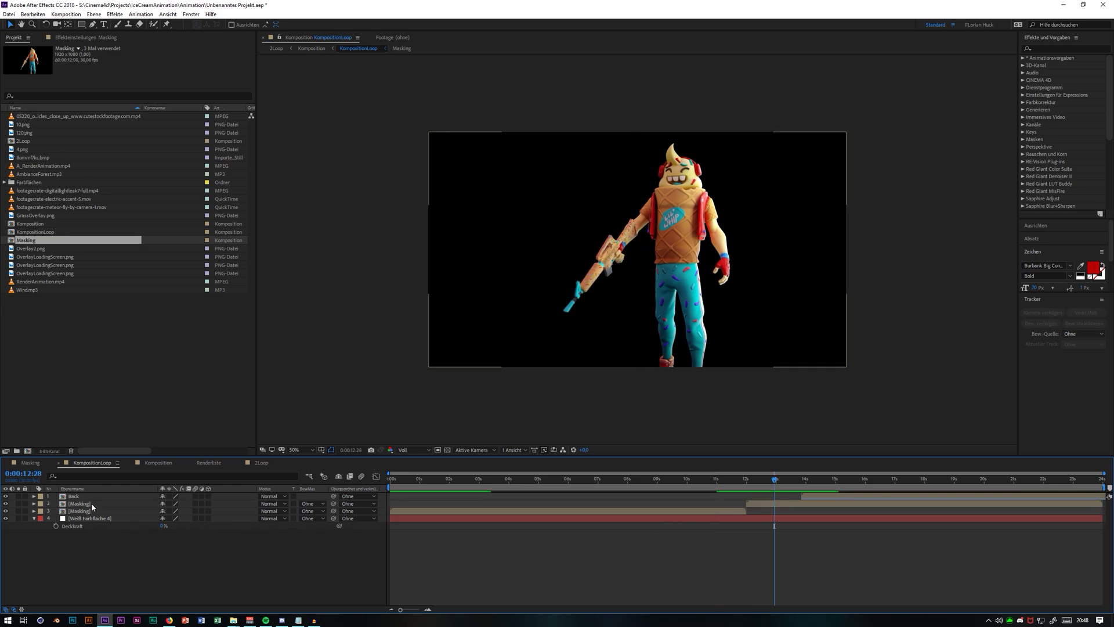
Step: Delete the duplicate Masking layer and move the Back layer to start at 12 seconds, right after Masking
click(91, 502)
key(Delete)
click(817, 497)
drag(816, 497, 593, 466)
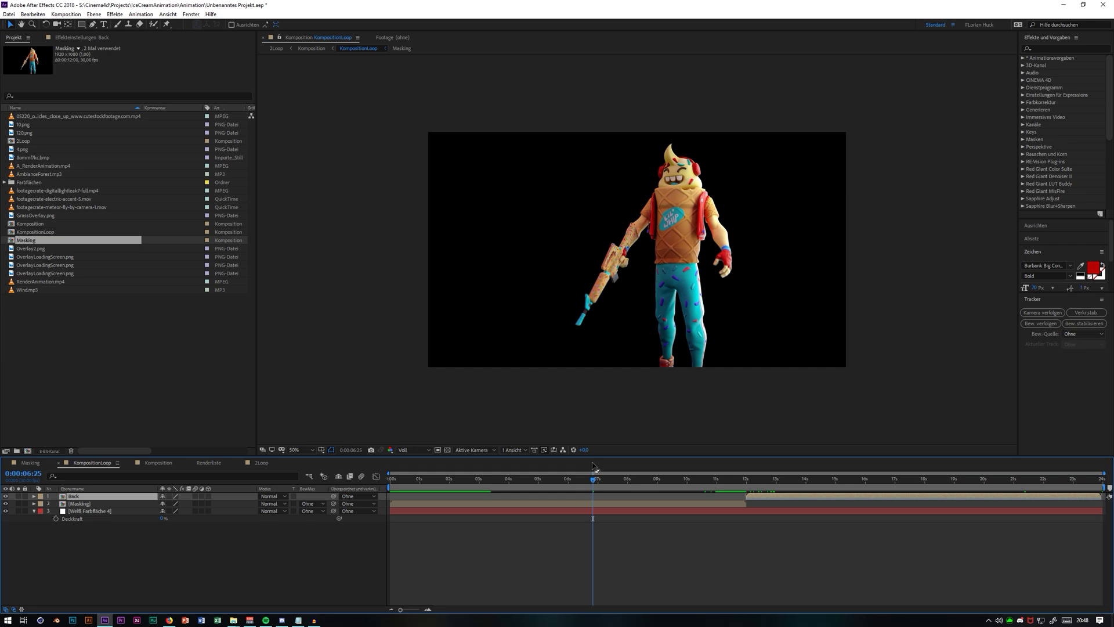
Step: Compare the Masking and Back layers and scrub through the loop to about 0:00:22:09, ending at 0:00:00:00
click(80, 503)
click(81, 497)
click(85, 503)
click(86, 497)
click(88, 504)
click(89, 498)
drag(592, 478, 1053, 492)
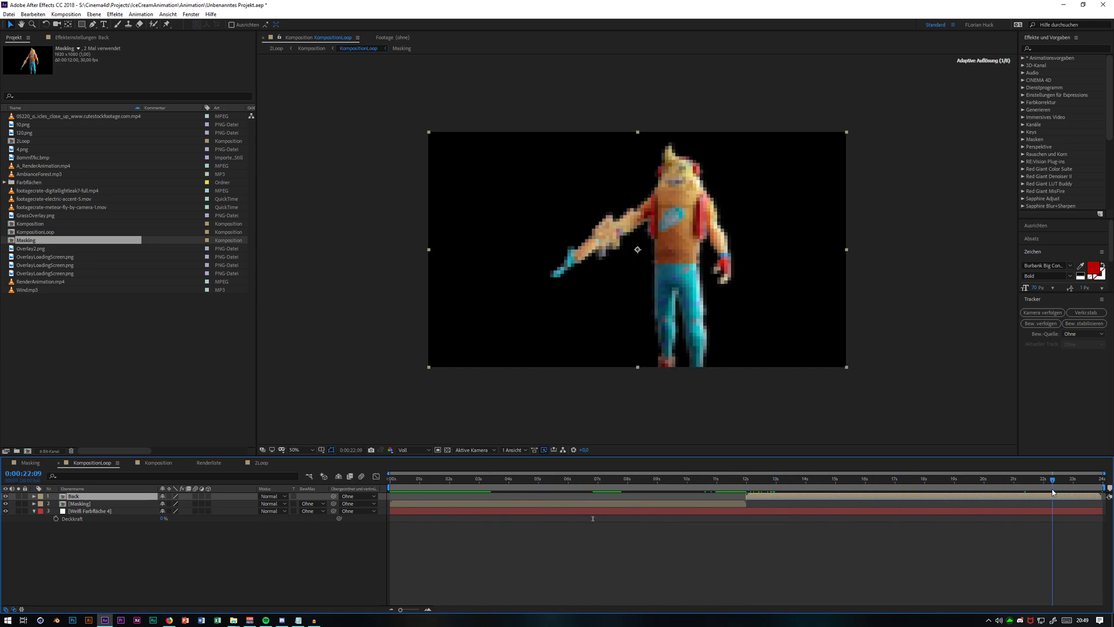
key(Home)
click(107, 542)
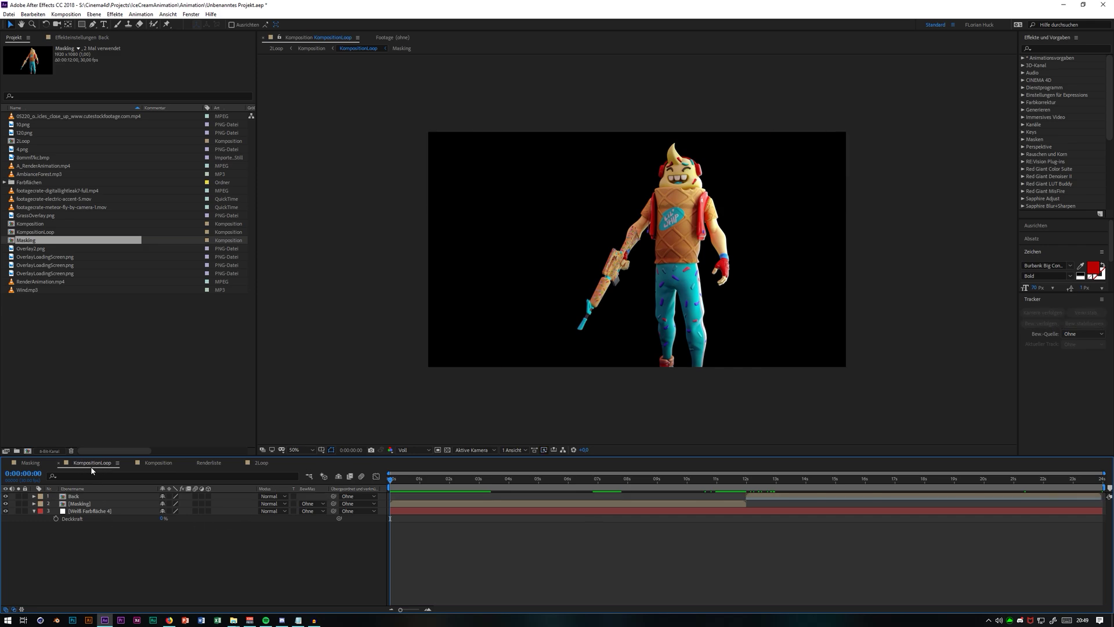
Step: Open the Komposition composition and examine what the Background layer contributes by toggling its visibility off and on
click(152, 462)
click(93, 556)
click(92, 547)
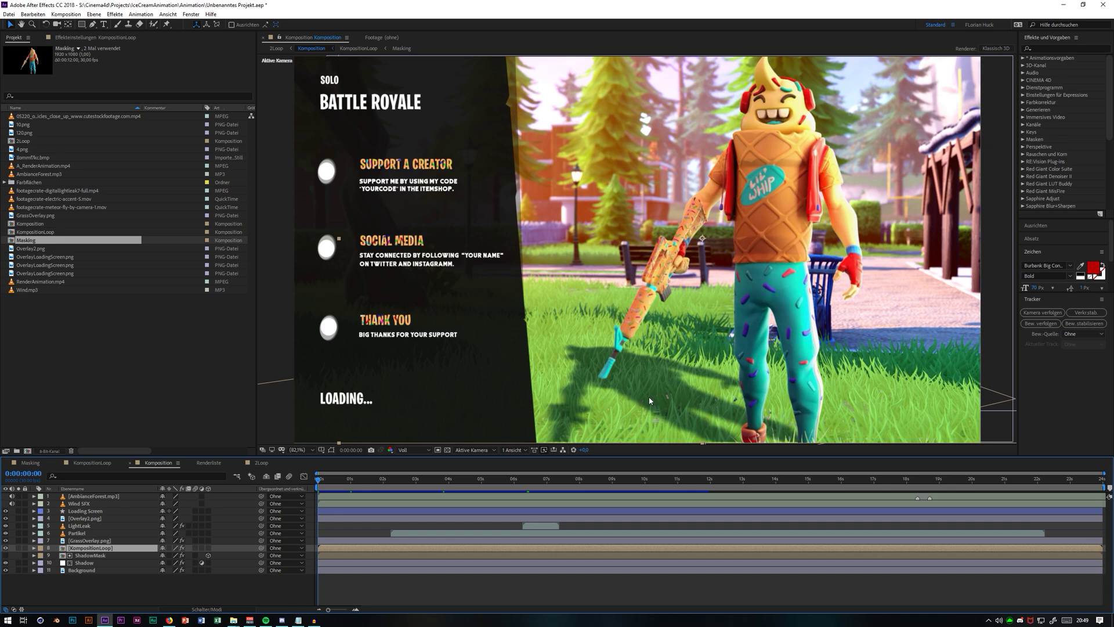
click(68, 583)
click(76, 570)
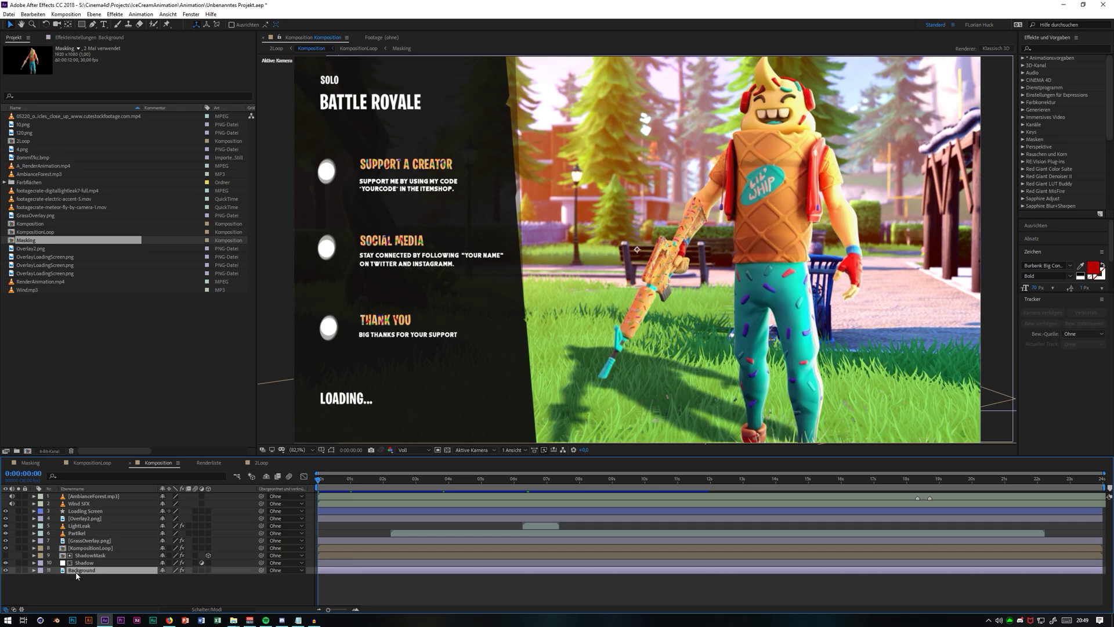
click(6, 570)
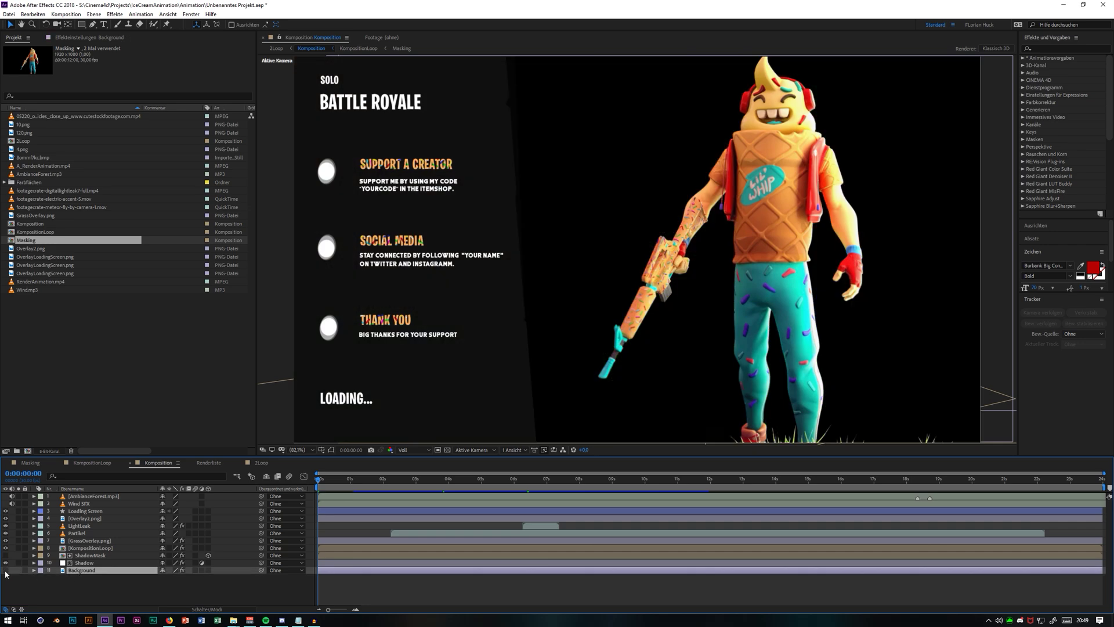
click(6, 570)
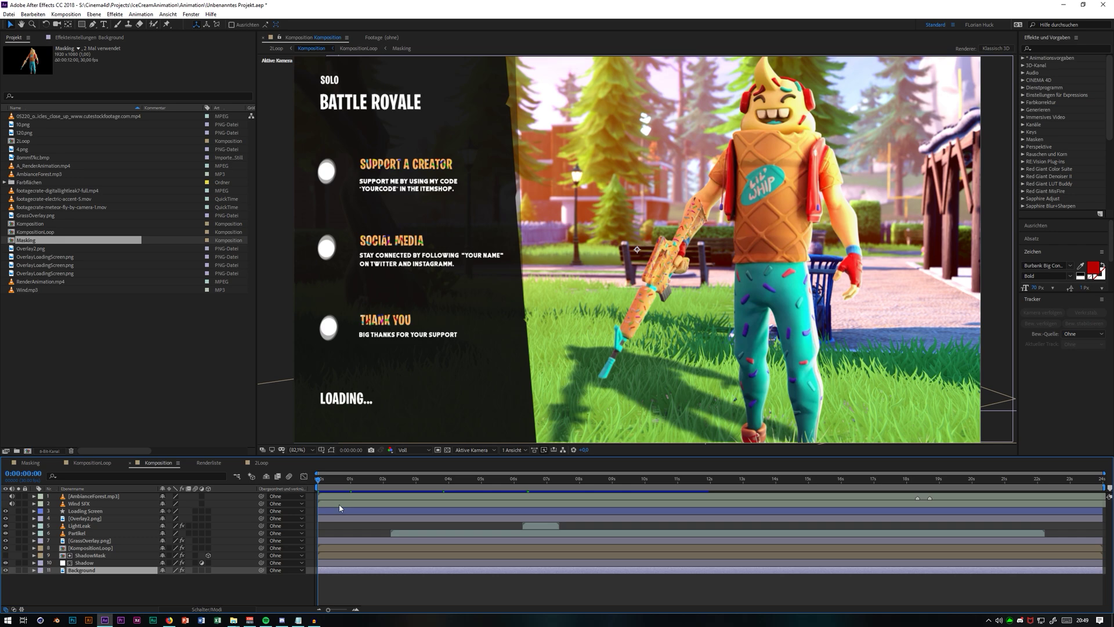
Step: Show the Background layer's effect settings and compare the image with the Colorista II effect off and on
key(F3)
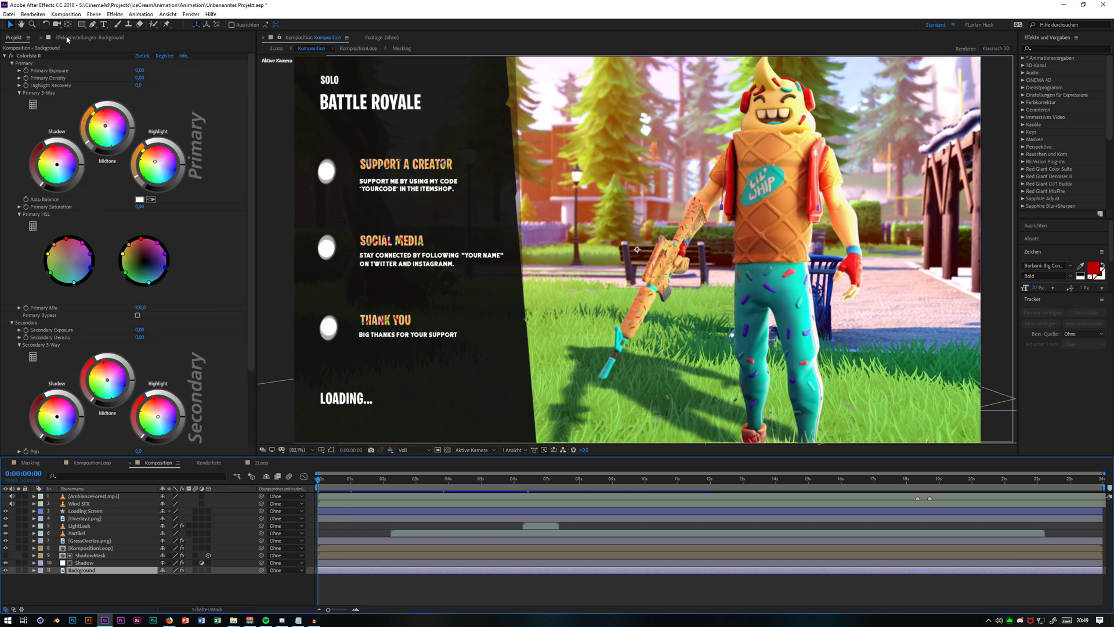
click(4, 56)
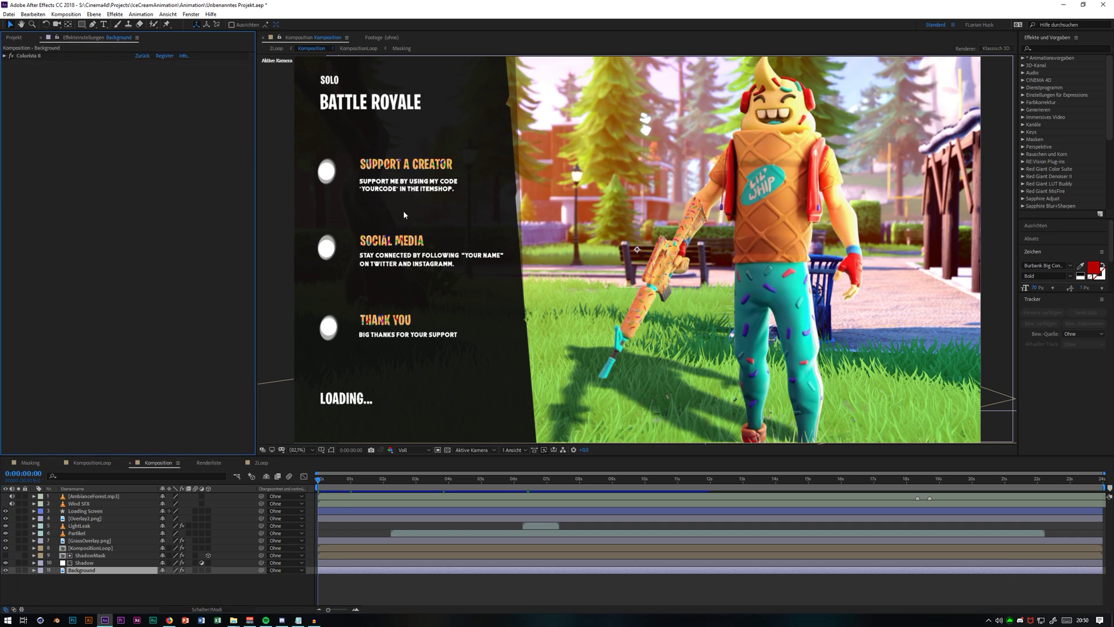
click(11, 56)
click(11, 56)
click(11, 56)
click(11, 56)
click(29, 56)
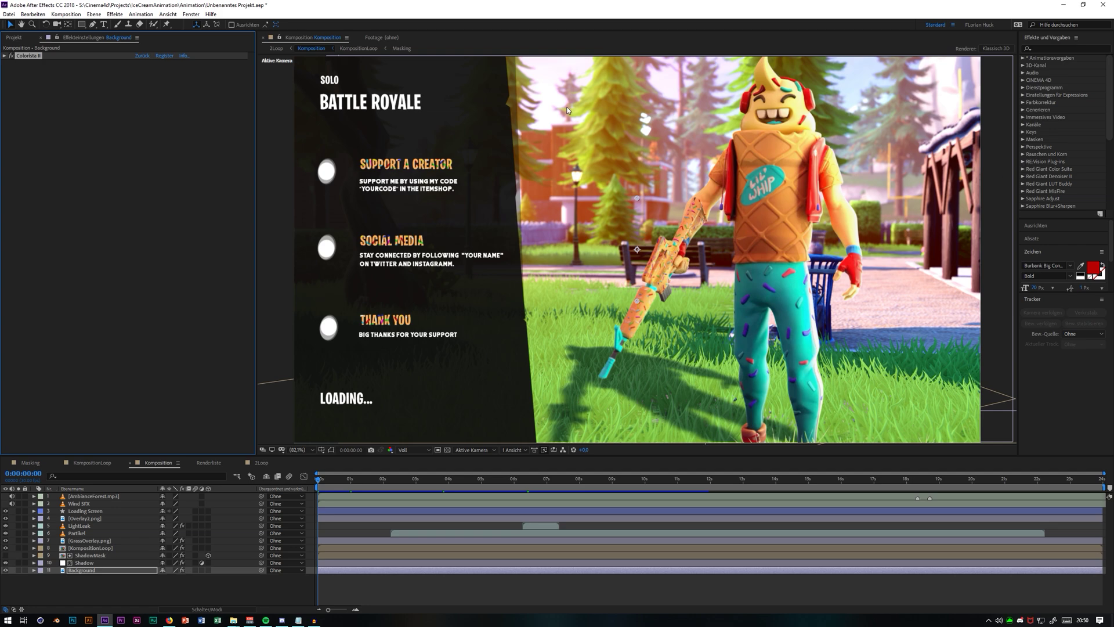
Step: Inspect the KompositionLoop layer's effects and nested animation up to 0:00:14:25, and return to Komposition to select the GrassOverlay.png layer
click(110, 562)
click(111, 556)
click(92, 548)
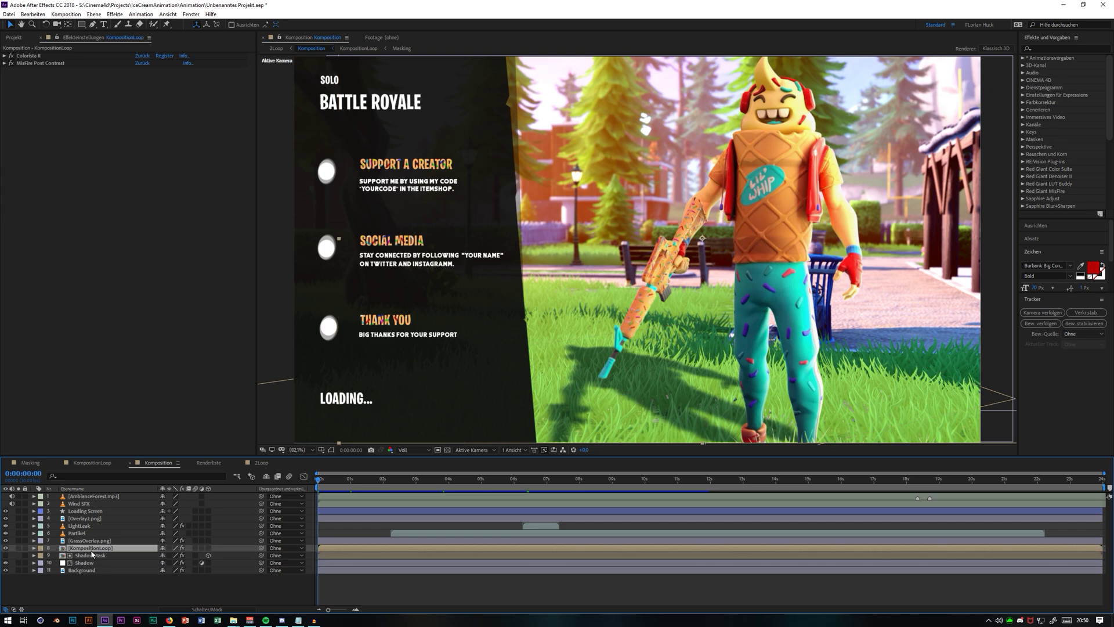
double_click(91, 548)
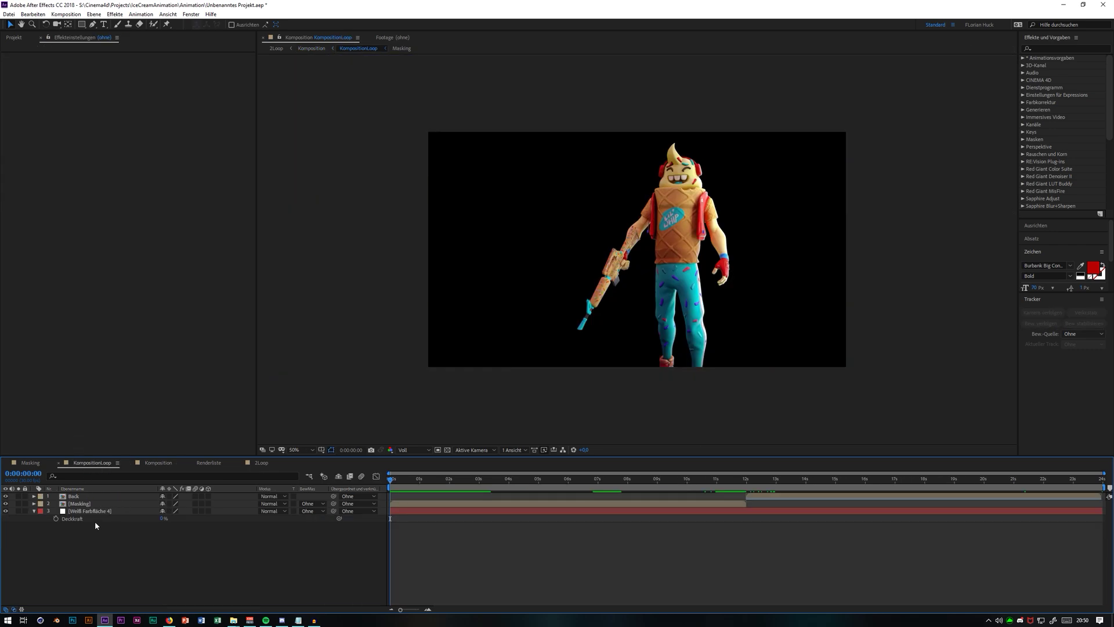
drag(406, 481, 778, 480)
key(space)
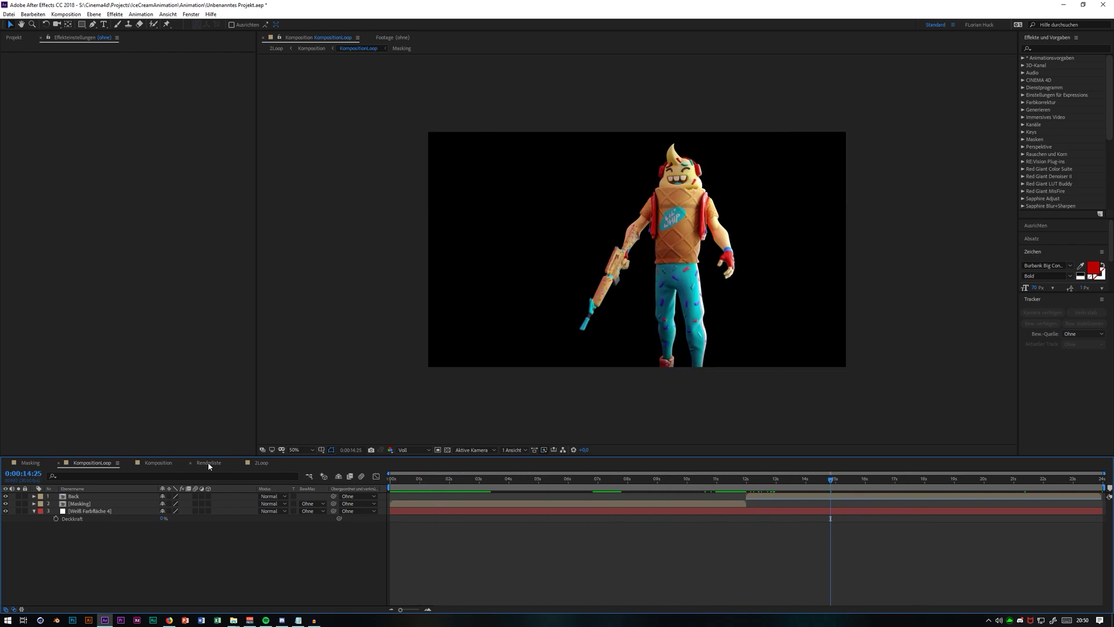
click(157, 462)
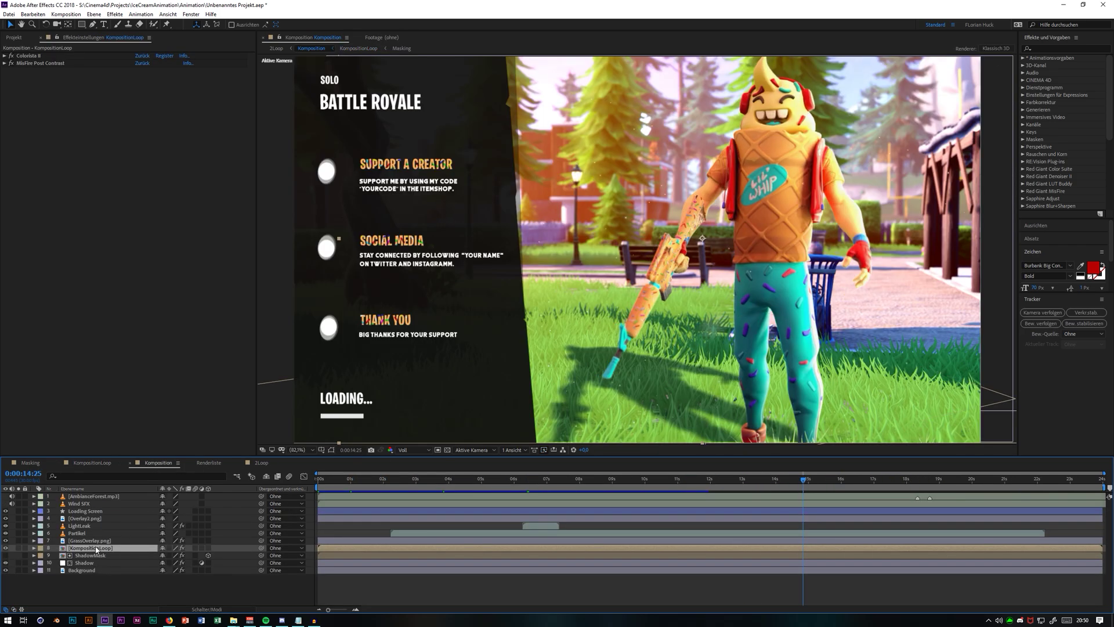
click(128, 541)
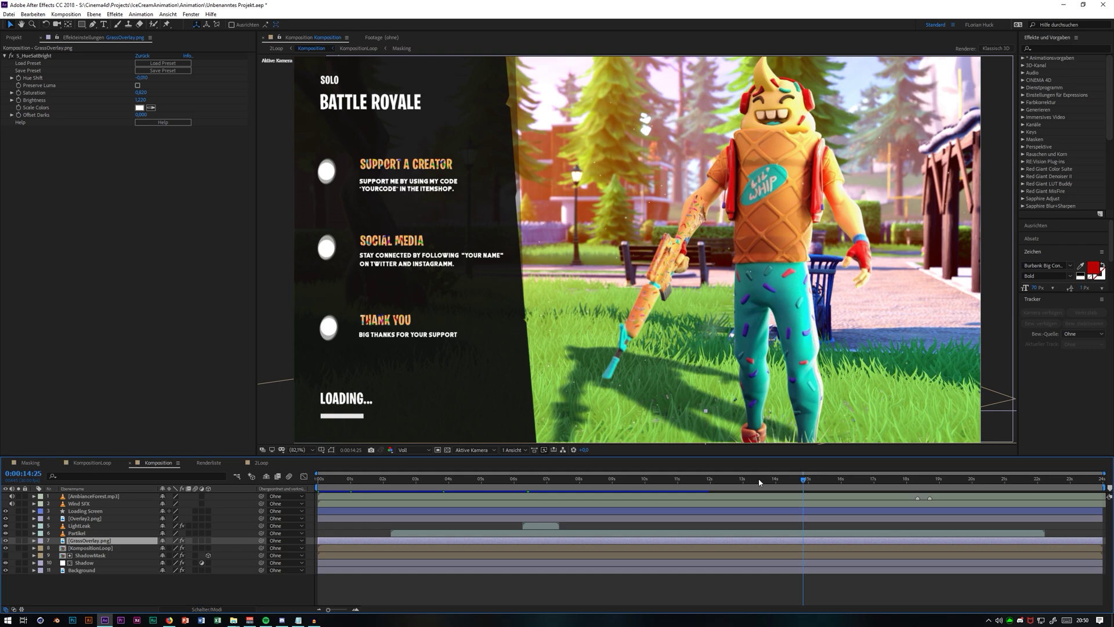
Step: Switch to Firefox and search the web for "übersetzer" in a new tab
click(169, 620)
click(799, 9)
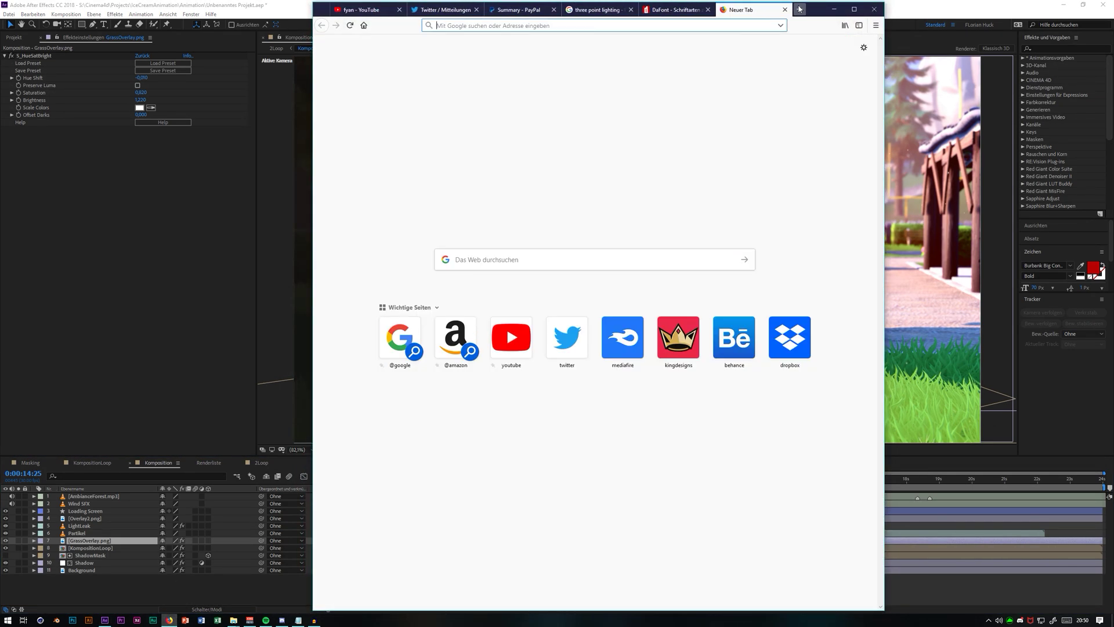
text(übersetzer)
key(Return)
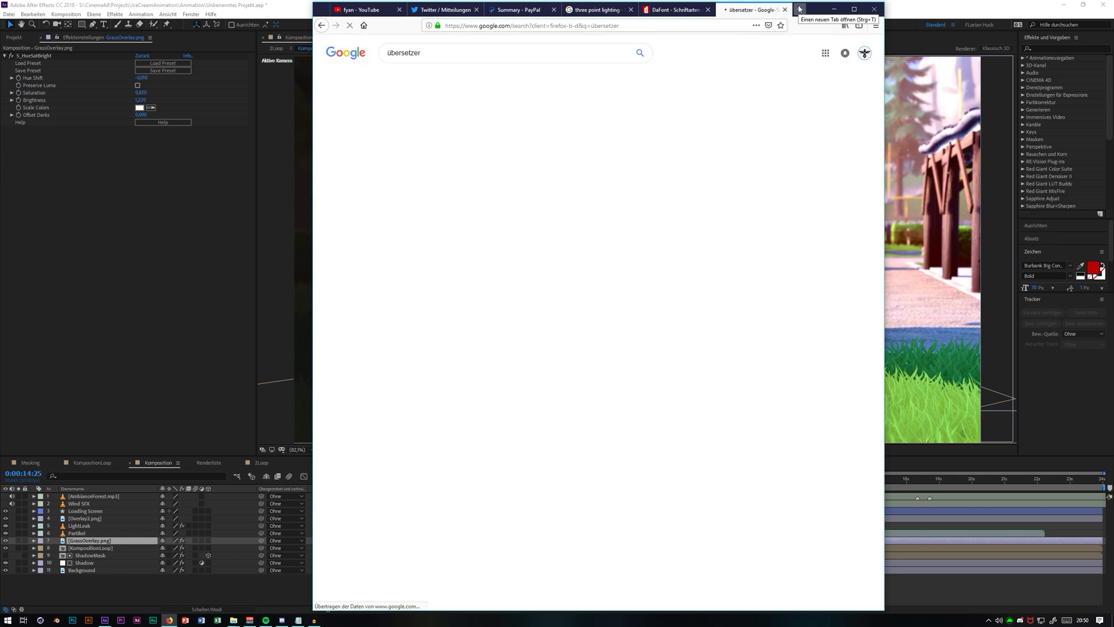
Step: Translate "unterbewusst" from German to English, listen to the English pronunciation, and return to After Effects
click(504, 122)
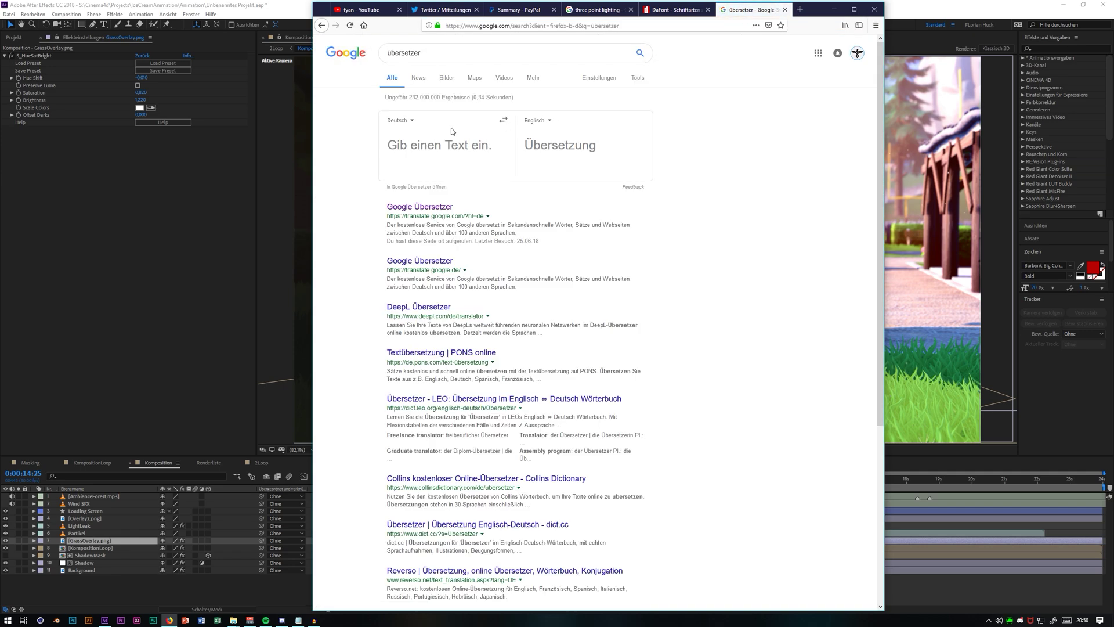
text(unterbew)
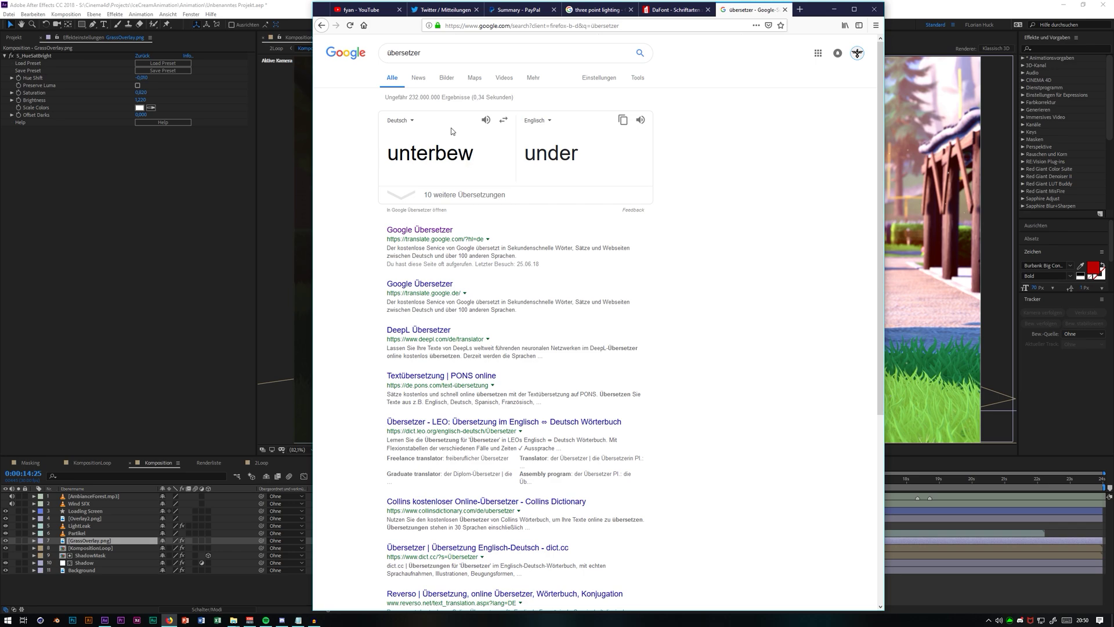
key(BackSpace)
key(BackSpace)
text(ewusst)
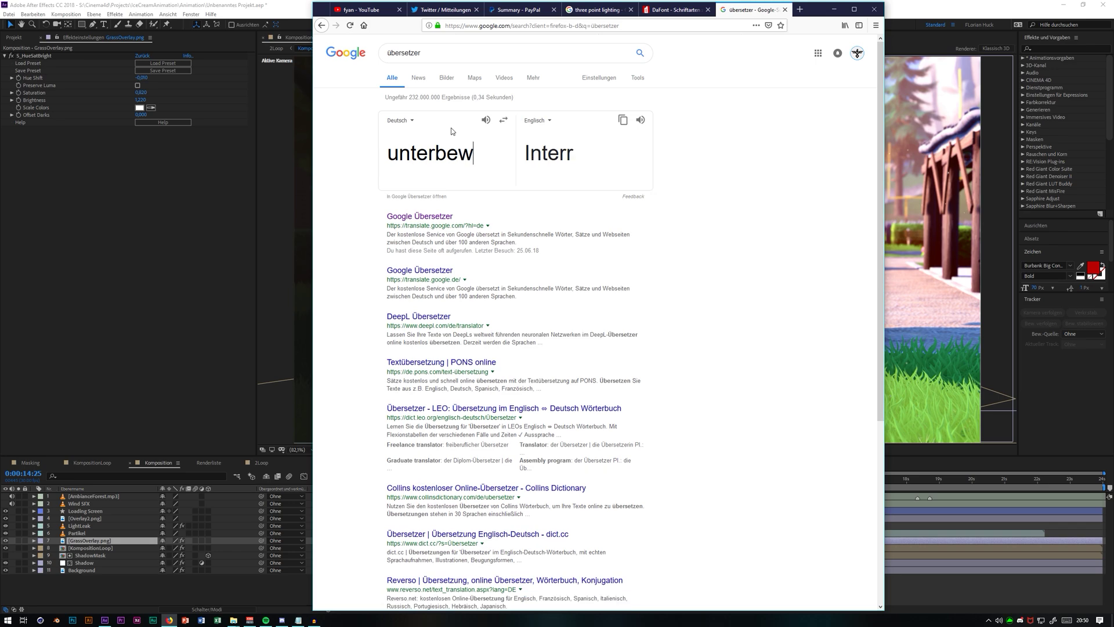
click(640, 120)
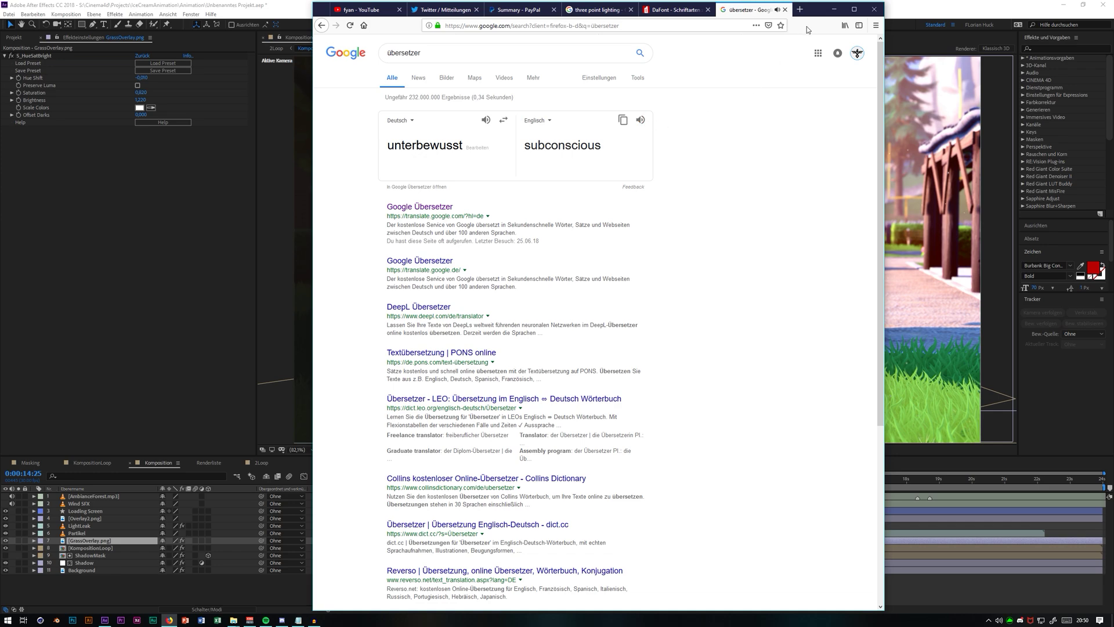
click(833, 9)
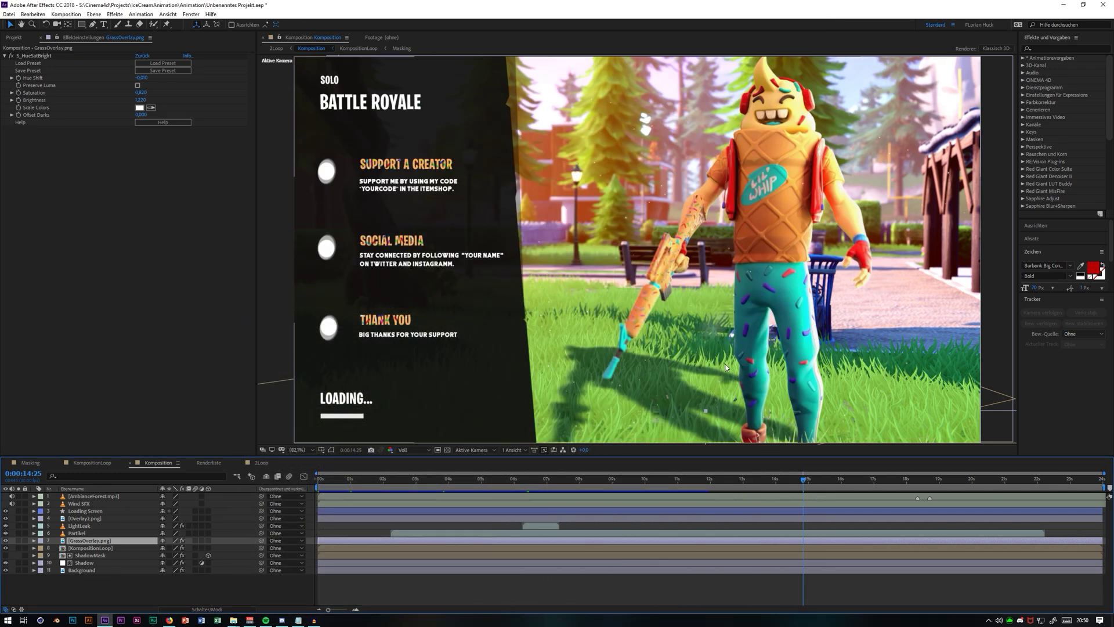
Step: Examine the grass overlay around the character's feet at 100% magnification
scroll(725, 366, down, 1)
scroll(731, 371, up, 1)
scroll(744, 384, down, 2)
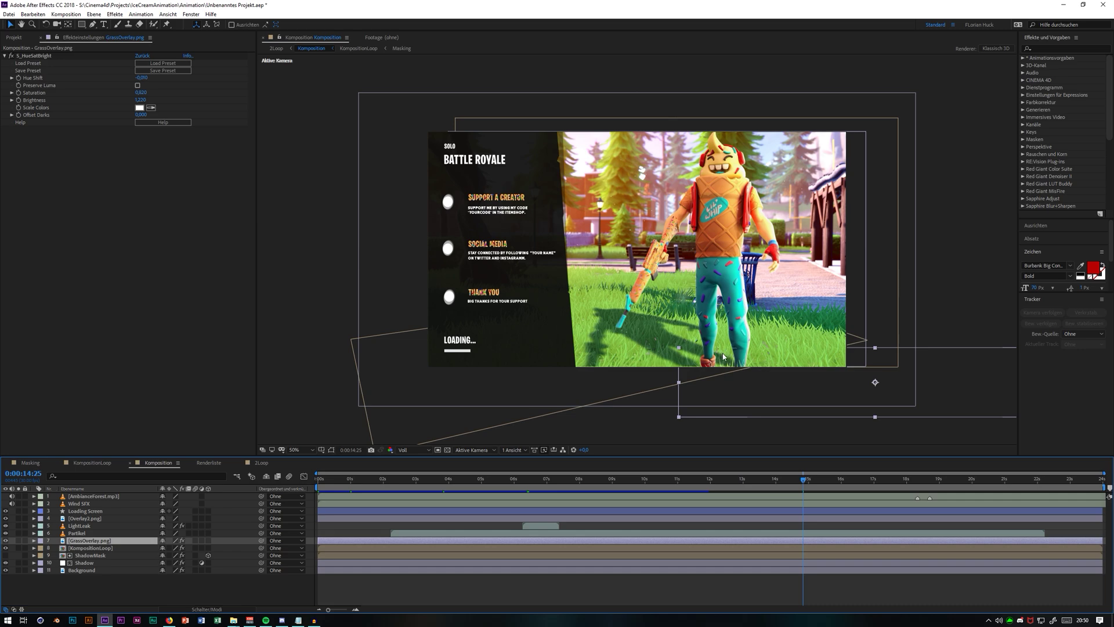
scroll(719, 355, up, 1)
middle_drag(721, 355, 650, 240)
Step: Switch to Firefox and search the web for "grass overlay png" in a new tab
click(168, 620)
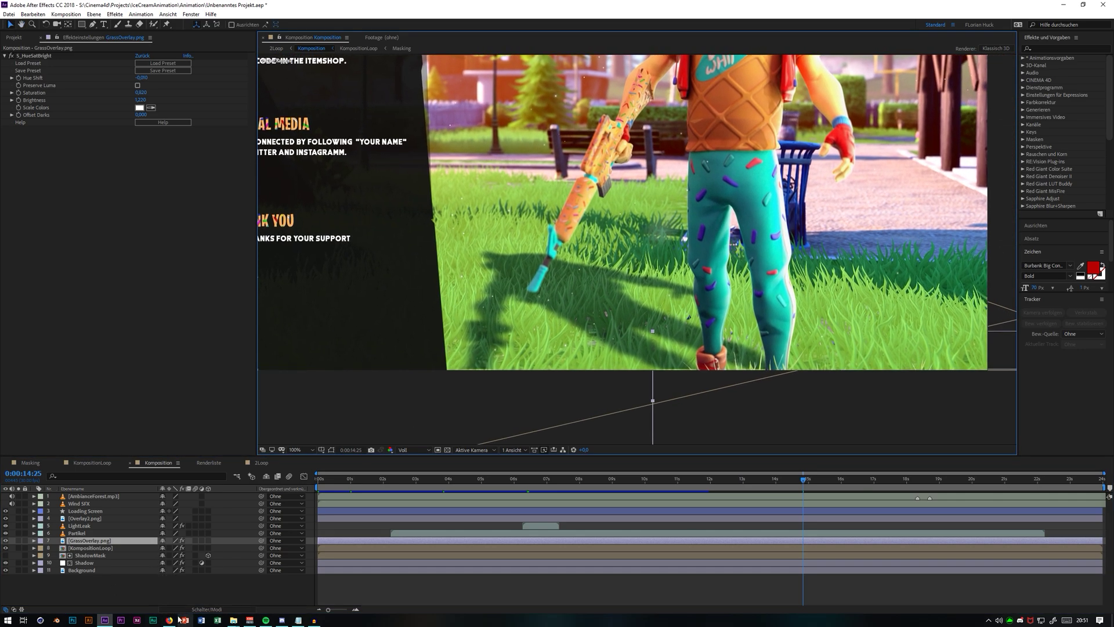
click(800, 9)
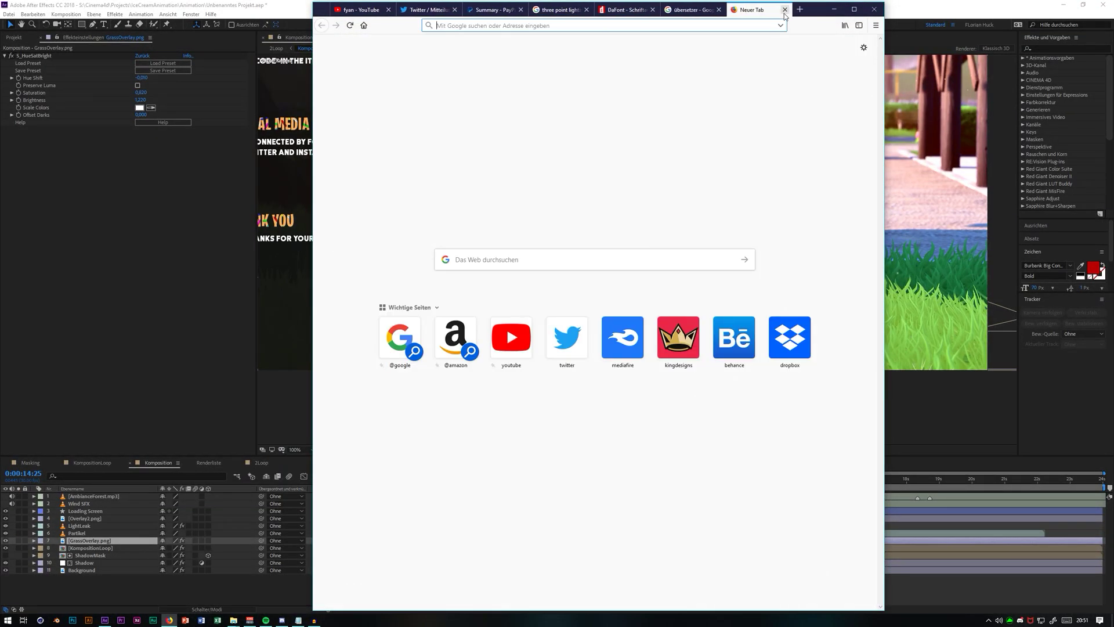
text(grass ove)
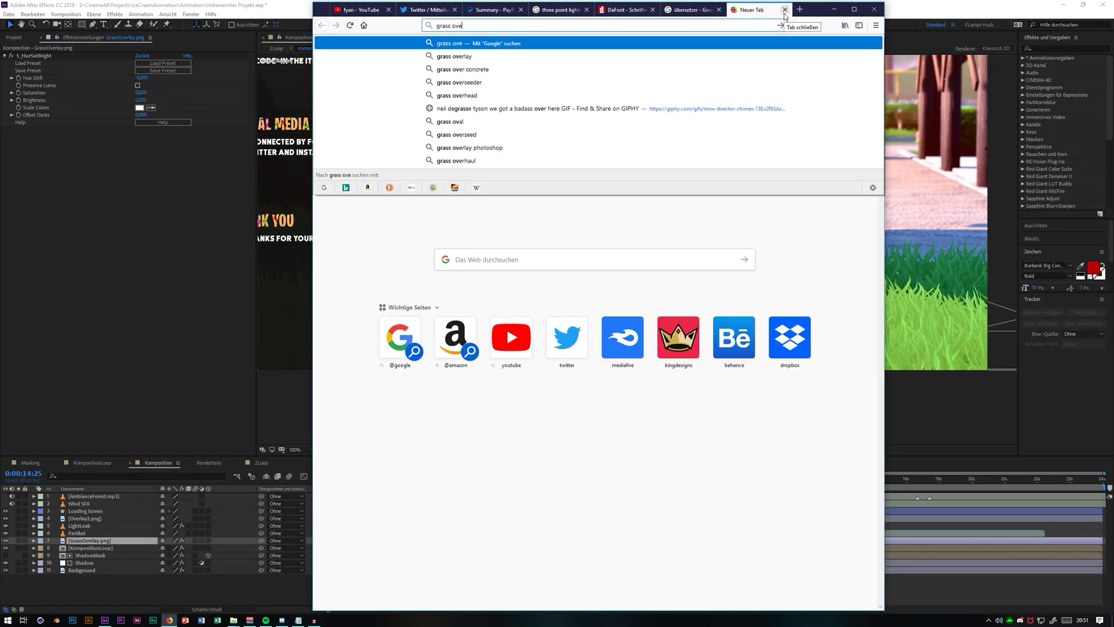
text(rlay png)
key(Return)
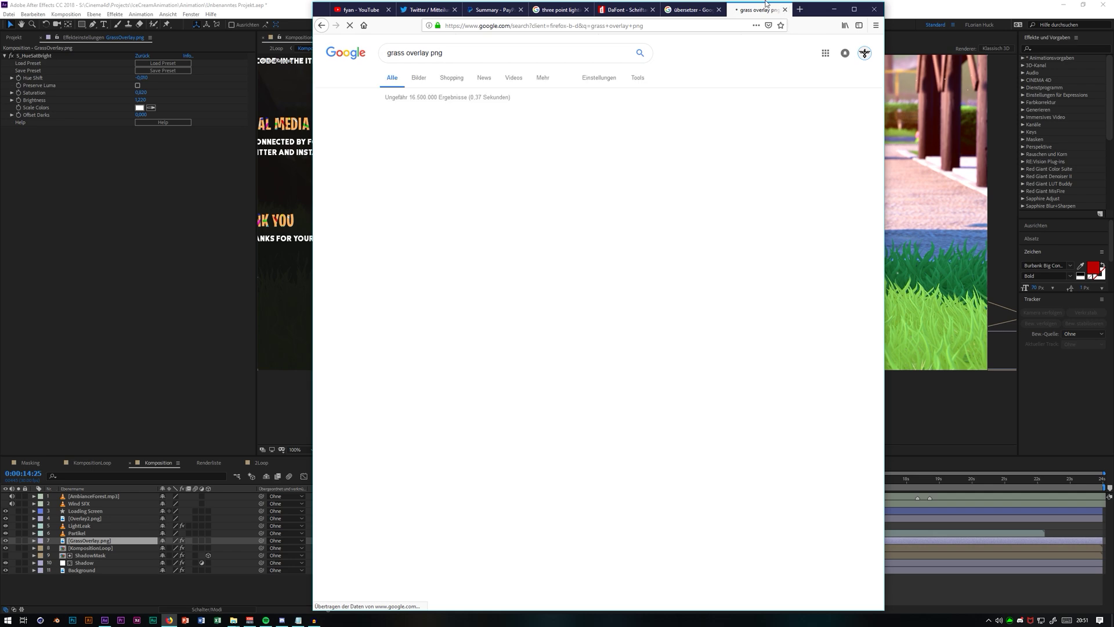
Step: Browse the image results for transparent grass, preview the 14 Grass Green.PNG result and related images, and return to After Effects
click(418, 78)
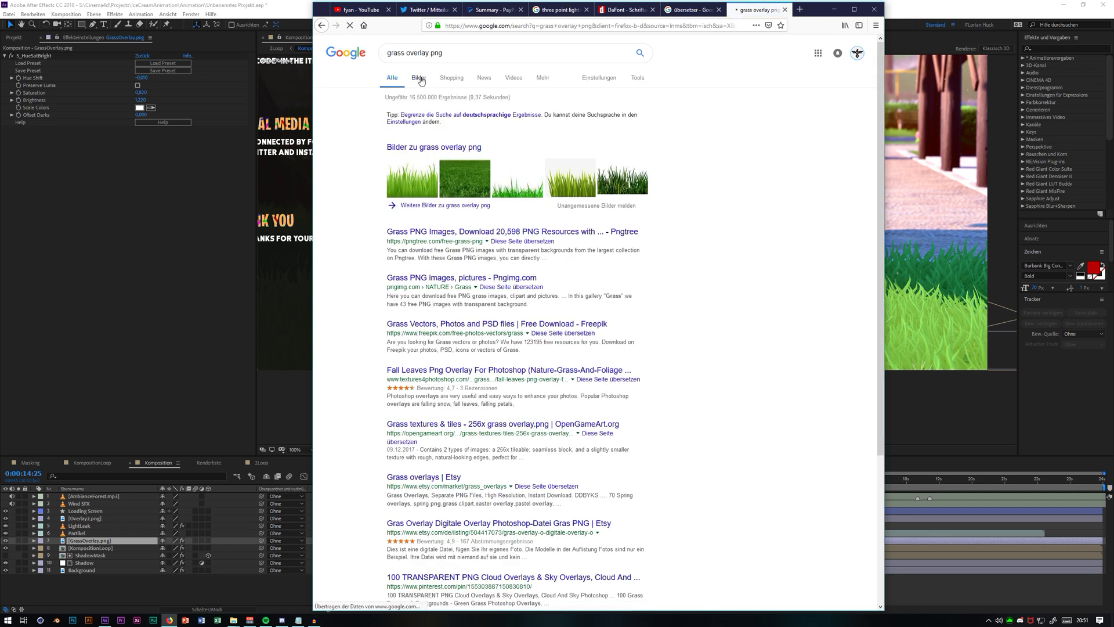
click(641, 79)
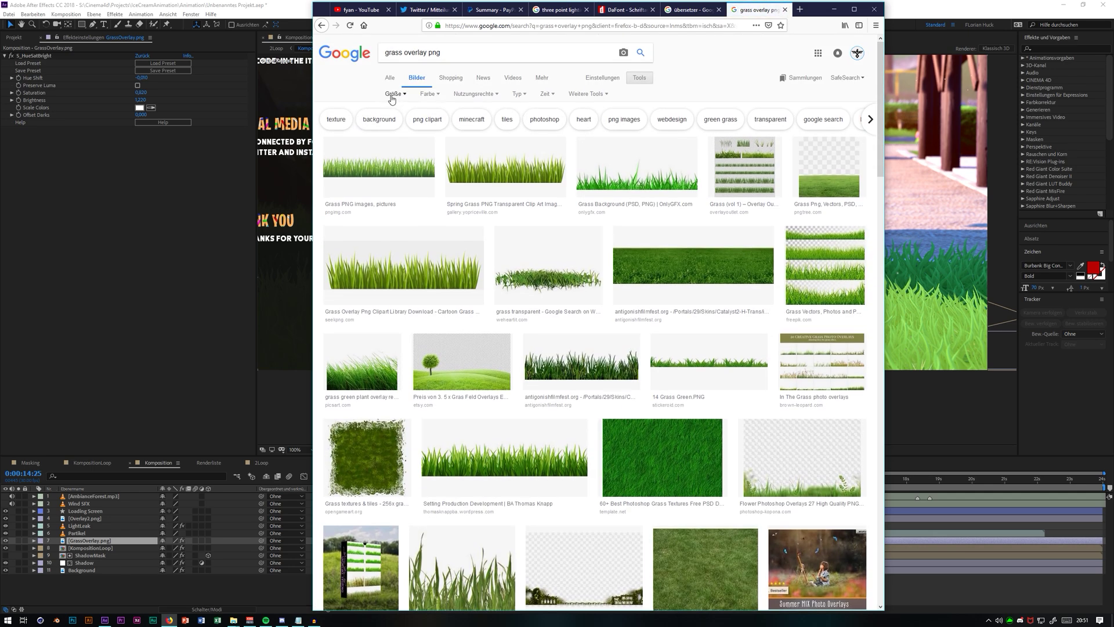
scroll(642, 256, down, 1)
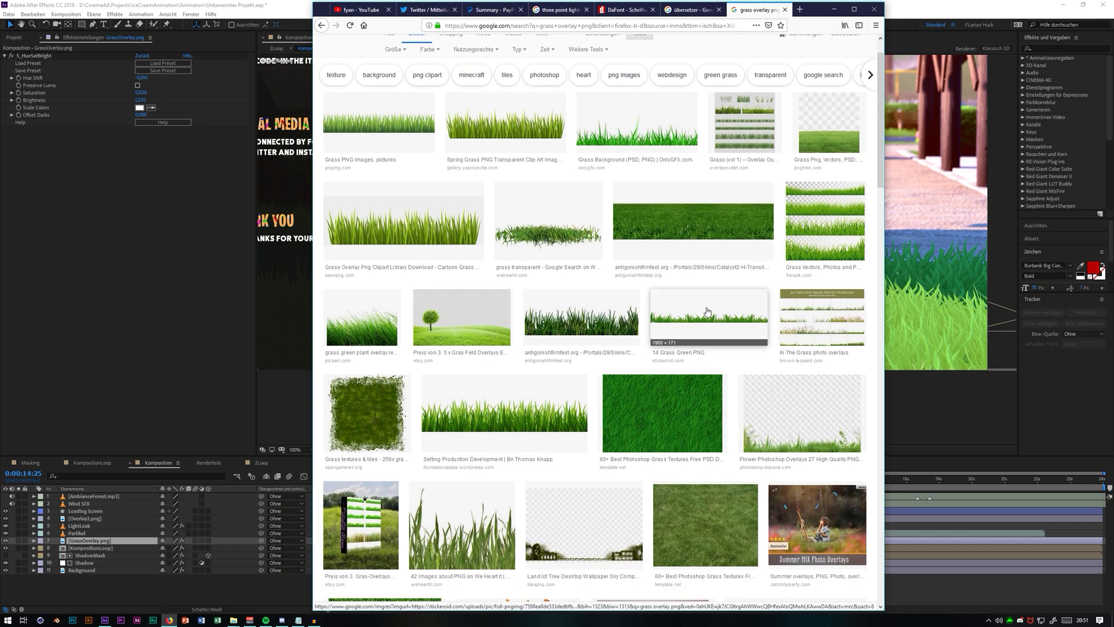
click(707, 310)
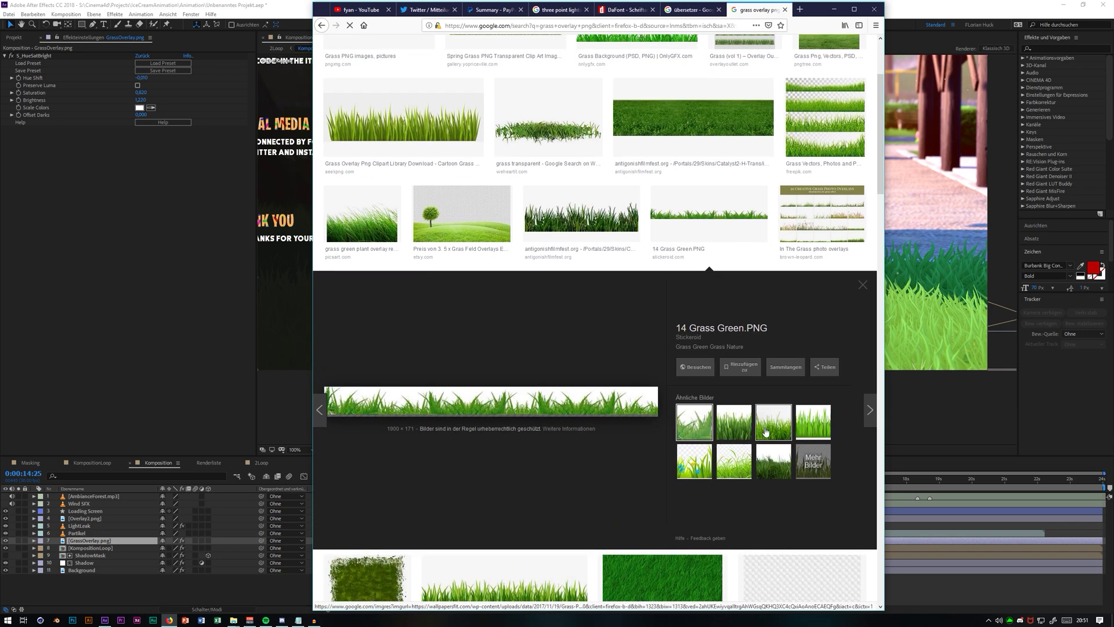
click(766, 432)
click(772, 456)
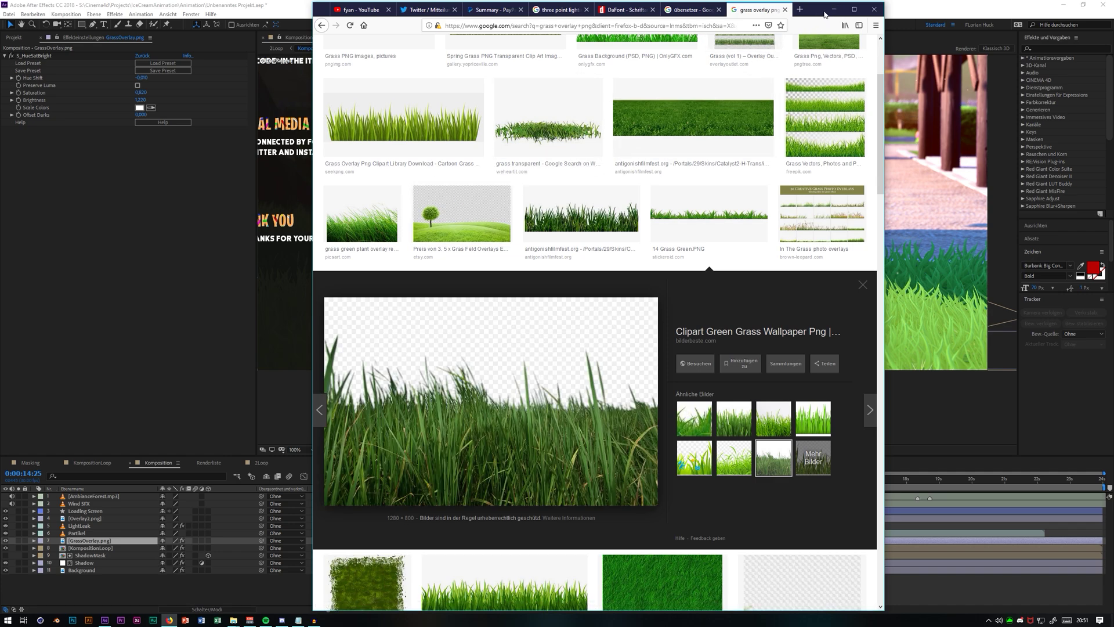
click(831, 10)
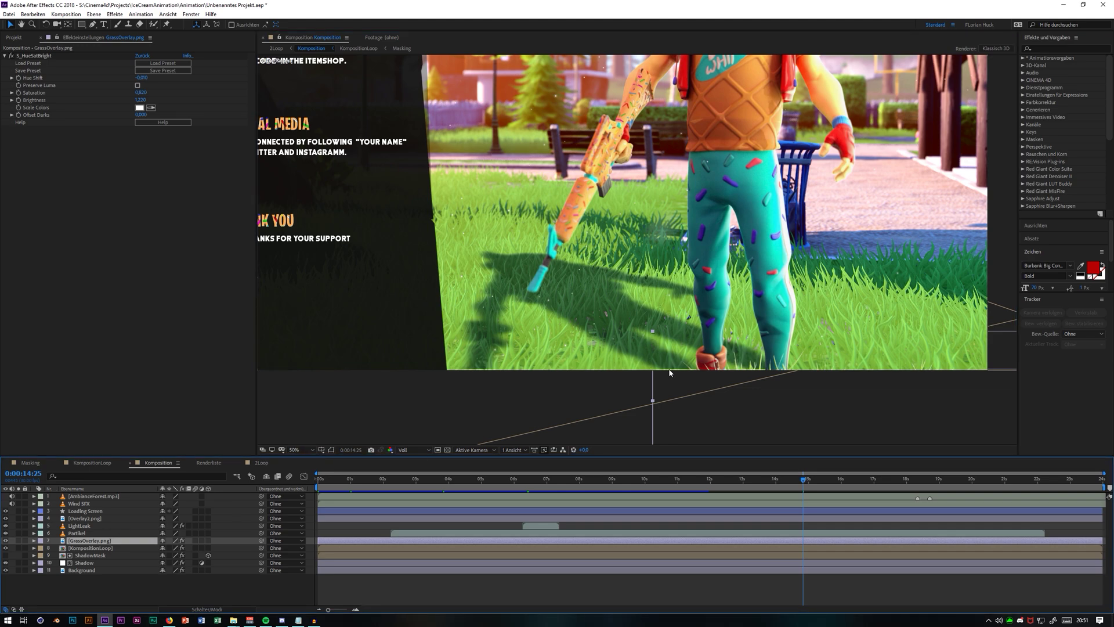
Step: Preview the Partikel layer around 0:00:12:18, toggling its visibility to compare the composition with and without particles
scroll(669, 373, down, 1)
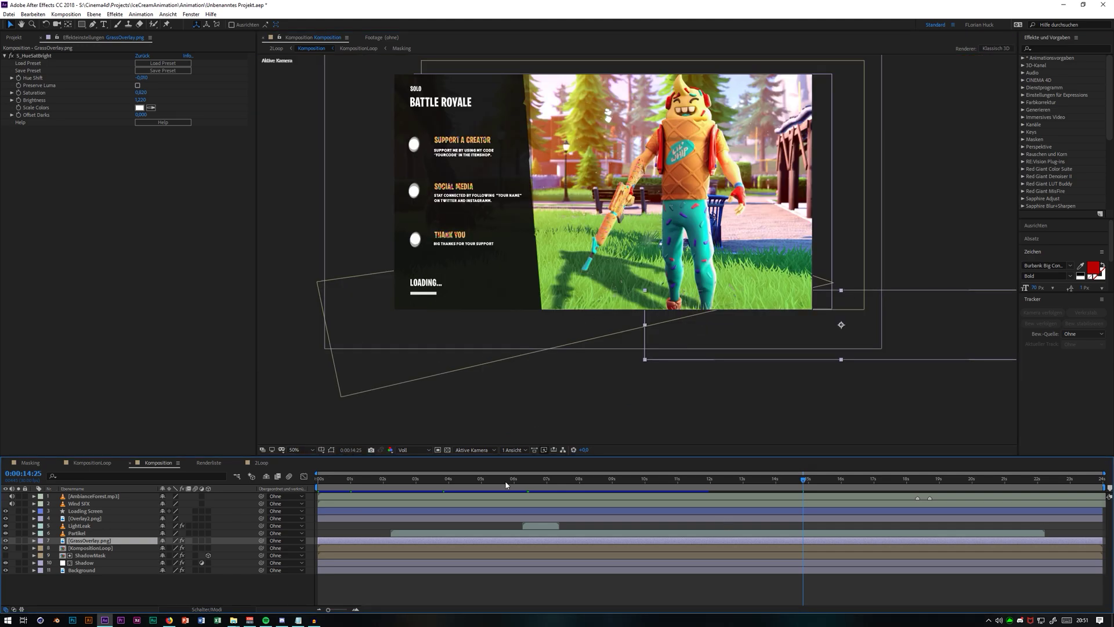
click(78, 532)
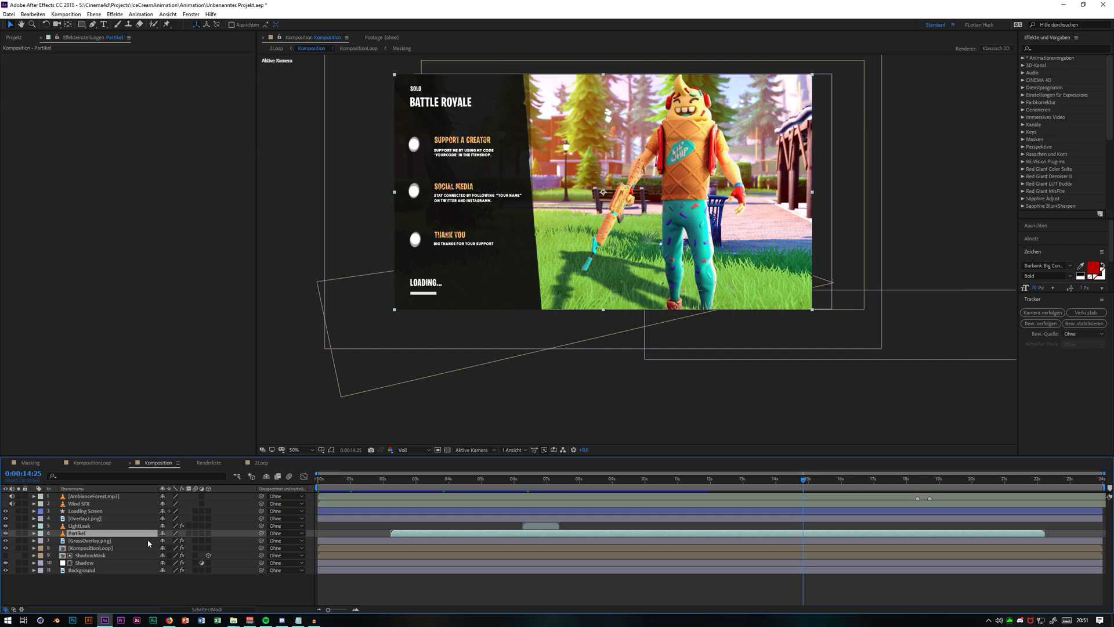
drag(811, 482, 674, 483)
key(space)
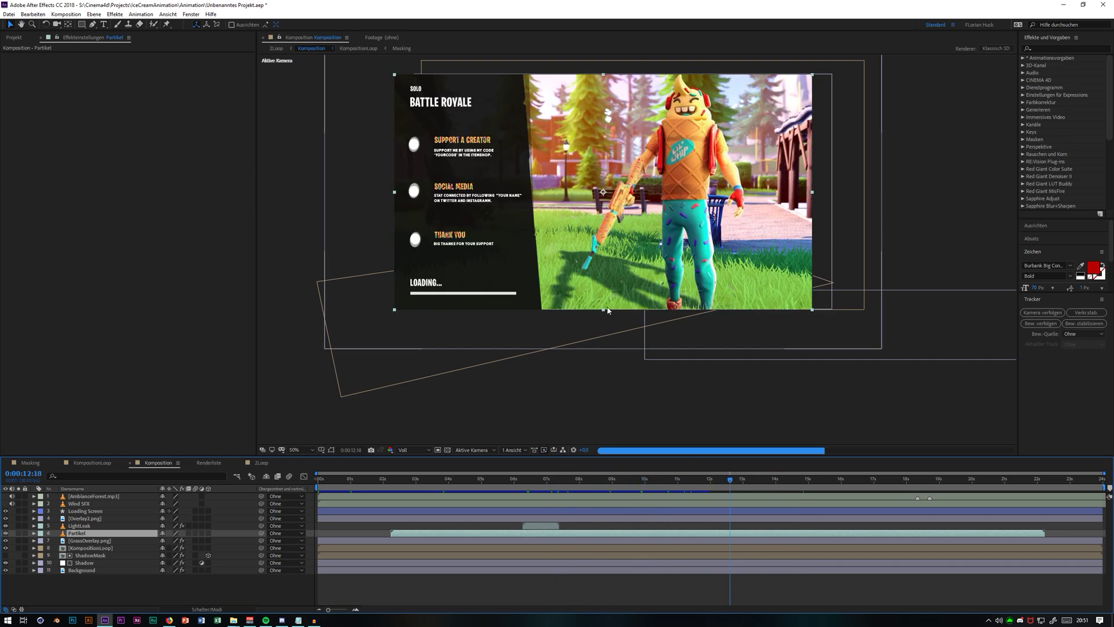
click(6, 533)
click(5, 533)
click(6, 533)
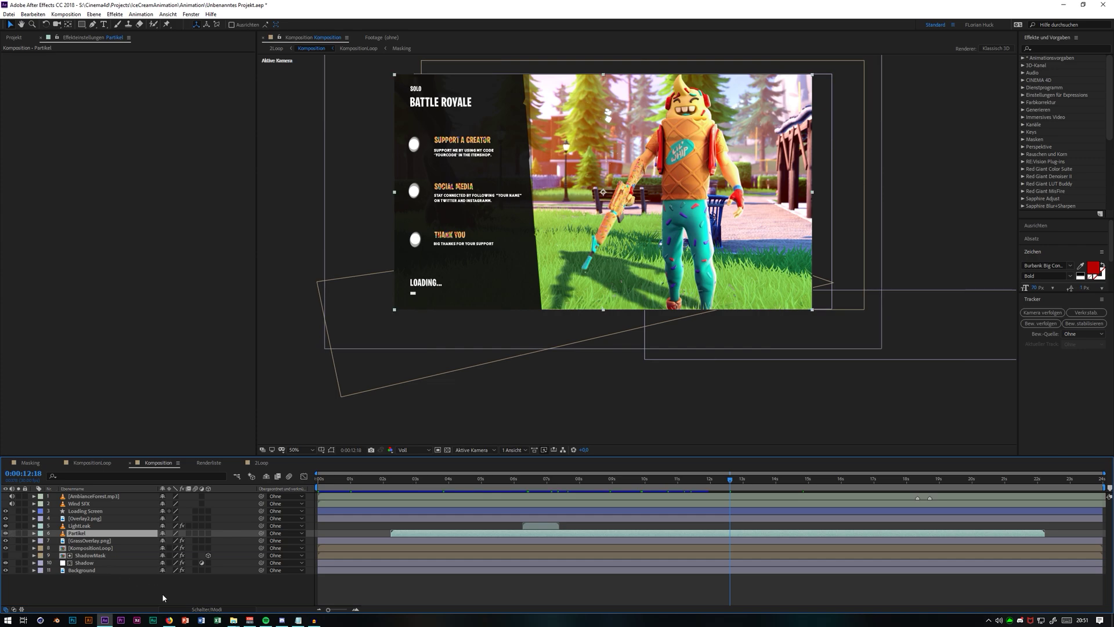
Step: Switch to Firefox and open soundscrate.com in a new tab
click(169, 619)
click(704, 10)
click(755, 10)
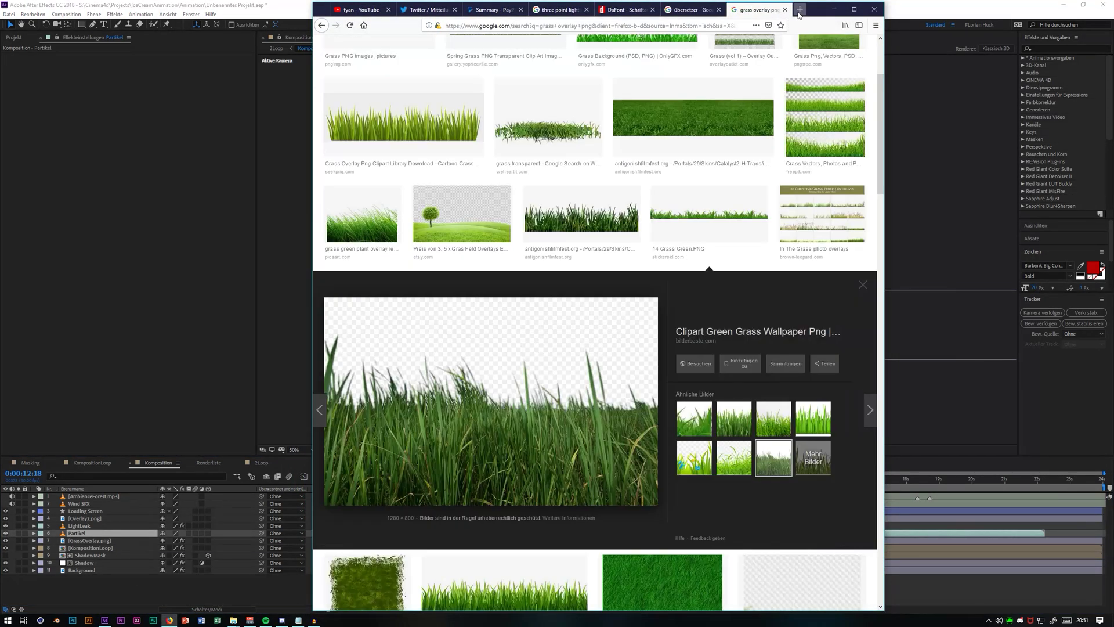
click(799, 9)
text(sounds)
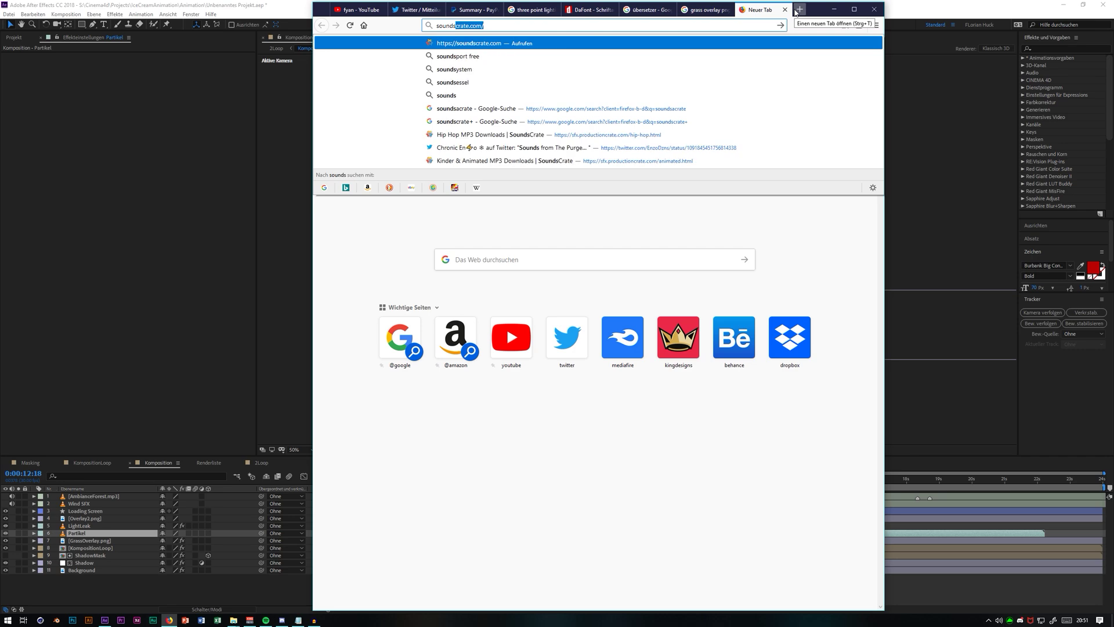
key(Return)
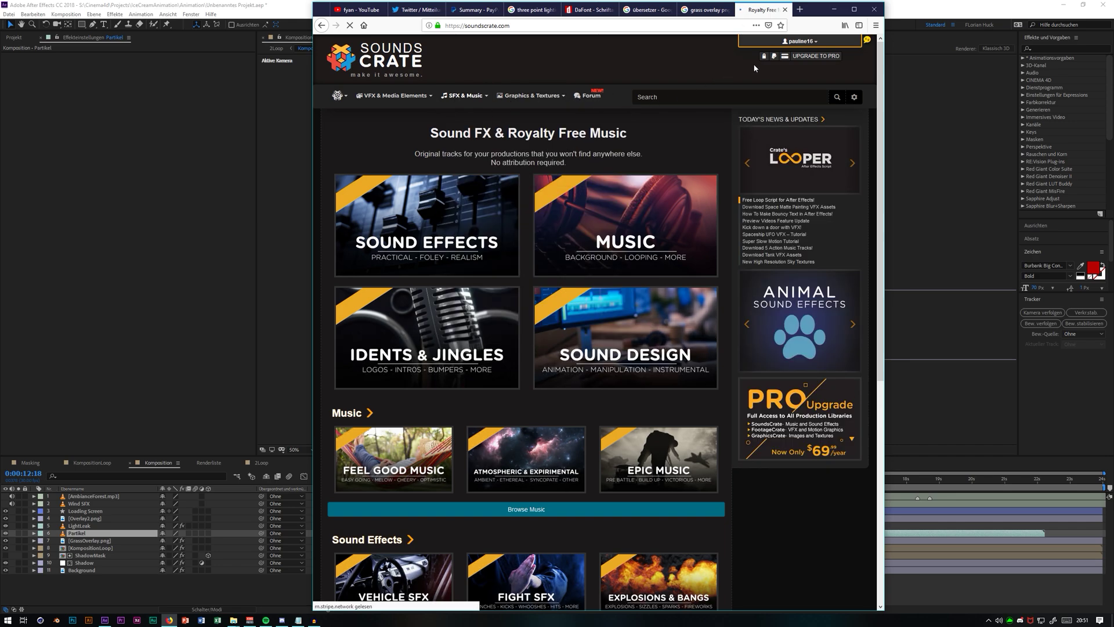
Step: Look over the sound and music categories on the SoundsCrate homepage and return to After Effects
scroll(644, 365, down, 6)
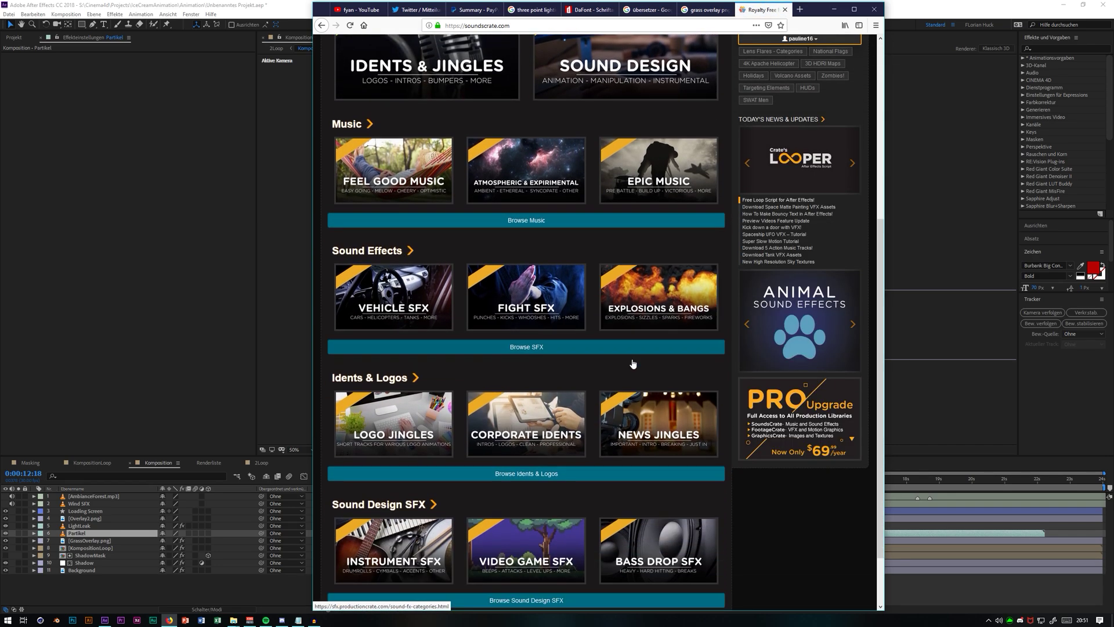
scroll(632, 349, up, 6)
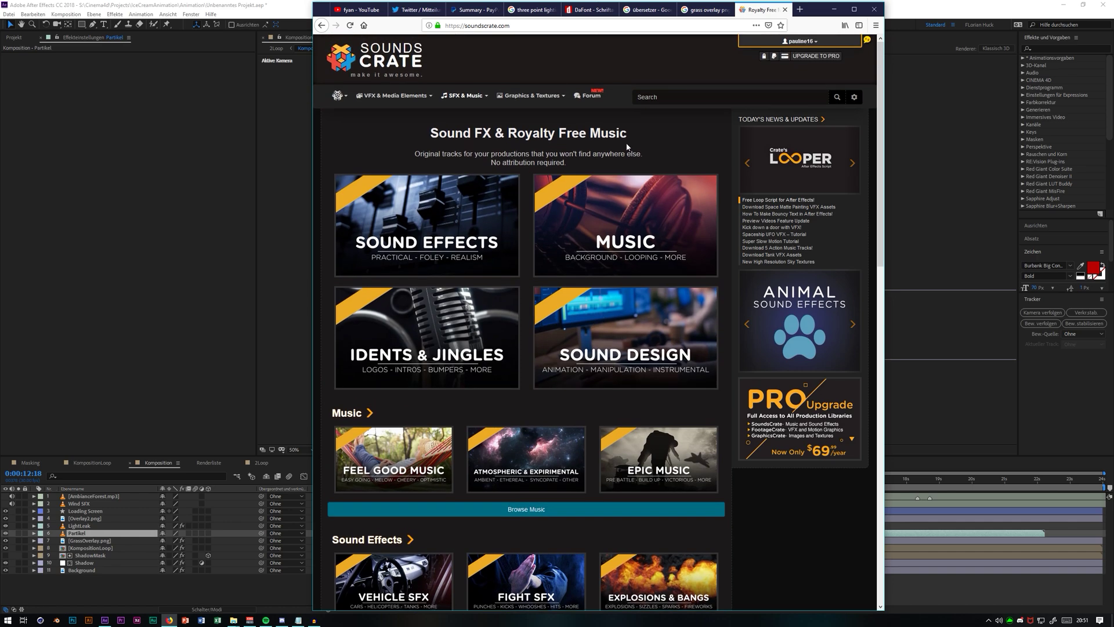
click(834, 9)
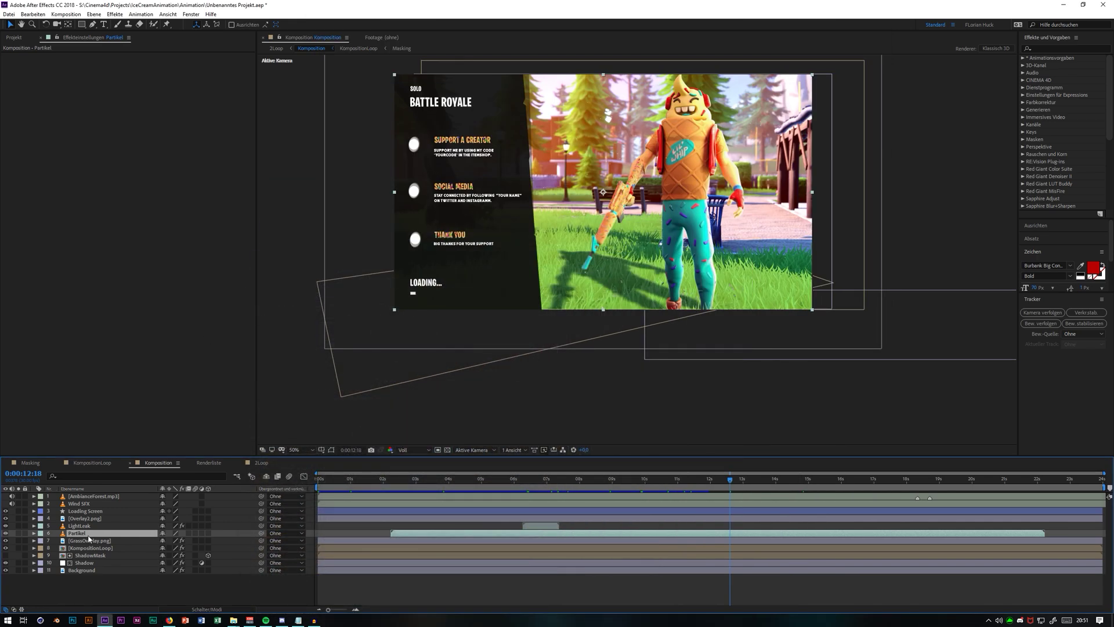
Step: Show the layers' blending modes and inspect the LightLeak layer while moving the current time to 0:00:05:04
click(208, 609)
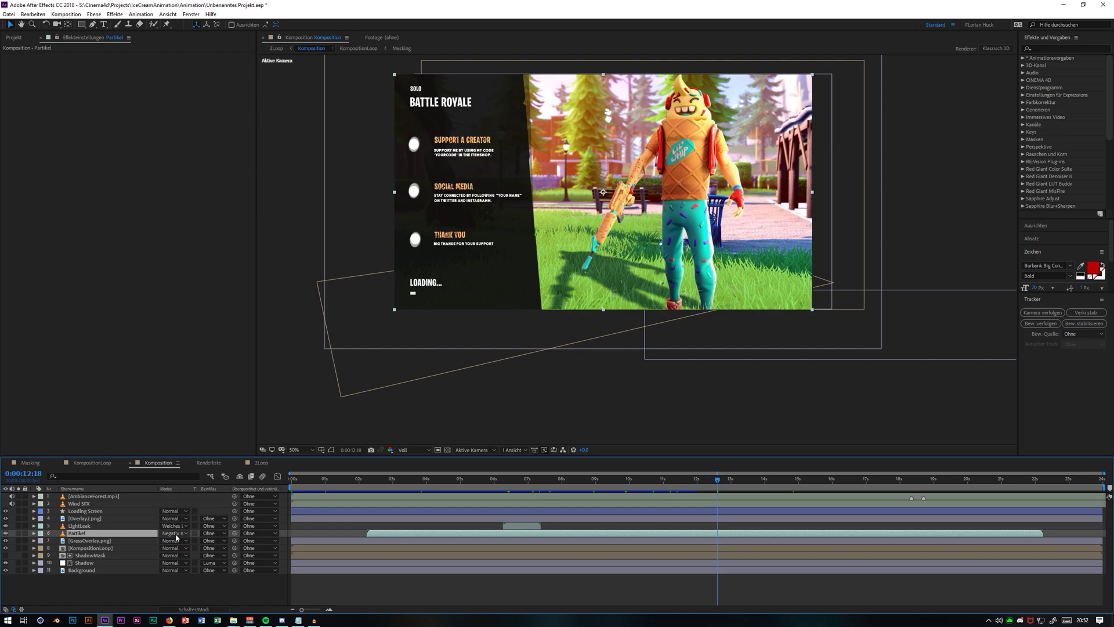
click(522, 525)
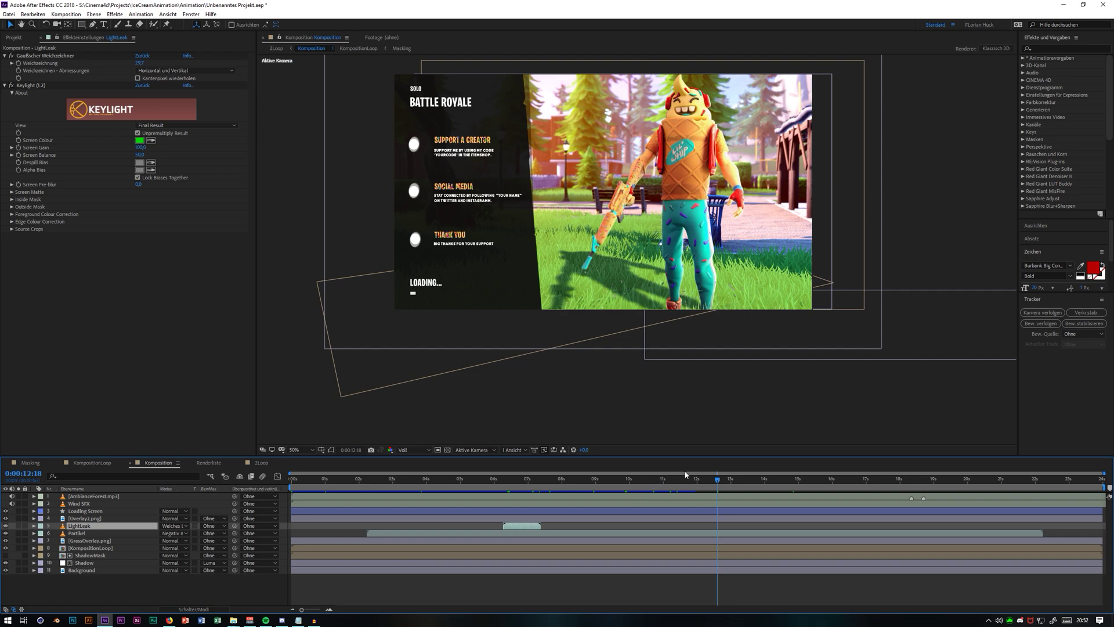
drag(720, 481, 465, 495)
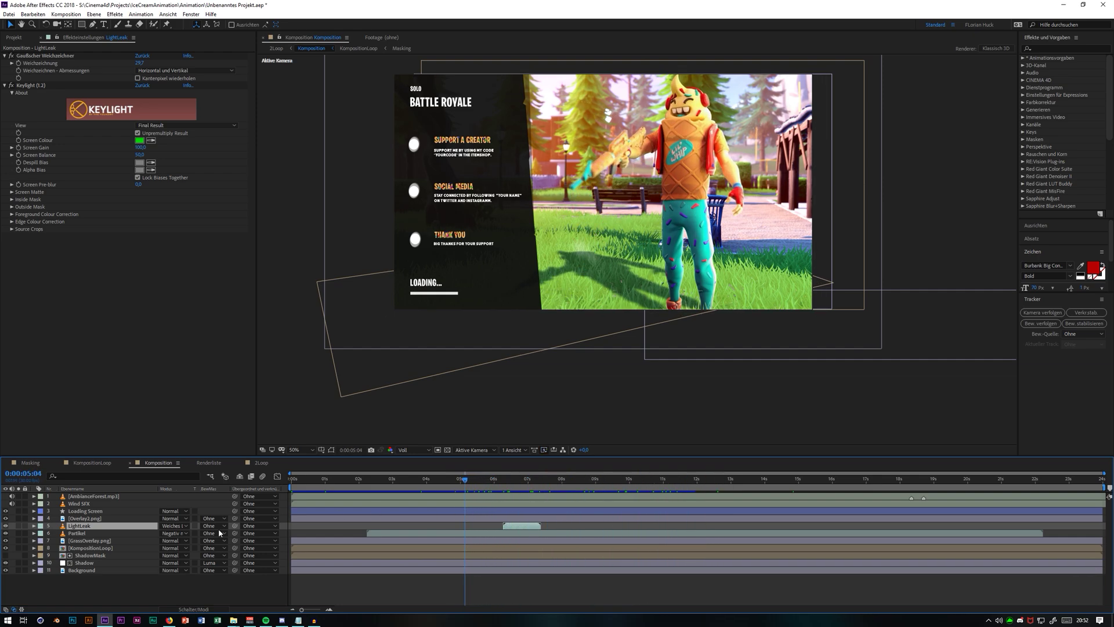
Step: Toggle the visibility of the Overlay2.png and Loading Screen layers off and on to compare their effect
click(82, 518)
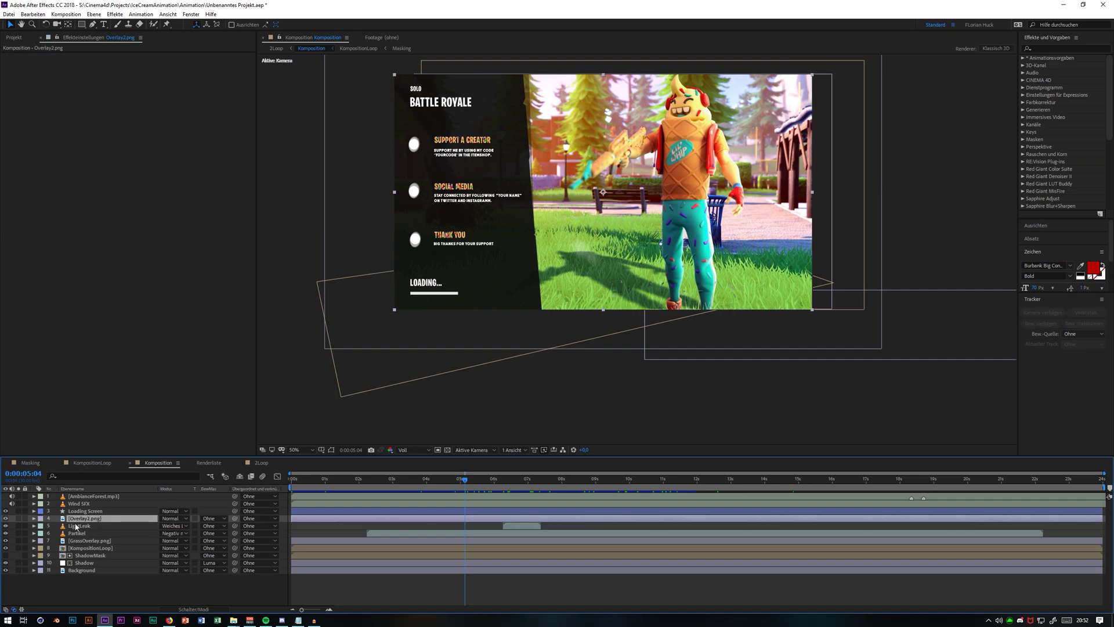
click(5, 519)
click(6, 520)
key(ctrl+Up)
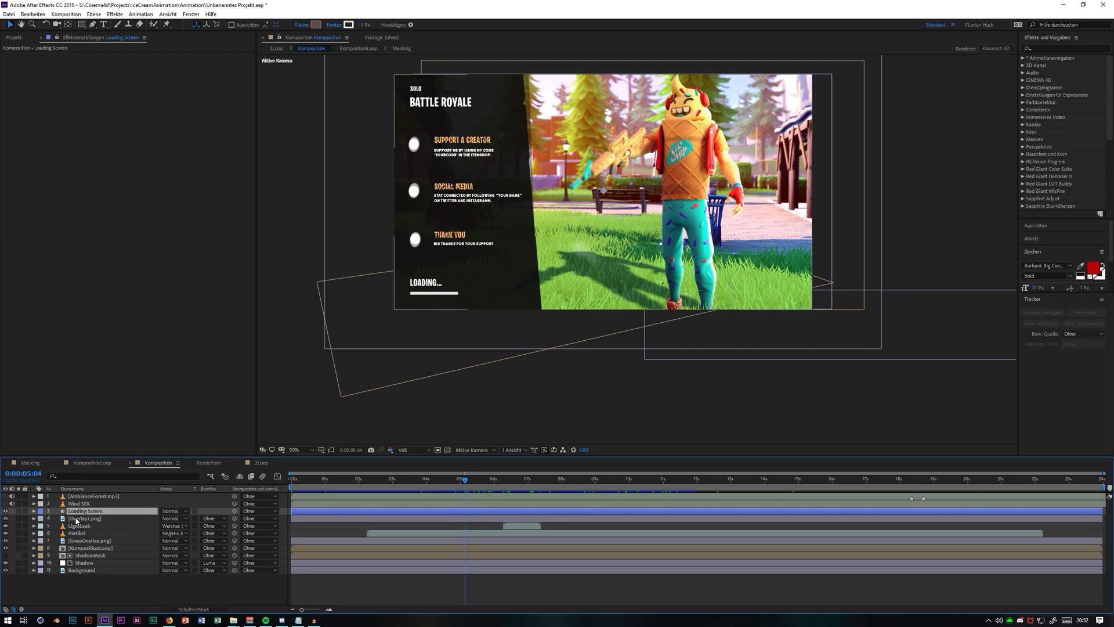
click(5, 511)
click(5, 511)
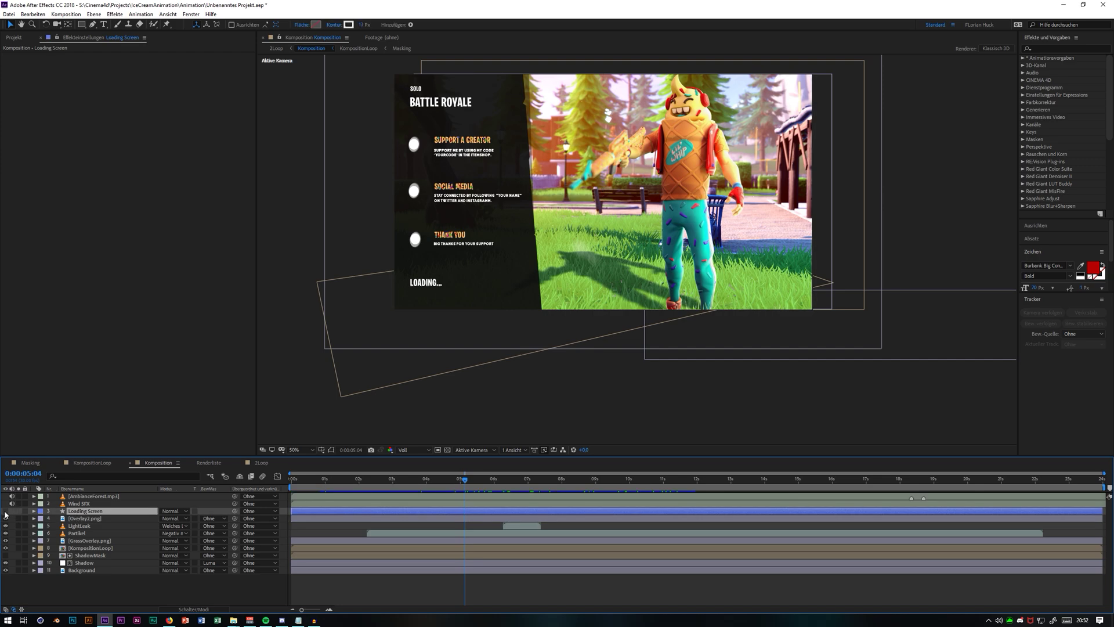
Step: At 0:00:02:20, draw a horizontal line with the Pen tool on the Loading Screen layer, just above the LOADING... text
drag(464, 479, 382, 493)
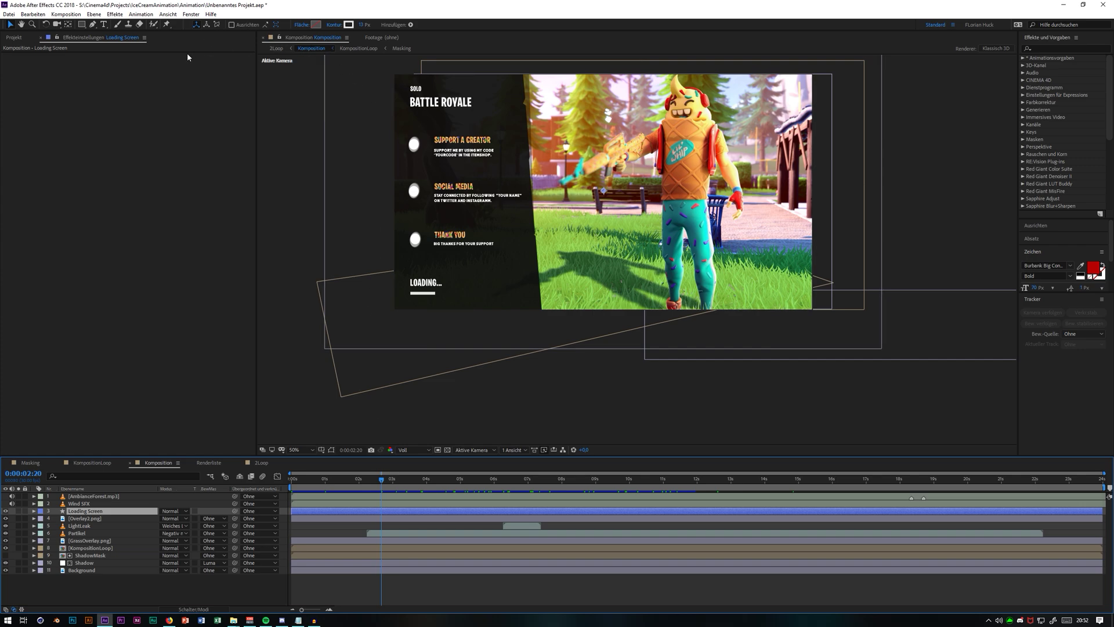
key(p)
click(92, 25)
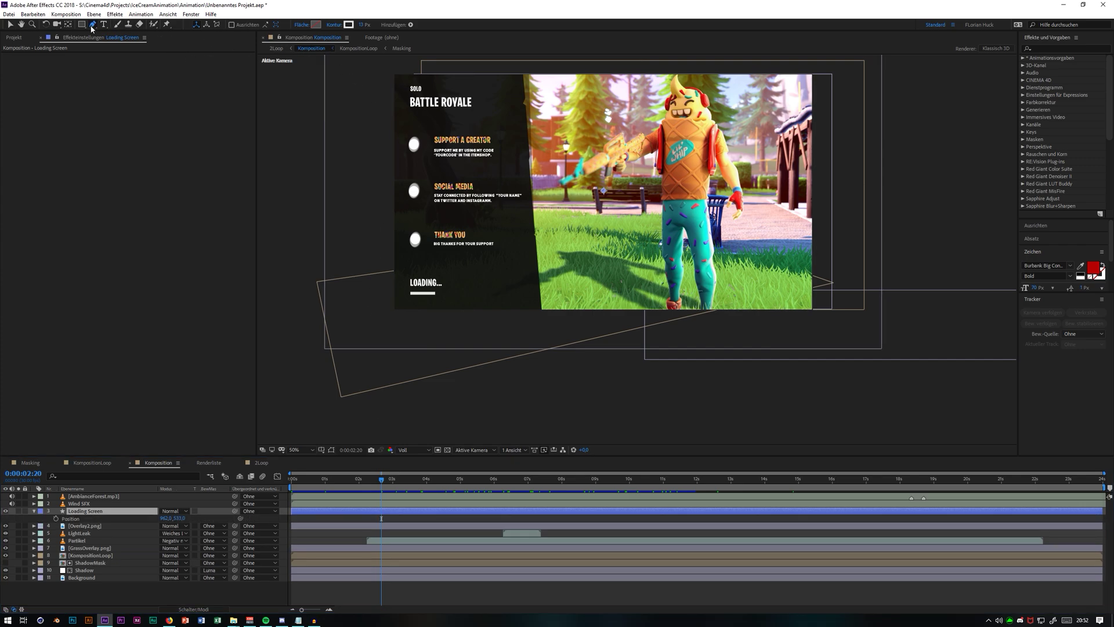
click(424, 264)
click(500, 267)
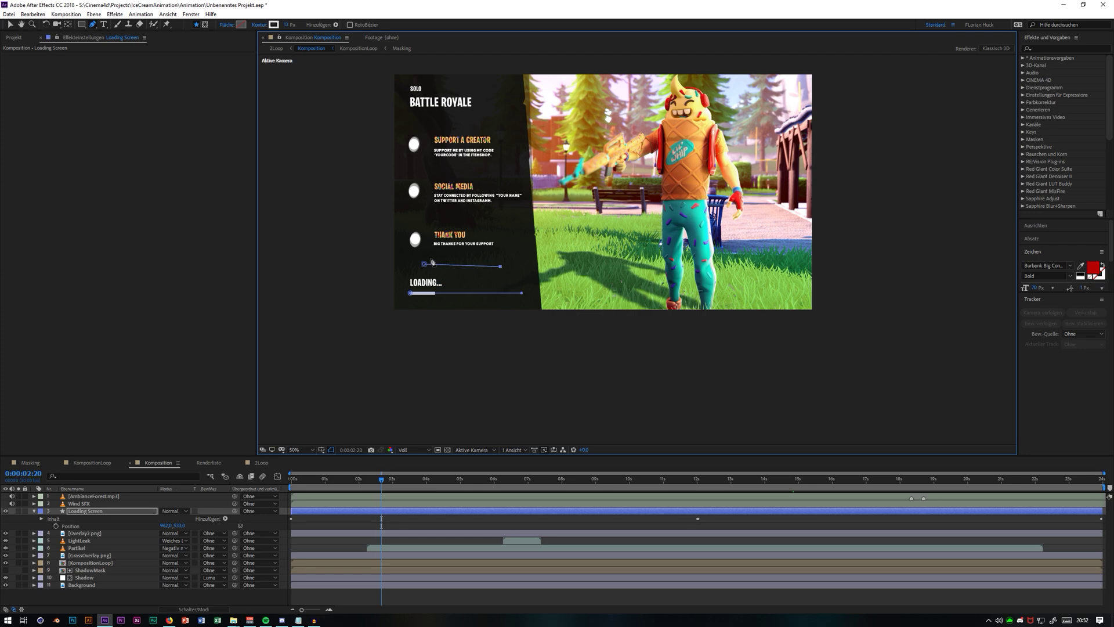
key(ctrl+z)
click(499, 264)
Step: Add Trim Paths (Pfade trimmen) to the Loading Screen layer's contents and try out its End (Ende) value
click(96, 513)
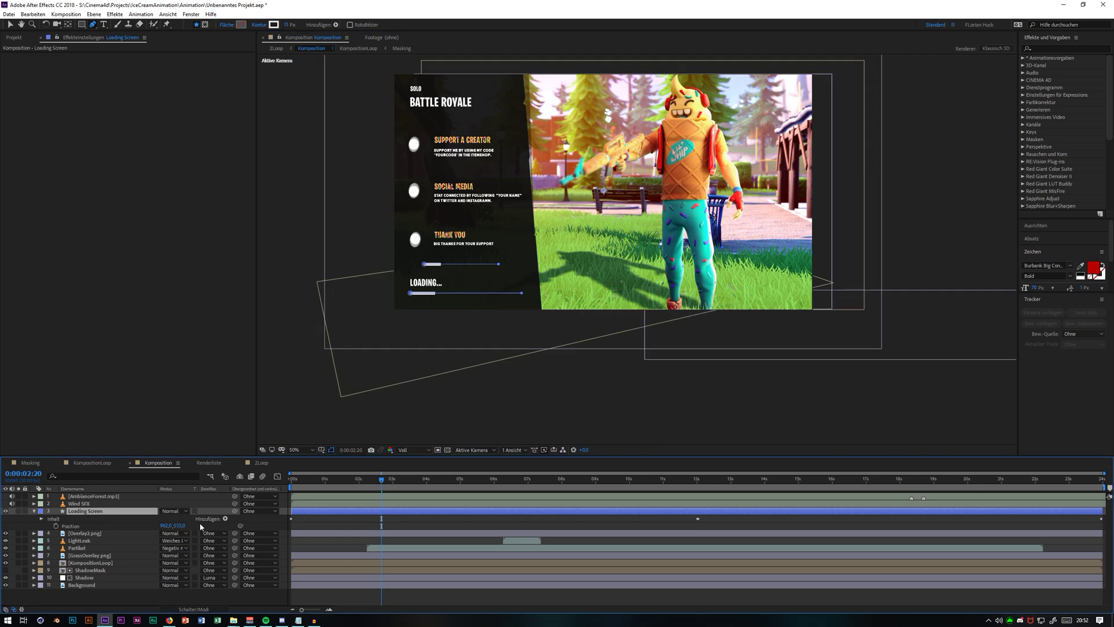
click(225, 519)
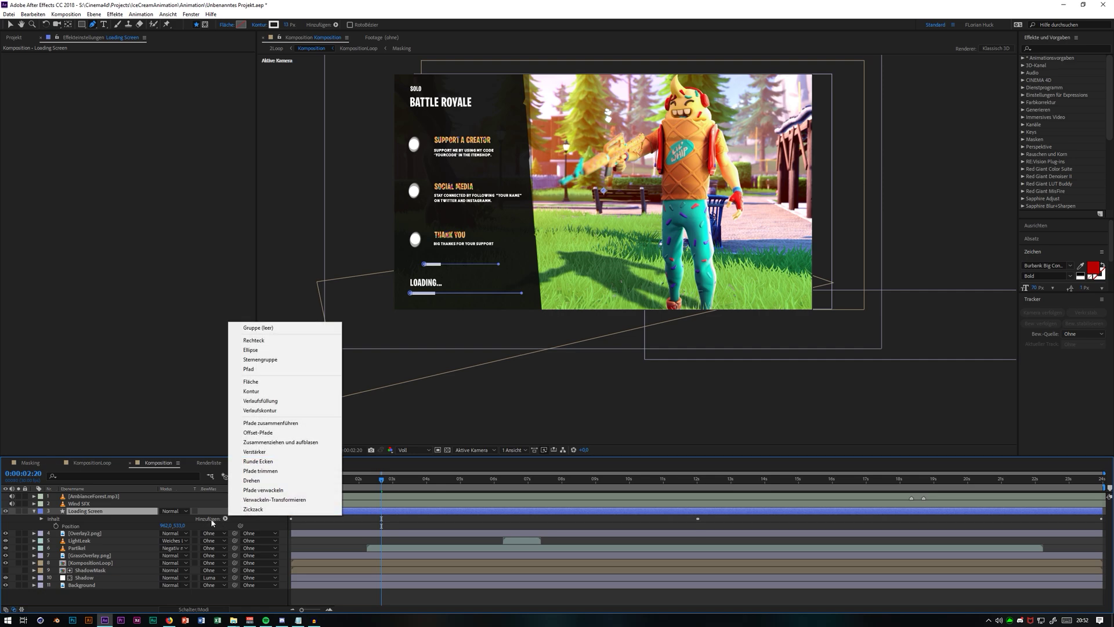
click(281, 471)
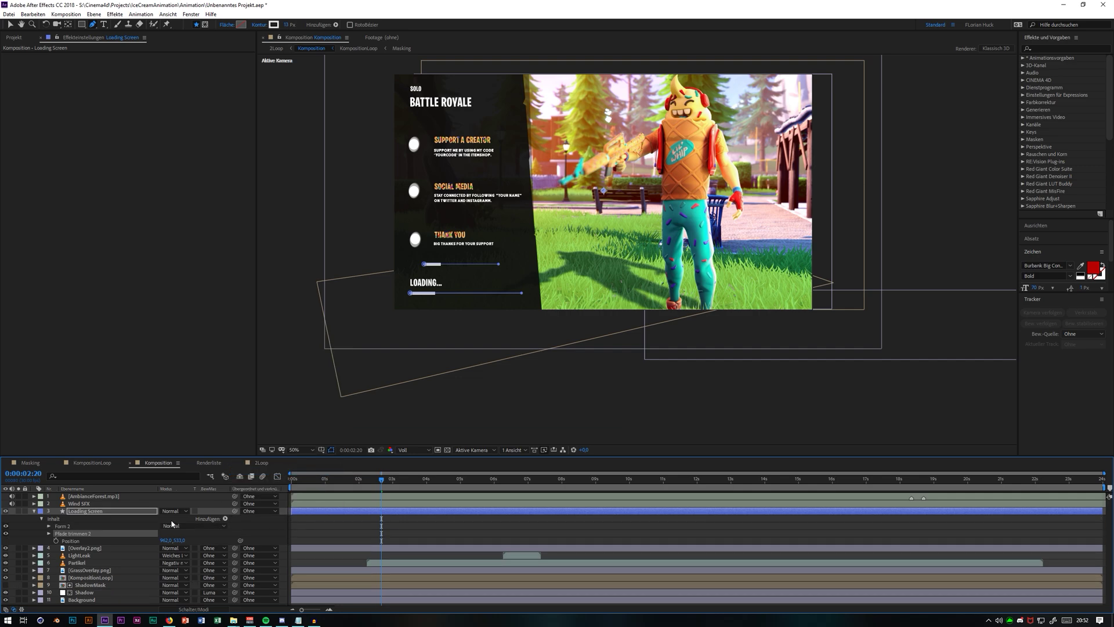
click(49, 533)
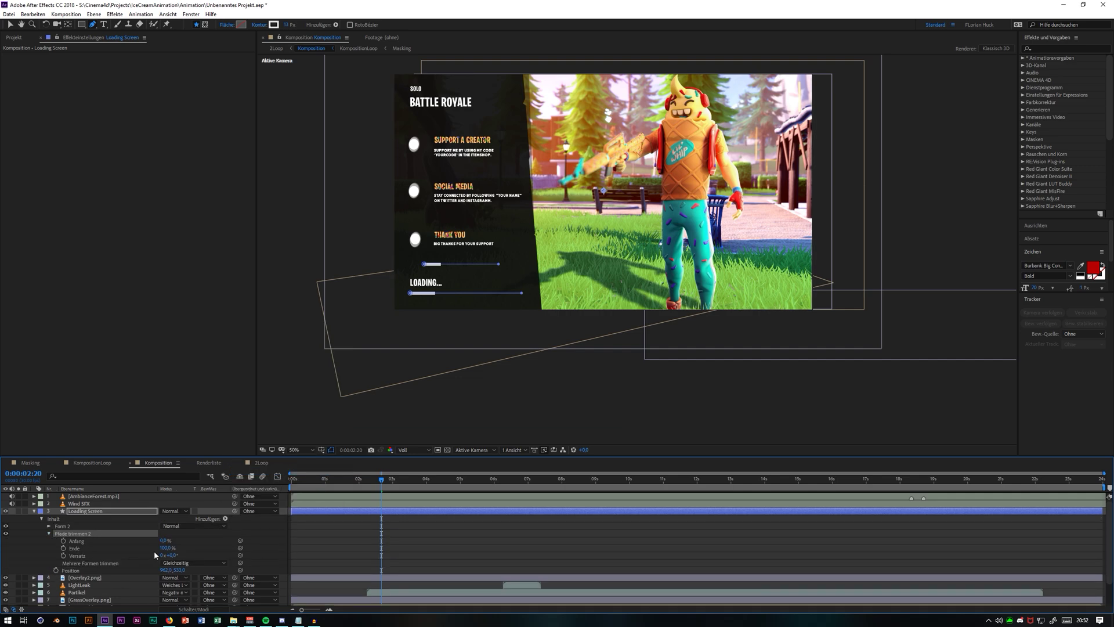
drag(168, 549, 195, 550)
drag(269, 546, 112, 541)
Step: Delete the added Trim Paths and the demonstration line from the Loading Screen layer
key(Delete)
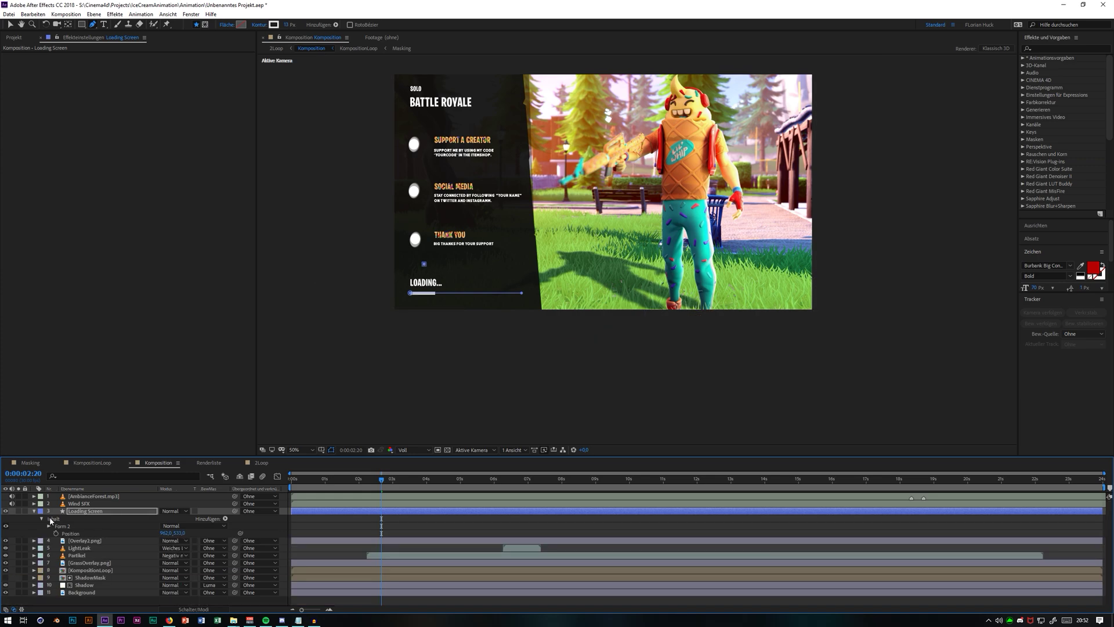
key(Delete)
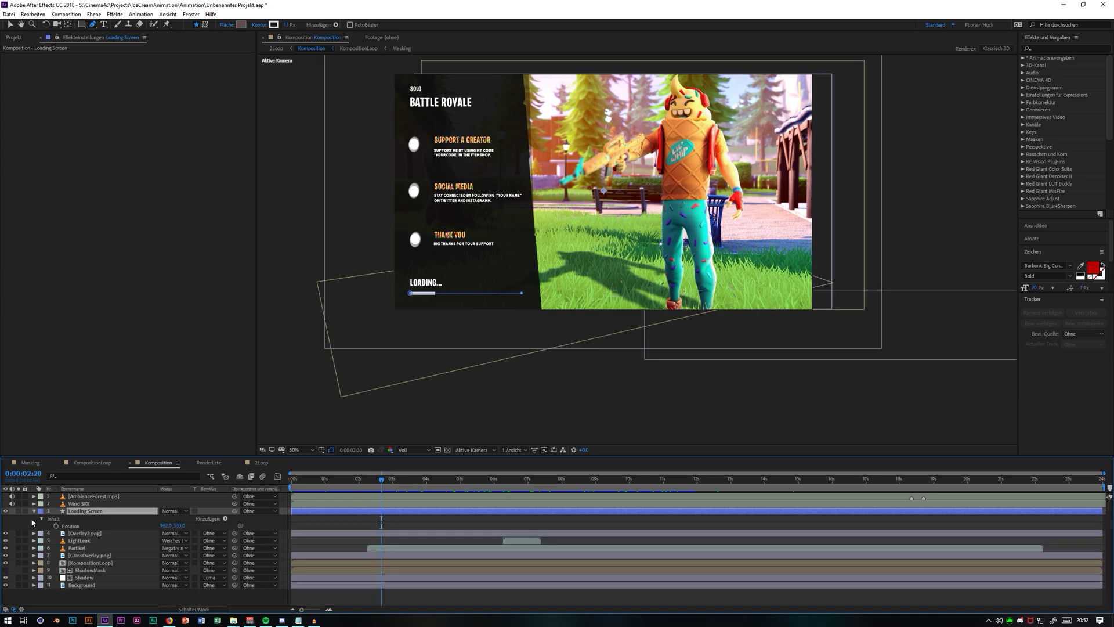
Step: Collapse the Loading Screen layer, point out the AmbianceForest.mp3 and Wind SFX layers, and briefly bring up the SoundsCrate website in the browser
click(34, 511)
click(92, 497)
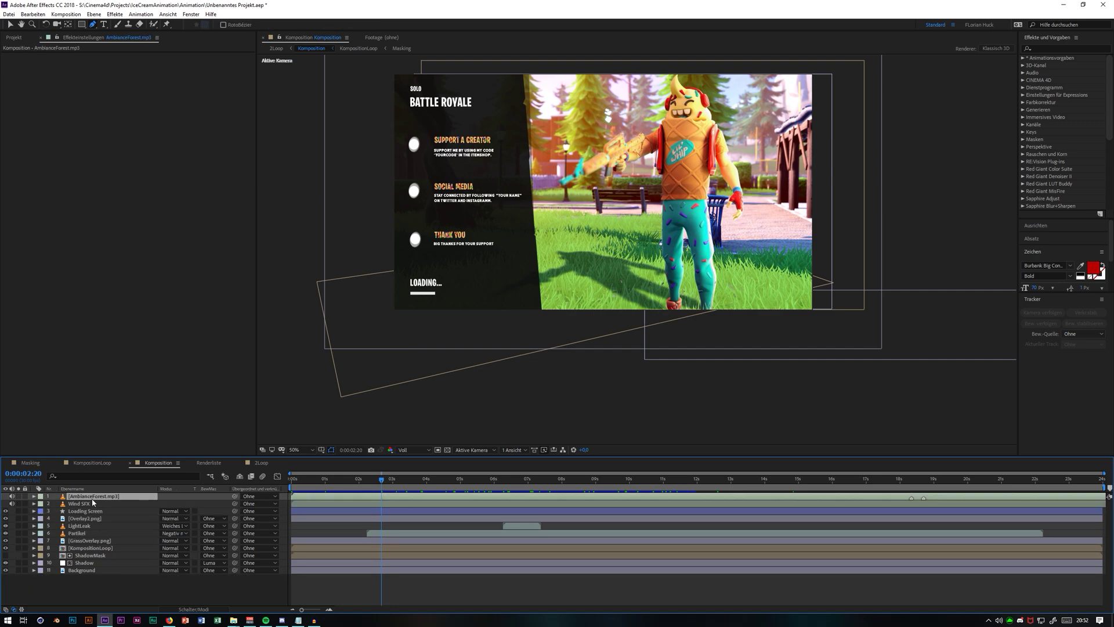
click(91, 504)
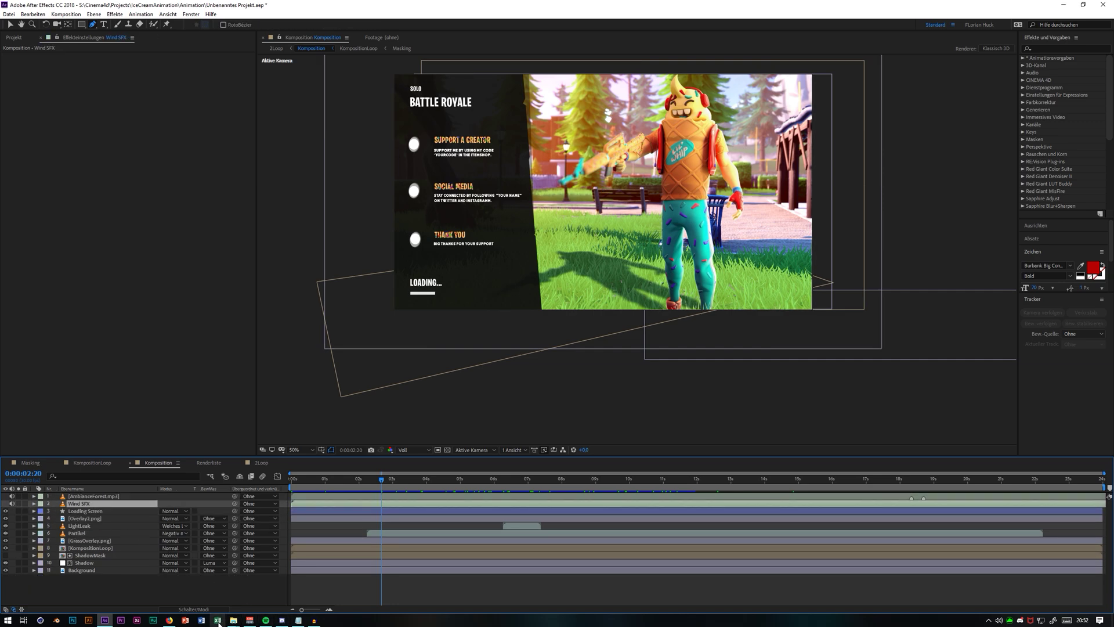
click(169, 620)
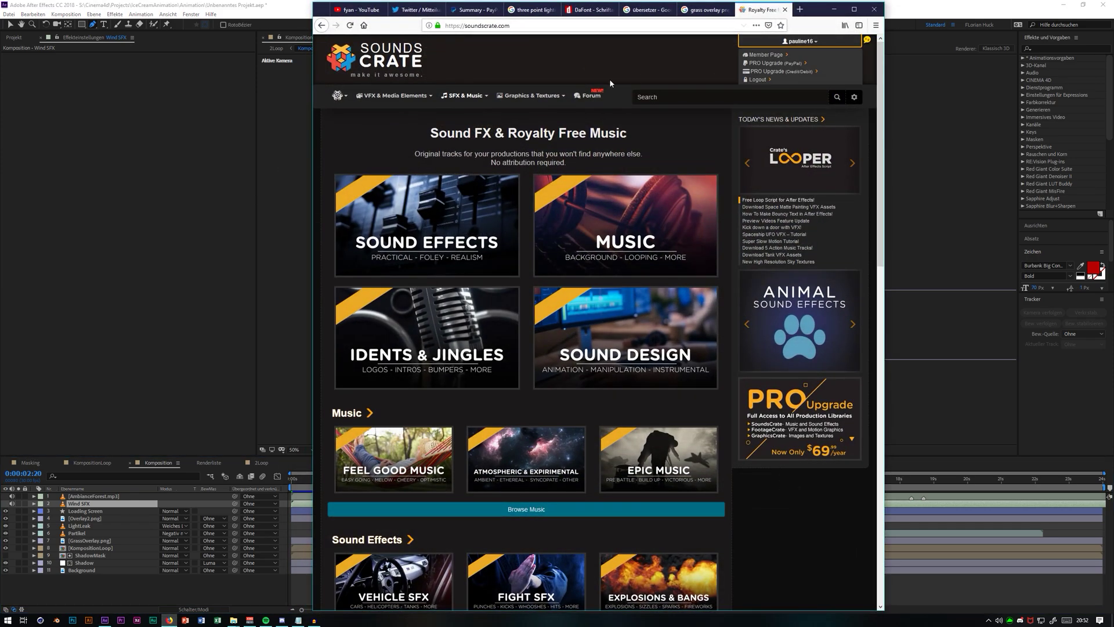
click(834, 9)
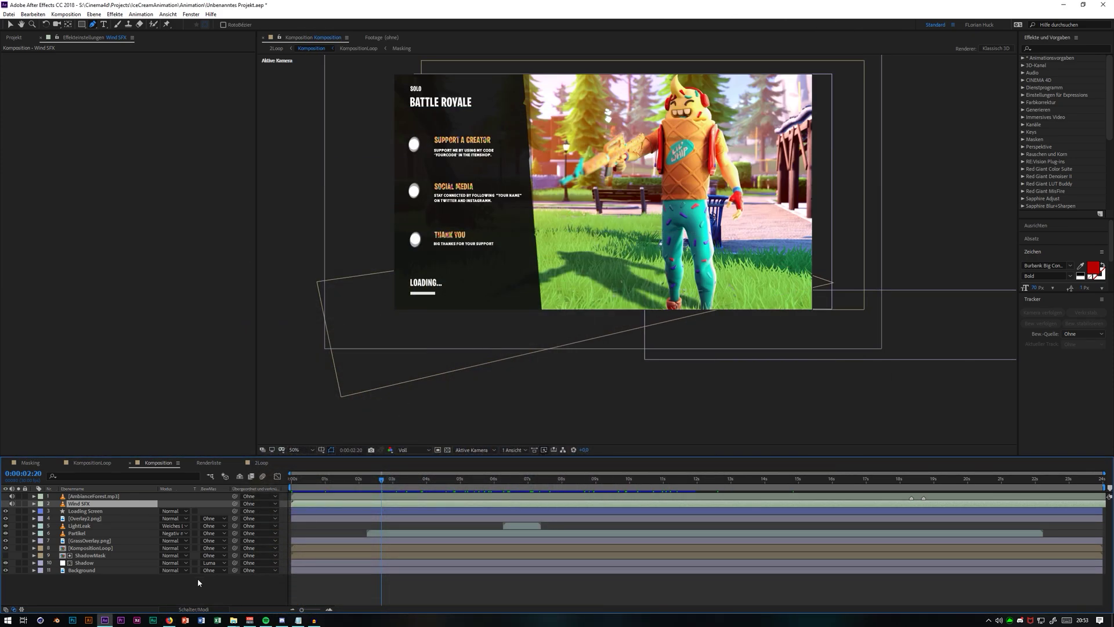
Step: Select the Shadow, ShadowMask and KompositionLoop layers in turn to review their applied effects
click(117, 589)
click(98, 563)
click(99, 556)
click(102, 550)
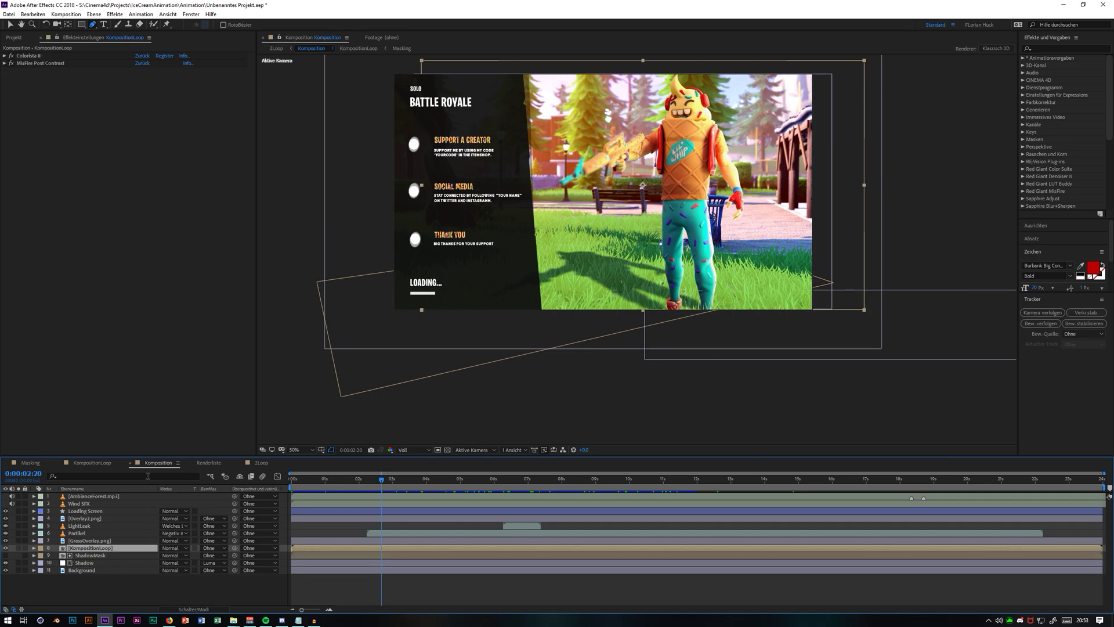
click(95, 563)
click(96, 555)
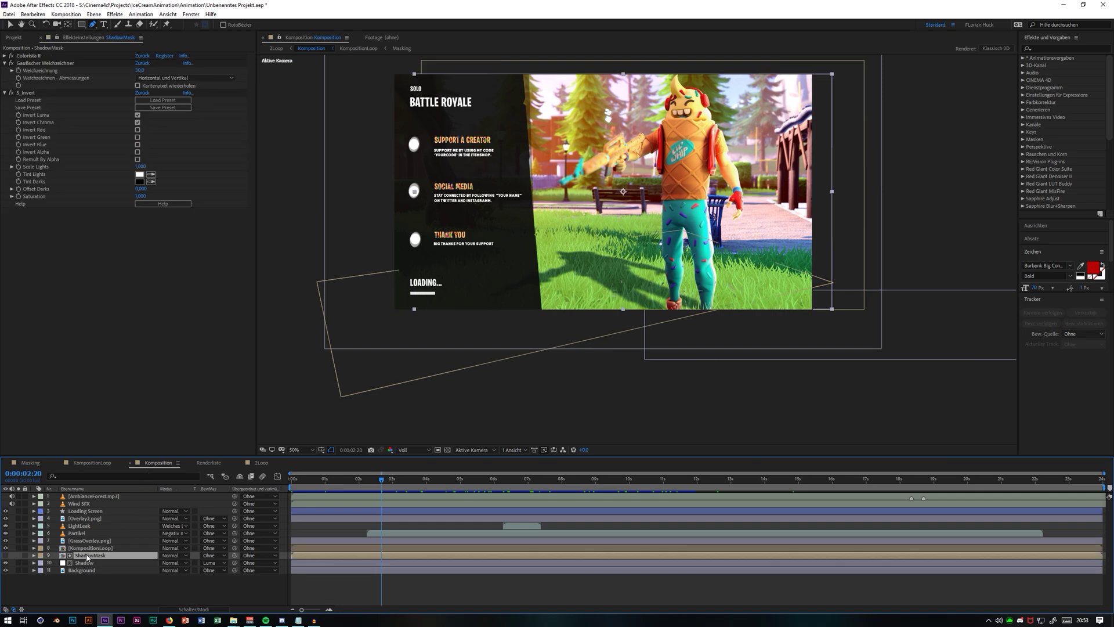
click(90, 548)
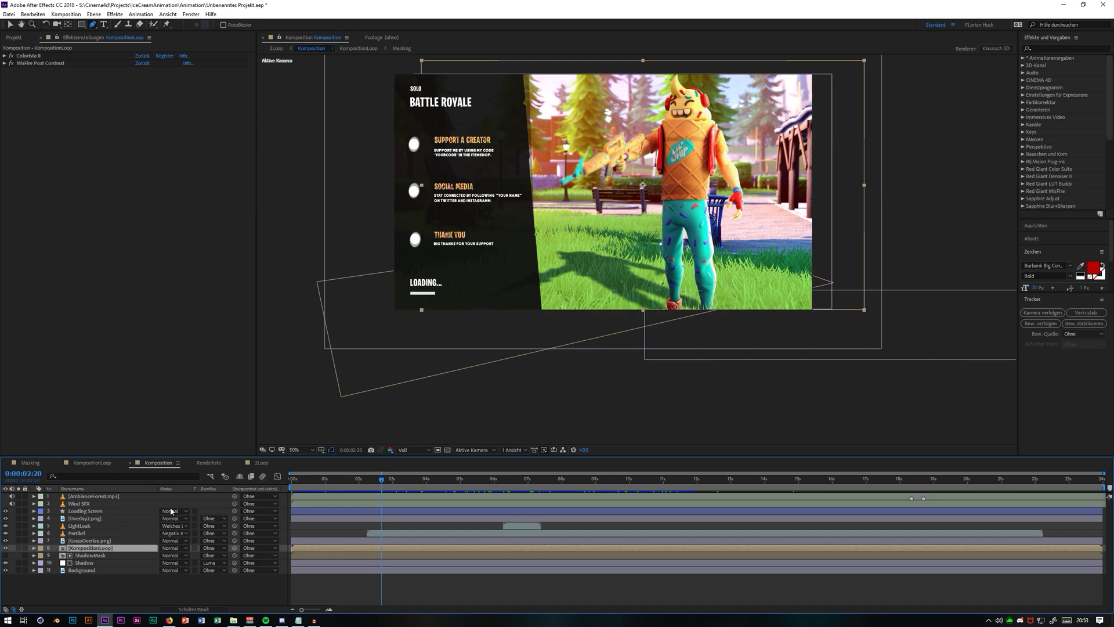
Step: Display the layer switches, make the ShadowMask layer visible and inspect its 3D rotation properties
click(197, 610)
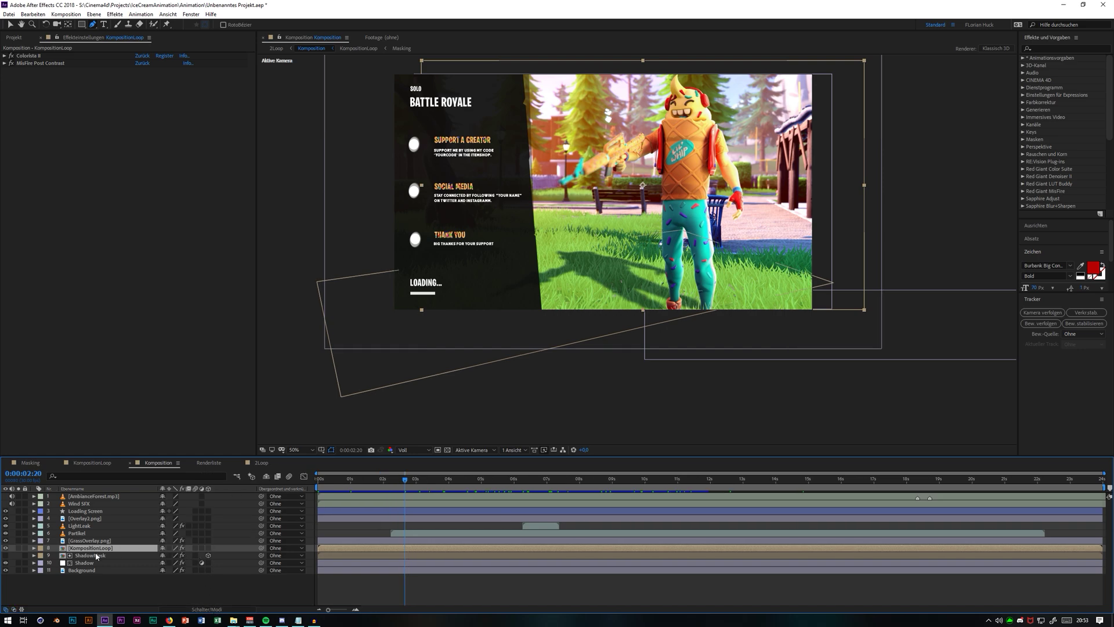
click(132, 555)
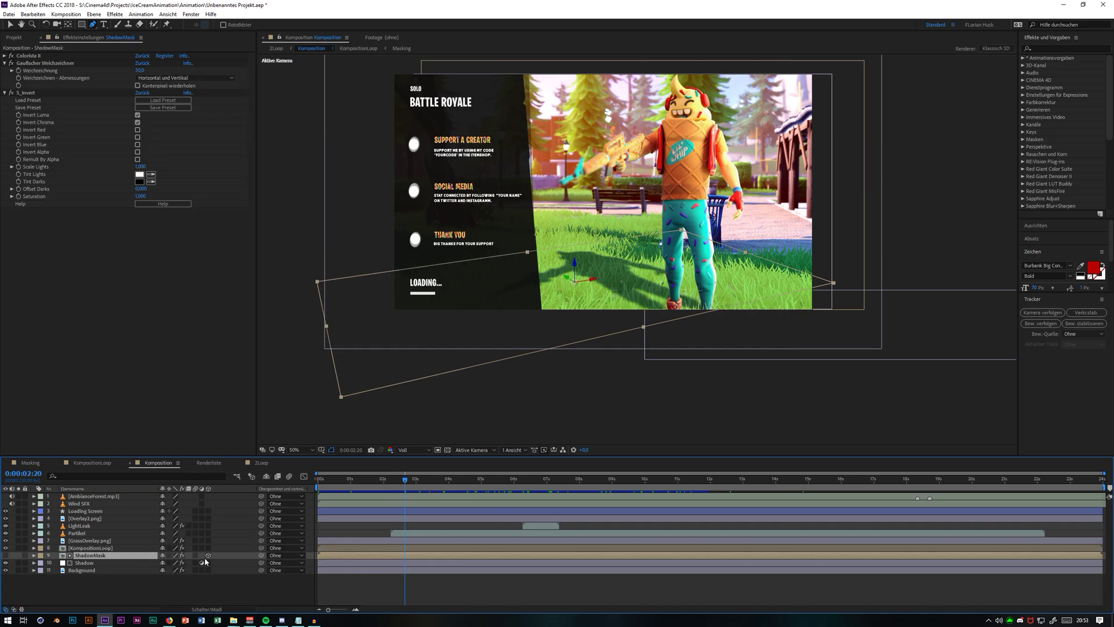
click(6, 555)
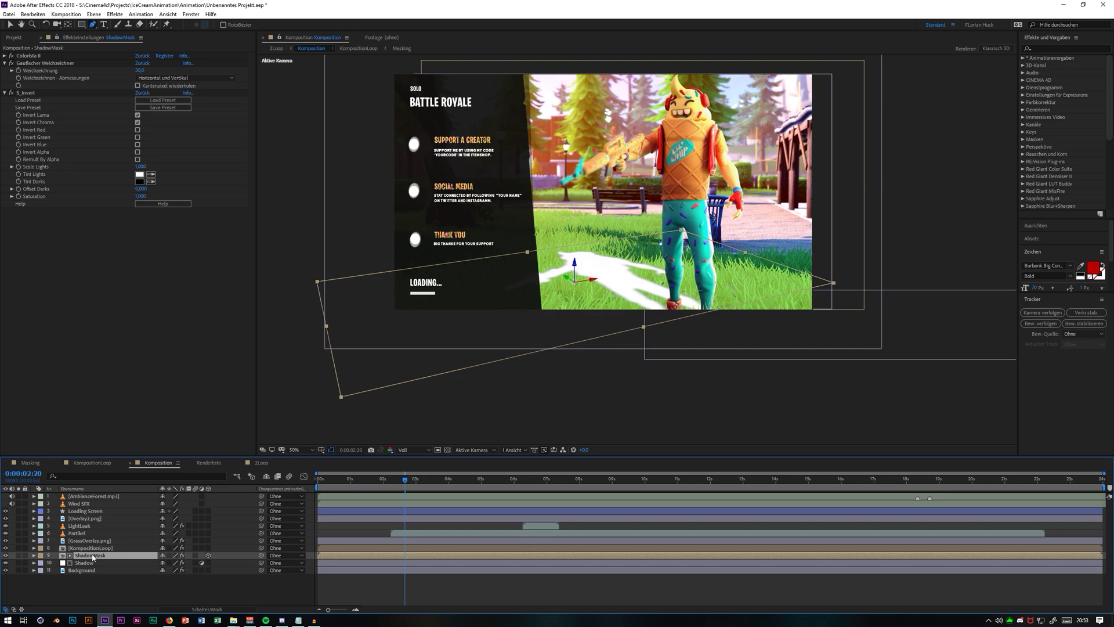
key(r)
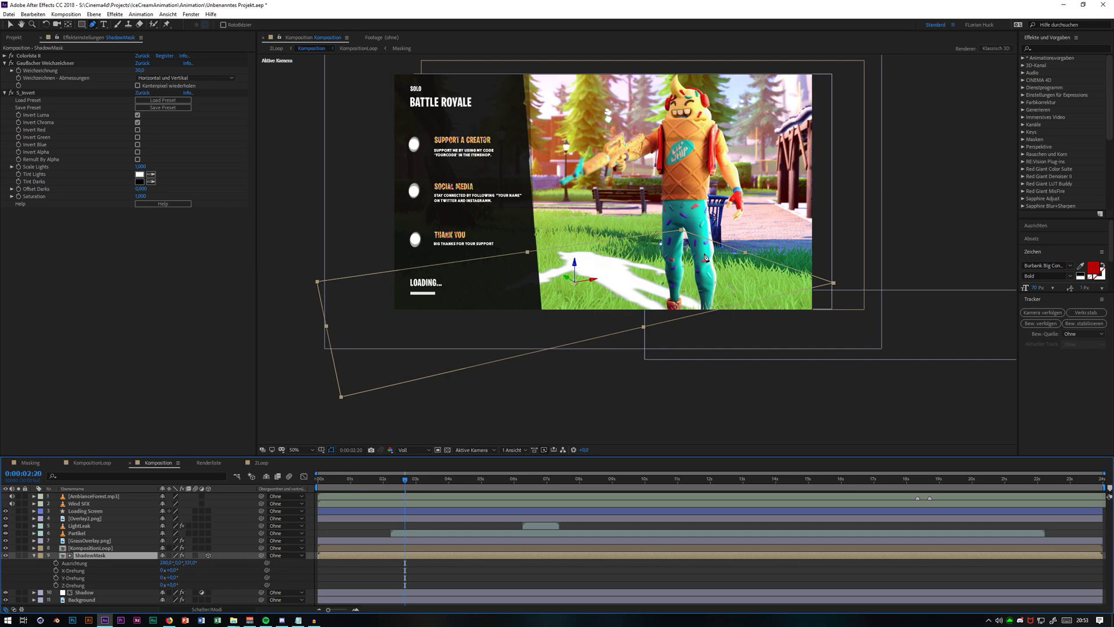
click(34, 556)
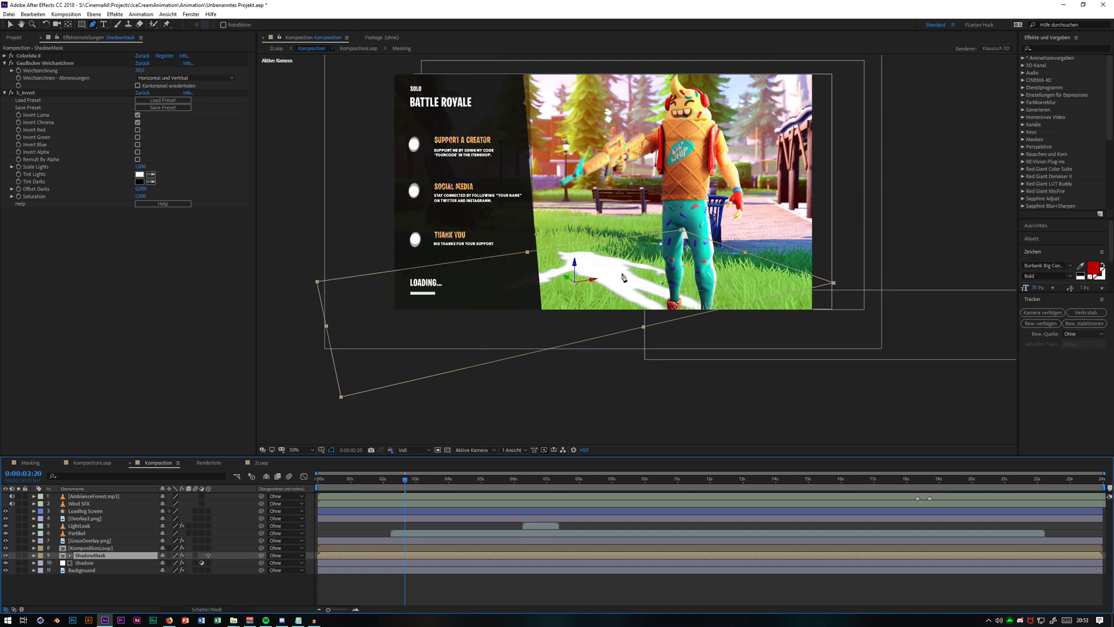
Step: Examine the Gaußscher Weichzeichner and Colorista effects on the ShadowMask layer
click(37, 93)
click(36, 64)
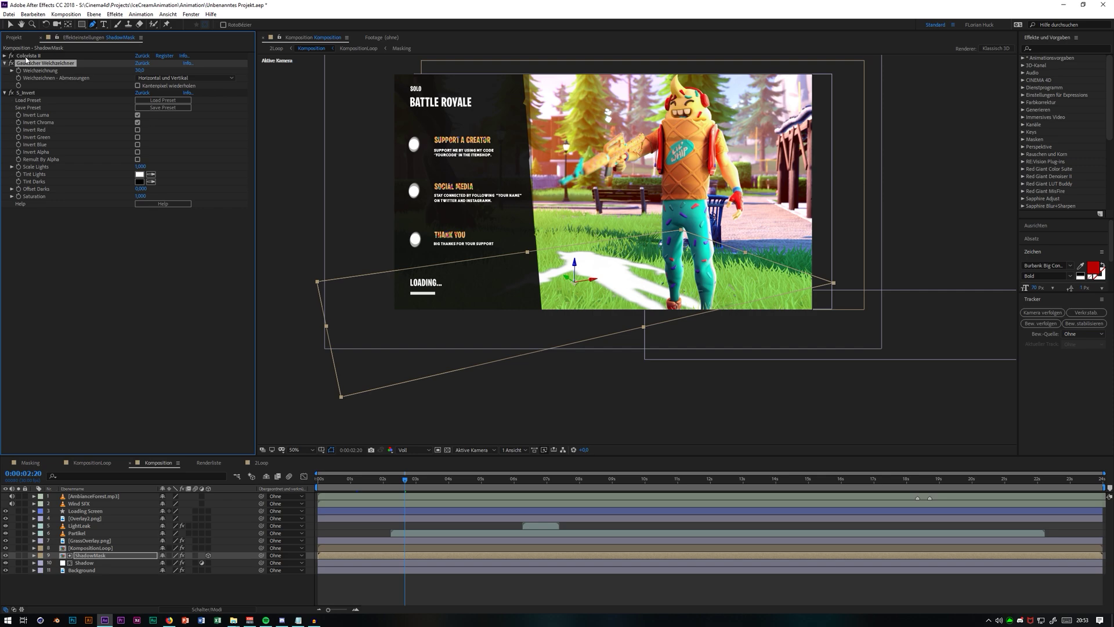
click(8, 57)
click(5, 56)
click(5, 56)
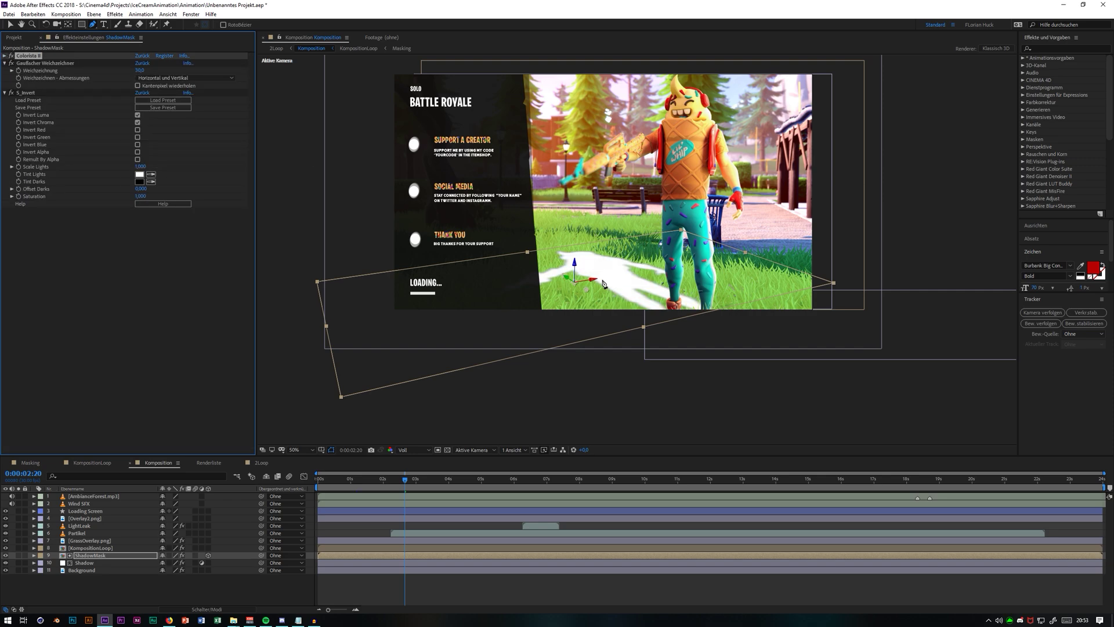
Step: Toggle the S_Invert effect on the ShadowMask layer off and on to compare the mask, and collapse its settings
click(12, 93)
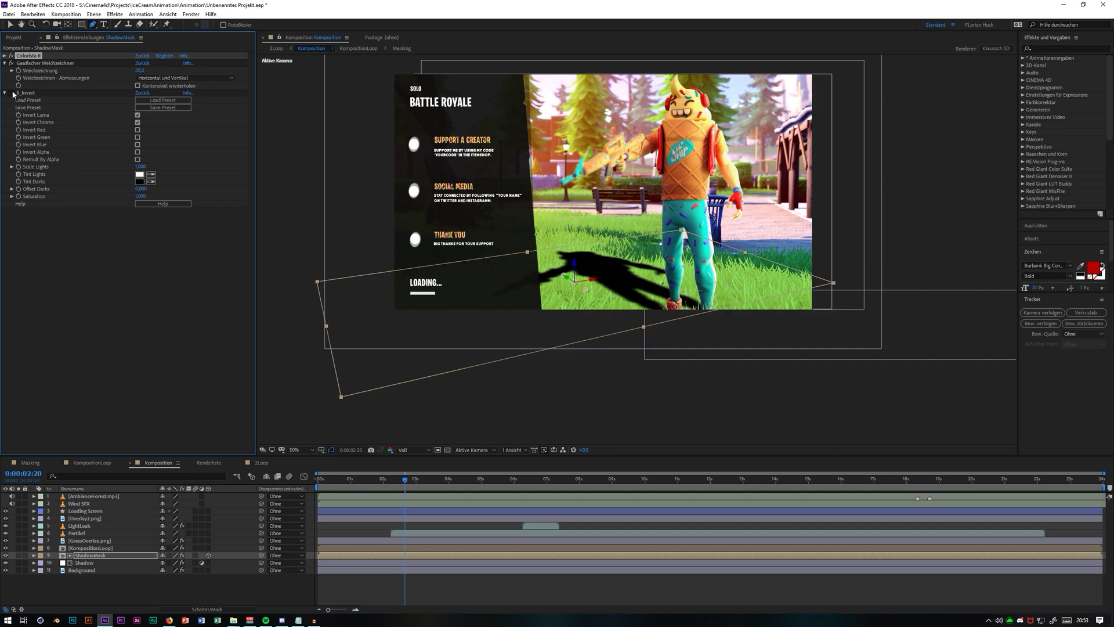
click(11, 93)
click(11, 93)
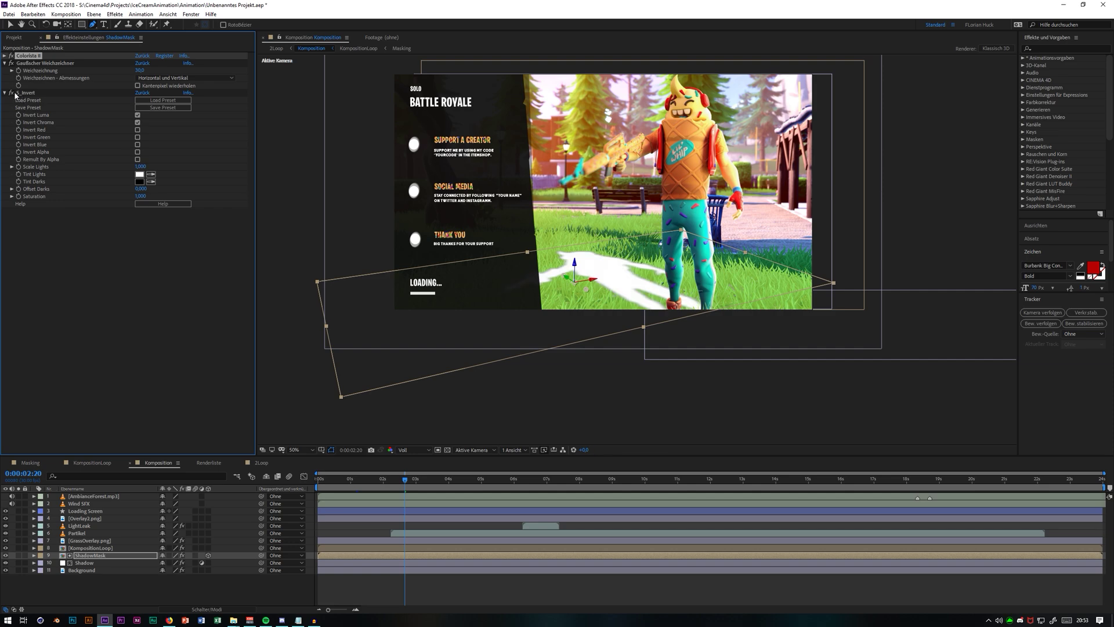
click(11, 93)
click(5, 93)
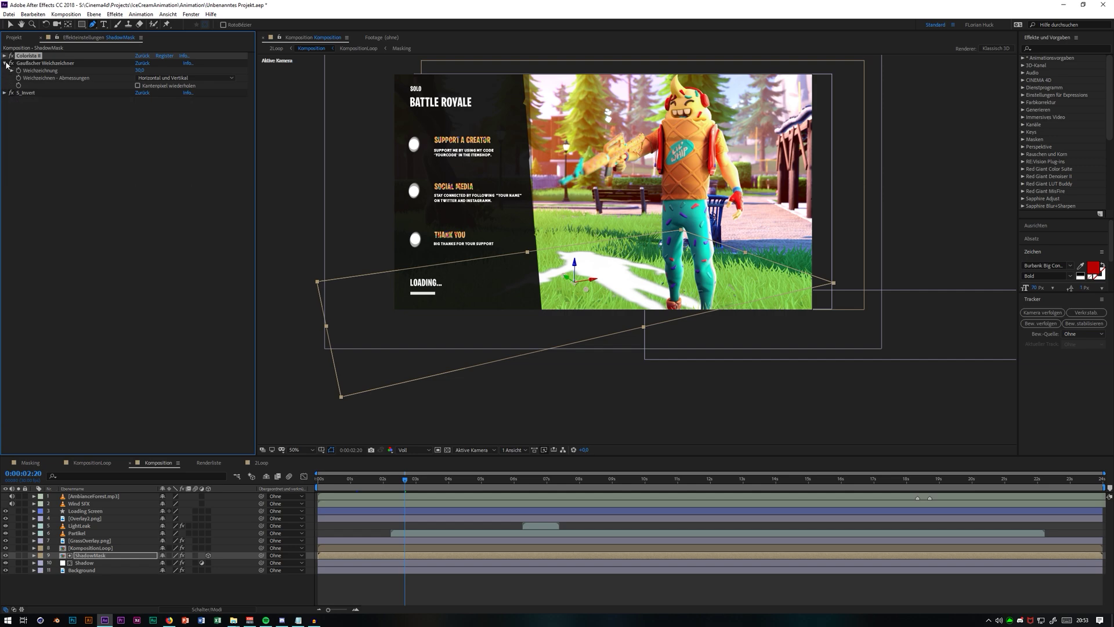
Step: Select the Gaußscher Weichzeichner effect and examine the softened edges of the shadow mask on the grass up close
click(38, 63)
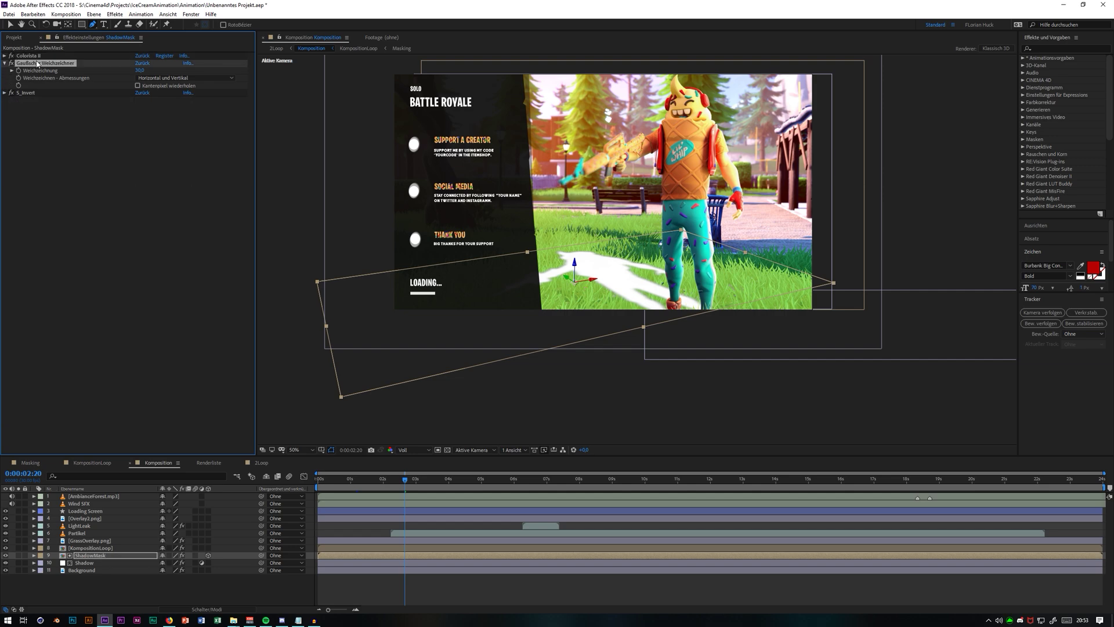
scroll(601, 235, up, 2)
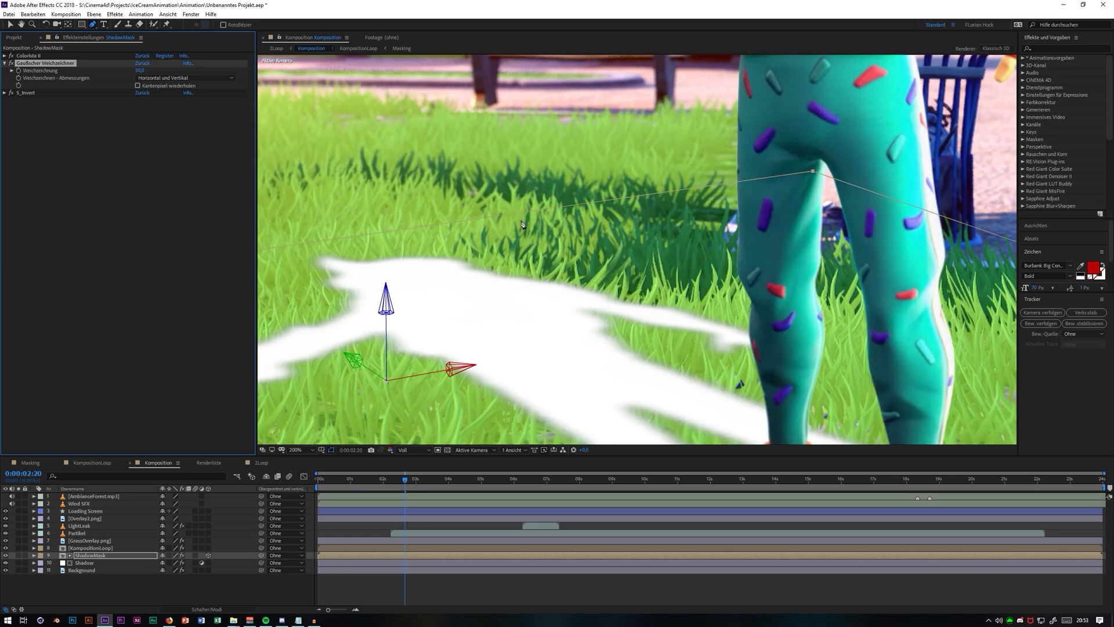
scroll(457, 277, down, 2)
scroll(459, 277, up, 1)
scroll(460, 277, down, 1)
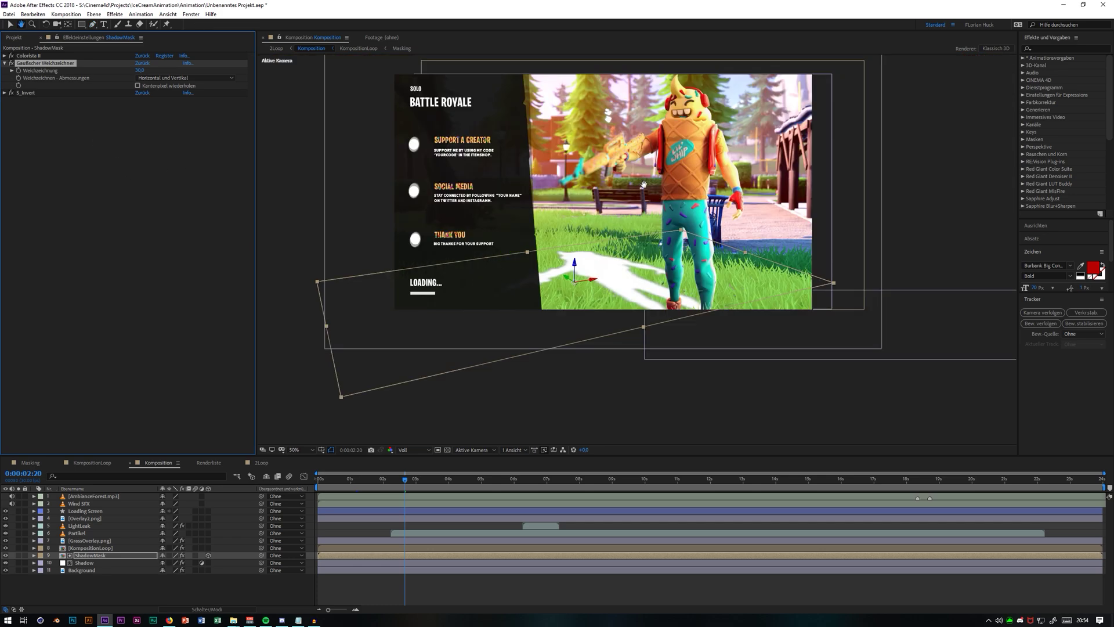
drag(636, 187, 640, 225)
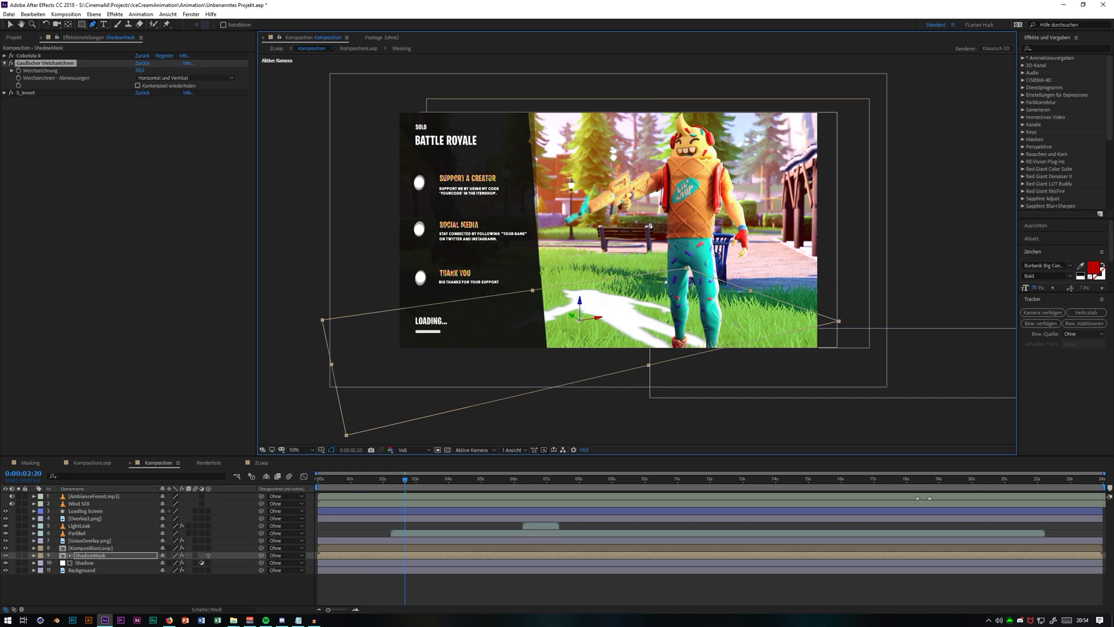
Step: Hide the ShadowMask layer and review the Shadow layer's S_HueSatBright and Helligkeit und Kontrast effects
click(5, 555)
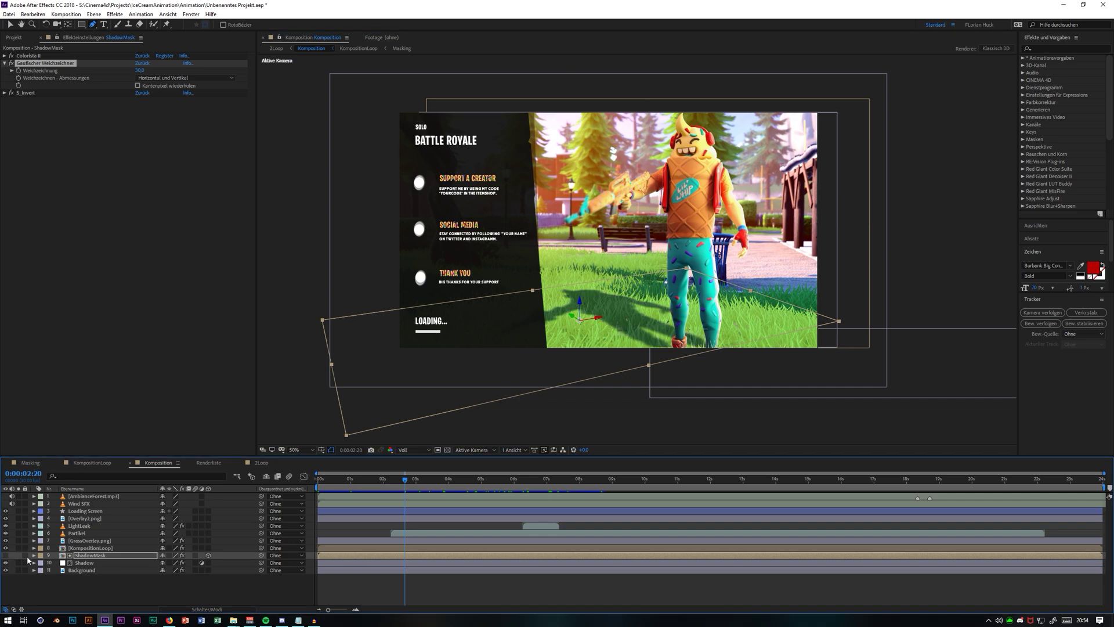
click(115, 556)
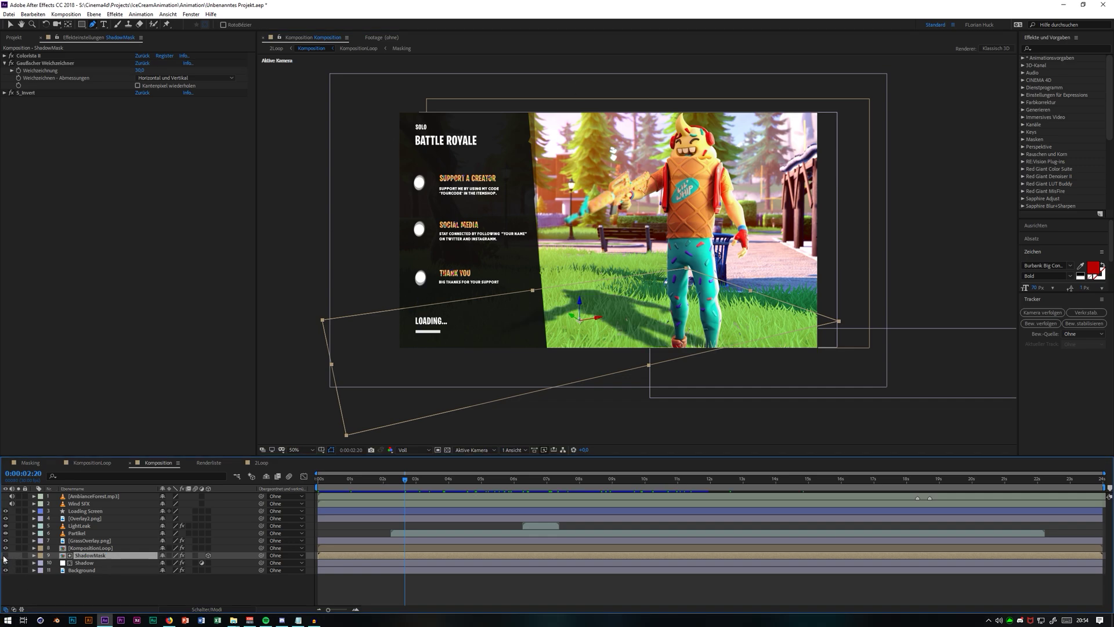
click(83, 563)
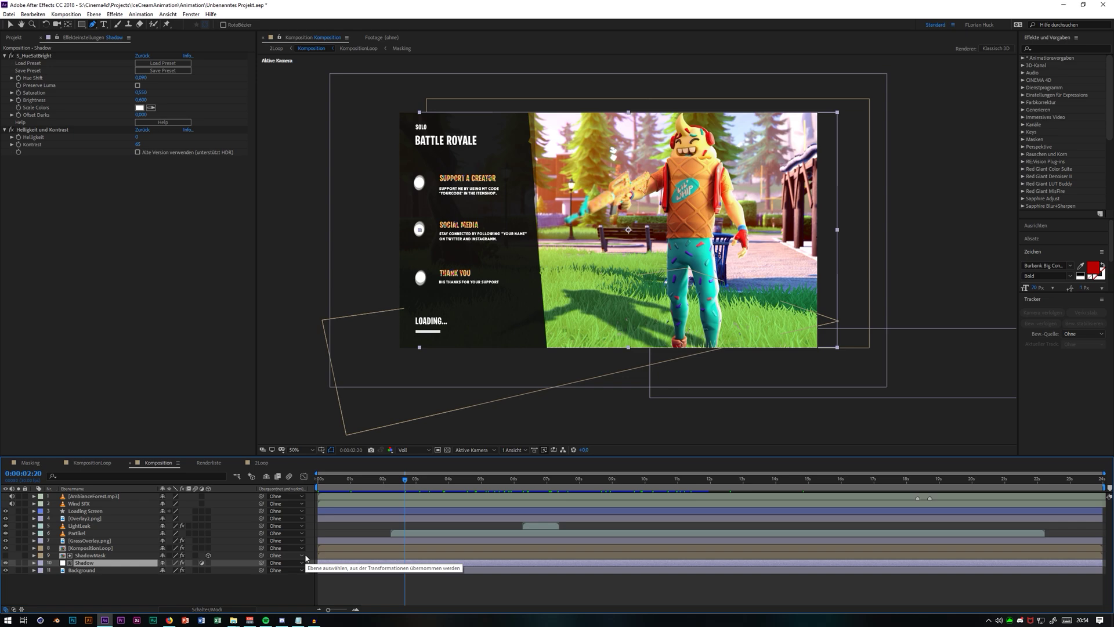
click(114, 556)
click(115, 562)
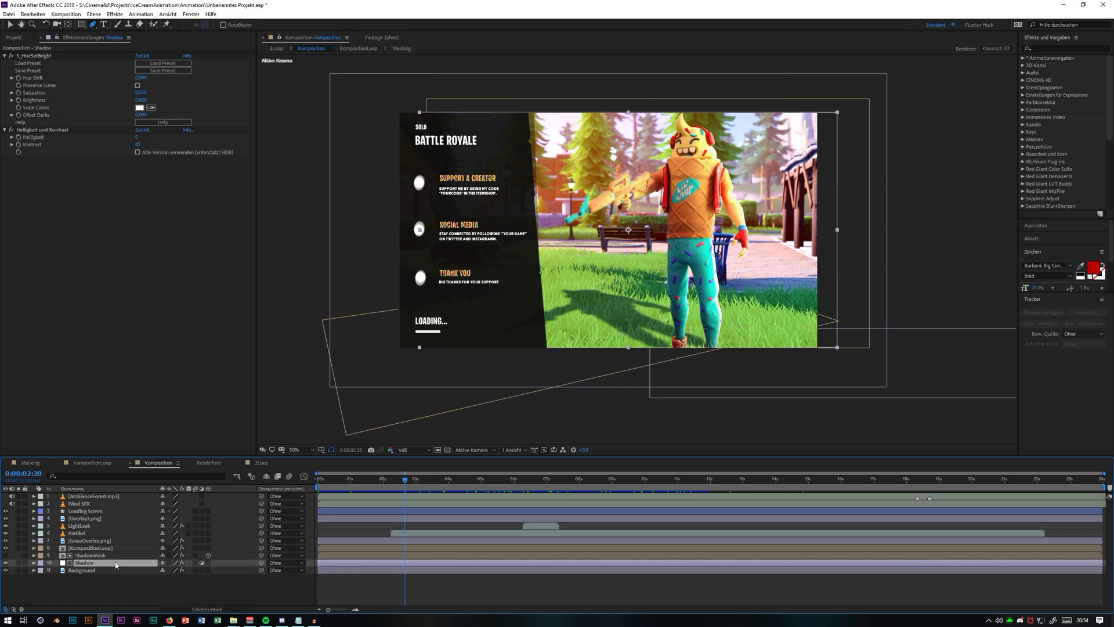
Step: Display the layer modes and compare the Shadow layer's Luma track matte with the ShadowMask and Background layers
click(207, 609)
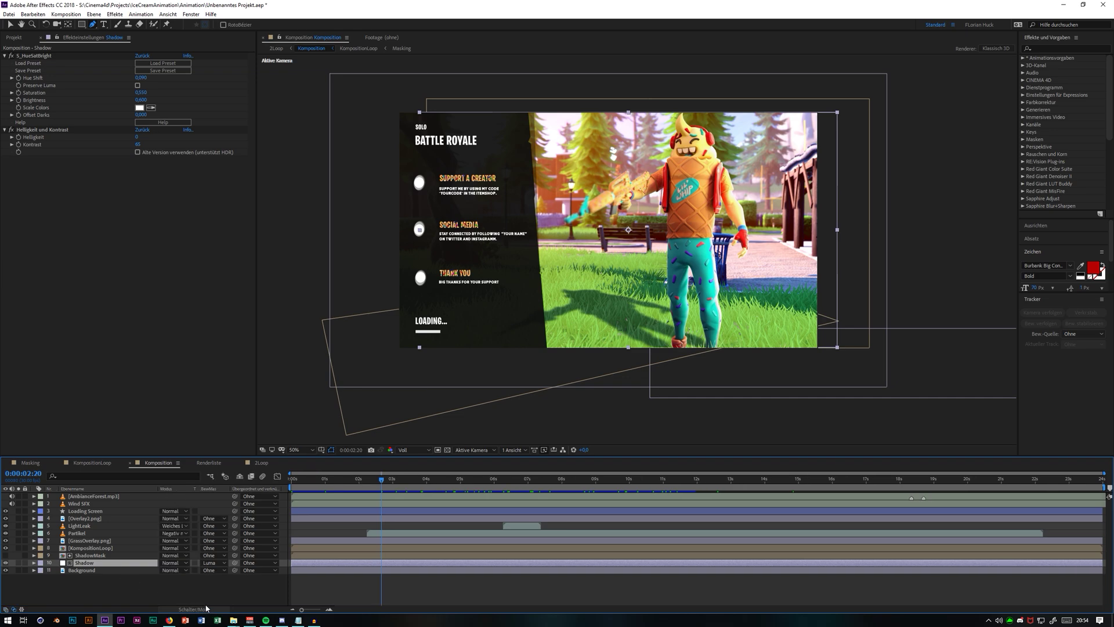
click(92, 570)
click(84, 563)
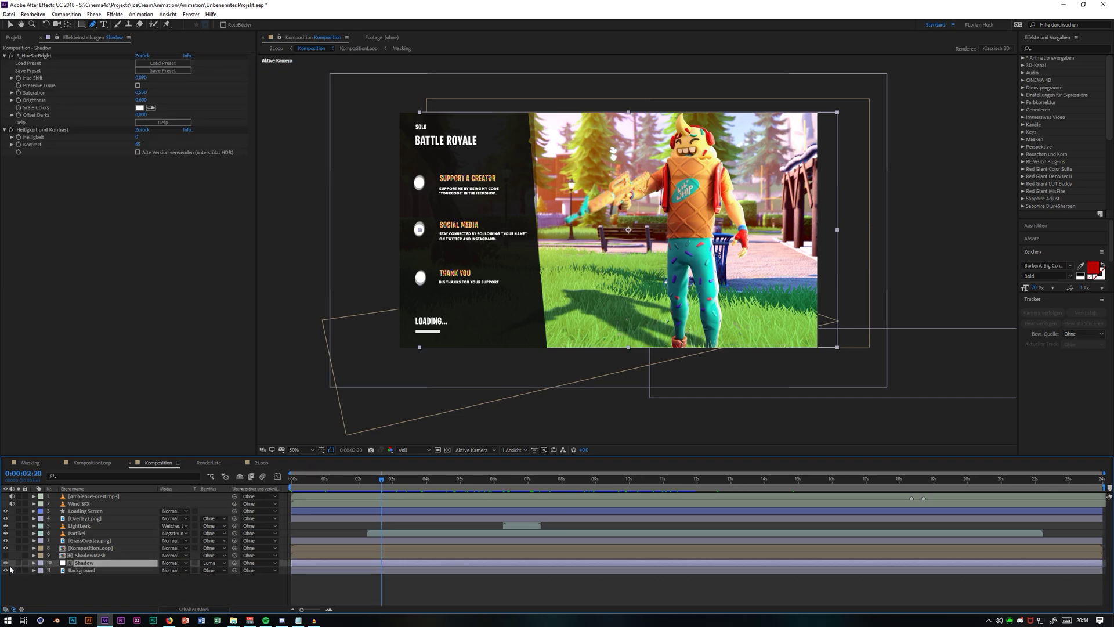
click(82, 570)
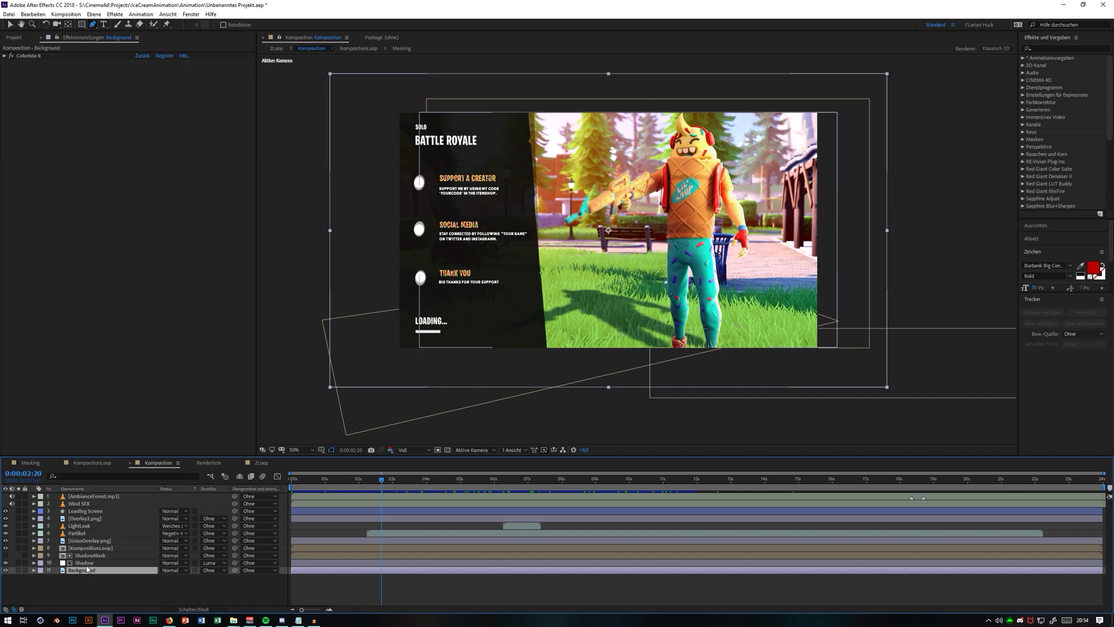
click(87, 564)
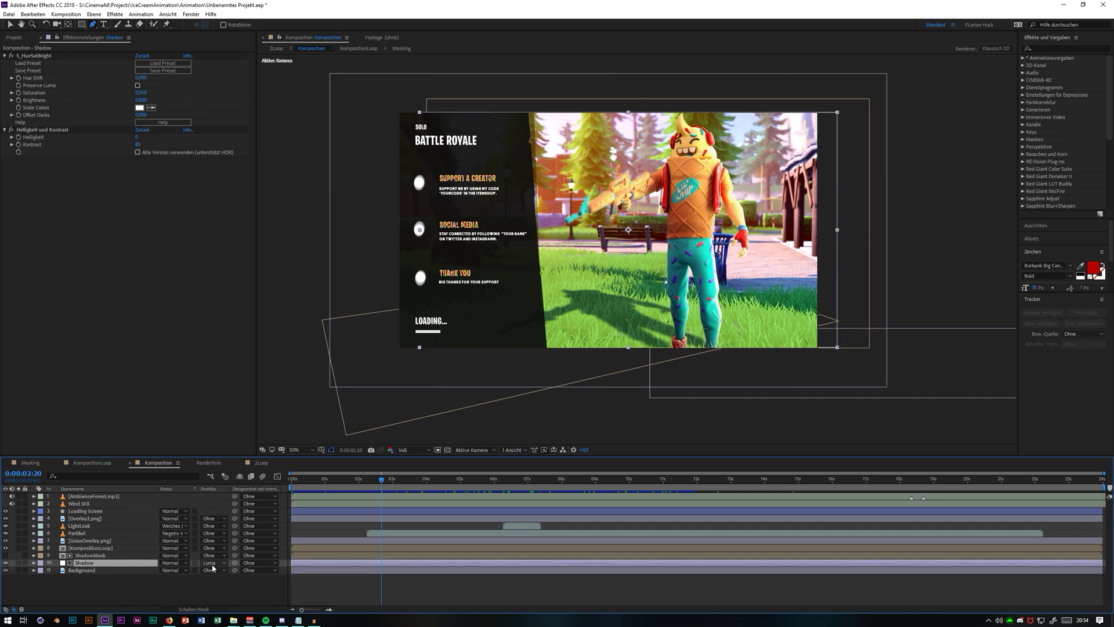
click(5, 557)
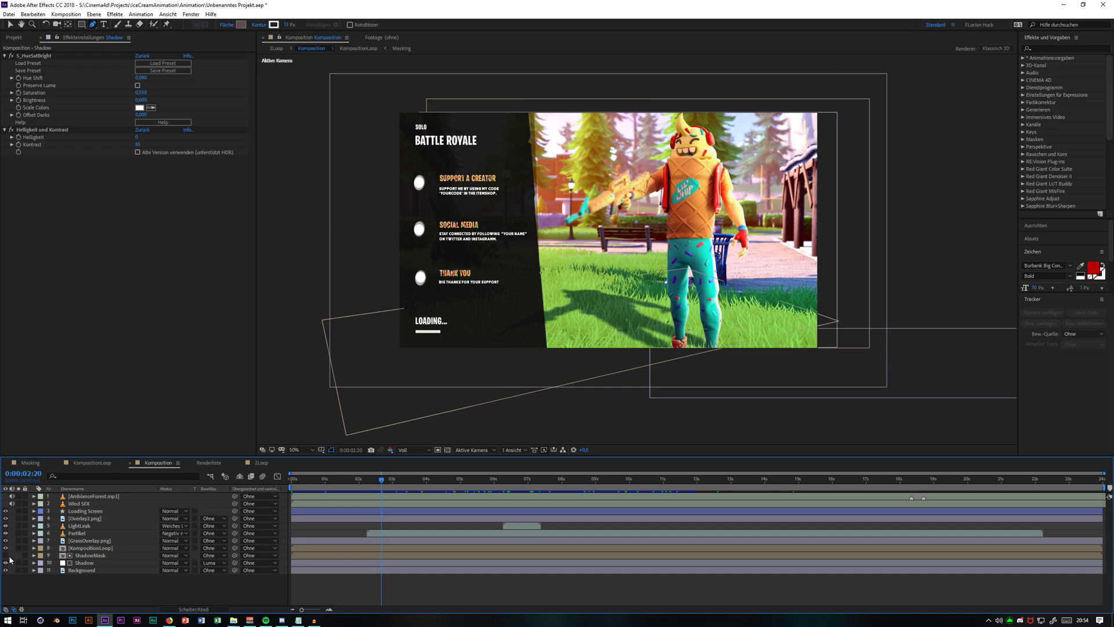
click(90, 556)
click(92, 563)
Step: Check the Luma track matte setup in the Masking composition and return to Komposition
click(30, 462)
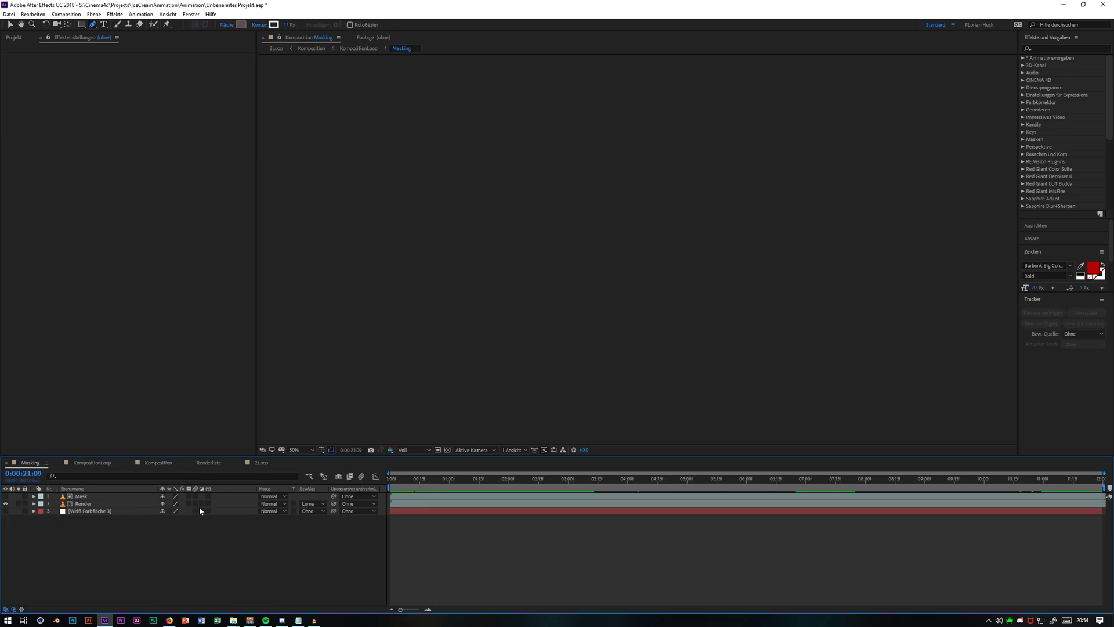
click(158, 462)
click(211, 563)
click(174, 587)
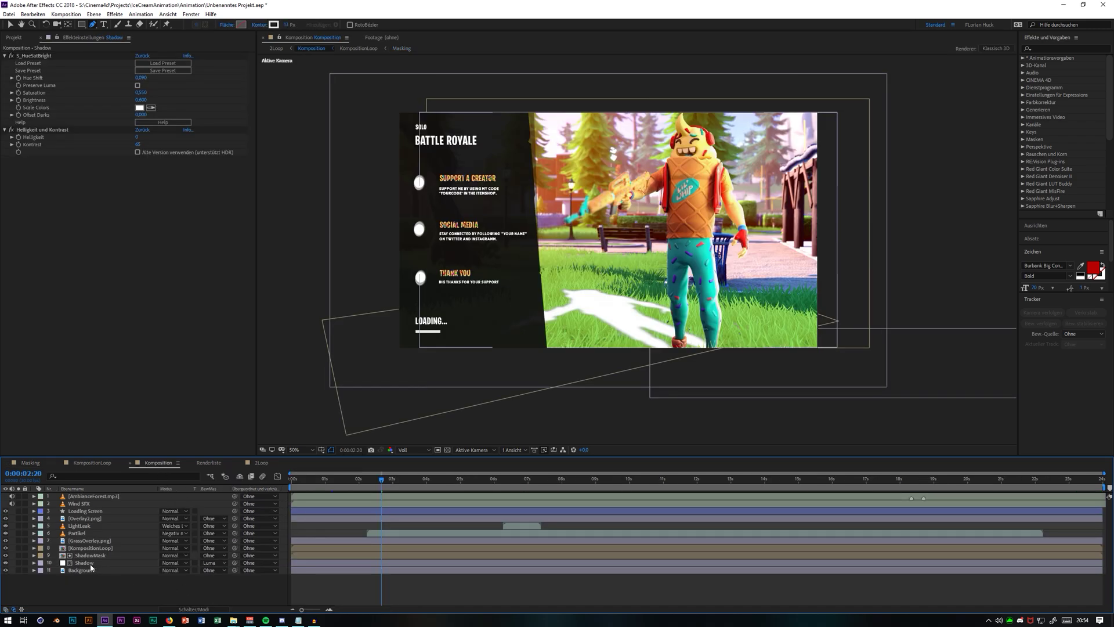
Step: With ShadowMask visible, scrub to 0:00:09:22 and back to 0:00:05:11 to check the moving shadow, and select the Shadow layer
click(90, 556)
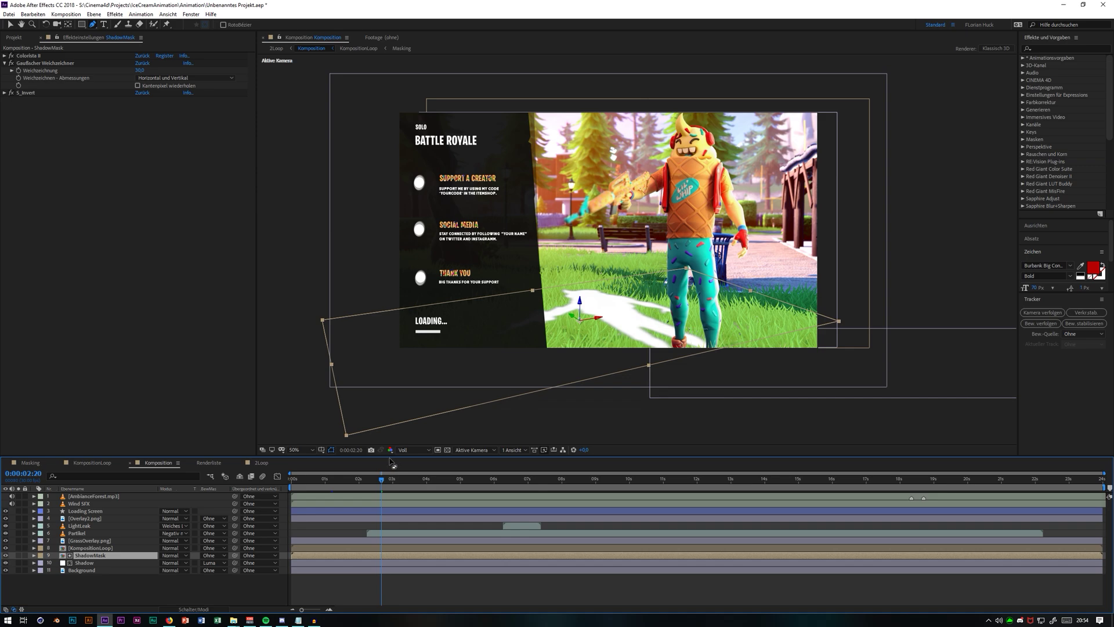
drag(382, 481, 619, 490)
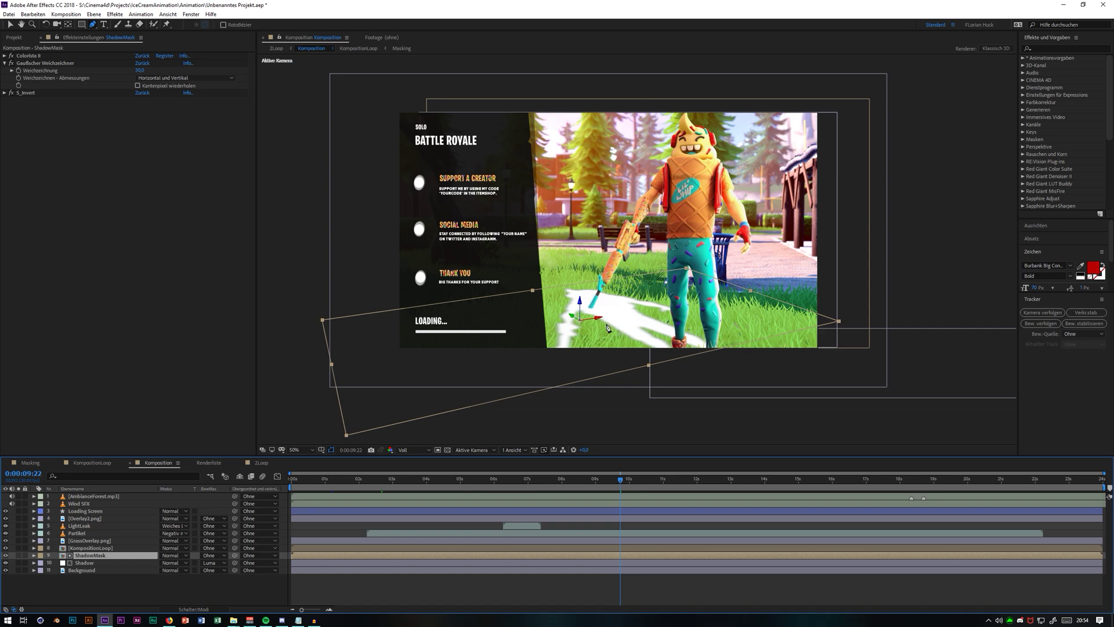
drag(621, 481, 610, 481)
drag(577, 486, 472, 481)
click(84, 563)
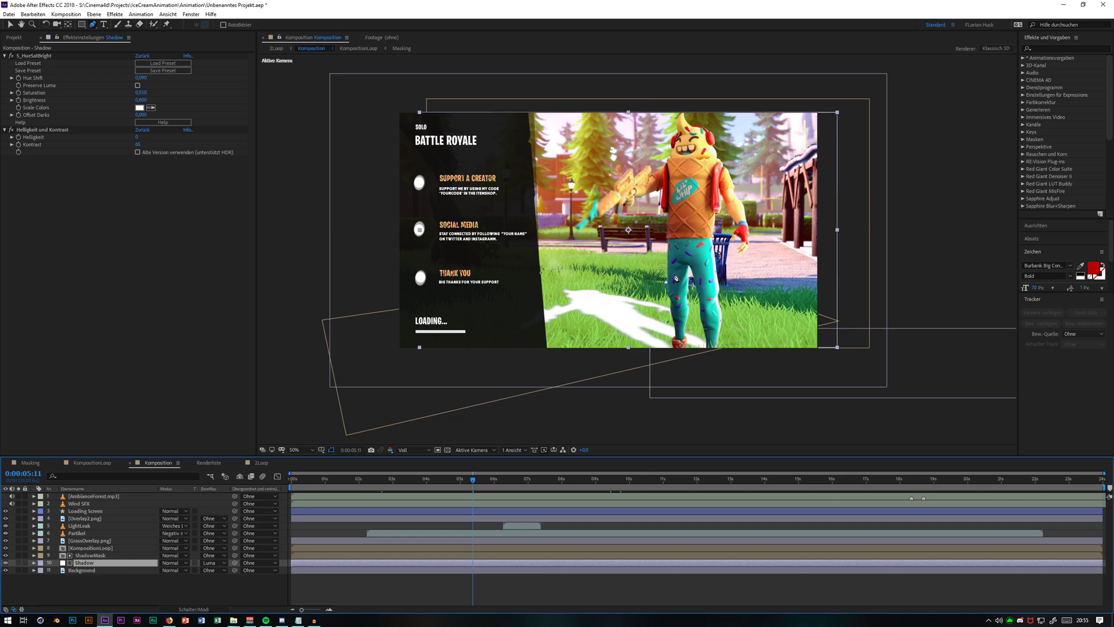
Step: Switch to Photoshop and open the recent file BehanceThumbnail.psd
scroll(674, 281, up, 1)
click(77, 621)
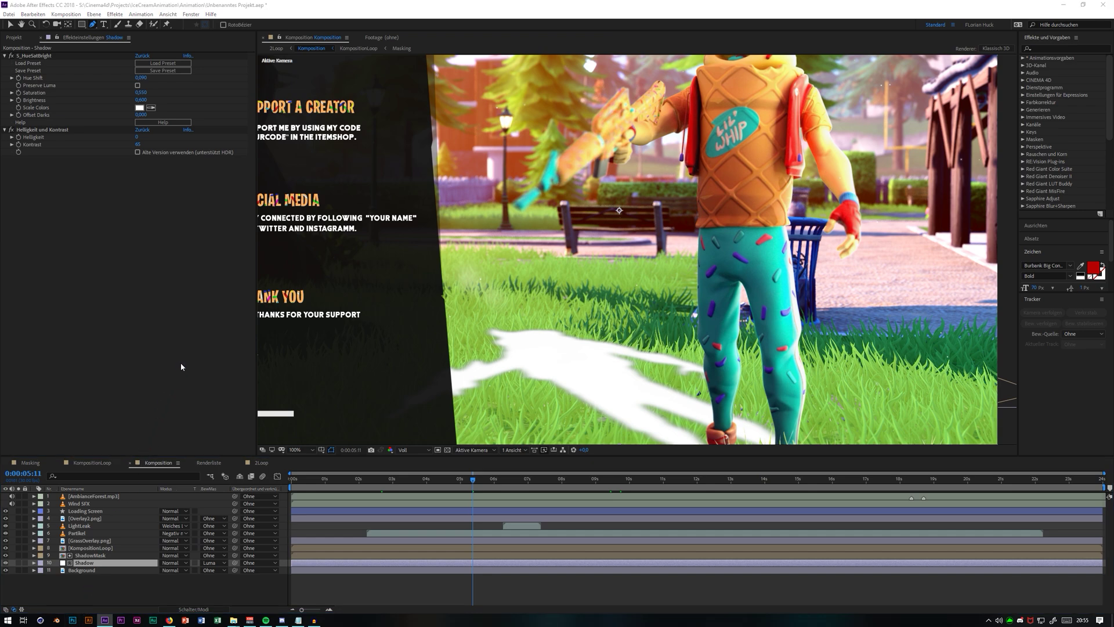
click(314, 620)
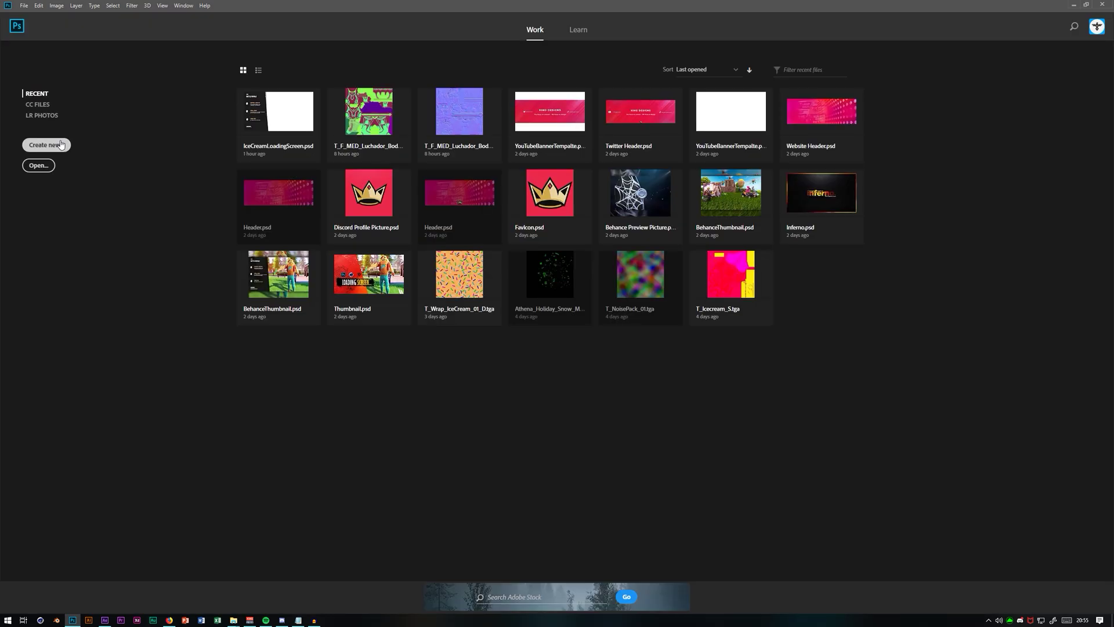
click(294, 298)
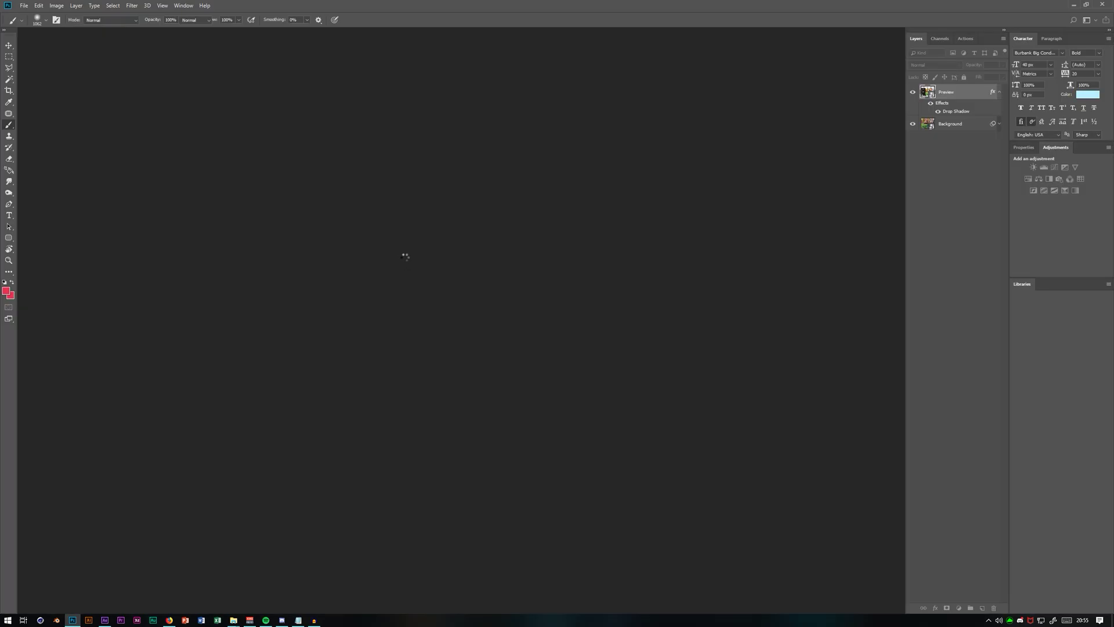
Step: Switch to Firefox, load behance.net in a new tab and view the account's own profile page
click(169, 620)
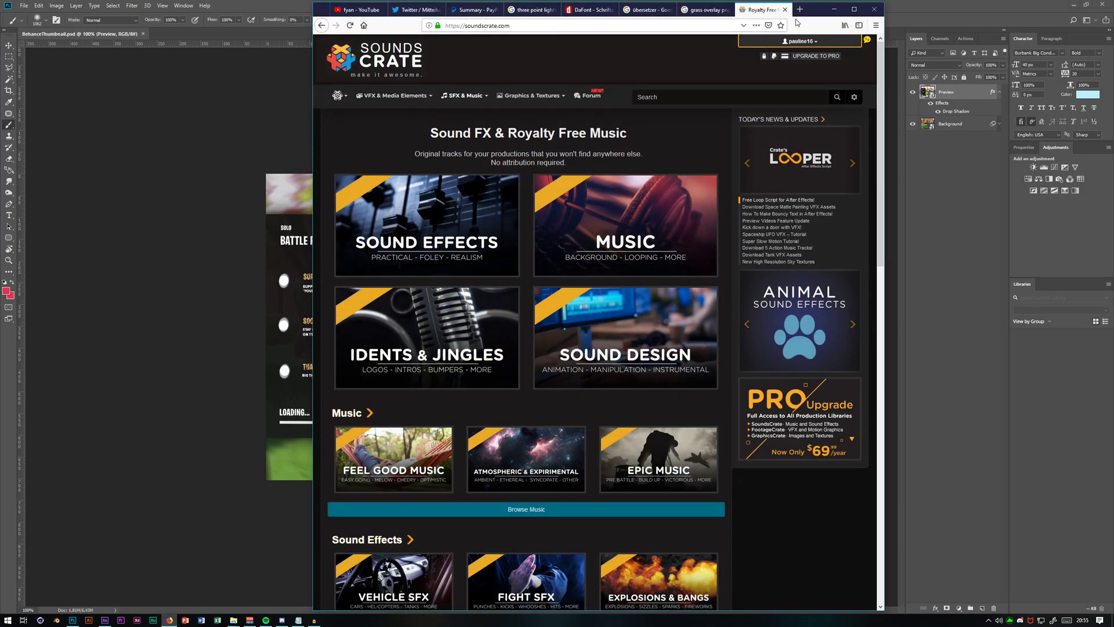
click(800, 9)
text(behance.net/)
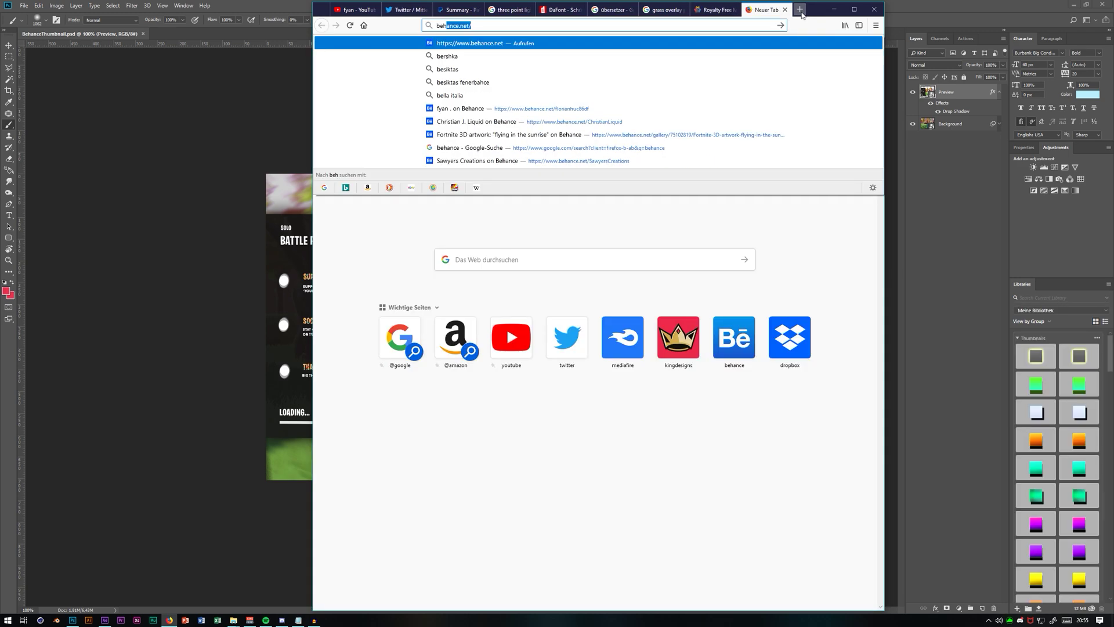
key(Return)
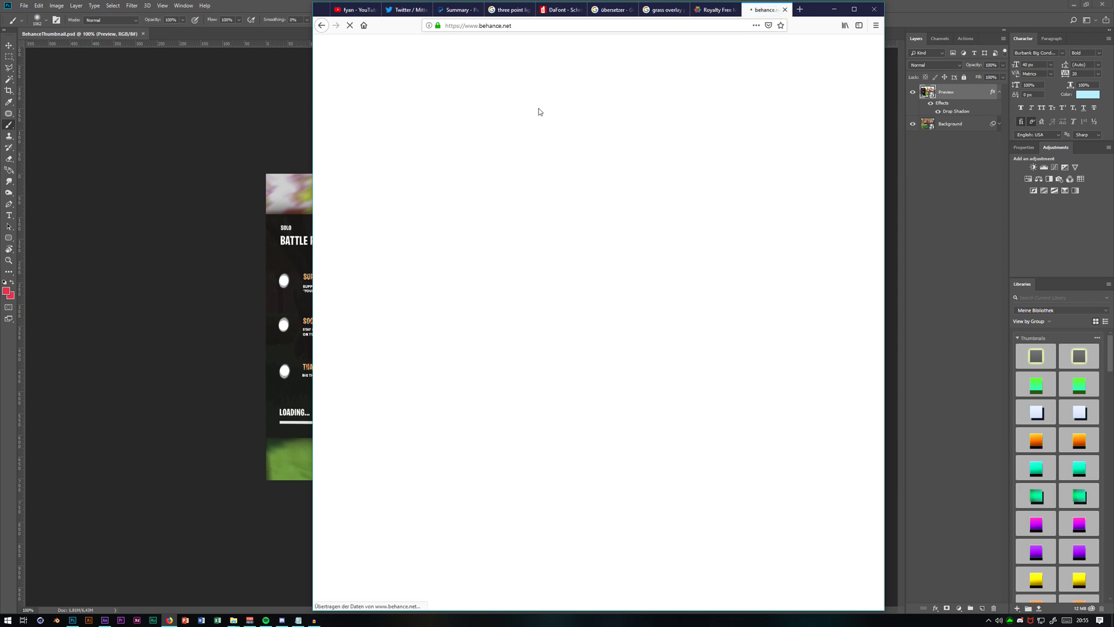
click(799, 50)
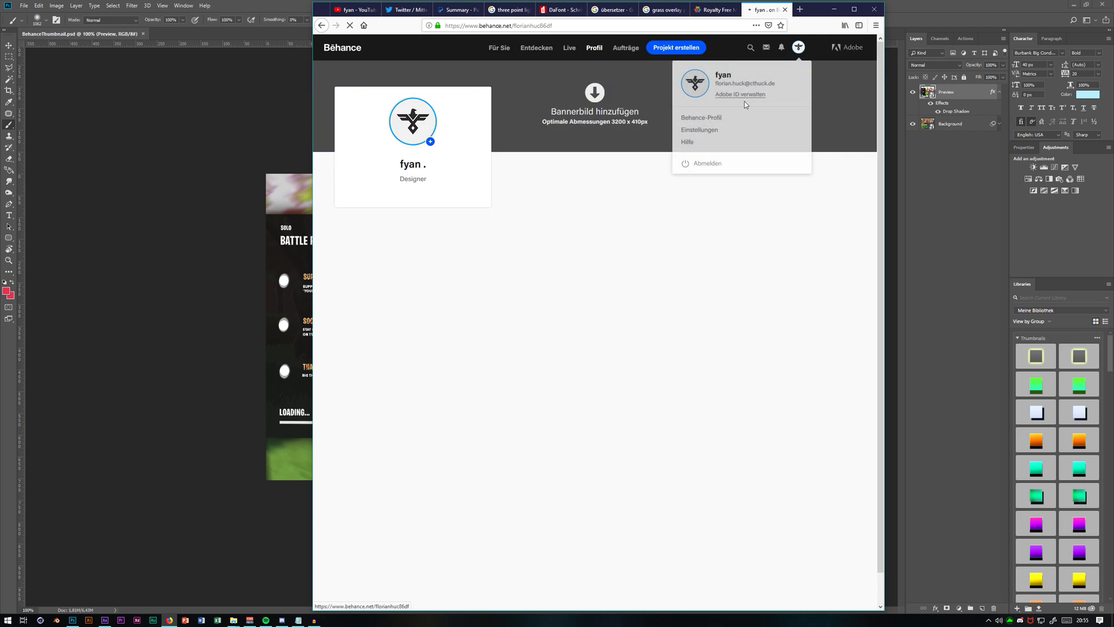
click(854, 10)
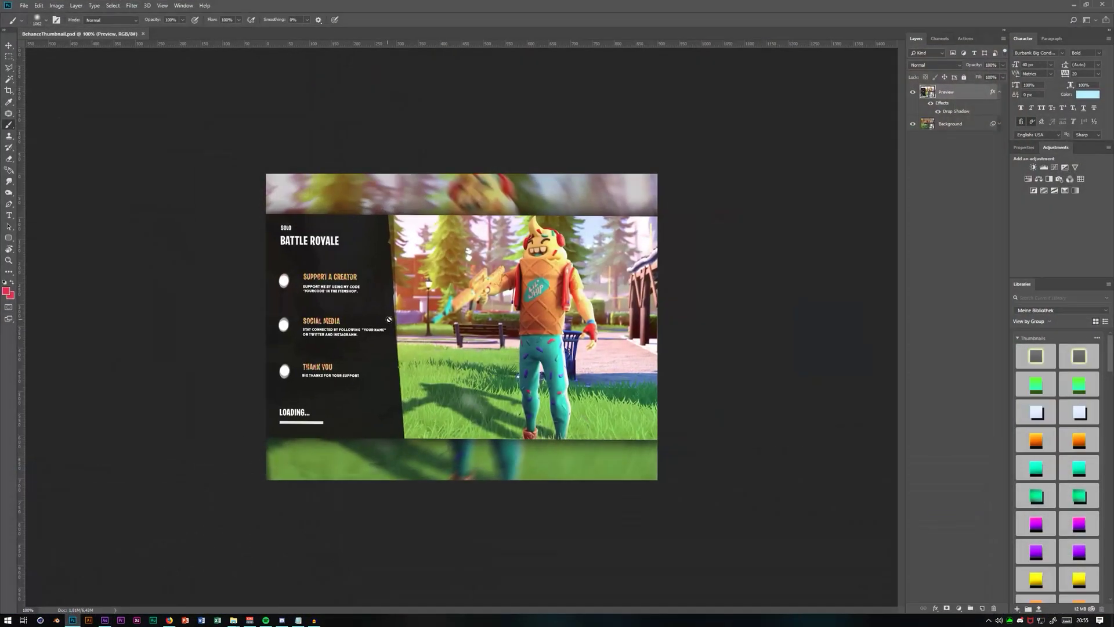
Step: In BehanceThumbnail.psd, sample the character's shadow and the sunlit grass as foreground colours to compare them
alt+scroll(429, 348, up, 3)
alt+scroll(428, 349, up, 2)
scroll(523, 371, down, 2)
drag(539, 375, 457, 396)
drag(88, 233, 123, 305)
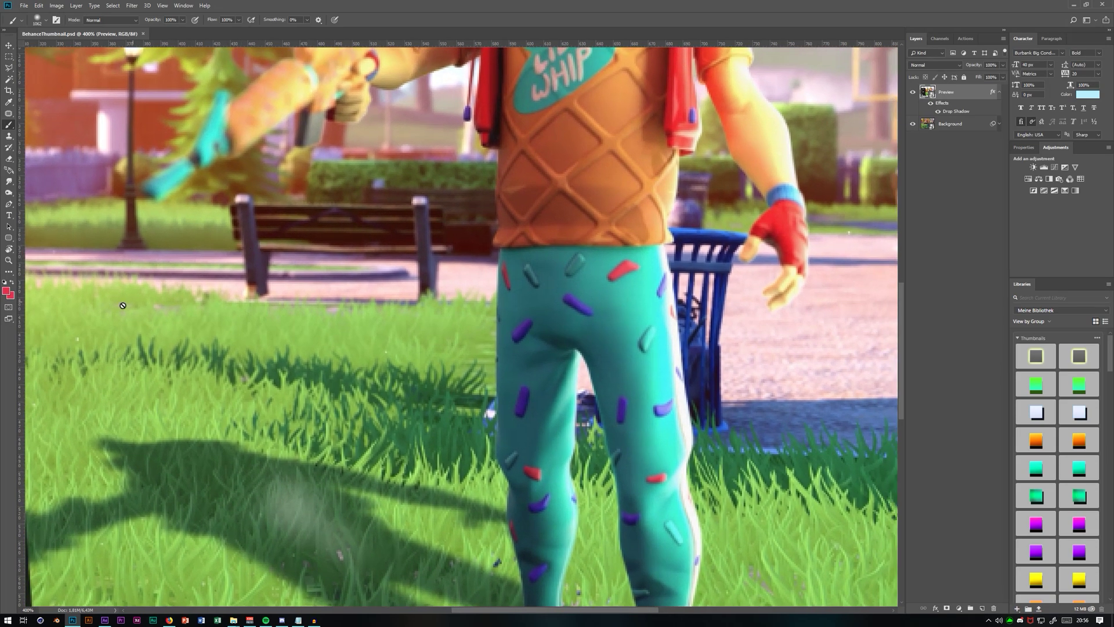
click(7, 290)
click(349, 387)
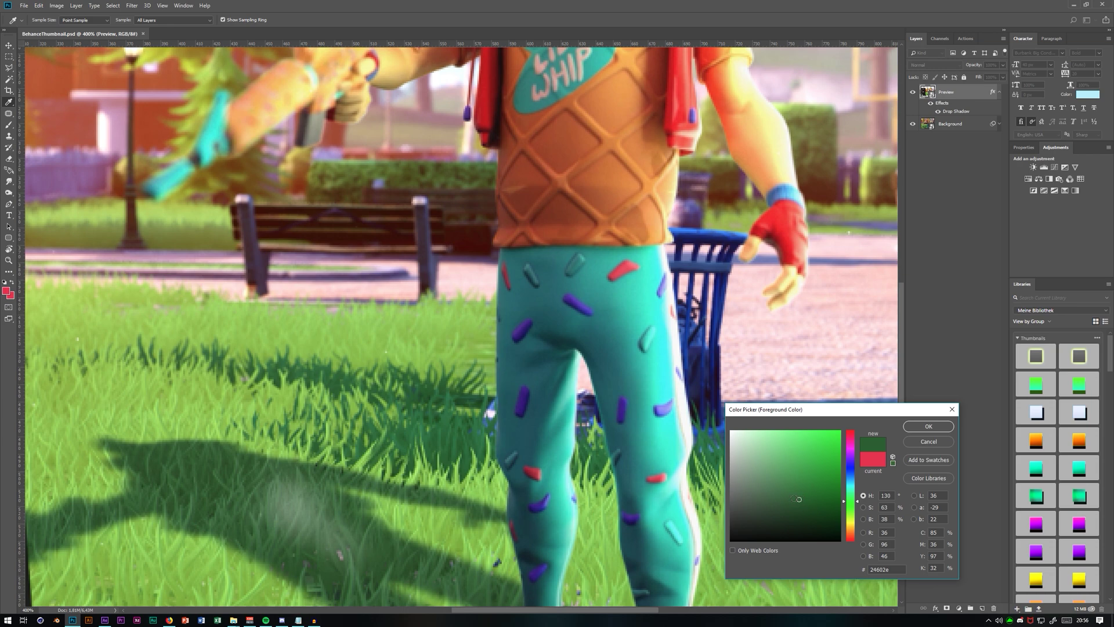
click(367, 338)
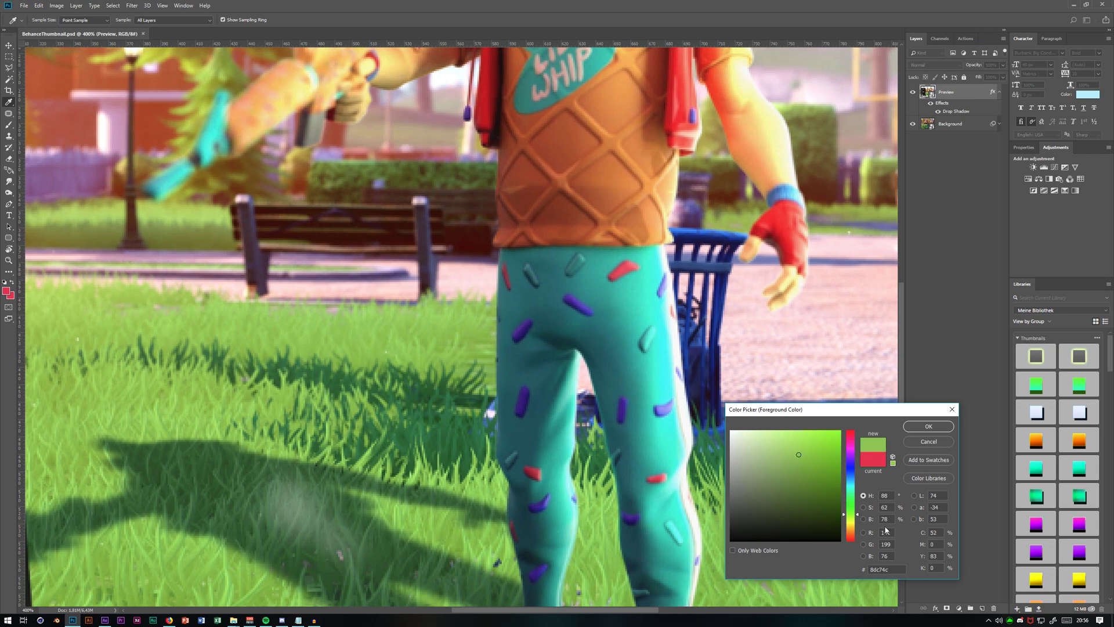
Step: Try shifting the sampled grass green to hue 113 and darkening it to #22441e, then discard it and leave Photoshop
drag(853, 515, 851, 506)
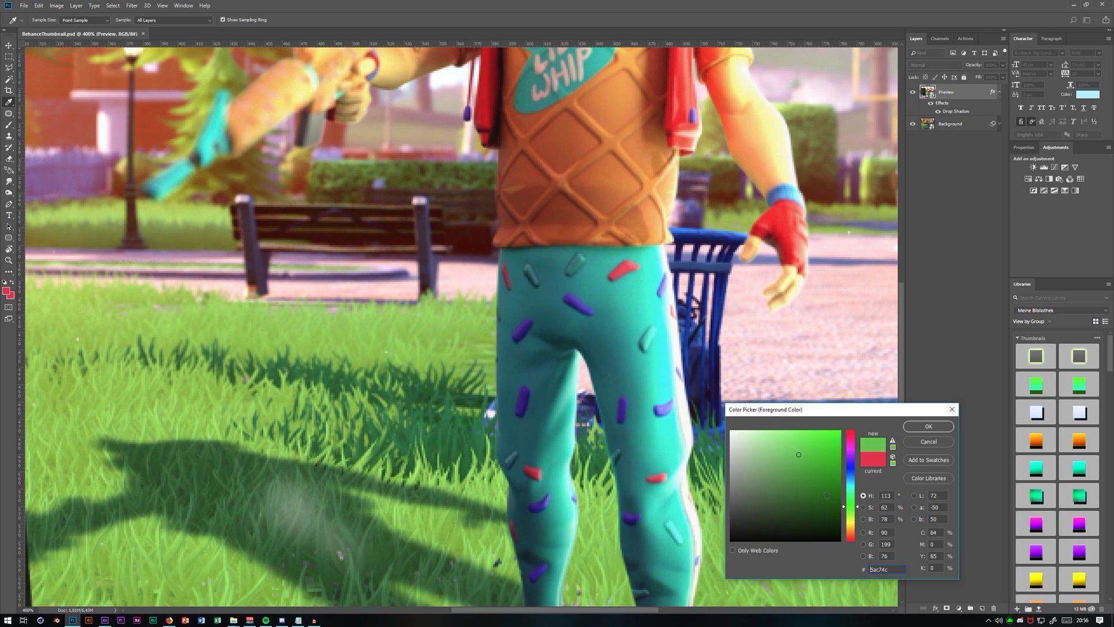
mouse_move(805, 471)
mouse_down()
mouse_move(795, 490)
mouse_move(761, 474)
mouse_move(792, 511)
mouse_up()
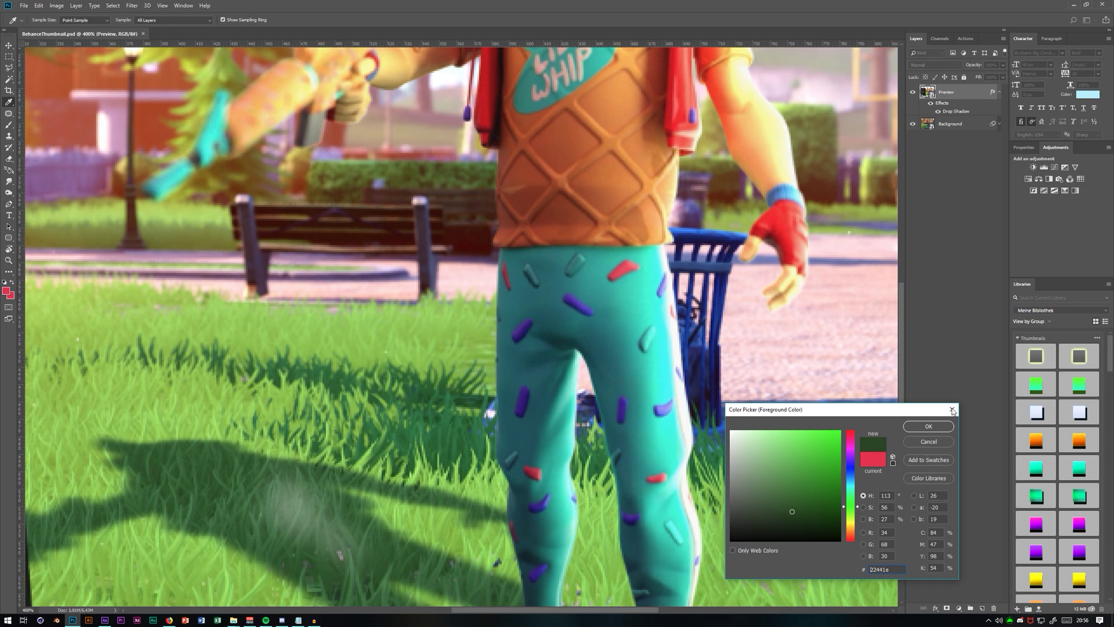
key(Escape)
key(Escape)
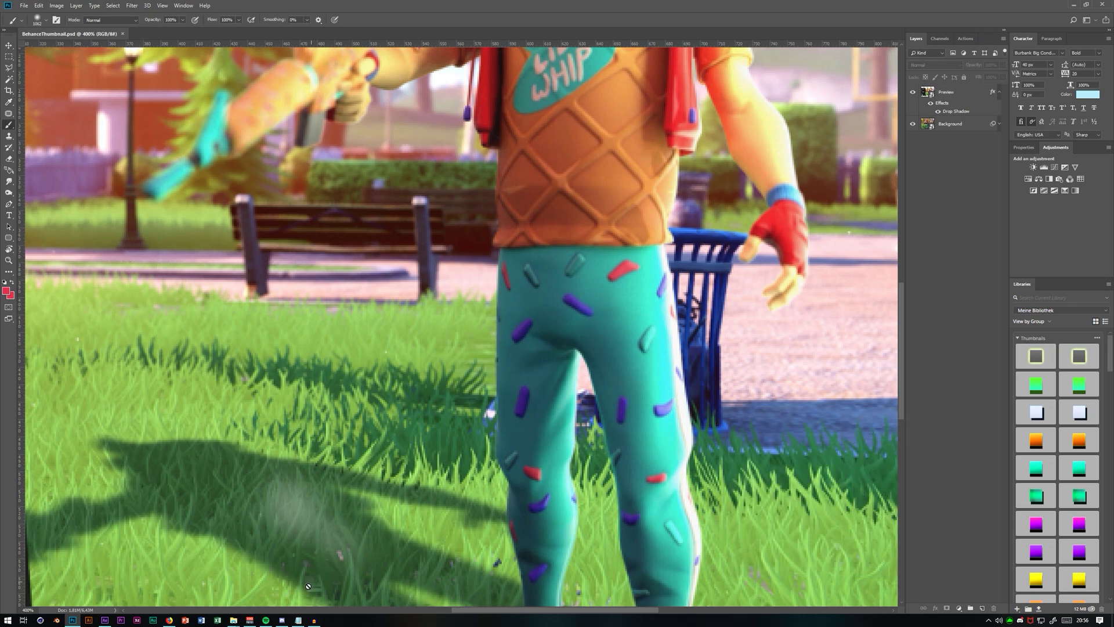
click(1108, 2)
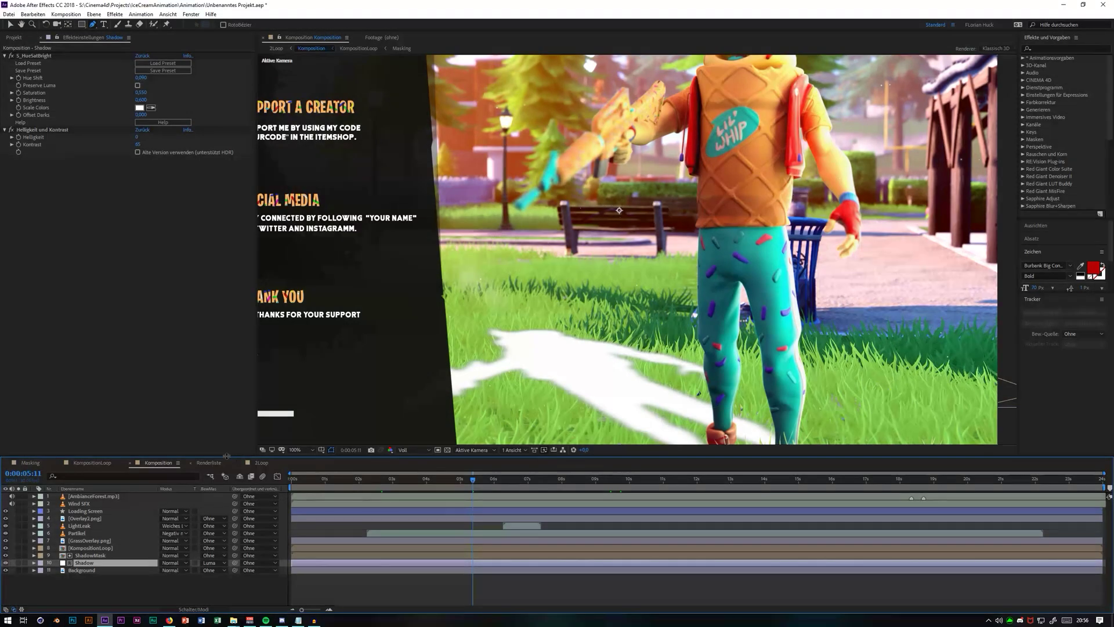
Step: Select the Shadow layer's S_HueSatBright effect and hide the ShadowMask layer
click(91, 556)
click(89, 563)
click(36, 57)
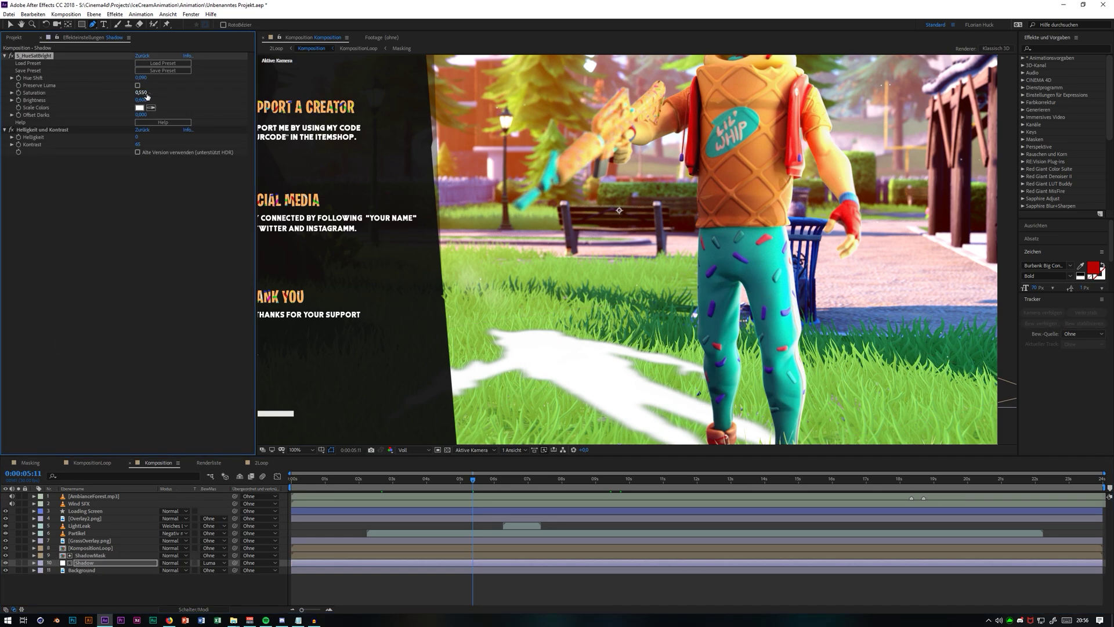
click(5, 555)
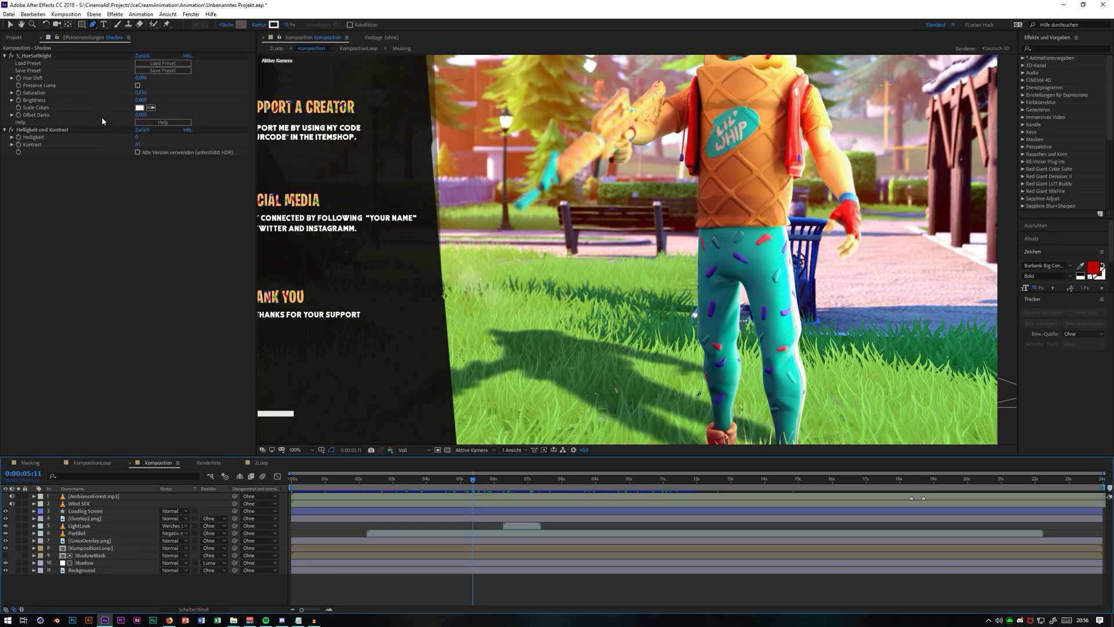
Step: Toggle the Shadow layer's S_HueSatBright and Helligkeit und Kontrast effects off and on to compare their influence on the shadow
click(11, 55)
click(11, 56)
click(11, 56)
click(11, 55)
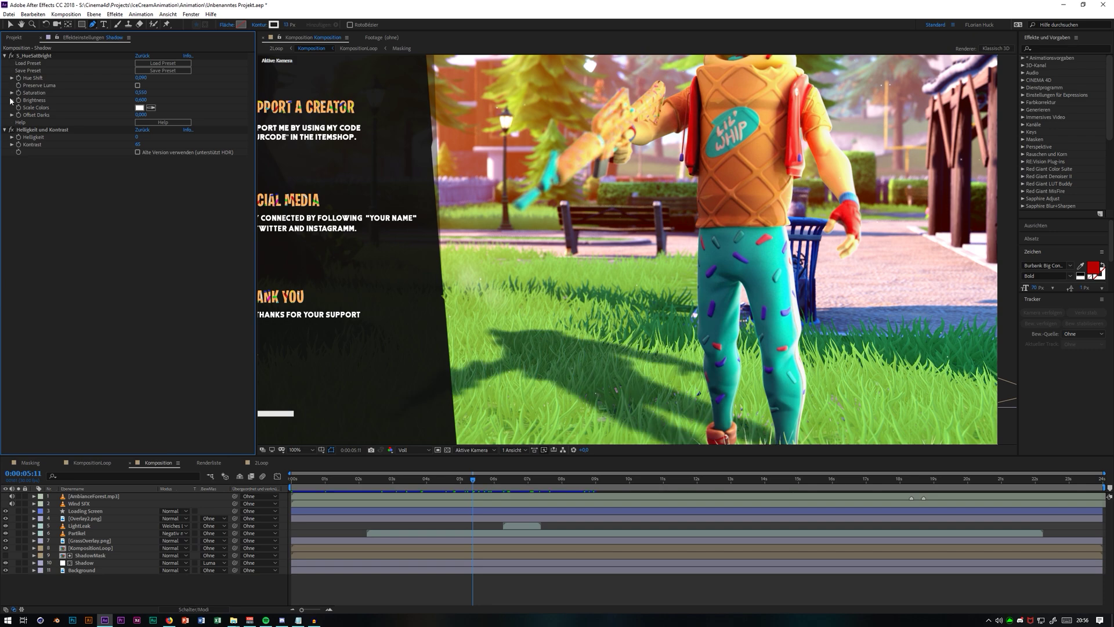
click(11, 130)
click(11, 130)
click(11, 130)
click(11, 130)
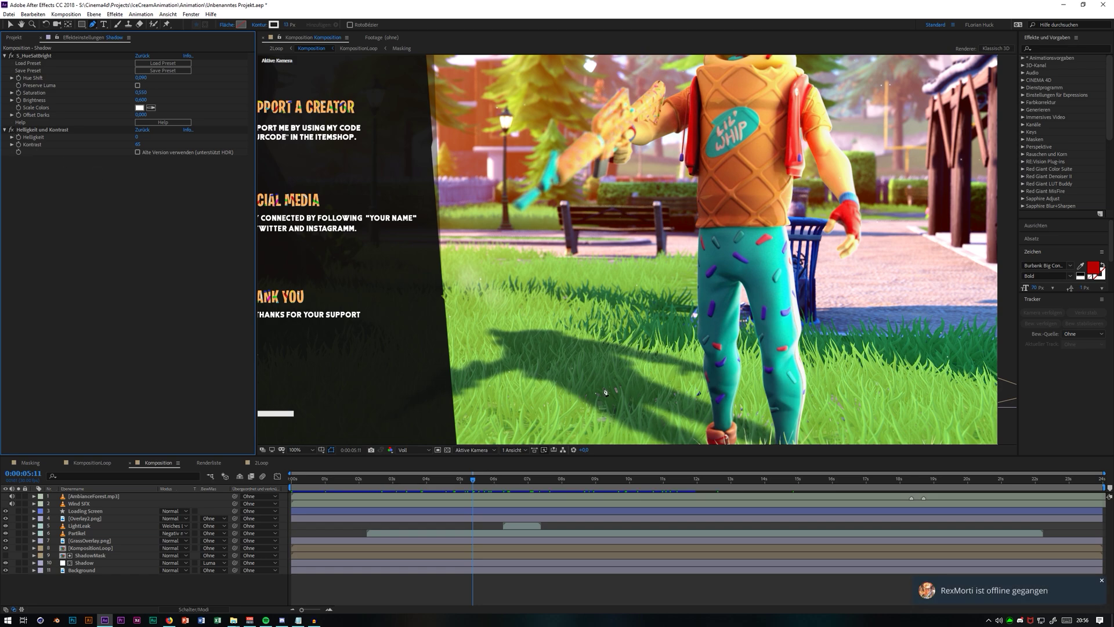
click(1102, 580)
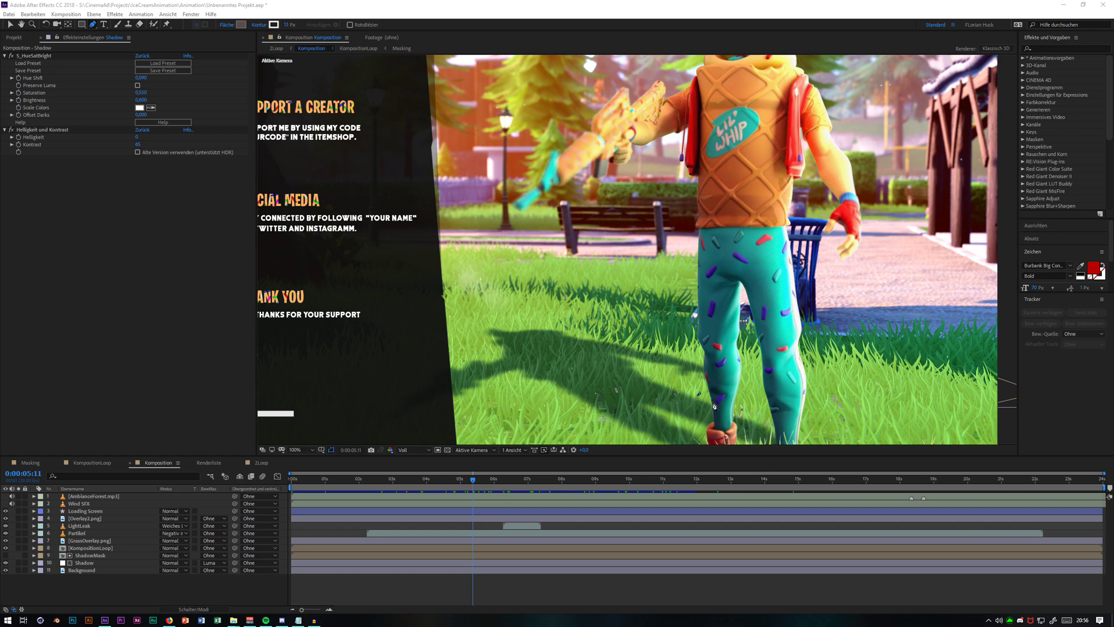
Step: Open the 2Loop composition and move its playhead to 0:00:00:00
scroll(603, 335, down, 2)
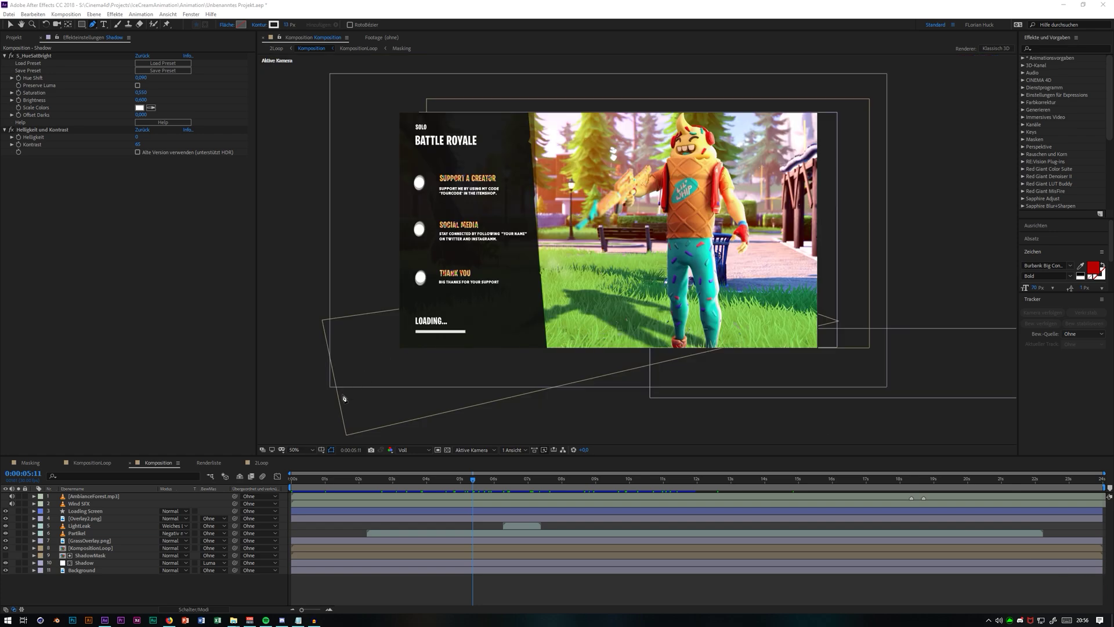
click(261, 462)
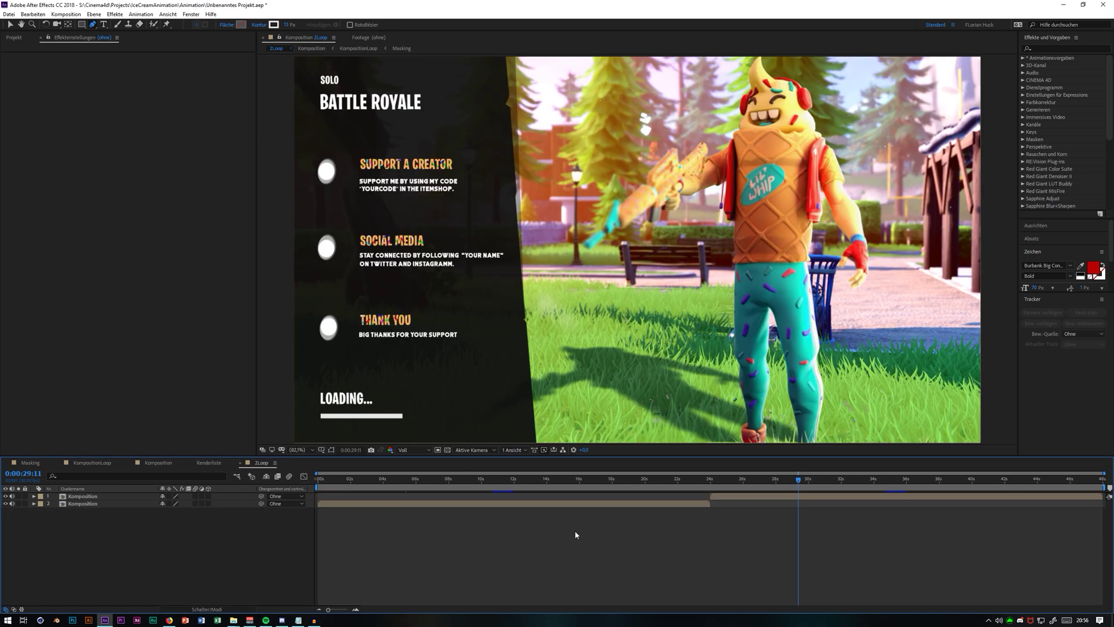
drag(813, 492, 50, 510)
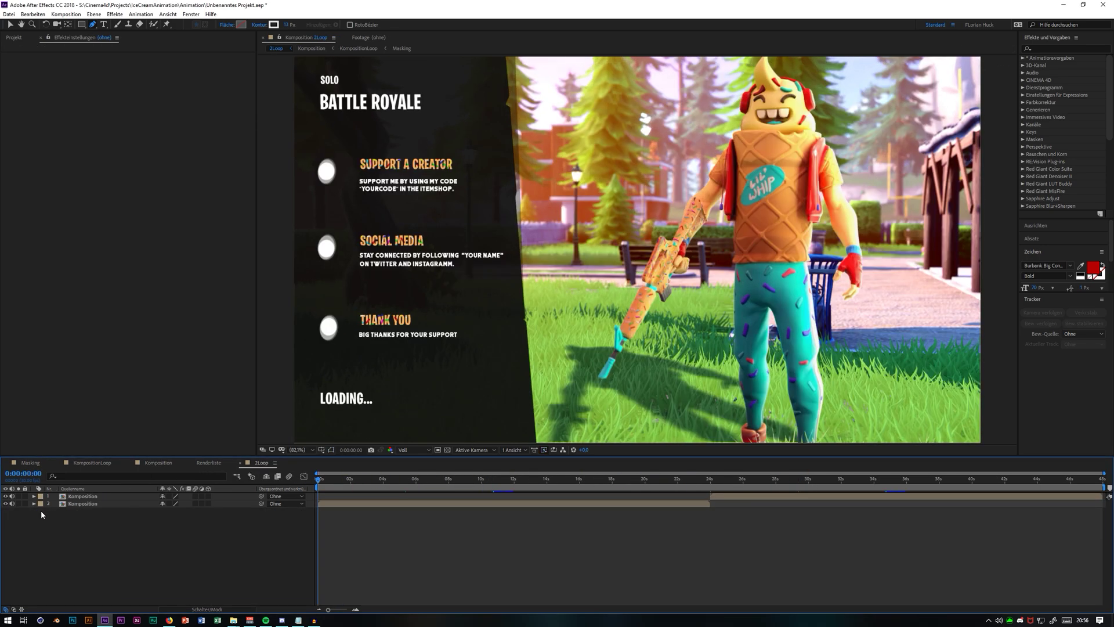
Step: Show the project's files, select the first Komposition segment in 2Loop and export the composition to the render queue
click(21, 39)
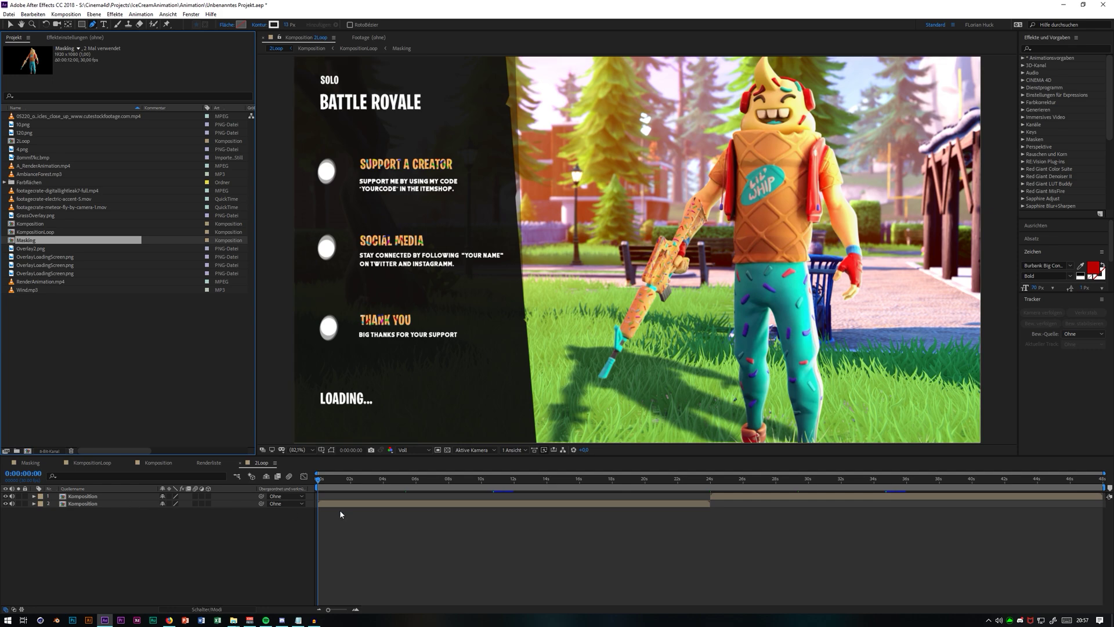
click(87, 497)
click(88, 503)
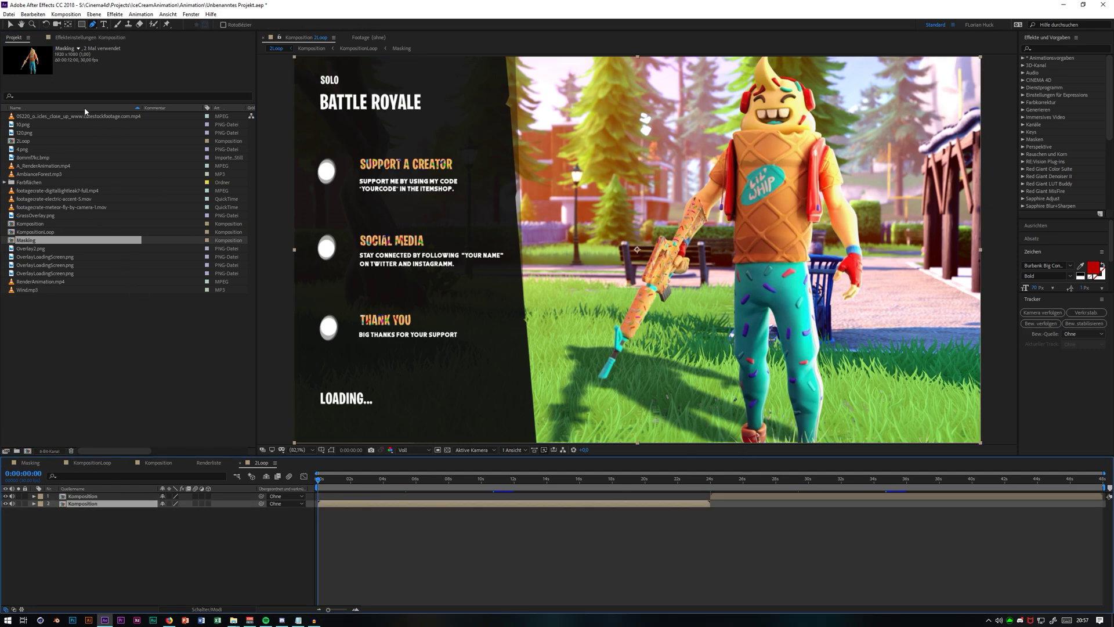
click(9, 14)
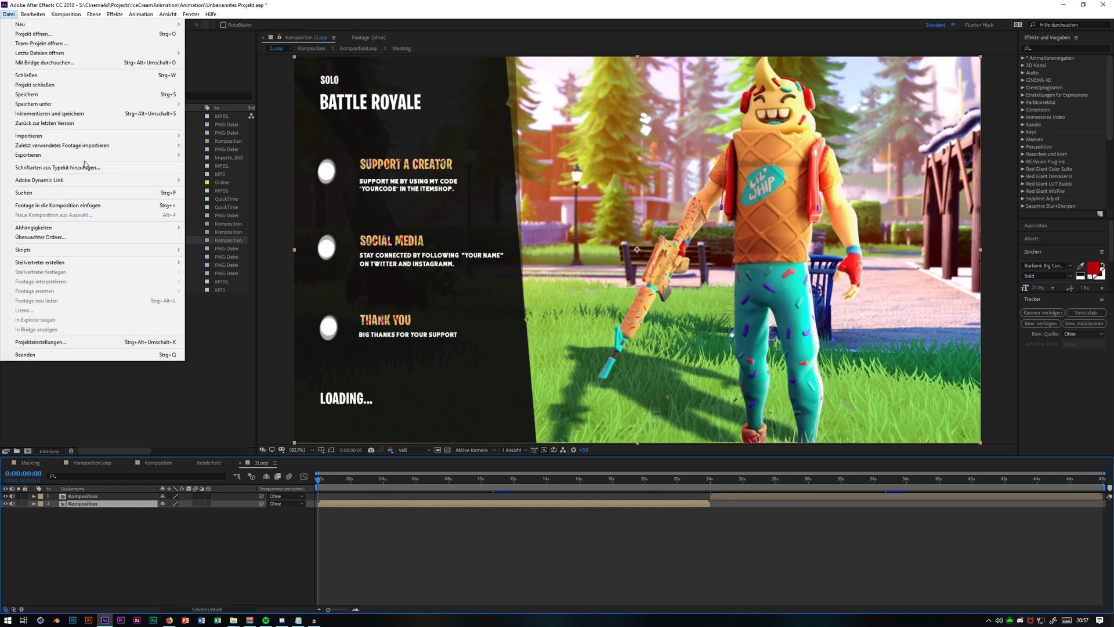
mouse_move(88, 154)
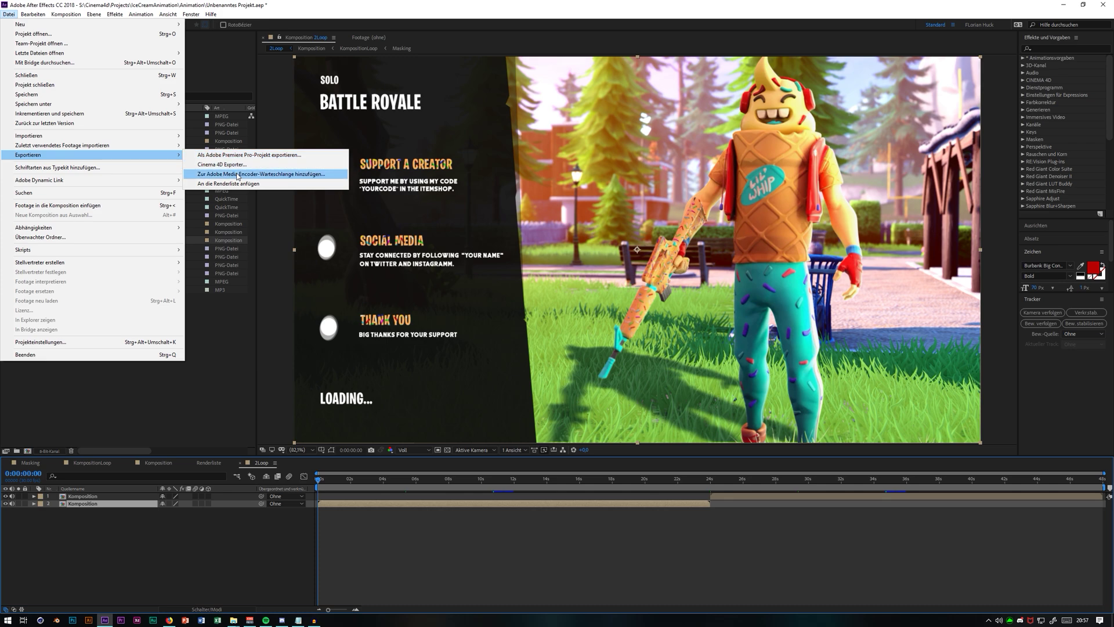
click(237, 174)
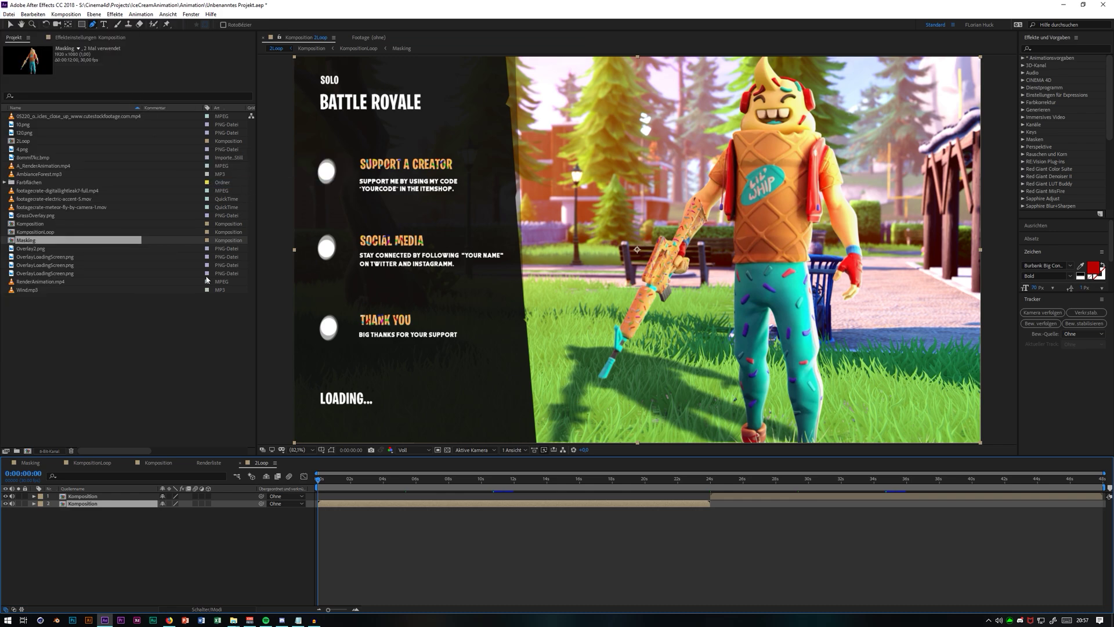
scroll(129, 559, down, 2)
Step: Configure the queued 2Loop output module to QuickTime format with RGB channels
click(86, 602)
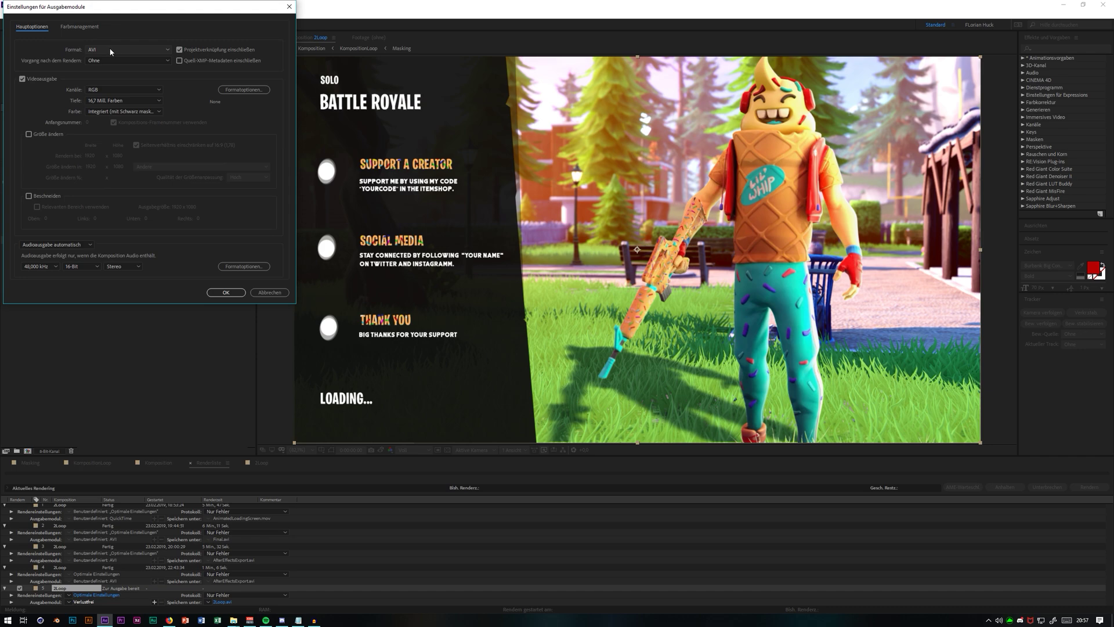
click(156, 50)
click(107, 144)
click(121, 89)
click(115, 118)
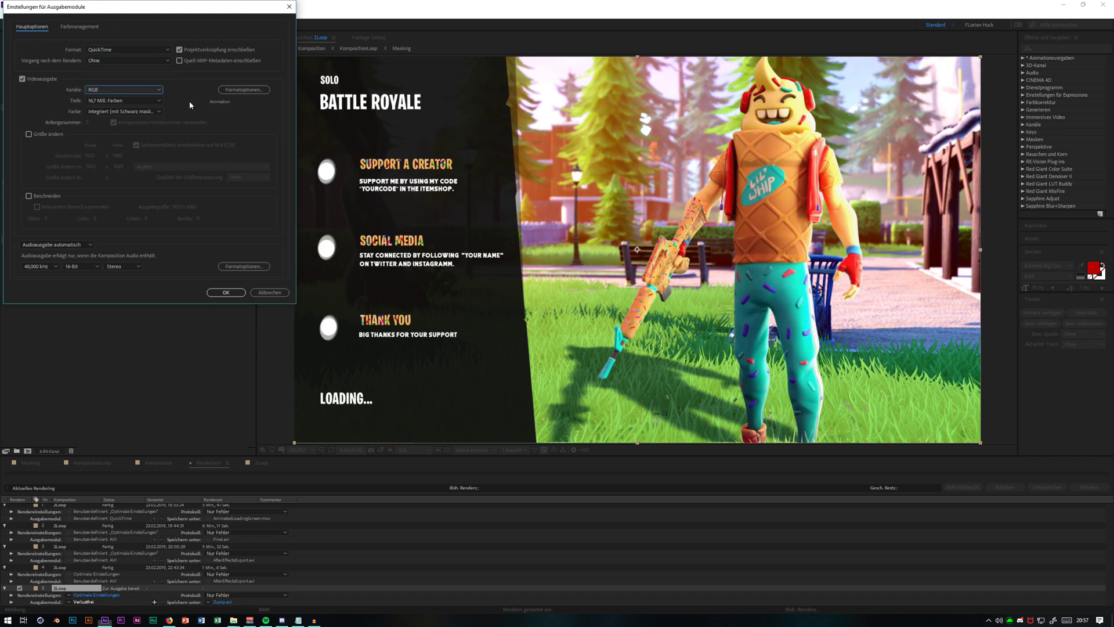
click(225, 292)
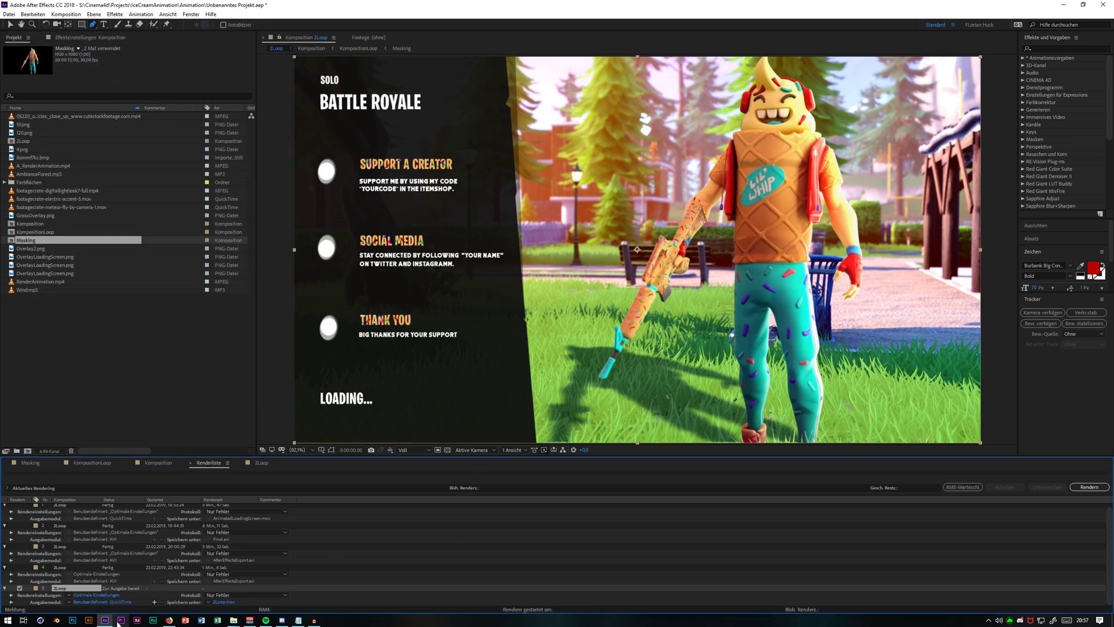
Step: Close After Effects without saving the project changes
click(1103, 4)
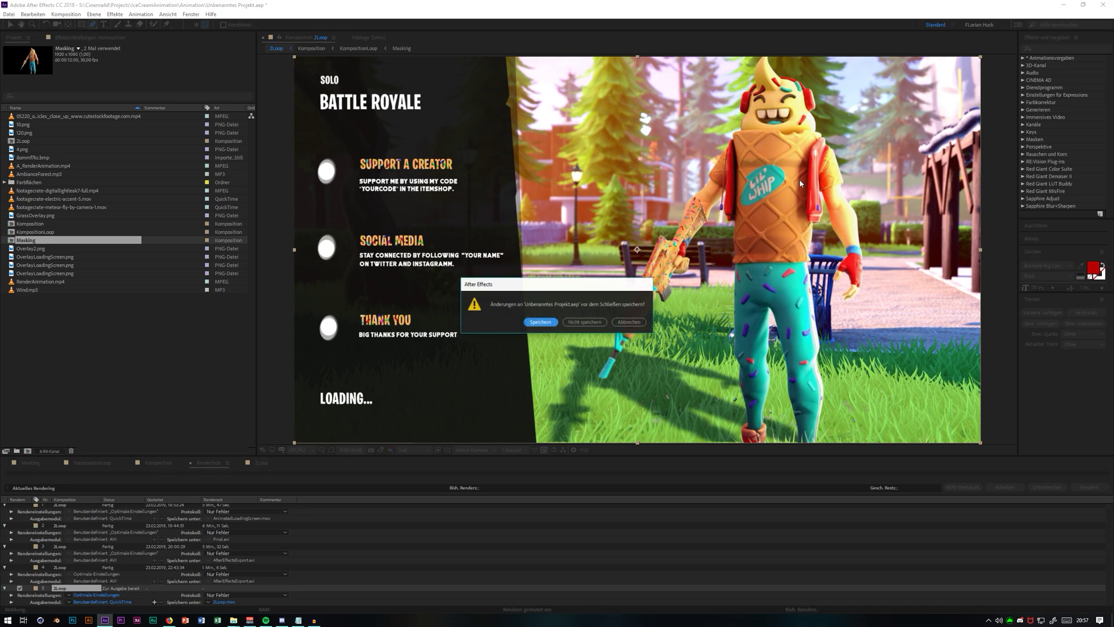
click(584, 322)
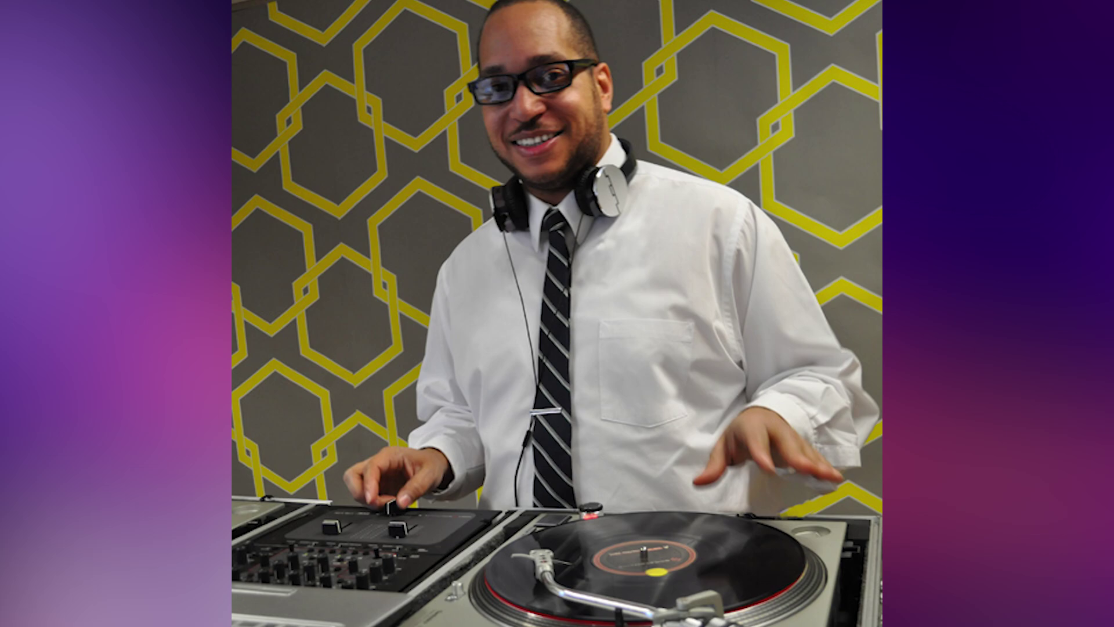